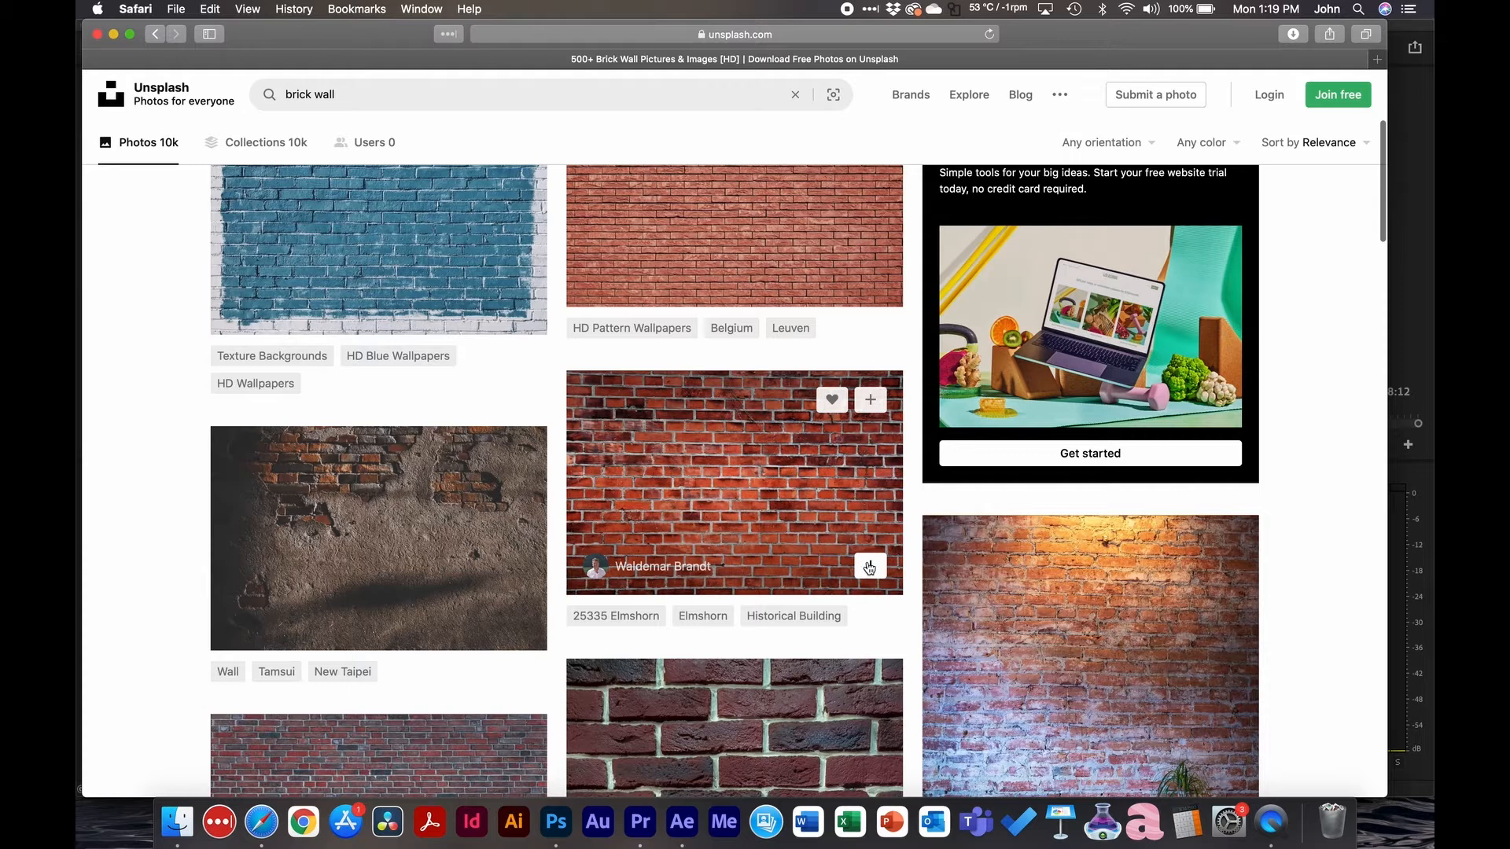
Step: Switch to After Effects and import the downloaded brick wall JPG from the Downloads folder into the project
{"action": "left_click", "coordinate": [177, 822]}
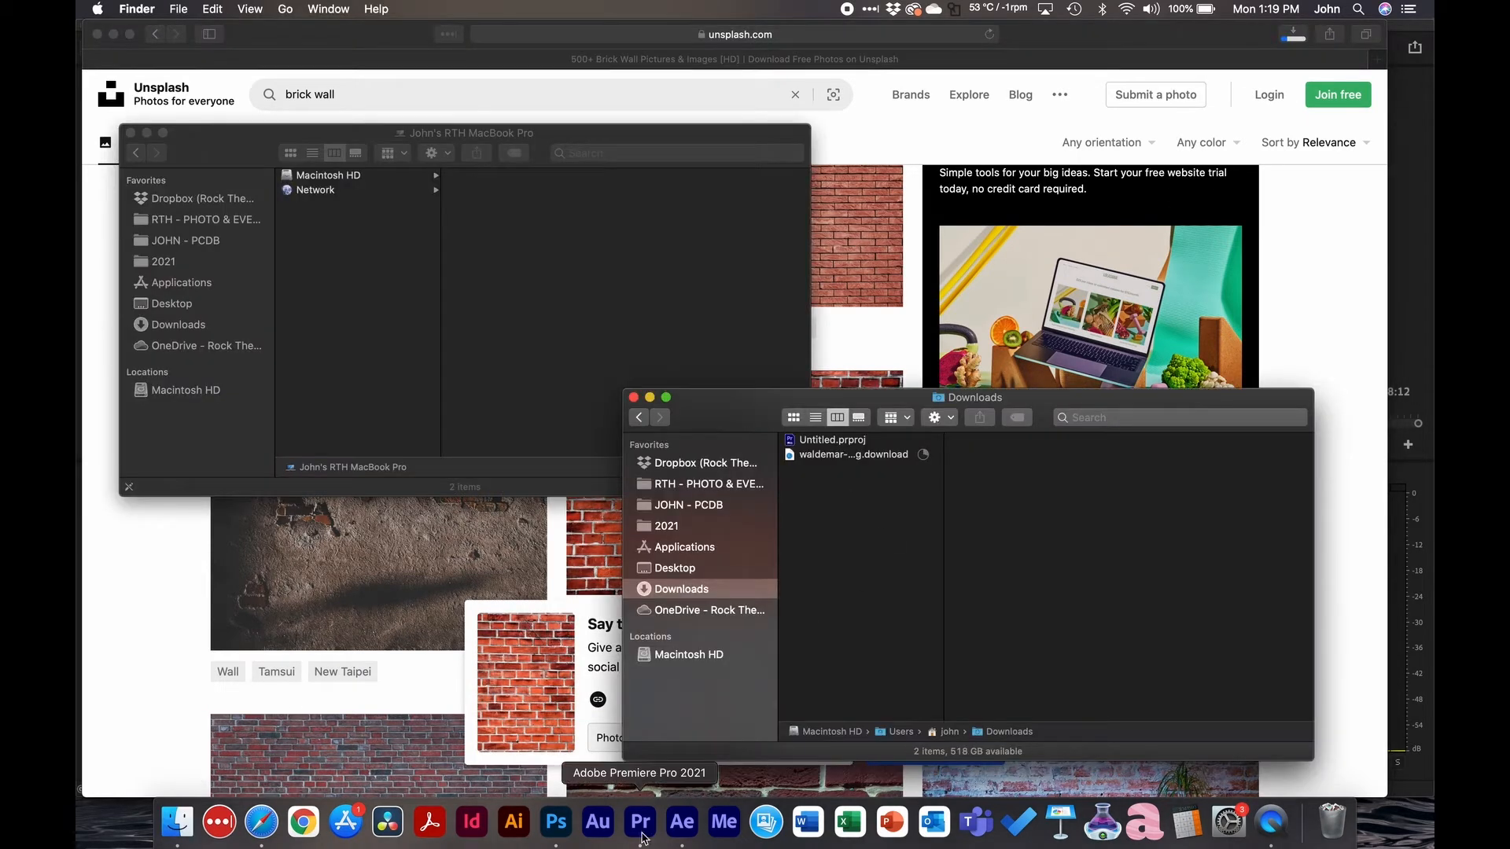
{"action": "left_click", "coordinate": [682, 822]}
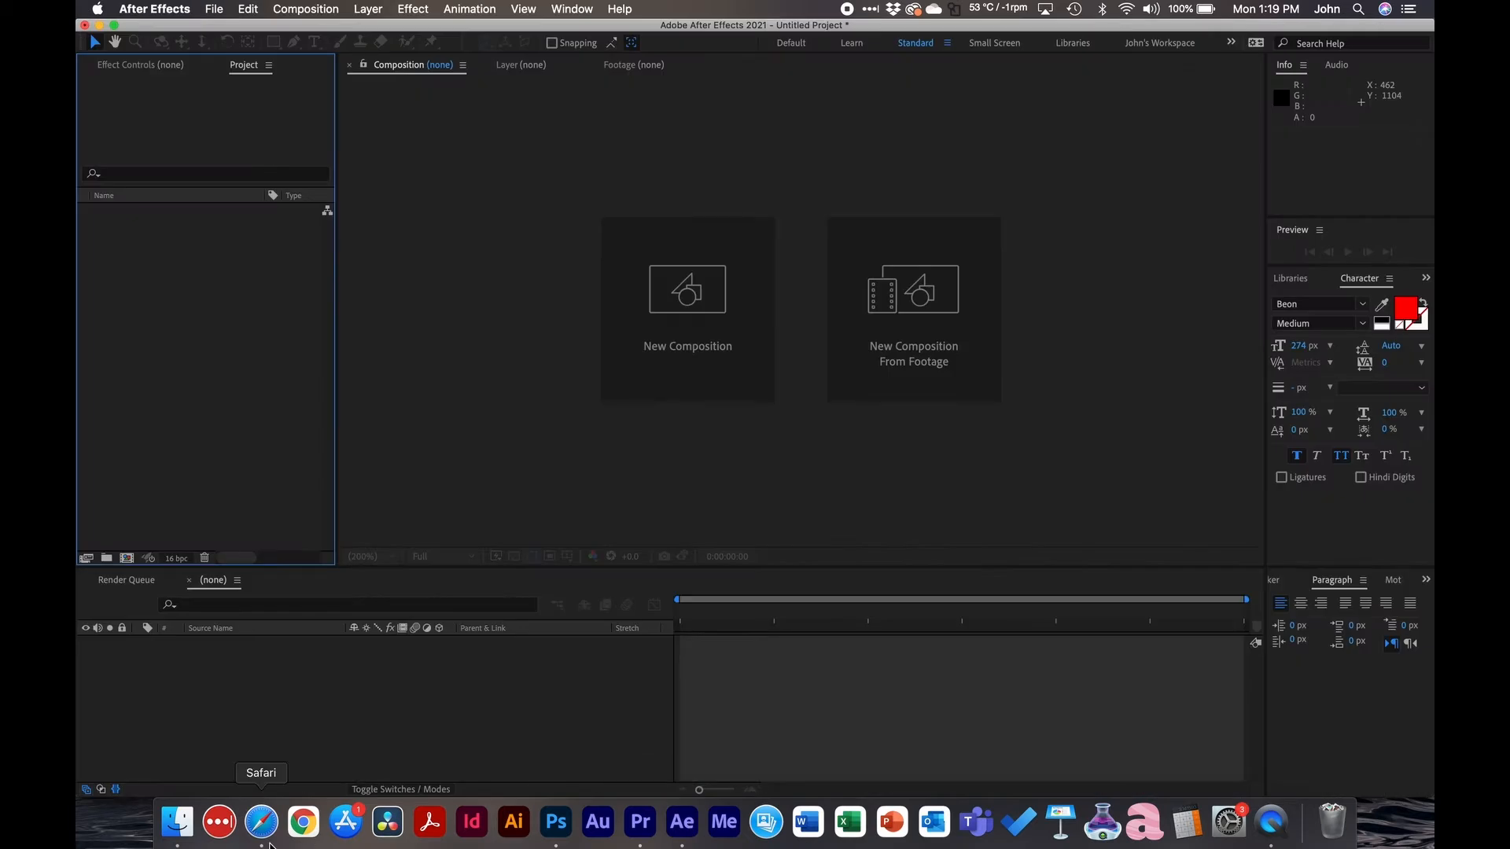
{"action": "left_click", "coordinate": [176, 833]}
{"action": "left_click", "coordinate": [132, 135]}
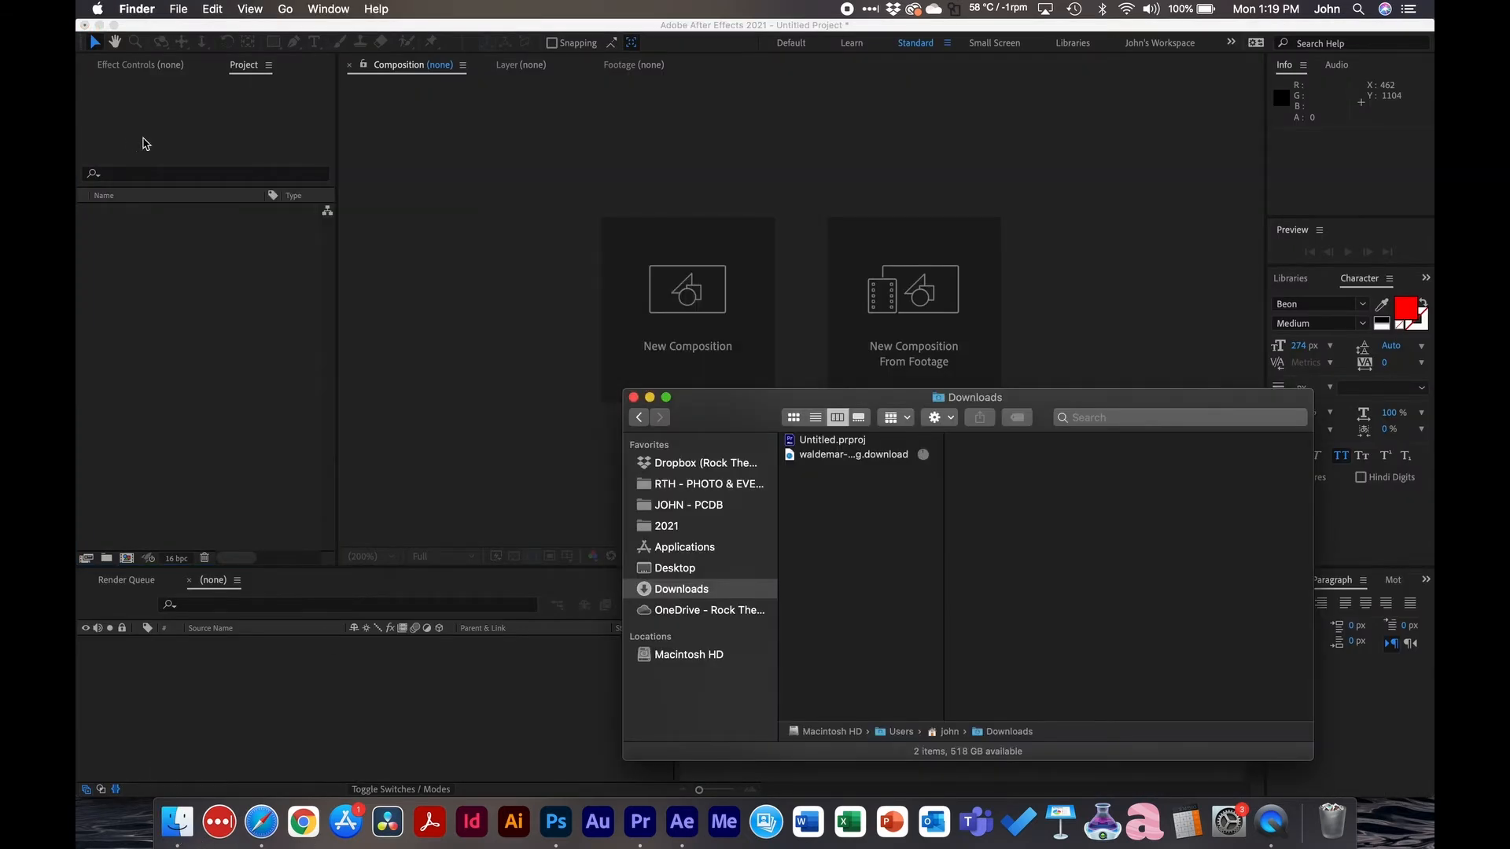
{"action": "left_click_drag", "start_coordinate": [724, 422], "coordinate": [581, 337]}
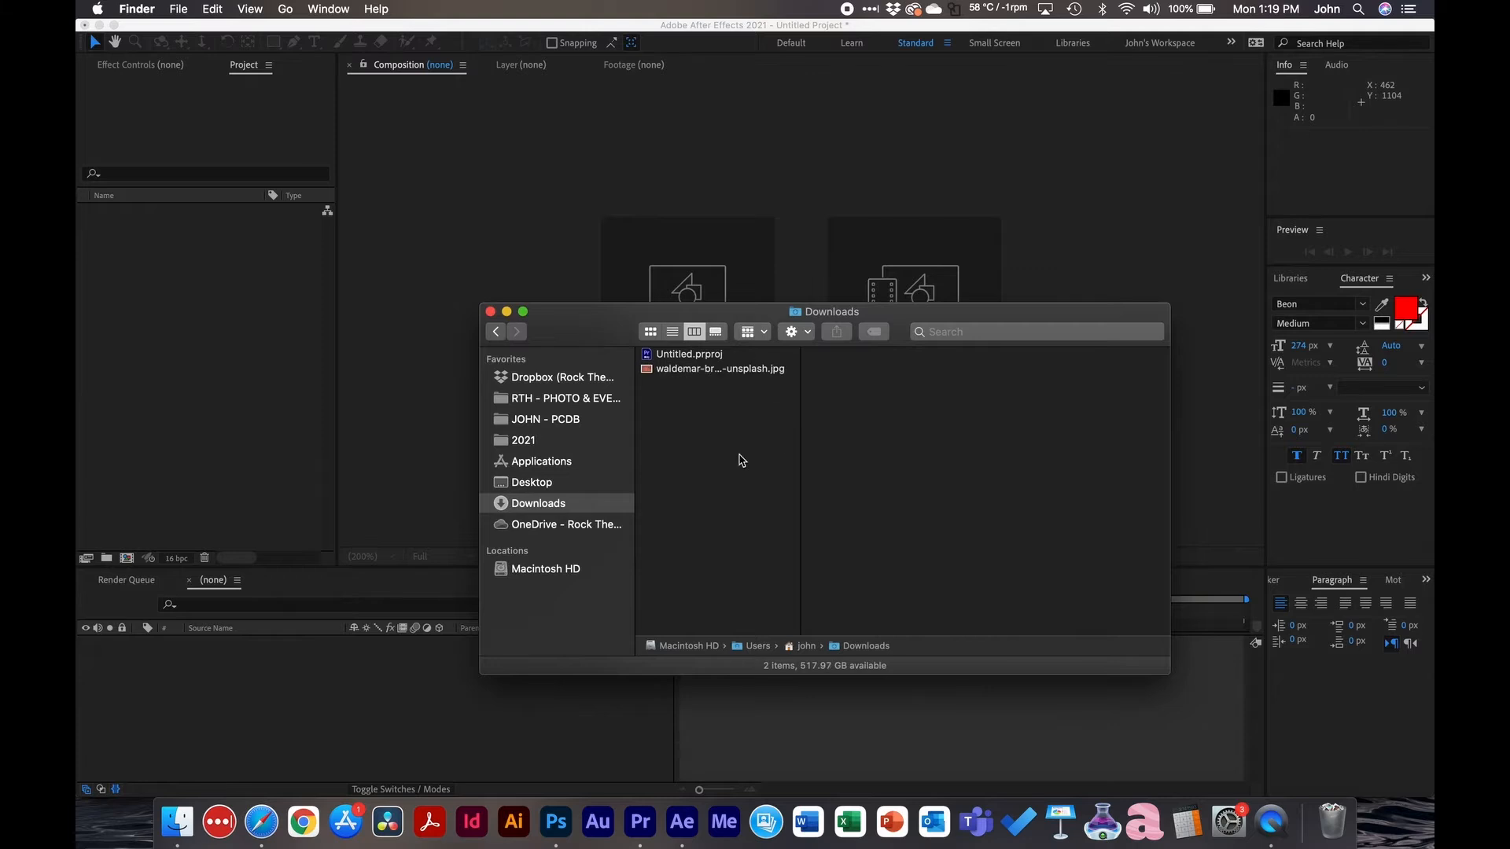
{"action": "left_click_drag", "start_coordinate": [687, 370], "coordinate": [192, 333]}
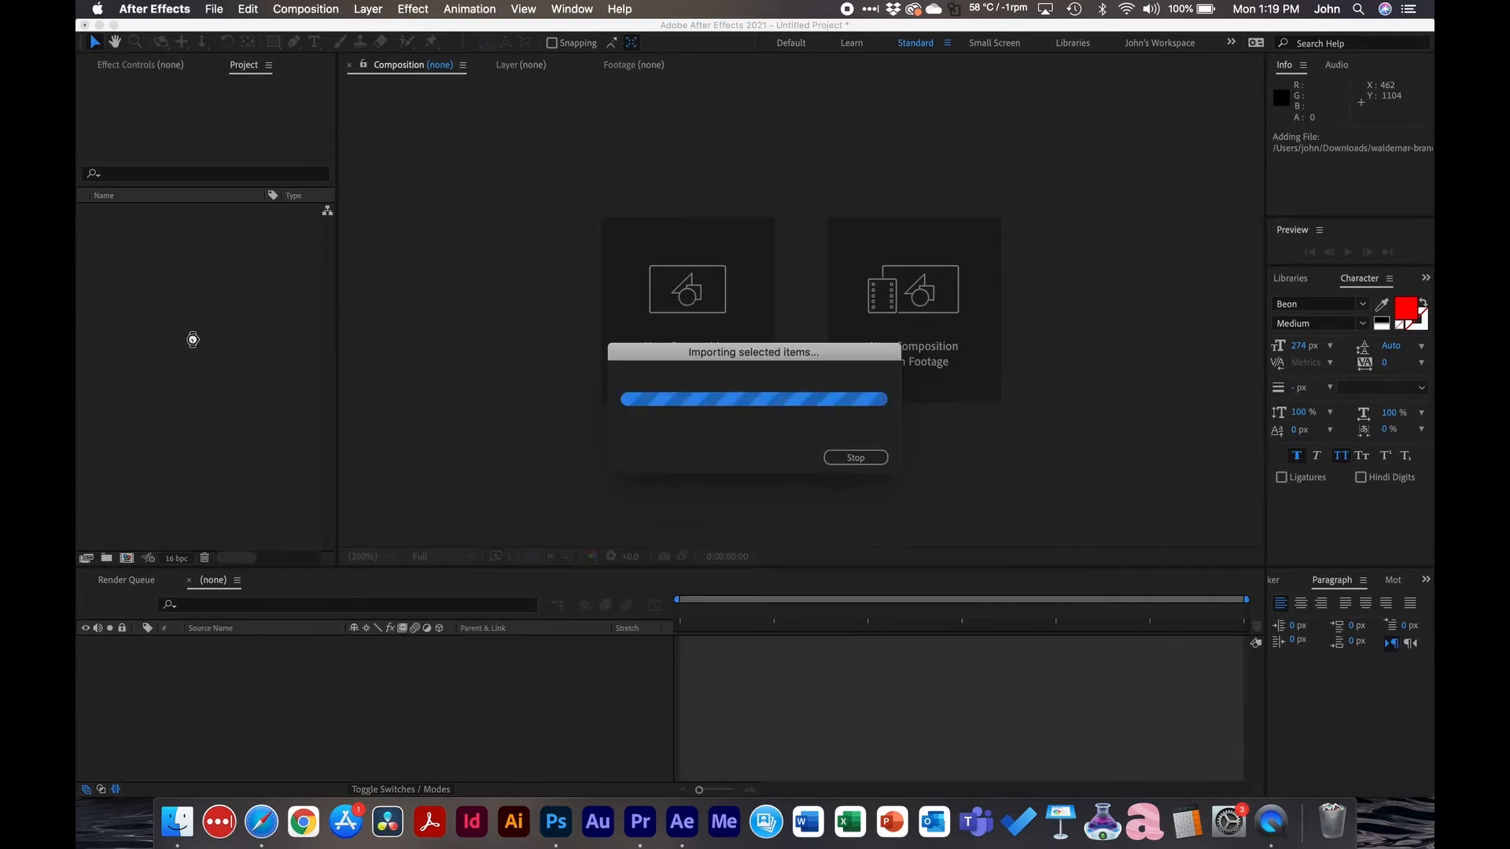
Step: Create a 1920 x 1080 composition named NEON SIGN with the HDTV 1080 29.97 preset and a 30-second duration
{"action": "left_click", "coordinate": [305, 10]}
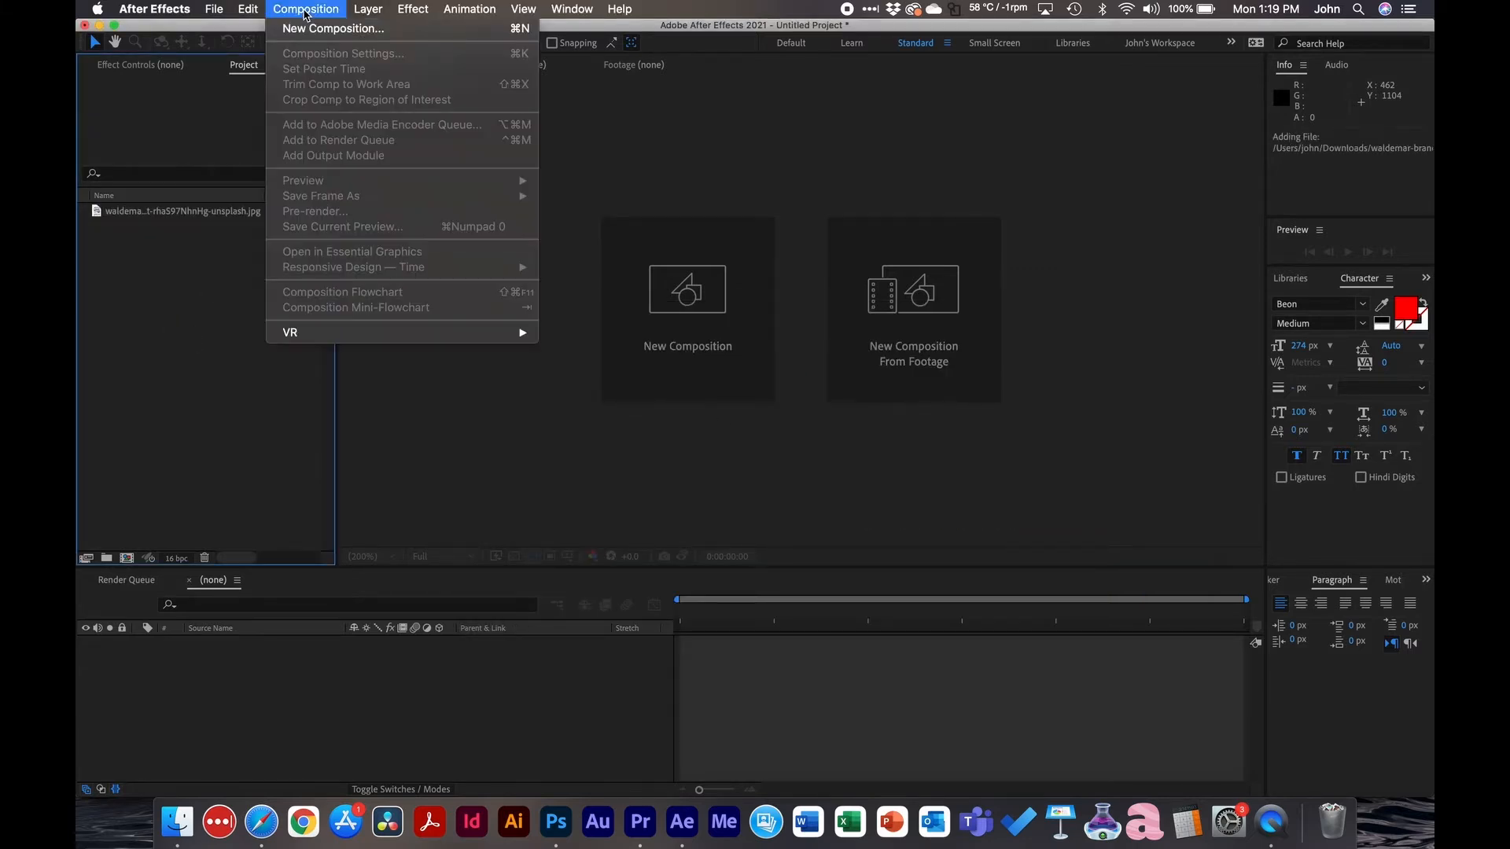
{"action": "left_click", "coordinate": [310, 29]}
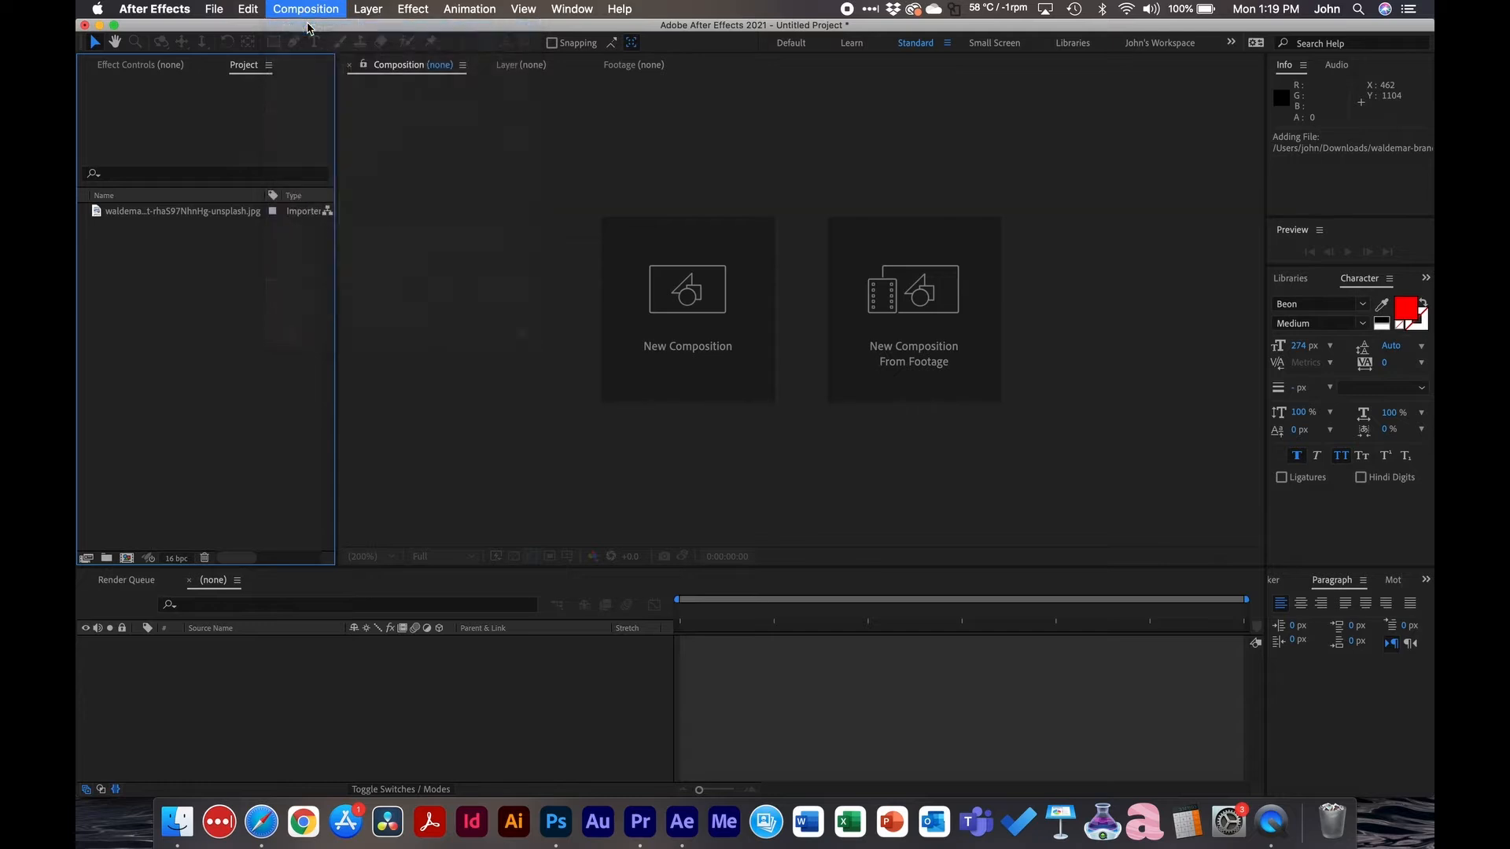
{"action": "type", "text": "NON SIGN"}
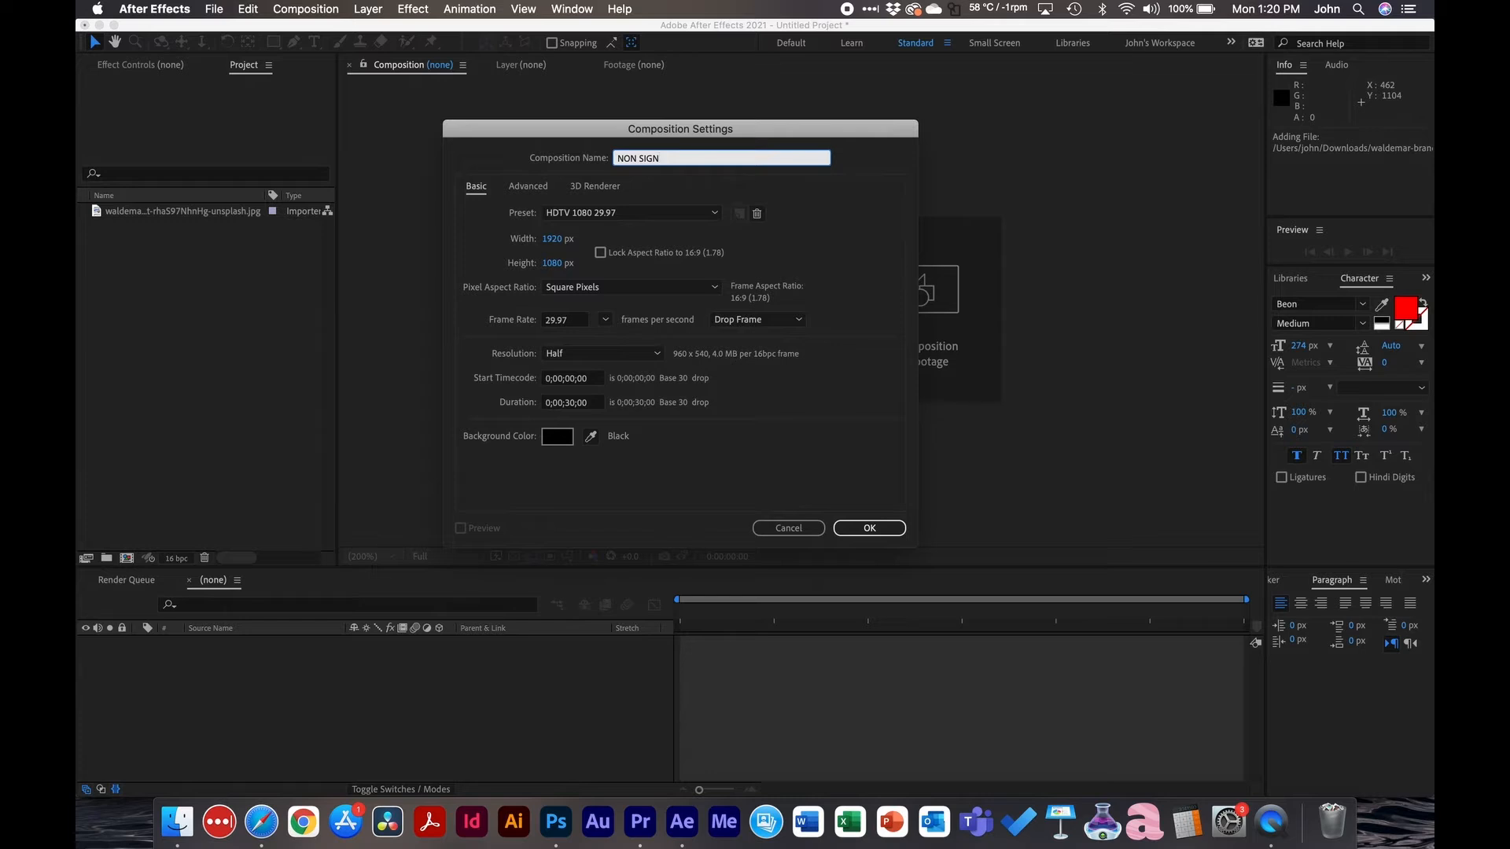
{"action": "left_click", "coordinate": [624, 158]}
{"action": "type", "text": "E"}
{"action": "left_click", "coordinate": [869, 527]}
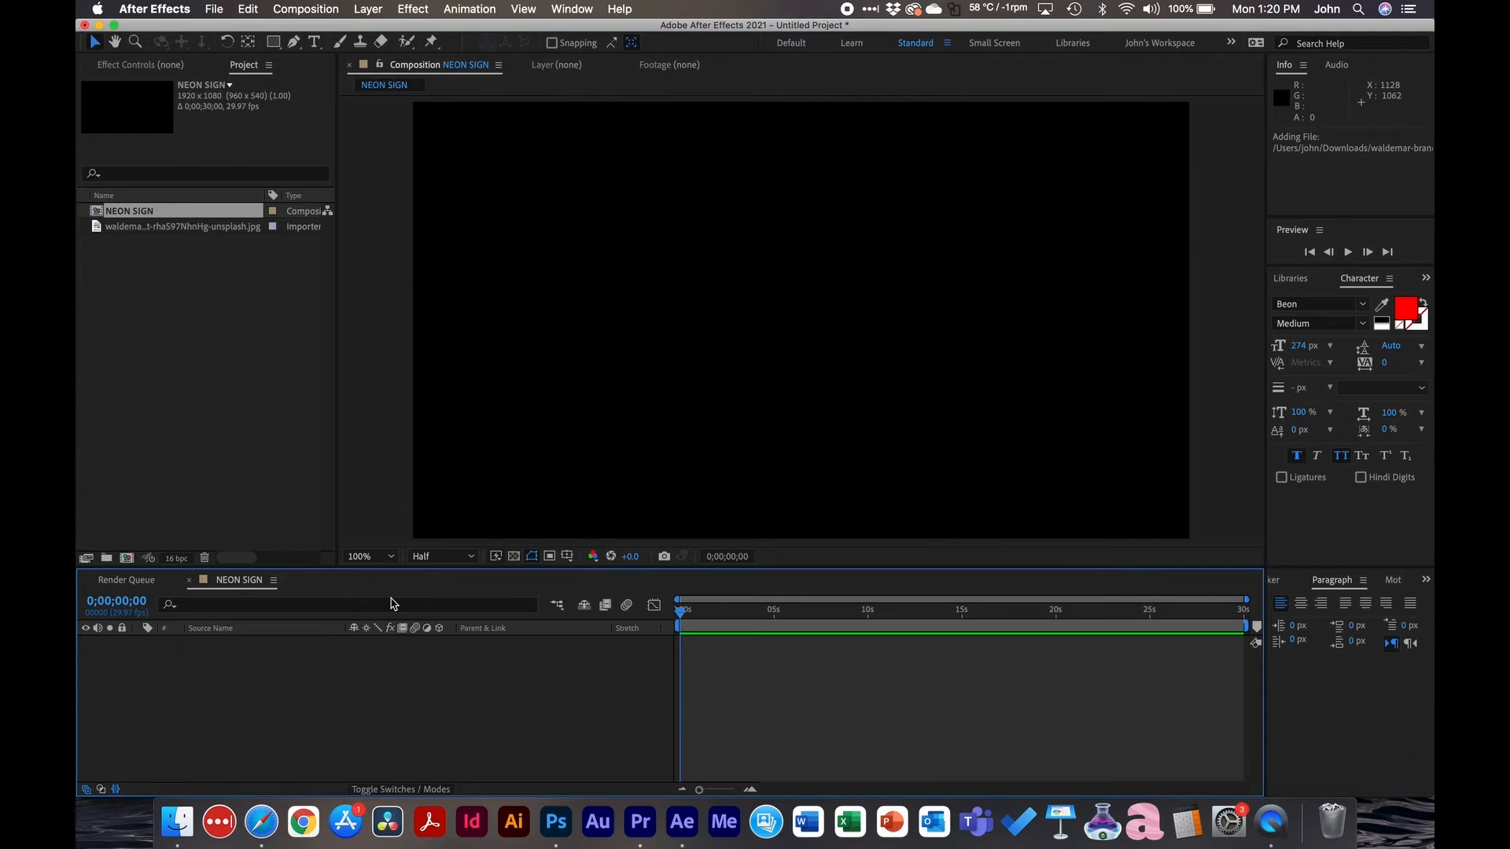
Step: Add the brick wall photo to the NEON SIGN timeline and scale it to 33%
{"action": "left_click_drag", "start_coordinate": [132, 234], "coordinate": [243, 681]}
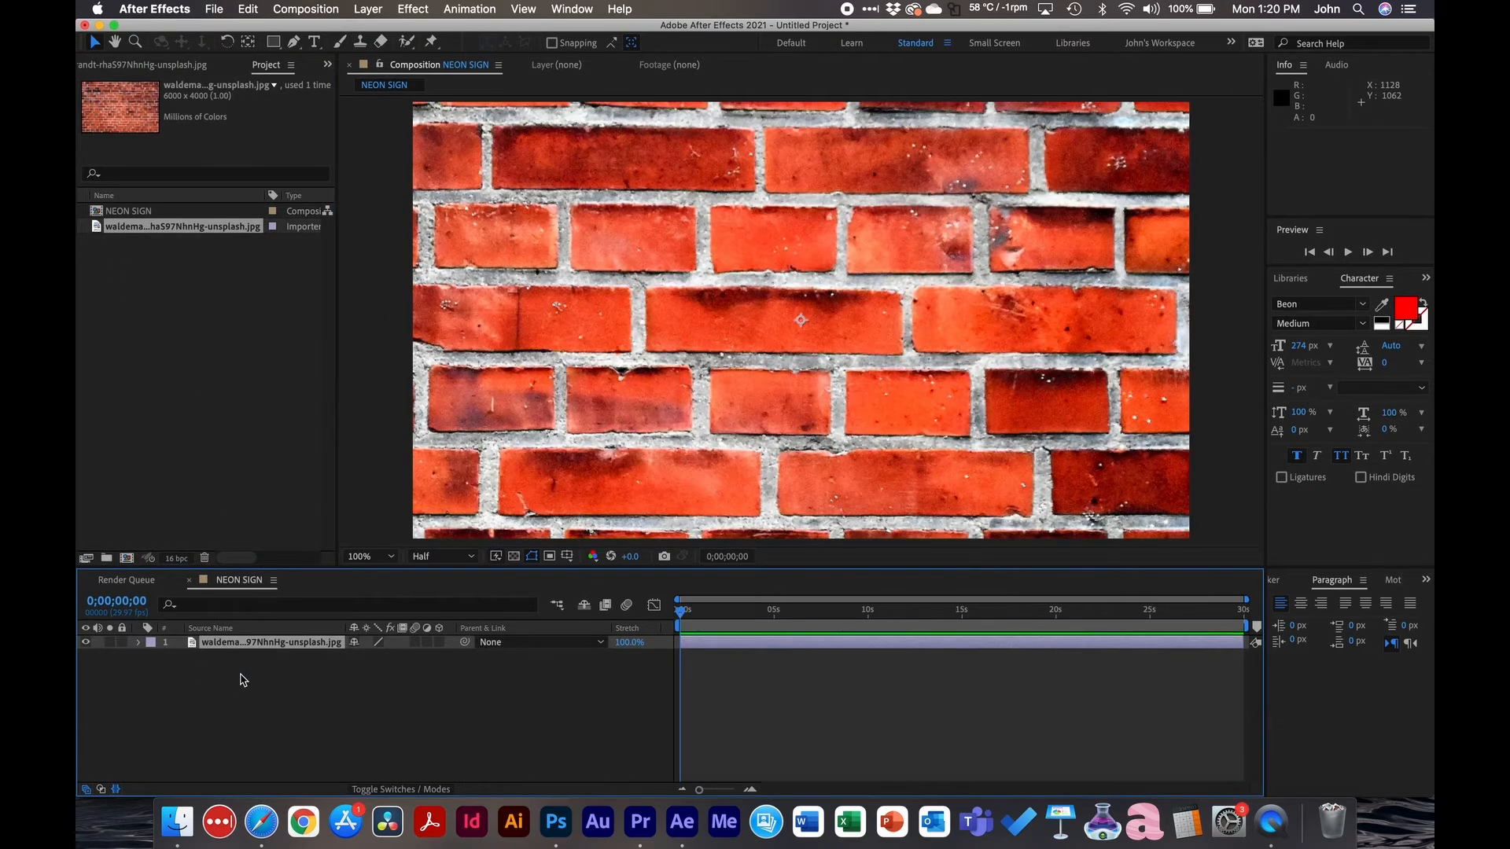
{"action": "key", "text": "s"}
{"action": "left_click_drag", "start_coordinate": [364, 658], "coordinate": [314, 656]}
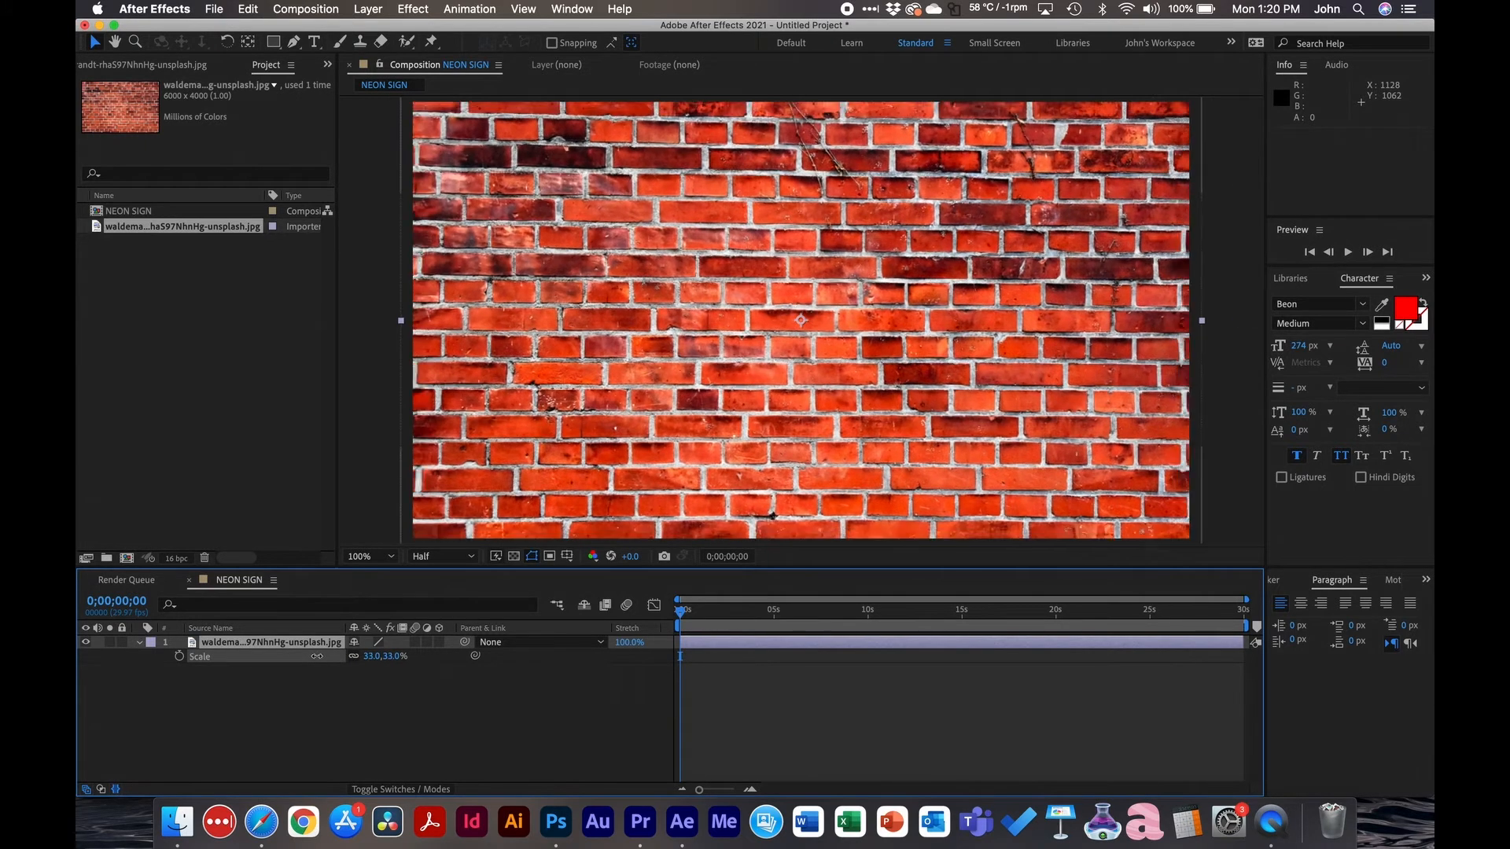
{"action": "left_click", "coordinate": [267, 680]}
Step: Find the Curves color correction effect and apply it to the brick wall layer
{"action": "left_click", "coordinate": [238, 644]}
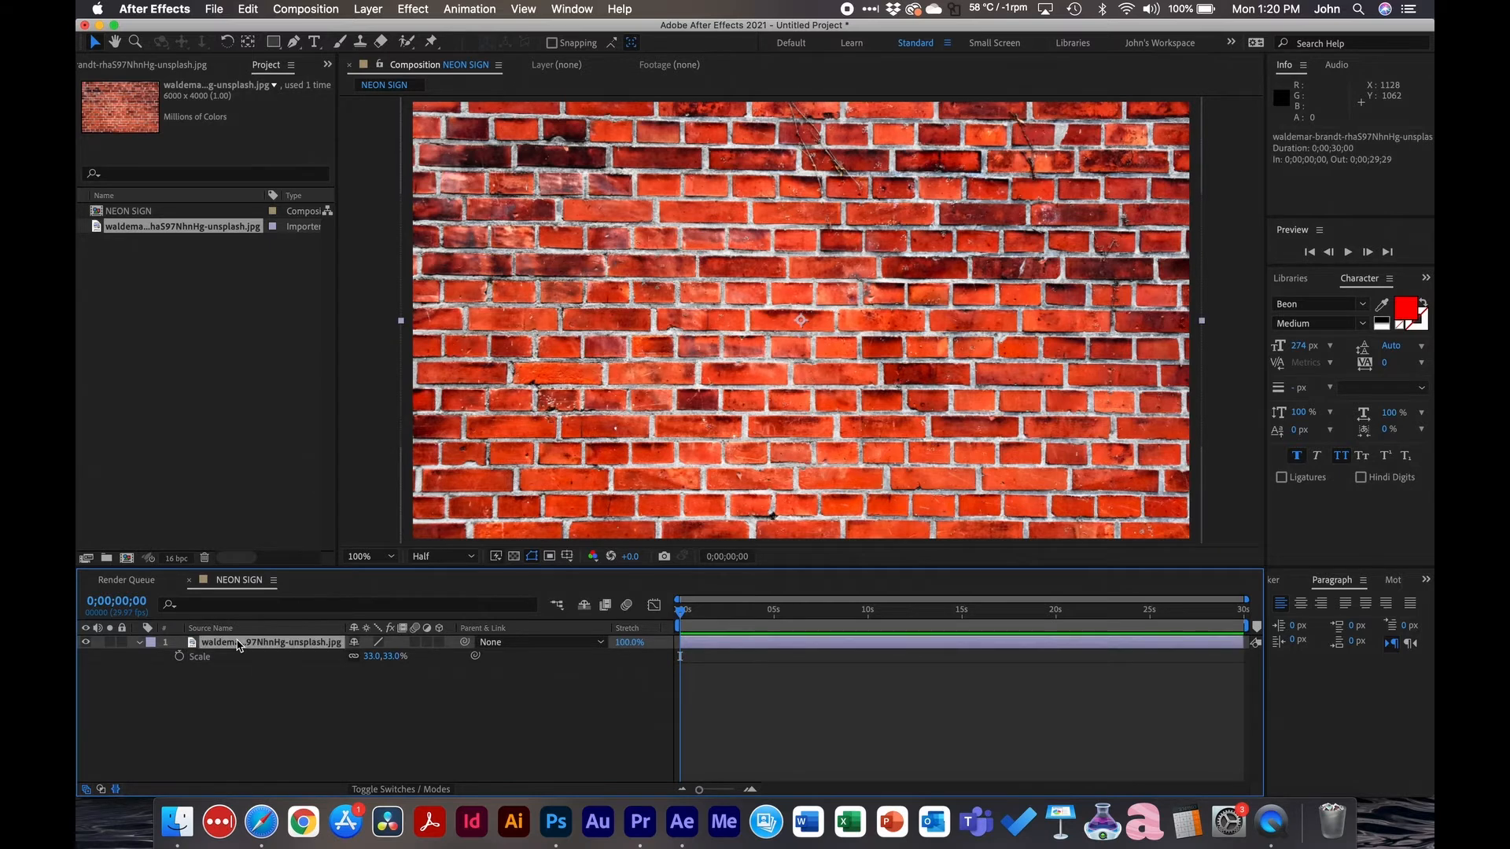
{"action": "left_click", "coordinate": [1425, 277]}
{"action": "left_click", "coordinate": [1364, 297]}
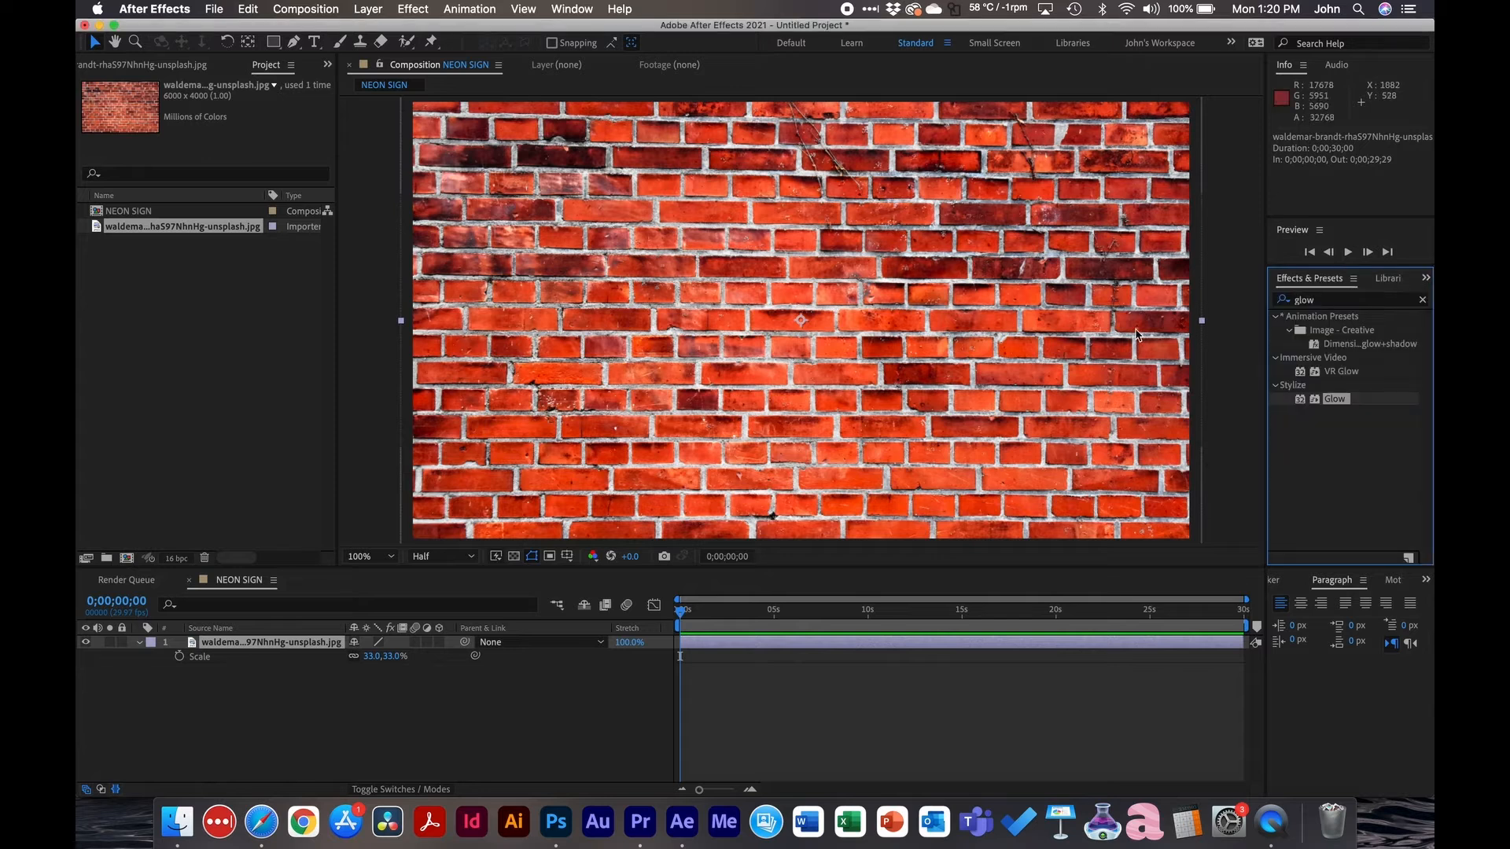
{"action": "left_click", "coordinate": [1422, 300]}
{"action": "left_click", "coordinate": [1407, 301]}
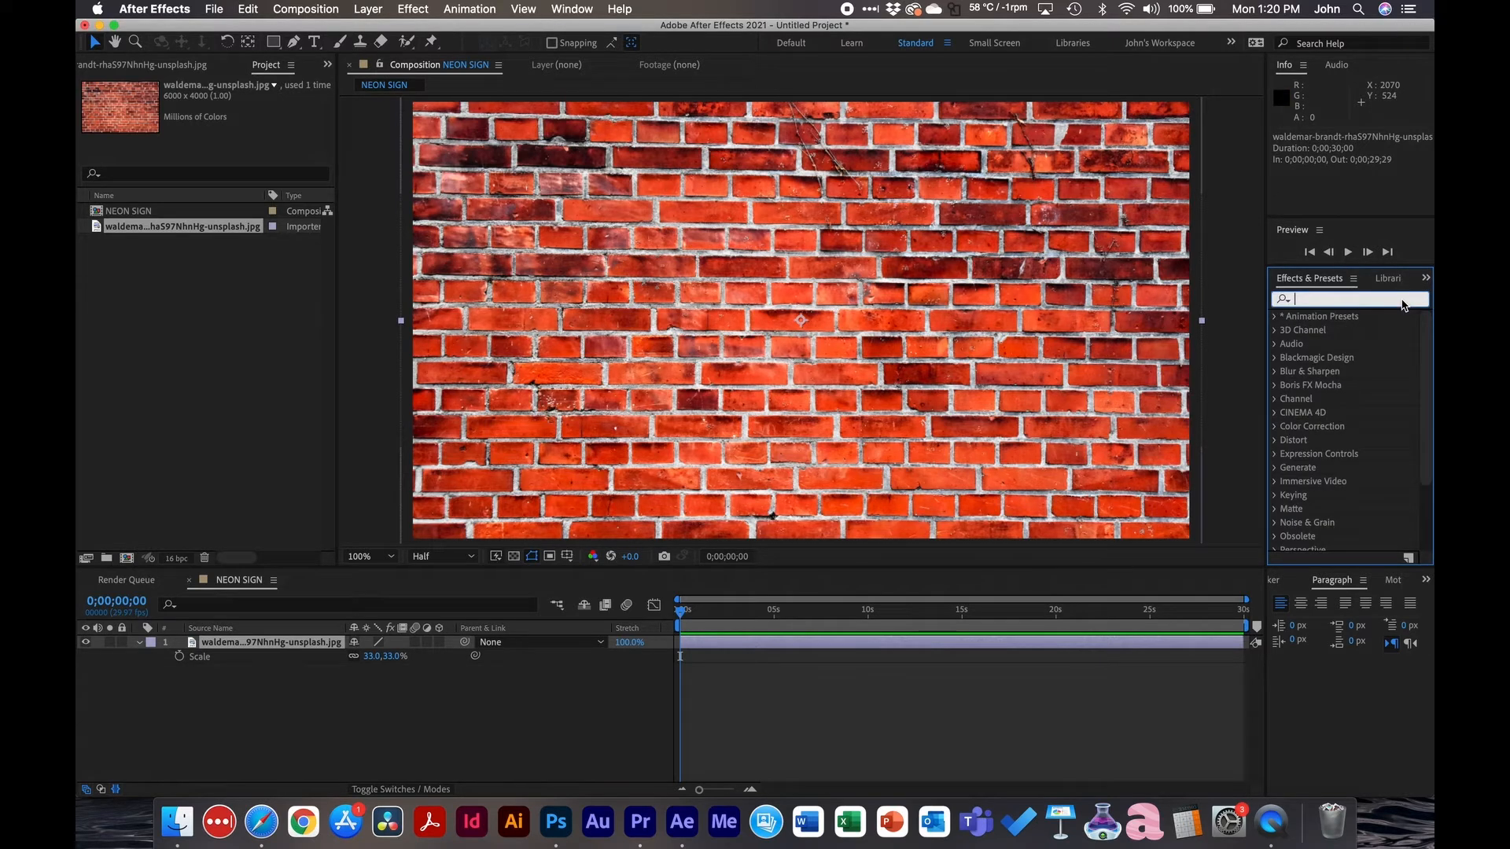
{"action": "type", "text": "curves"}
{"action": "left_click_drag", "start_coordinate": [1337, 371], "coordinate": [765, 352]}
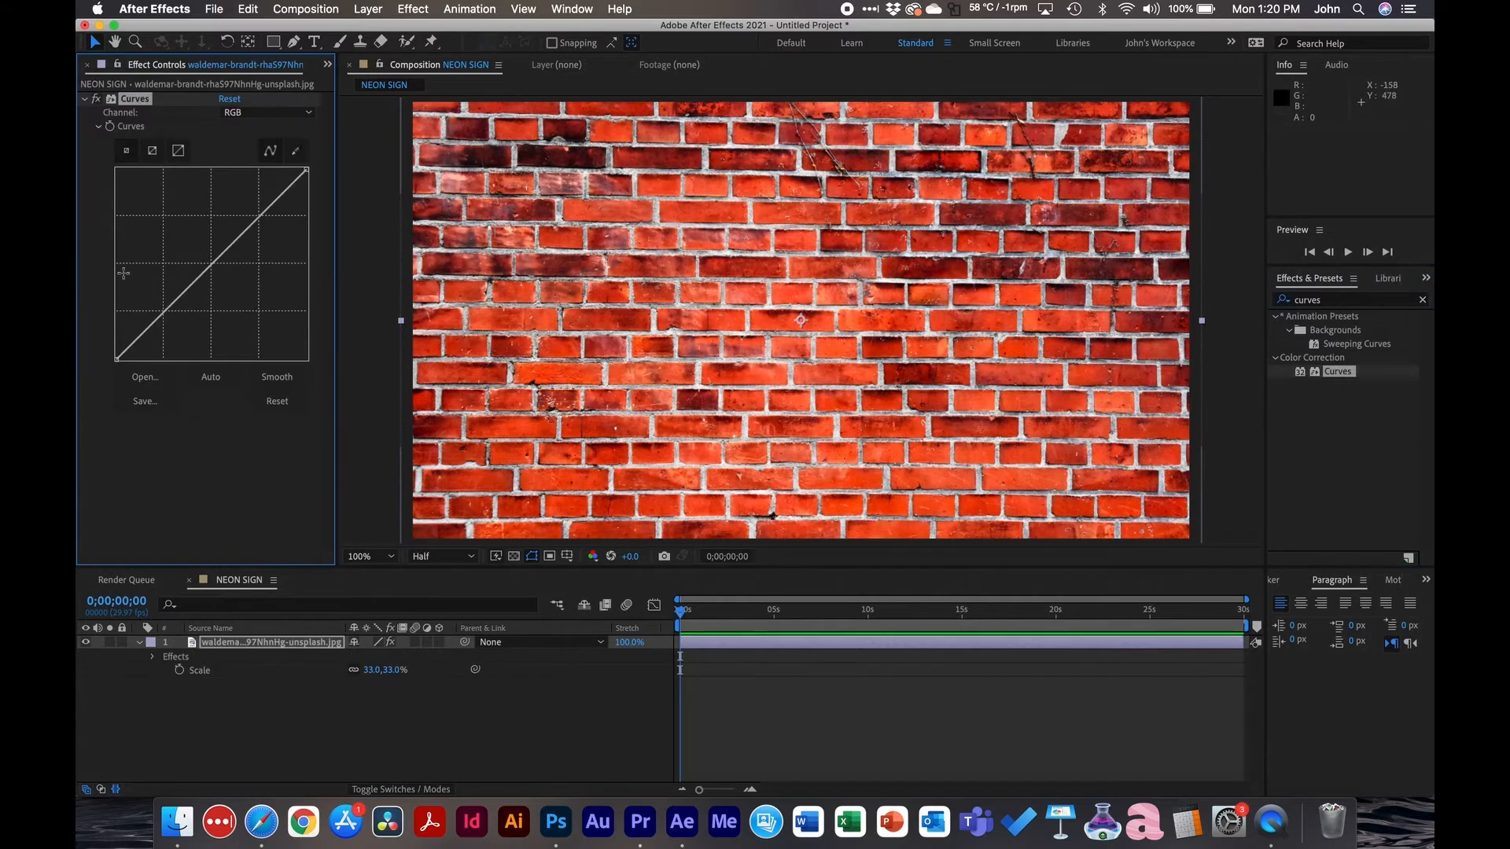
Step: Darken the brick wall by bending the RGB curve downward in the midtones and highlights
{"action": "left_click_drag", "start_coordinate": [195, 281], "coordinate": [209, 317]}
{"action": "left_click_drag", "start_coordinate": [283, 214], "coordinate": [280, 240]}
{"action": "left_click_drag", "start_coordinate": [208, 314], "coordinate": [212, 322]}
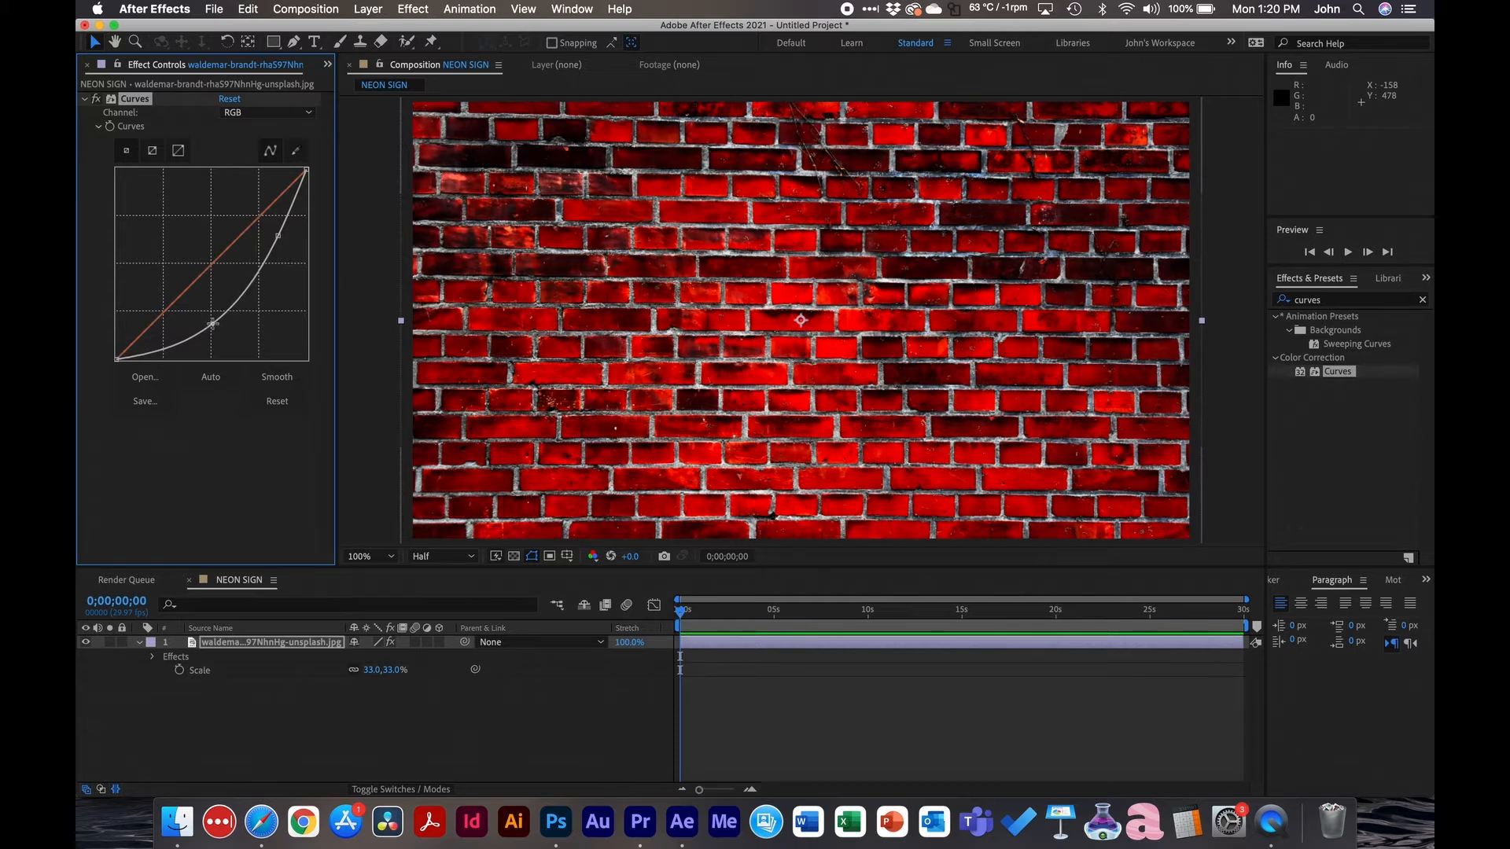
{"action": "left_click", "coordinate": [249, 692]}
Step: Apply the Tint effect to the brick wall layer and set the Amount to Tint to 85%
{"action": "left_click", "coordinate": [248, 649]}
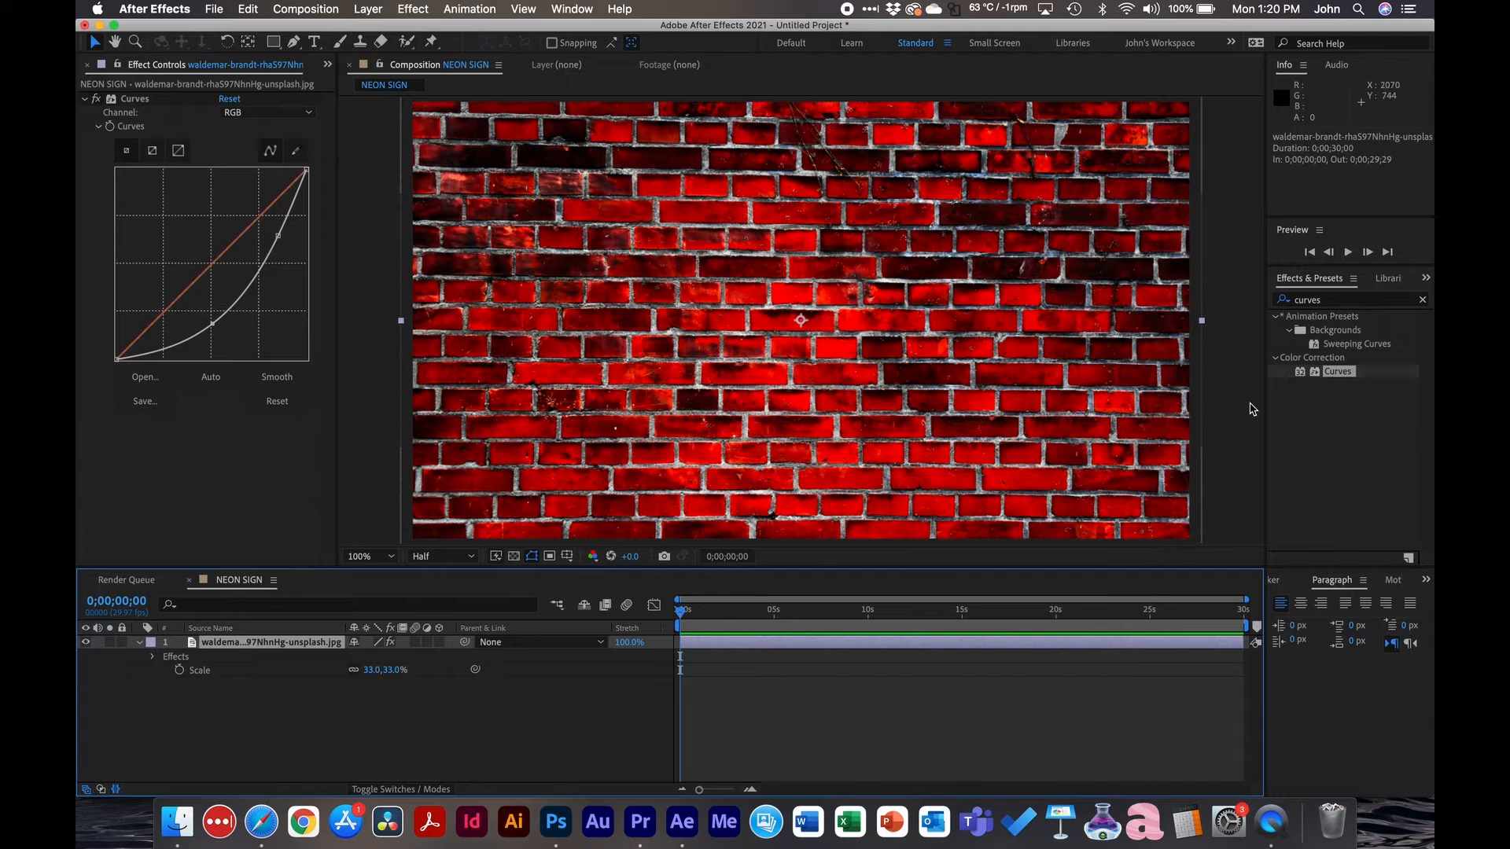
{"action": "left_click", "coordinate": [1423, 299]}
{"action": "left_click", "coordinate": [1392, 303]}
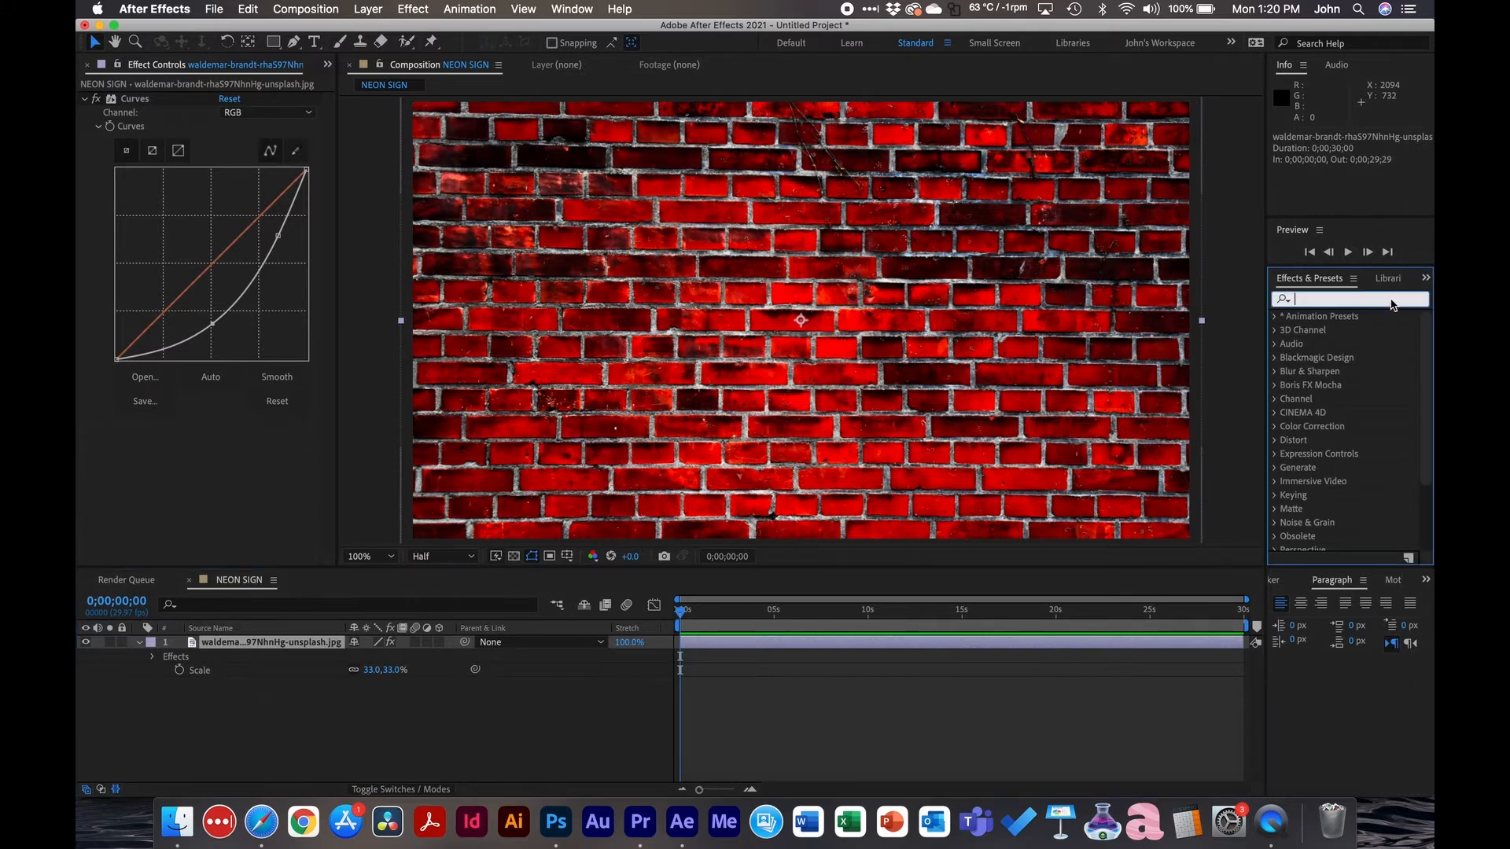
{"action": "type", "text": "tint"}
{"action": "left_click_drag", "start_coordinate": [1327, 379], "coordinate": [504, 391]}
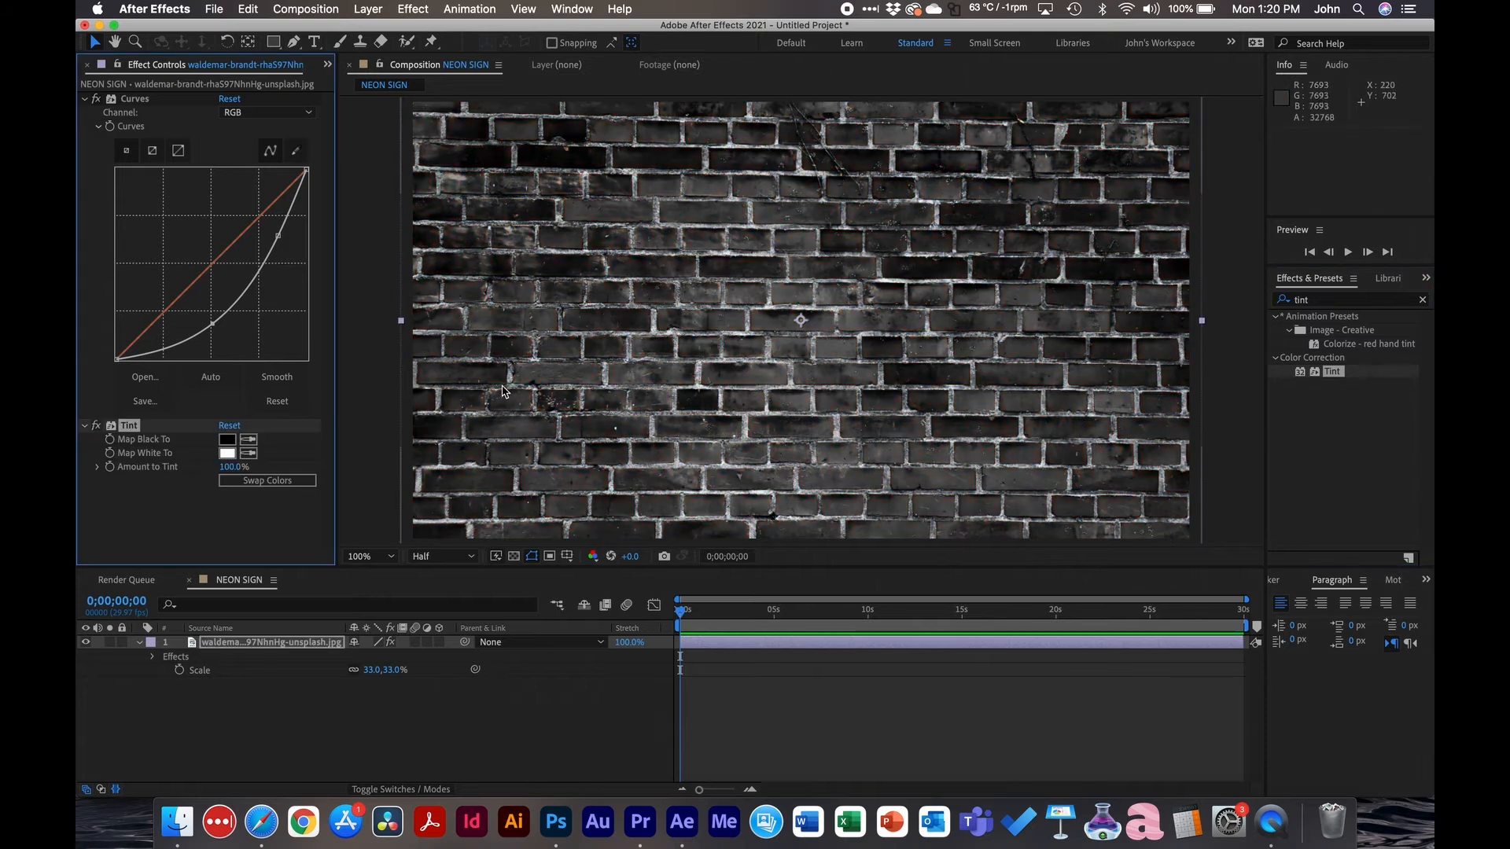
{"action": "left_click", "coordinate": [225, 467]}
{"action": "type", "text": "85"}
{"action": "key", "text": "Return"}
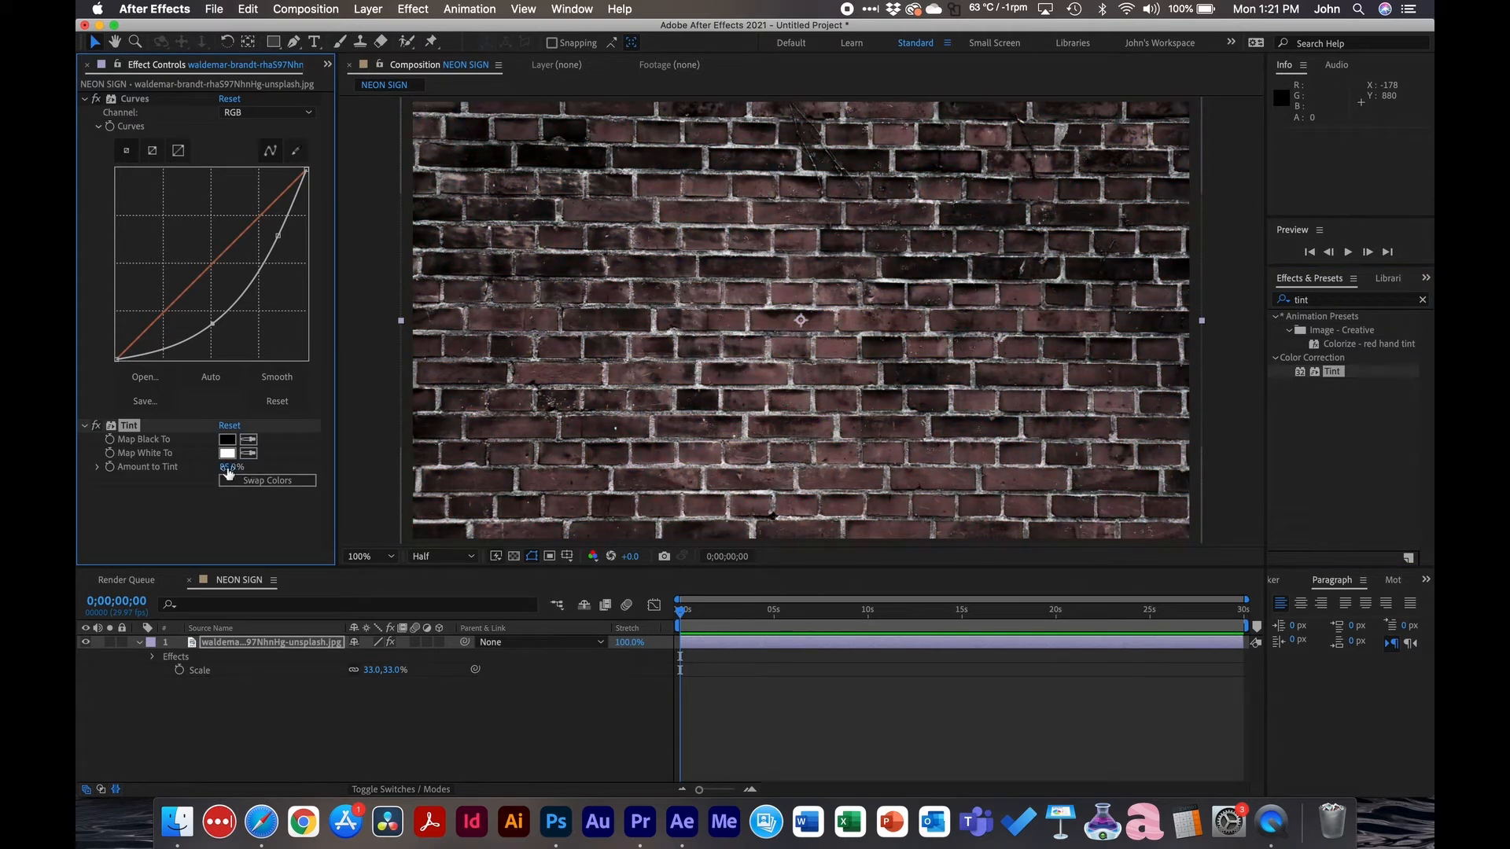
{"action": "left_click", "coordinate": [272, 764]}
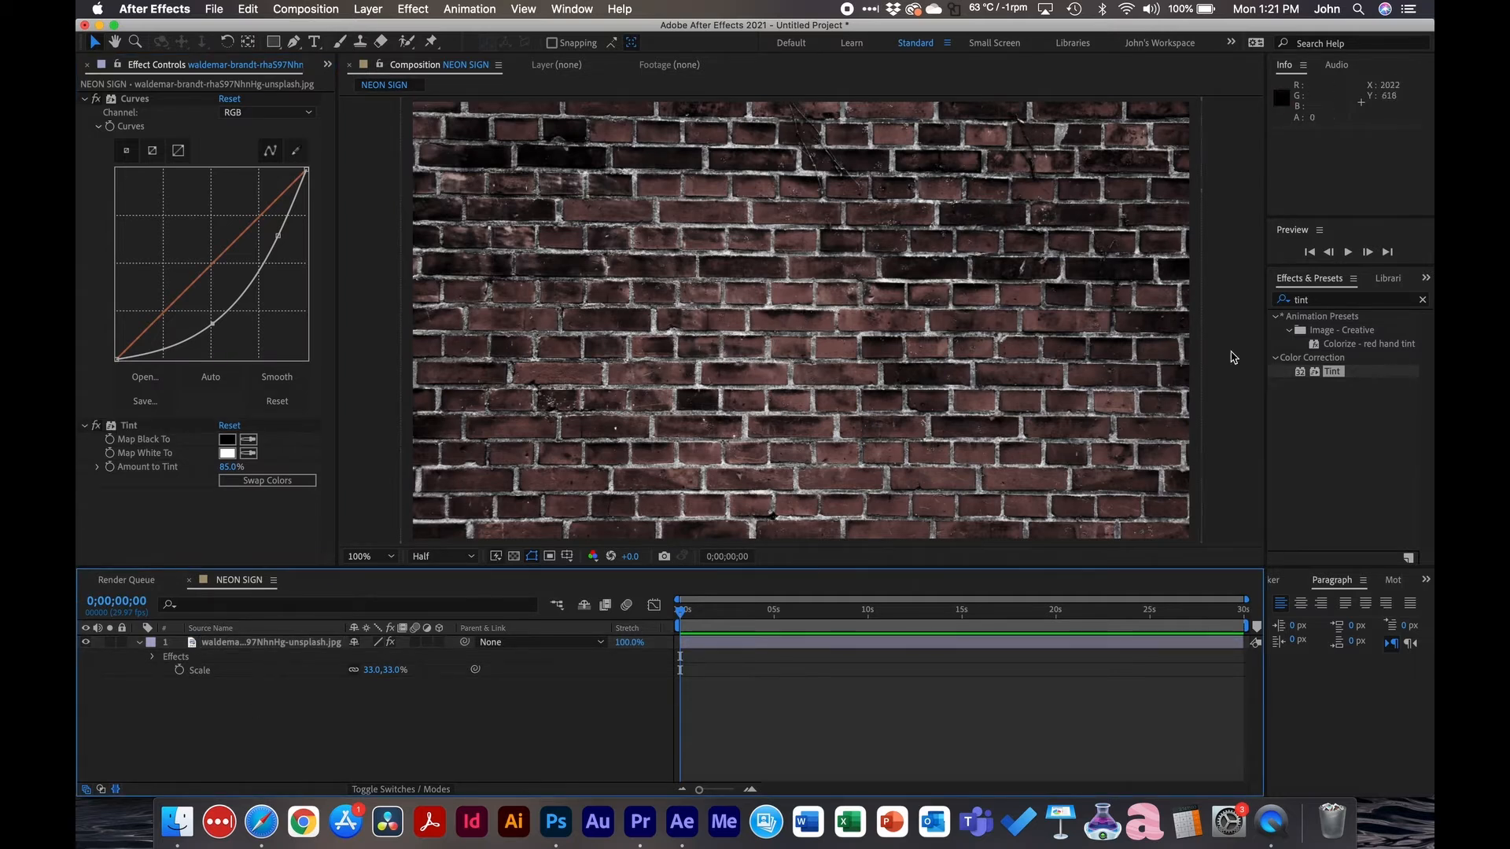
Step: Apply the CC Vignette effect to the brick wall layer and set its Amount to 236
{"action": "left_click", "coordinate": [1421, 299]}
{"action": "left_click", "coordinate": [1399, 302]}
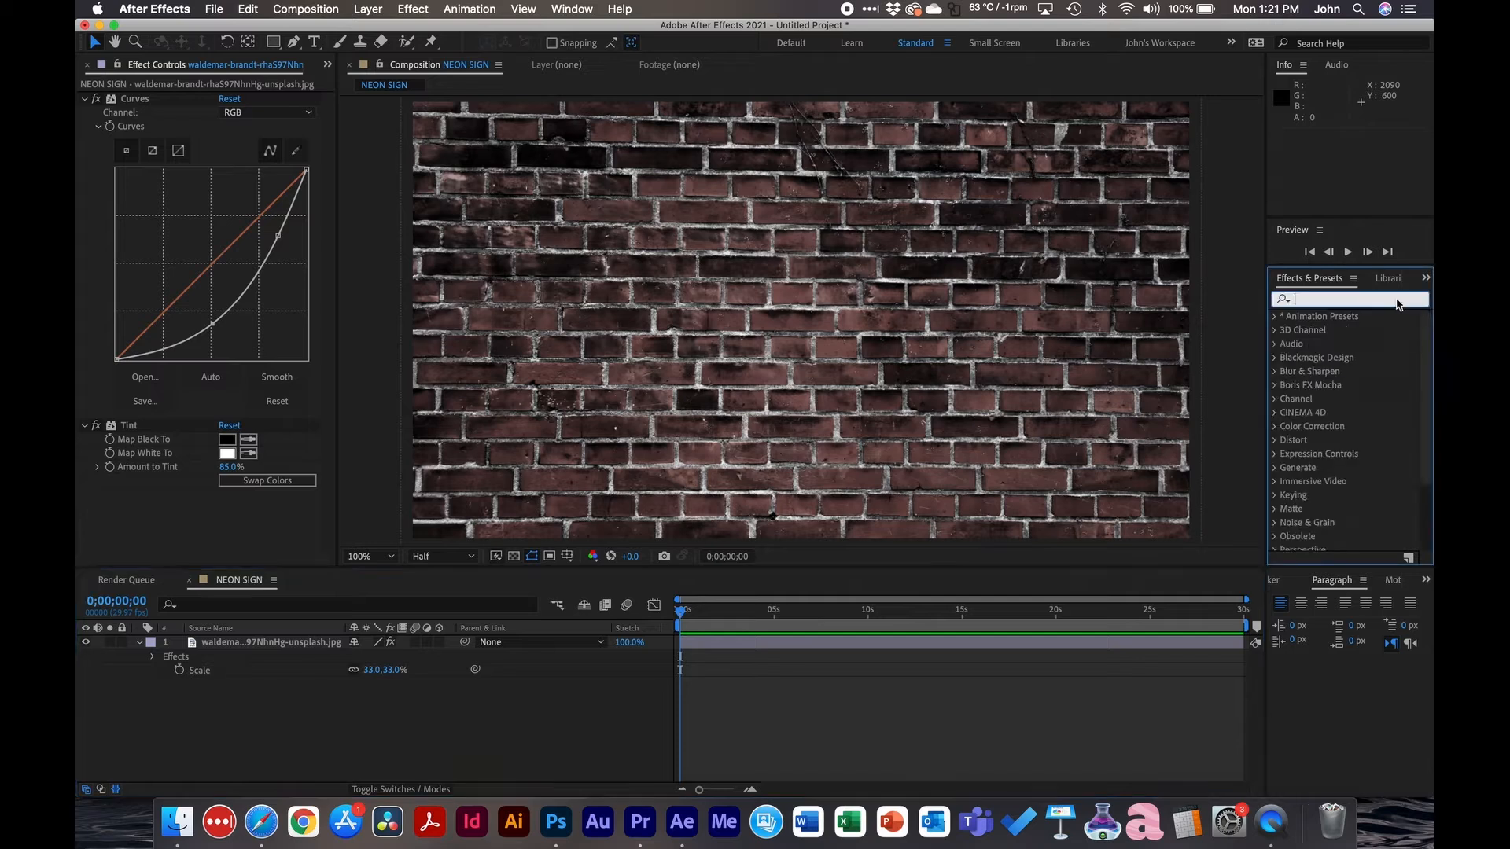
{"action": "type", "text": "vign"}
{"action": "left_click_drag", "start_coordinate": [1333, 371], "coordinate": [291, 505]}
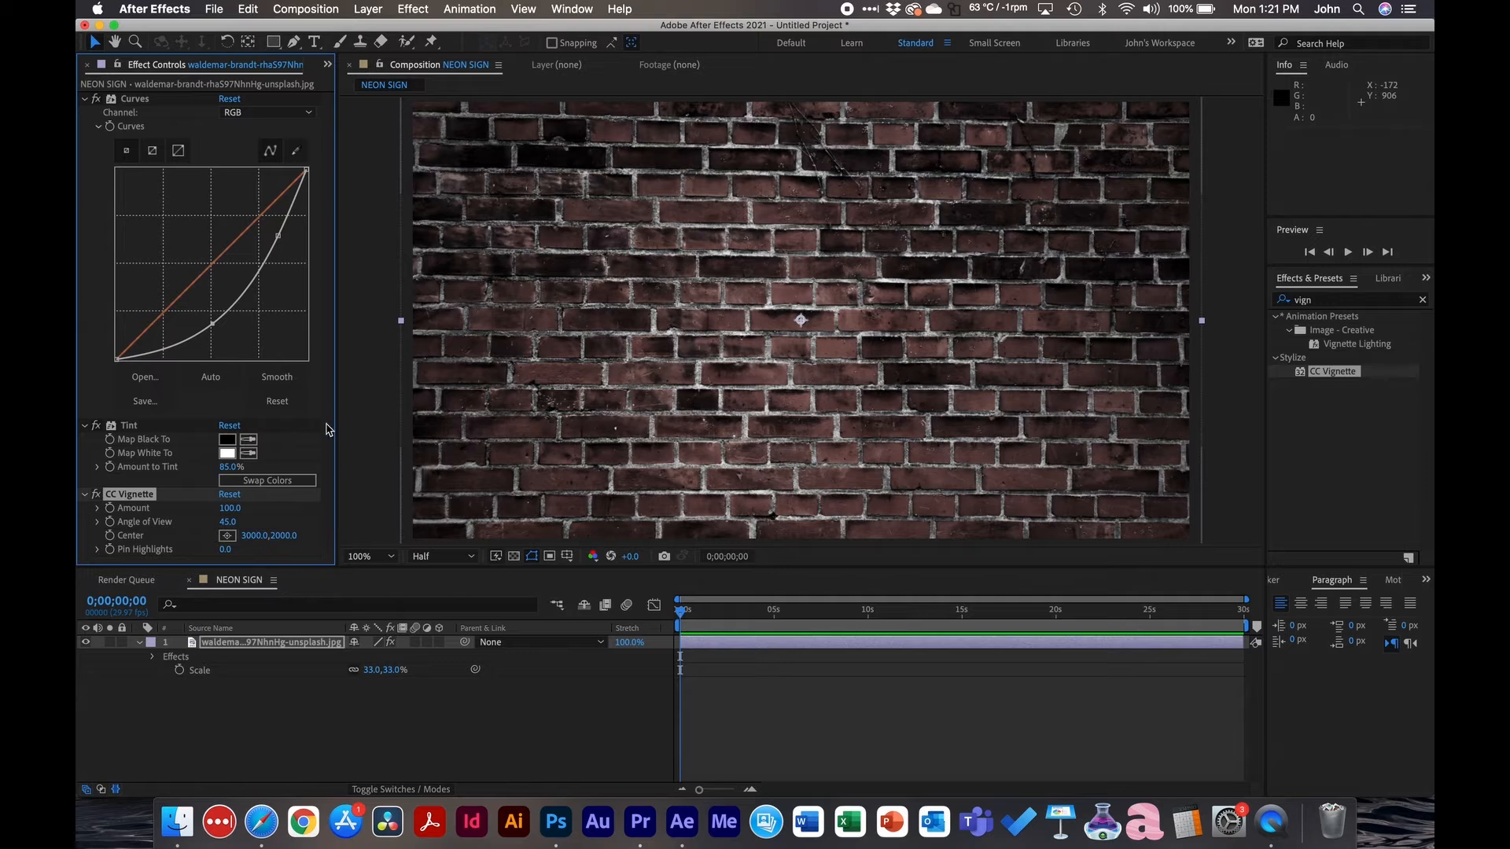
{"action": "left_click_drag", "start_coordinate": [230, 508], "coordinate": [351, 500]}
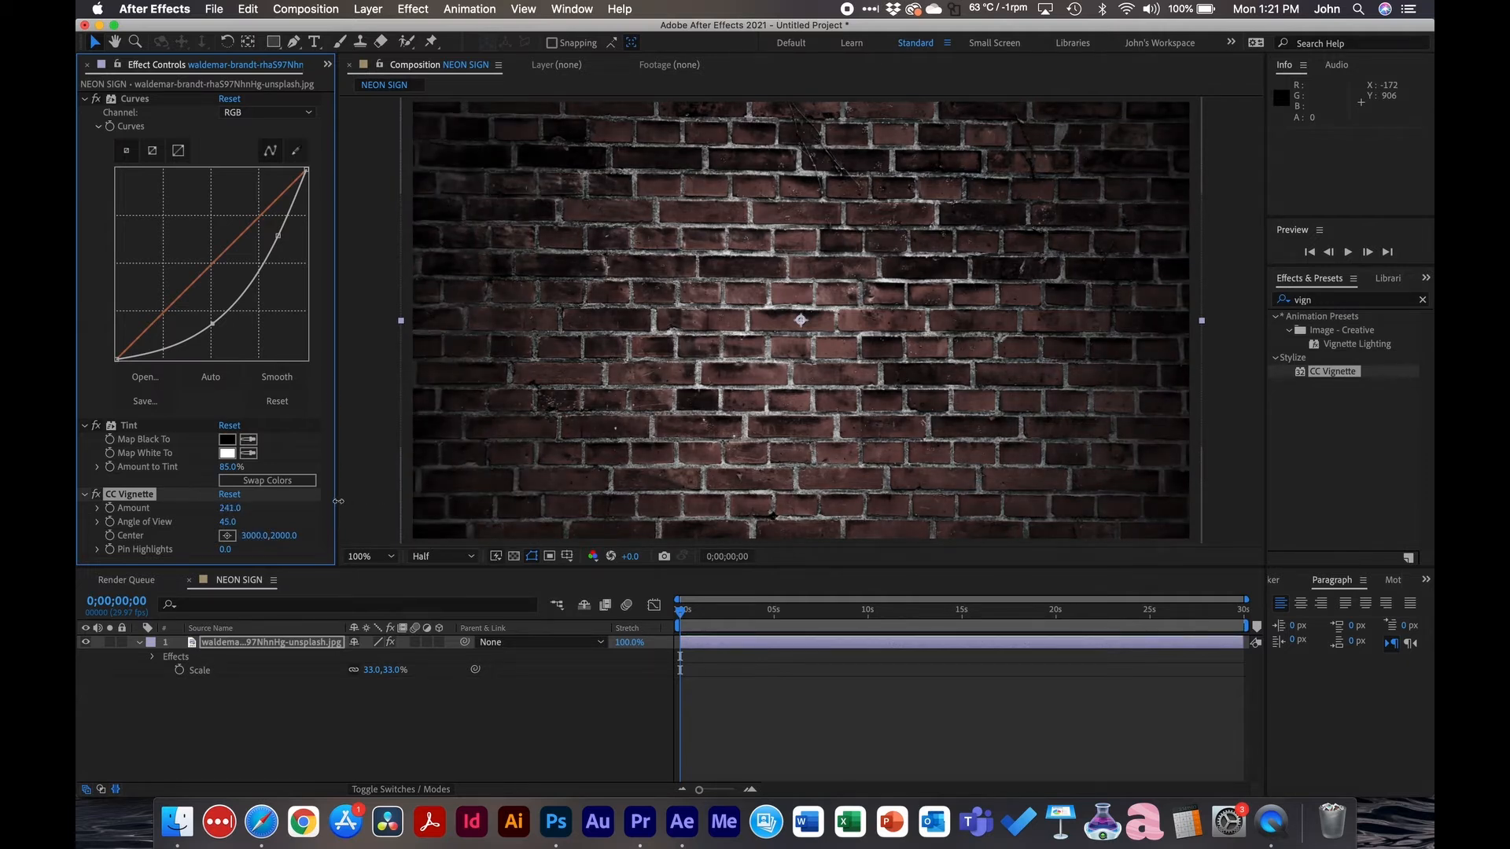
{"action": "left_click", "coordinate": [245, 748]}
Step: Create a black 1920 x 1080 solid named OVERLAY above the brick wall layer
{"action": "left_click", "coordinate": [241, 628]}
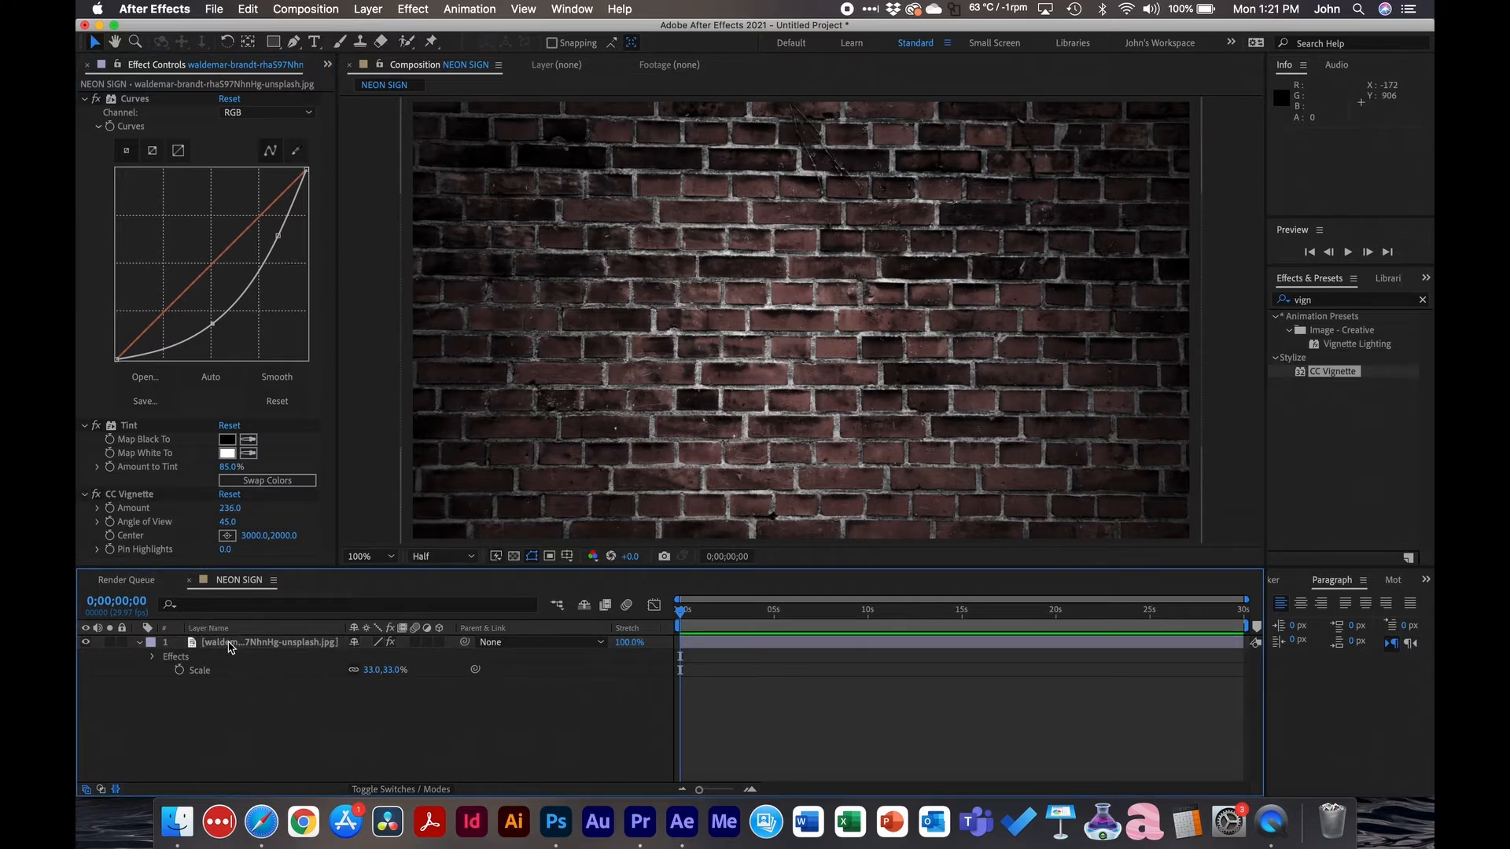
{"action": "left_click", "coordinate": [252, 643]}
{"action": "left_click", "coordinate": [369, 9]}
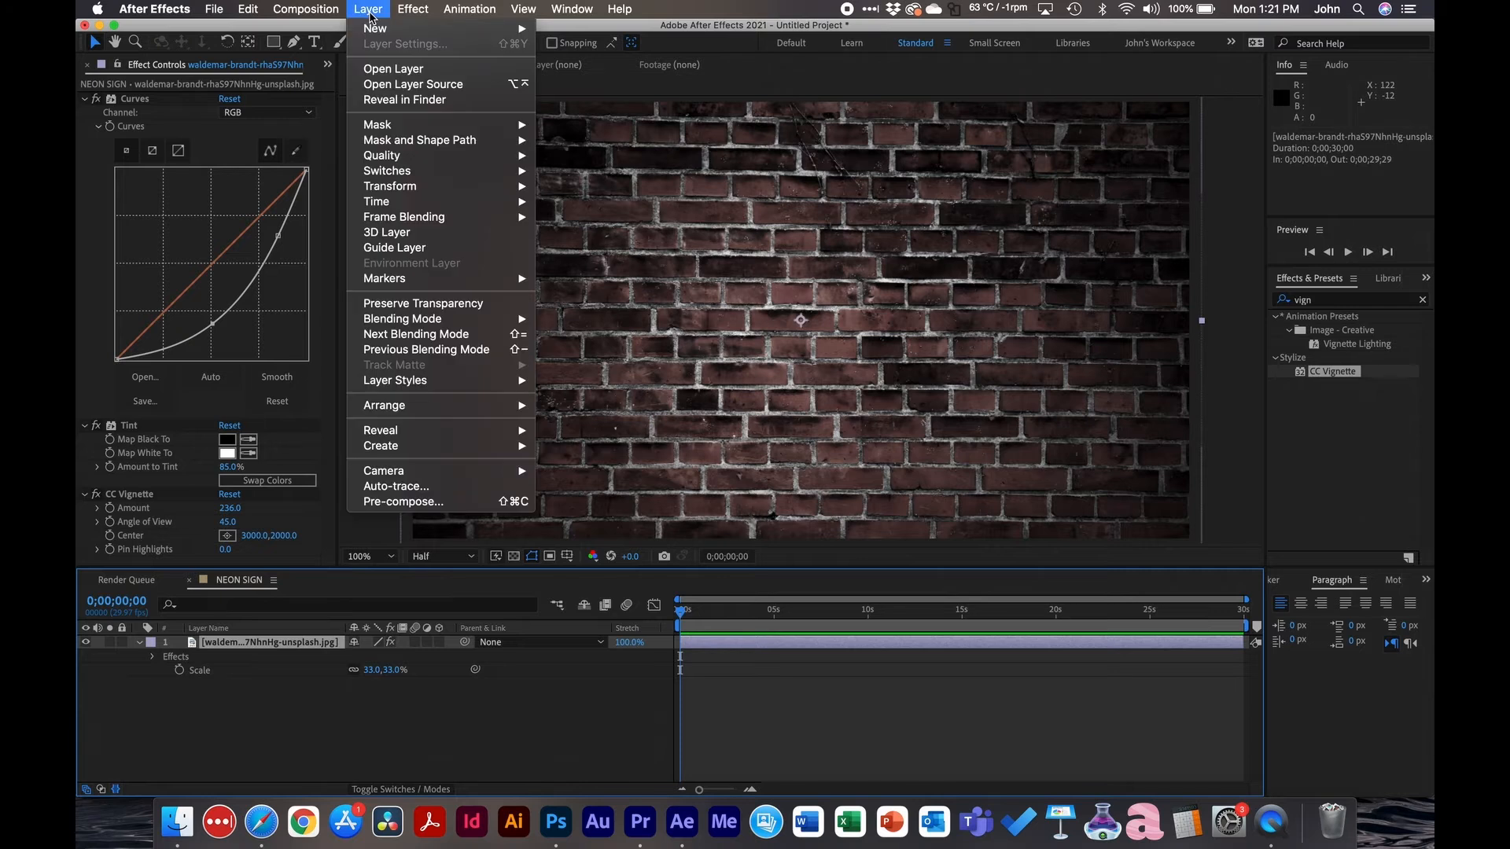
{"action": "mouse_move", "coordinate": [373, 29]}
{"action": "left_click", "coordinate": [570, 43]}
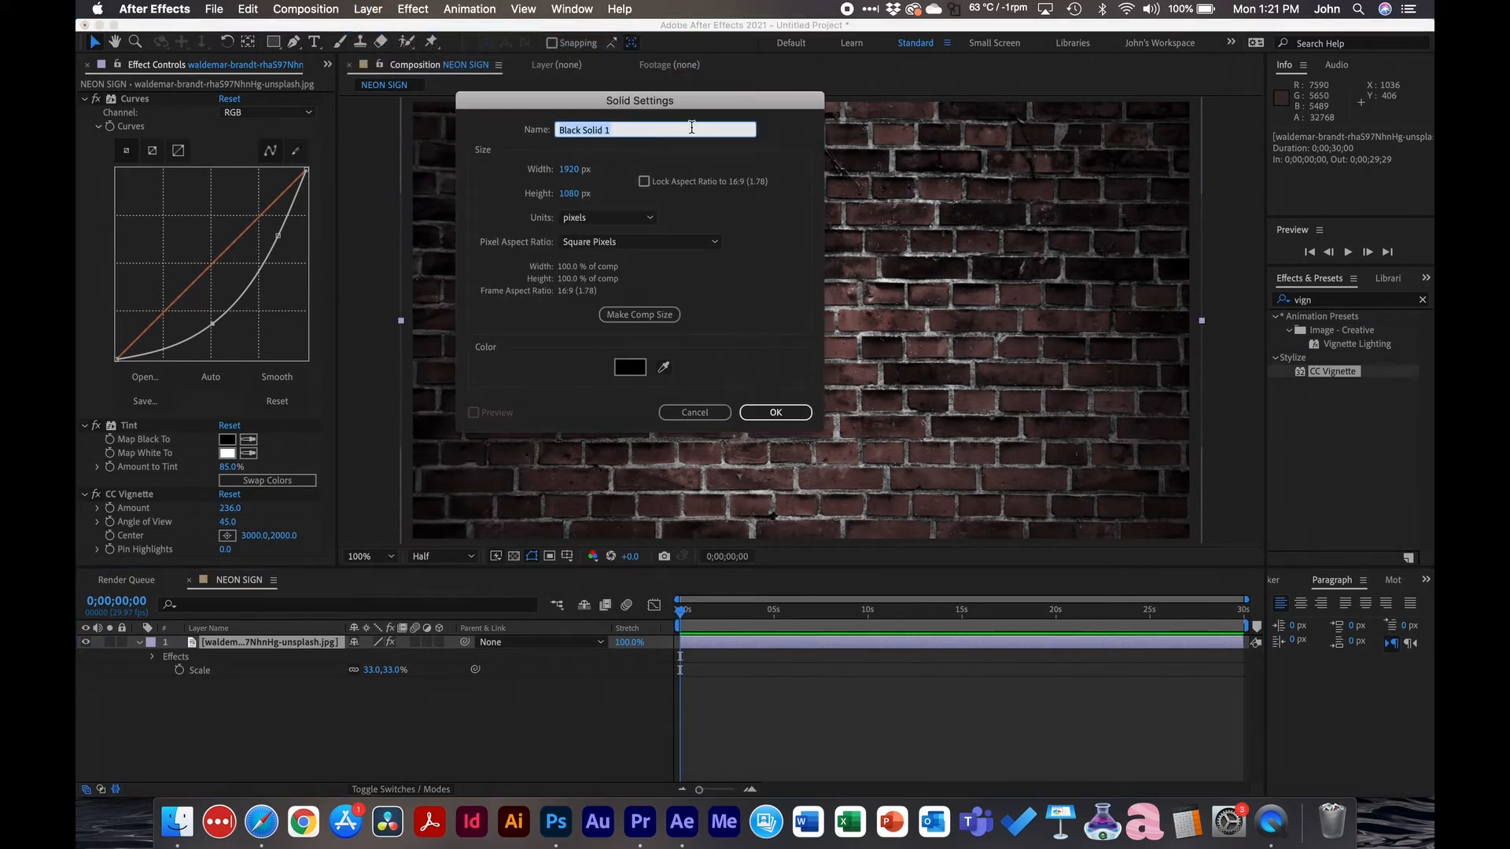
{"action": "type", "text": "OVERLAY"}
{"action": "left_click", "coordinate": [775, 412]}
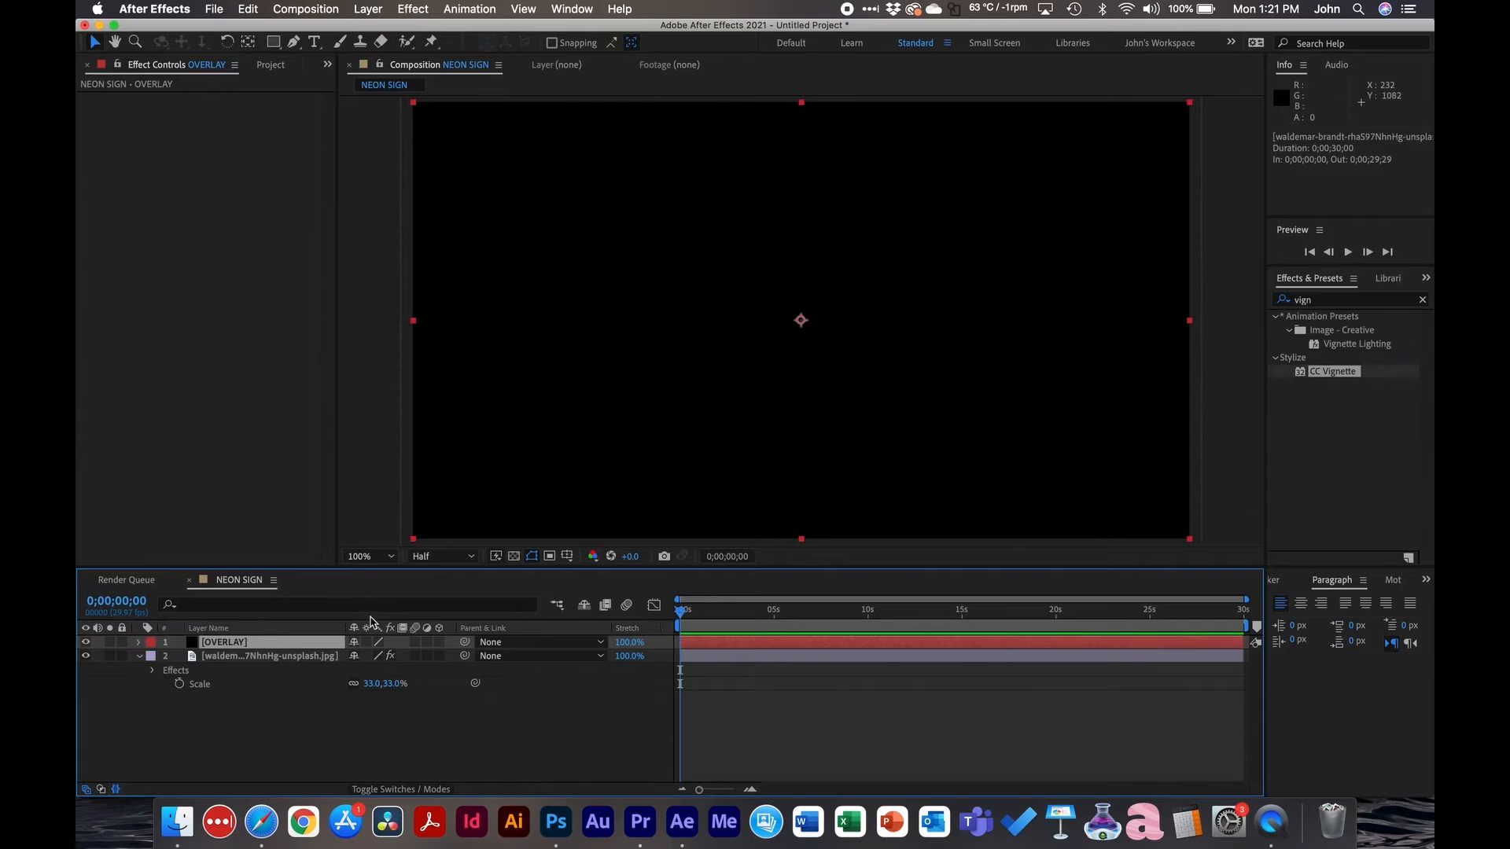
Step: Set the OVERLAY solid's opacity to 45%
{"action": "key", "text": "t"}
{"action": "left_click", "coordinate": [363, 656]}
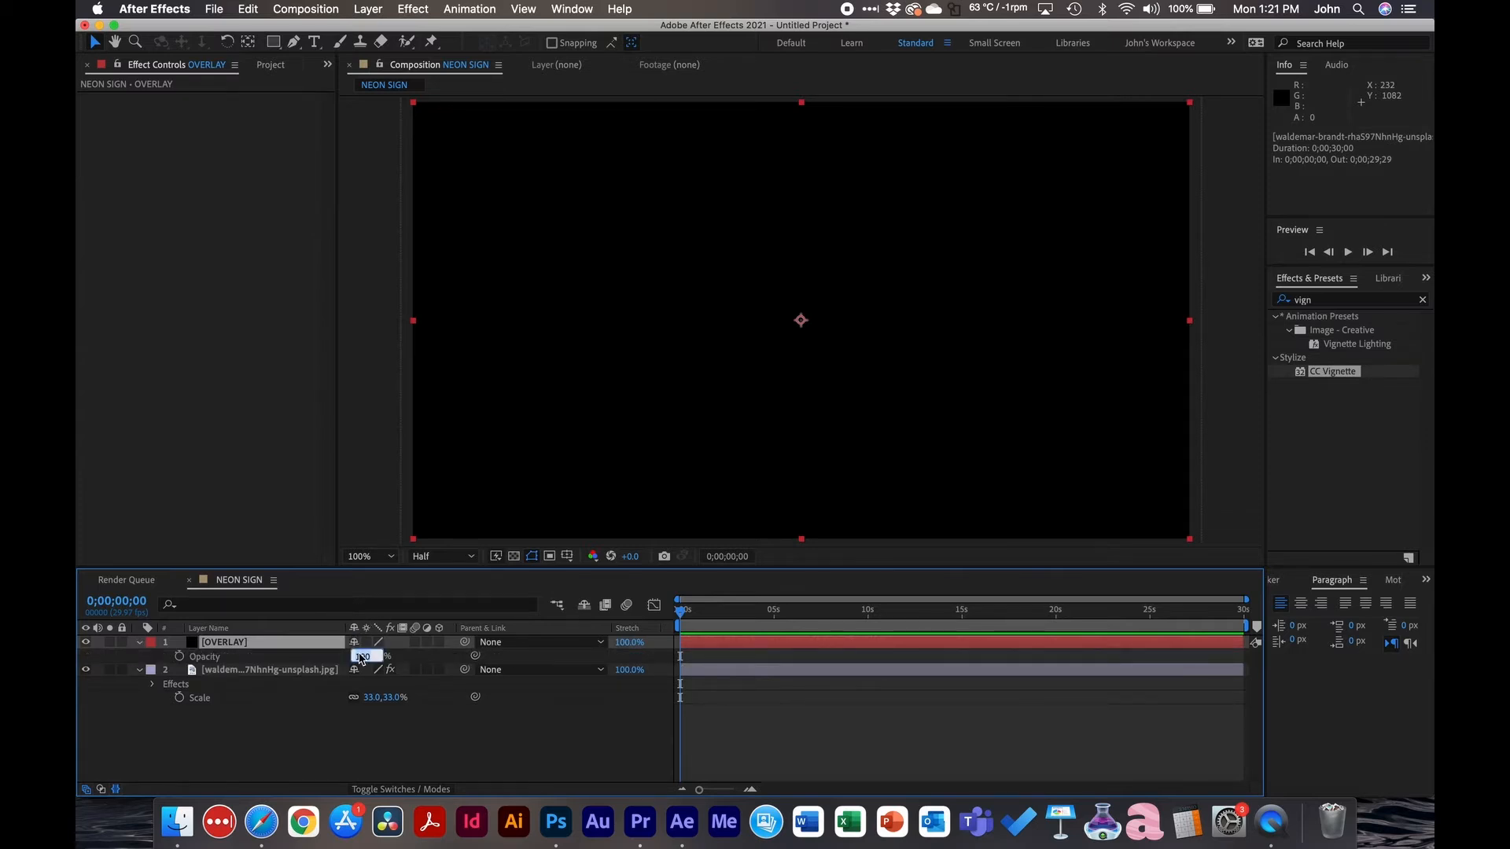
{"action": "type", "text": "45"}
{"action": "key", "text": "Return"}
{"action": "left_click", "coordinate": [340, 748]}
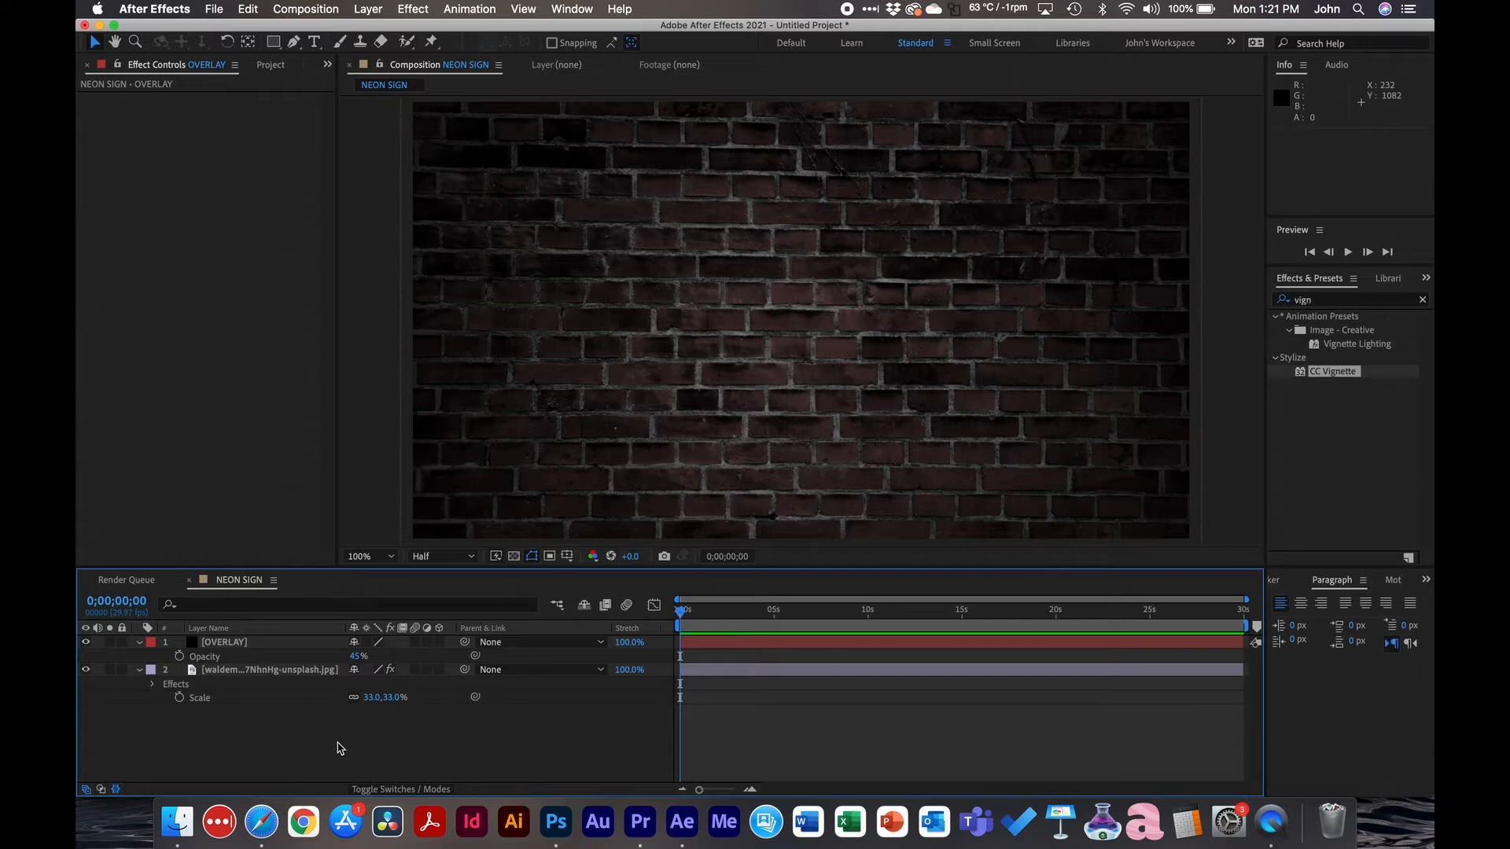
Step: Pre-compose the OVERLAY and brick wall layers into a composition named BACKGROUND, and bring the project's item list back into view
{"action": "left_click", "coordinate": [246, 669]}
{"action": "left_click", "coordinate": [242, 647], "text": "shift"}
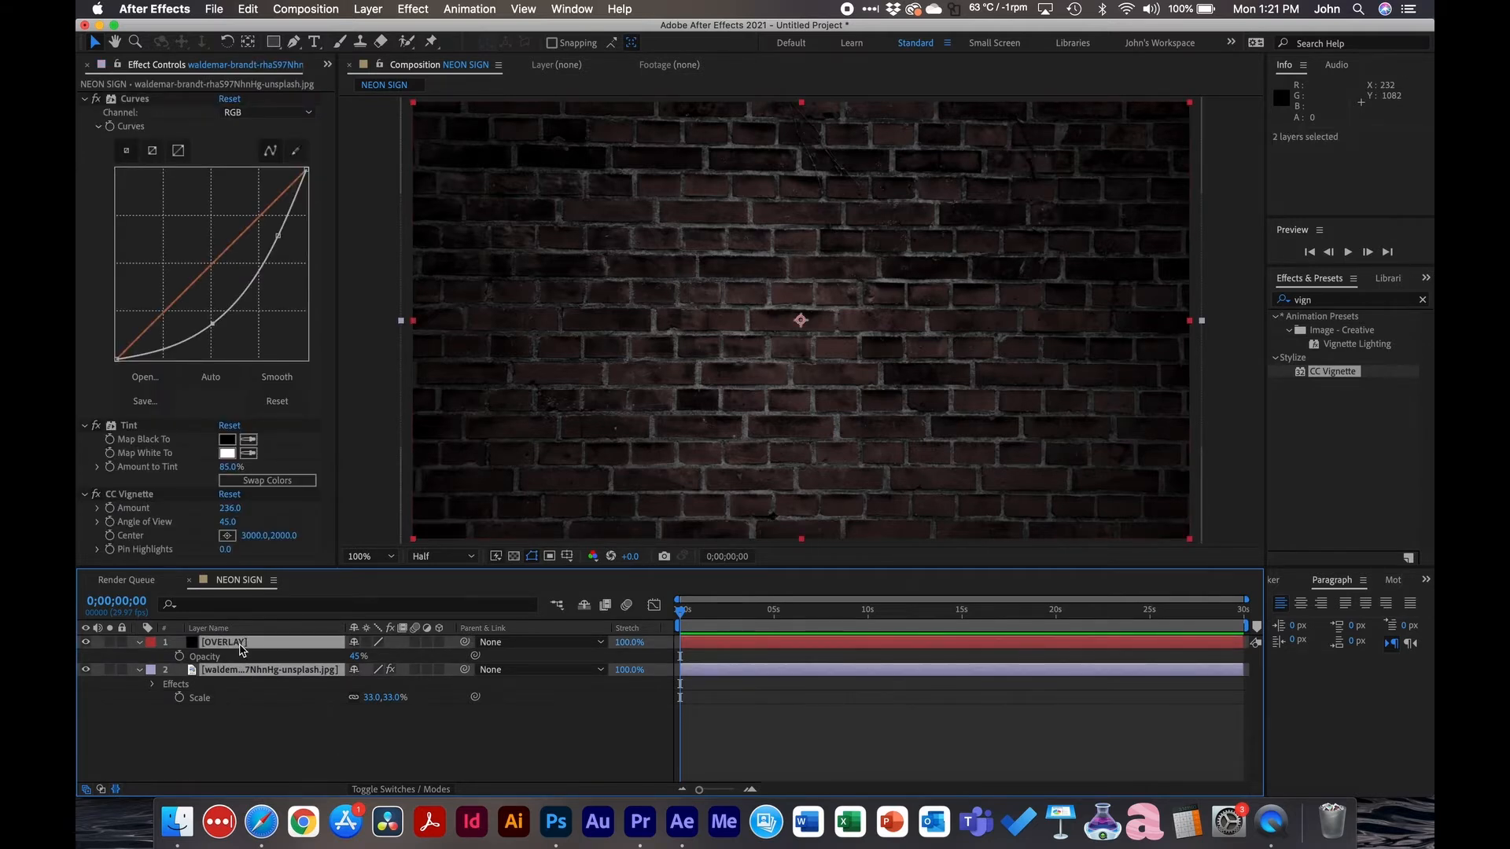
{"action": "right_click", "coordinate": [242, 649]}
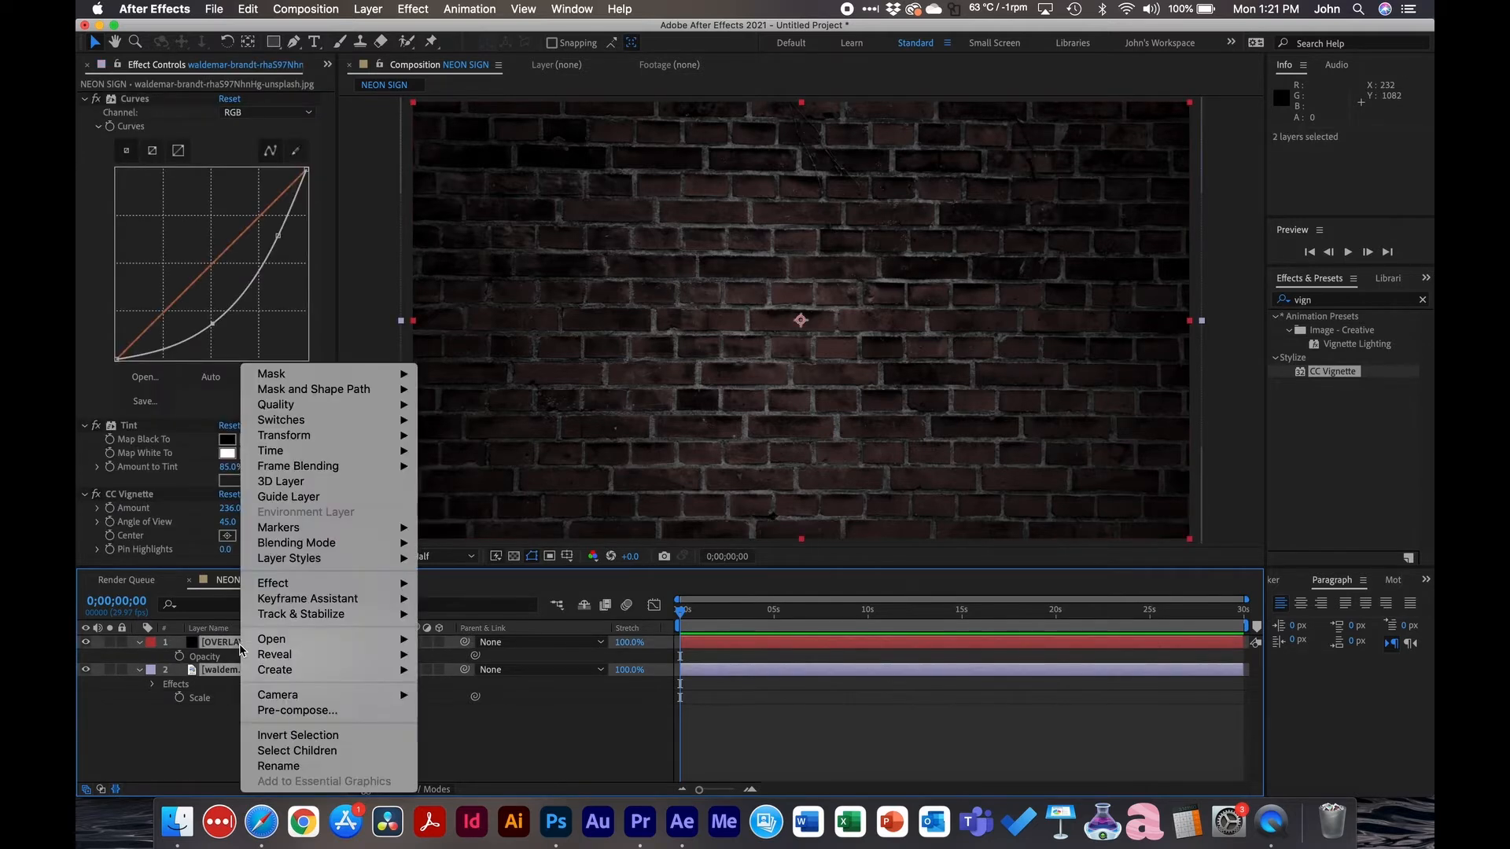
{"action": "left_click", "coordinate": [340, 711]}
{"action": "type", "text": "B"}
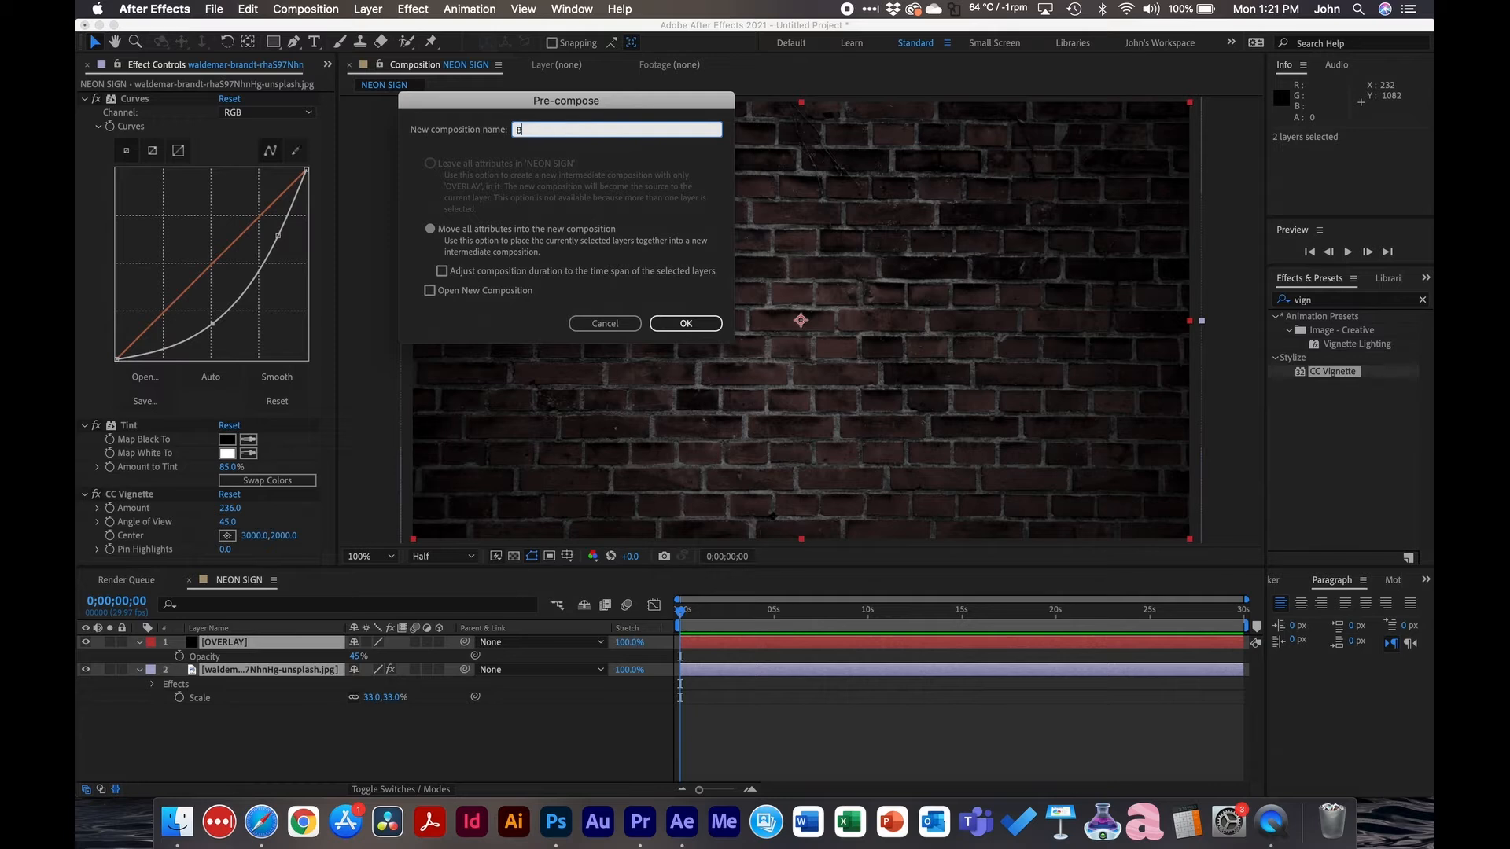
{"action": "type", "text": "ACKGROUND"}
{"action": "left_click", "coordinate": [688, 323]}
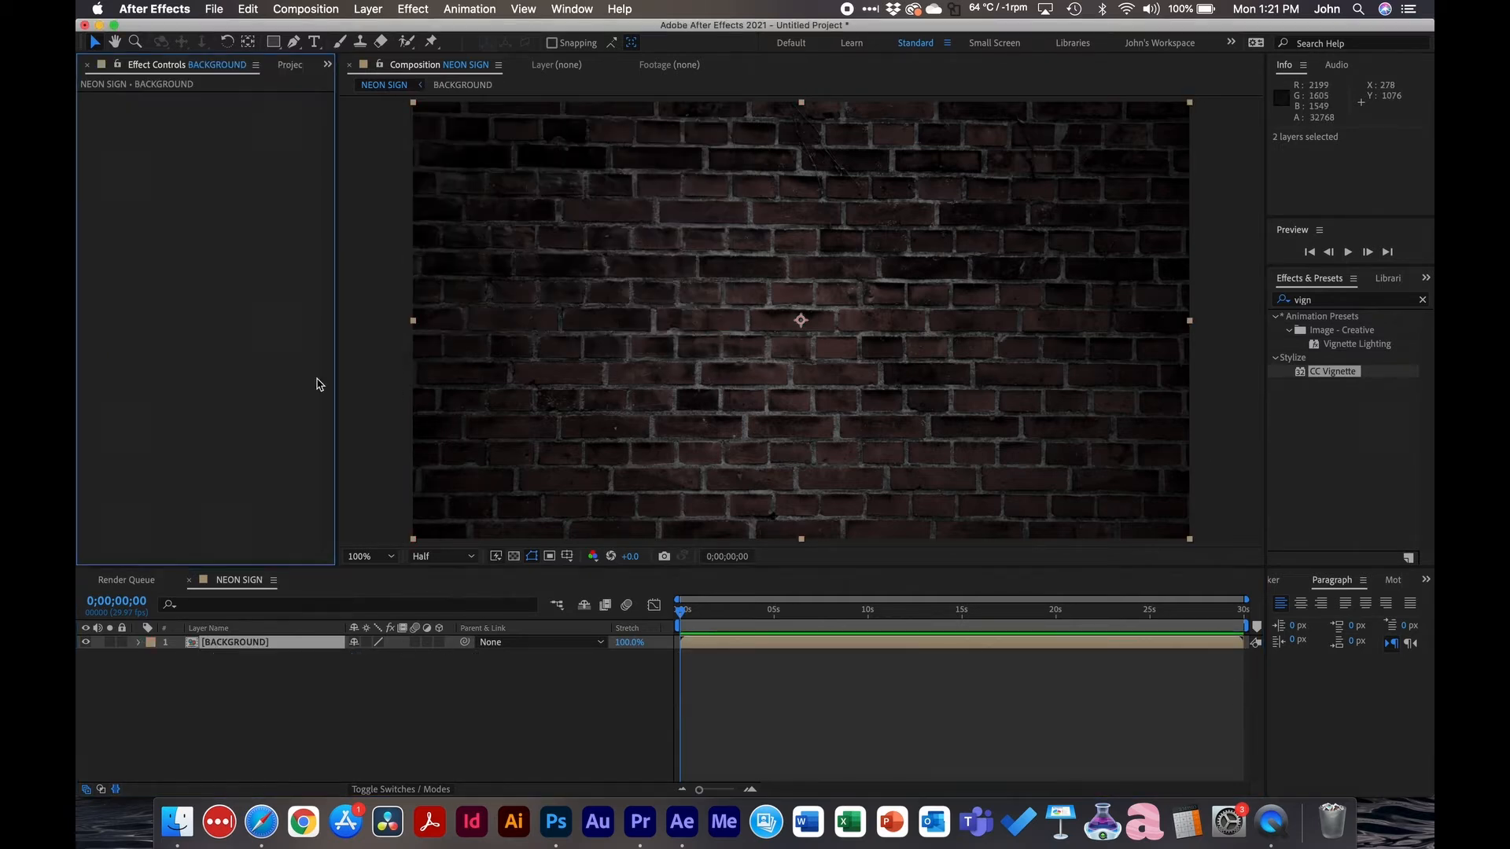
{"action": "left_click", "coordinate": [292, 66]}
{"action": "left_click", "coordinate": [319, 727]}
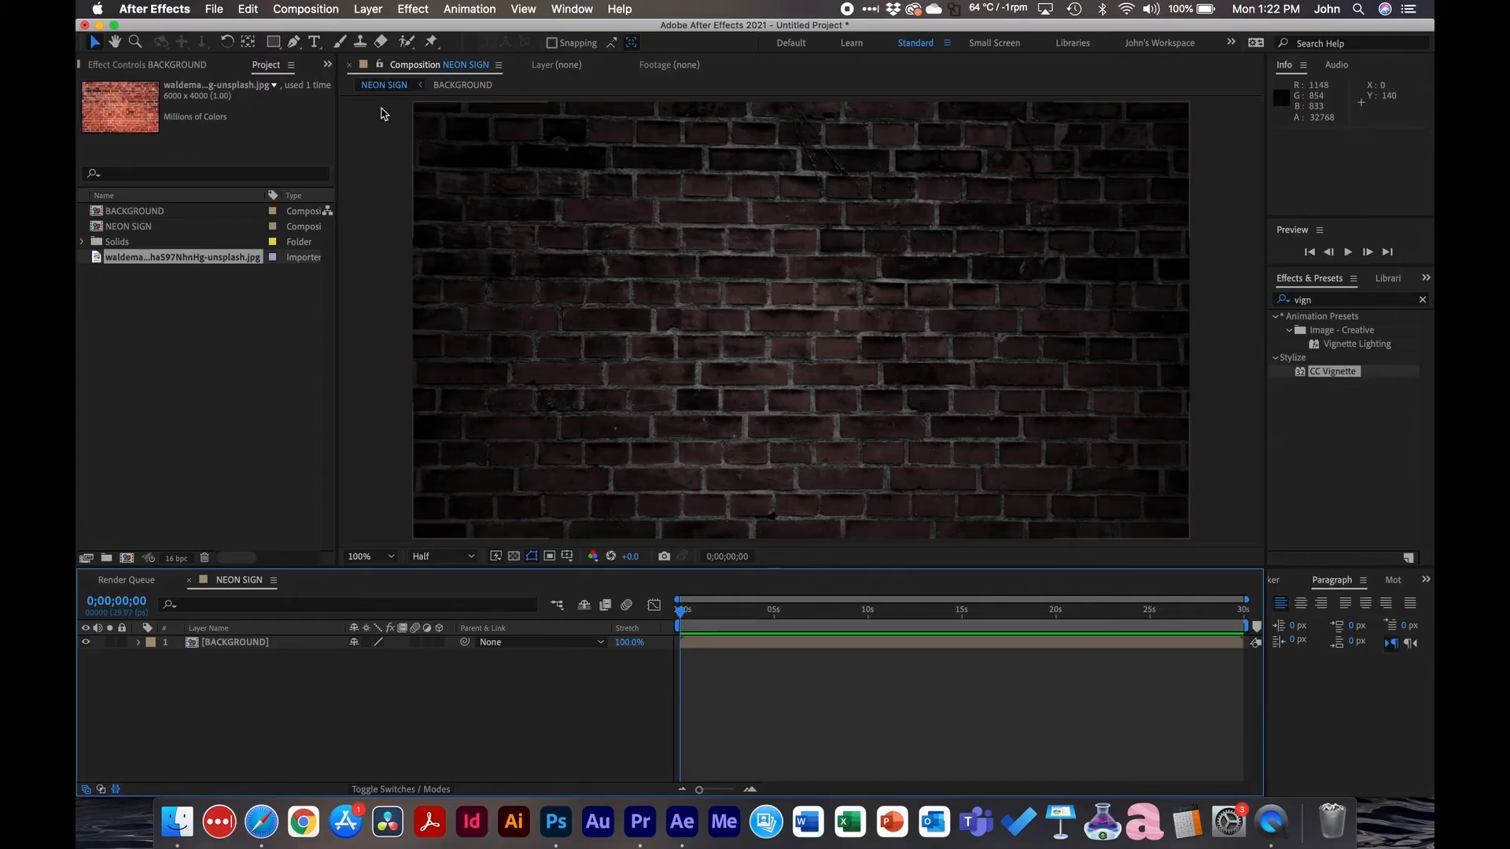
Step: Create a text layer reading OPEN over the brick wall in the NEON SIGN composition
{"action": "left_click", "coordinate": [314, 42]}
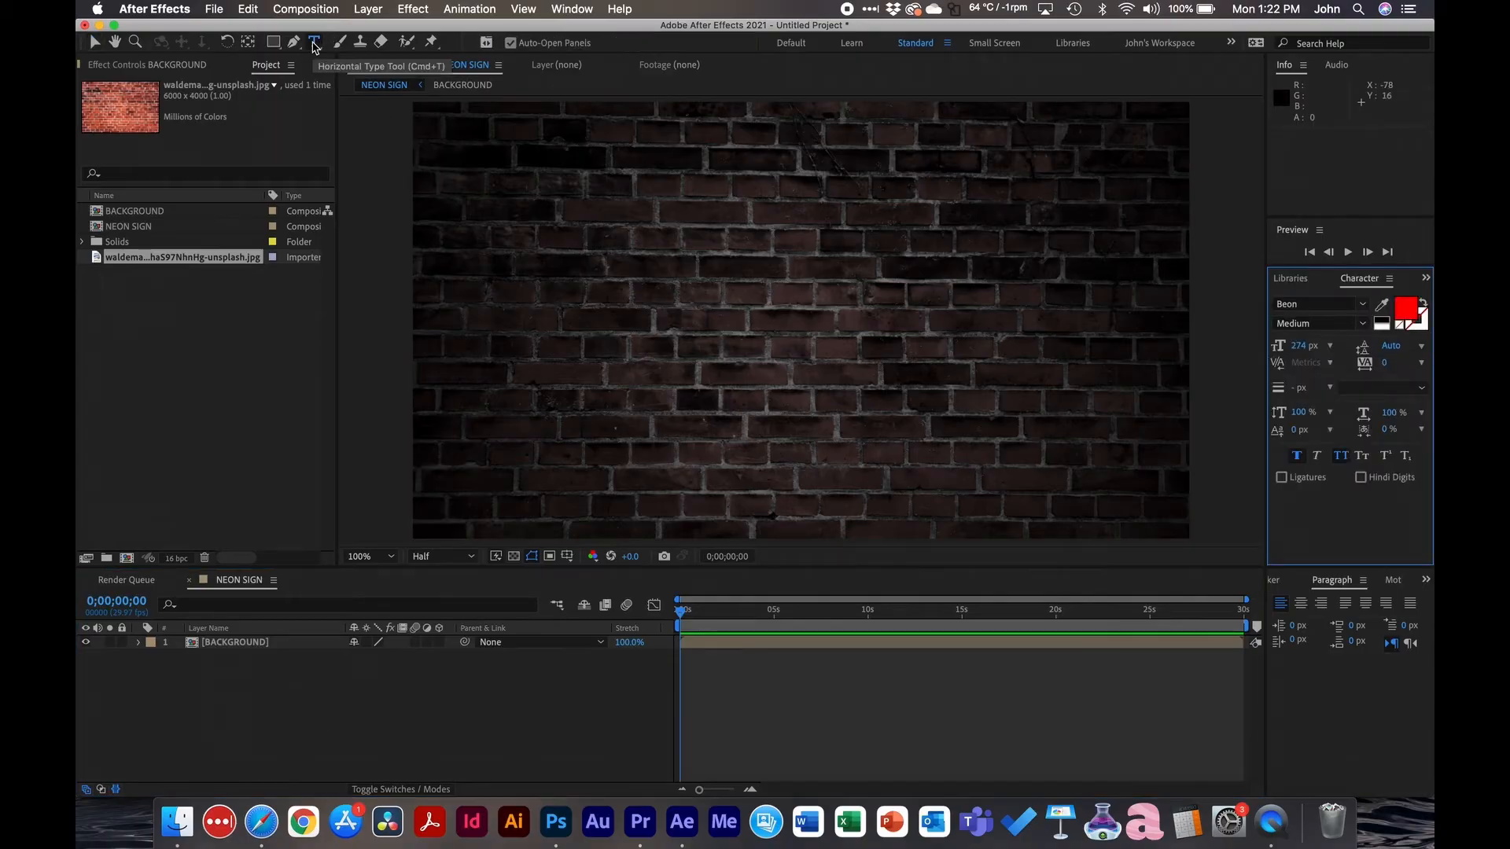
{"action": "left_click", "coordinate": [695, 337]}
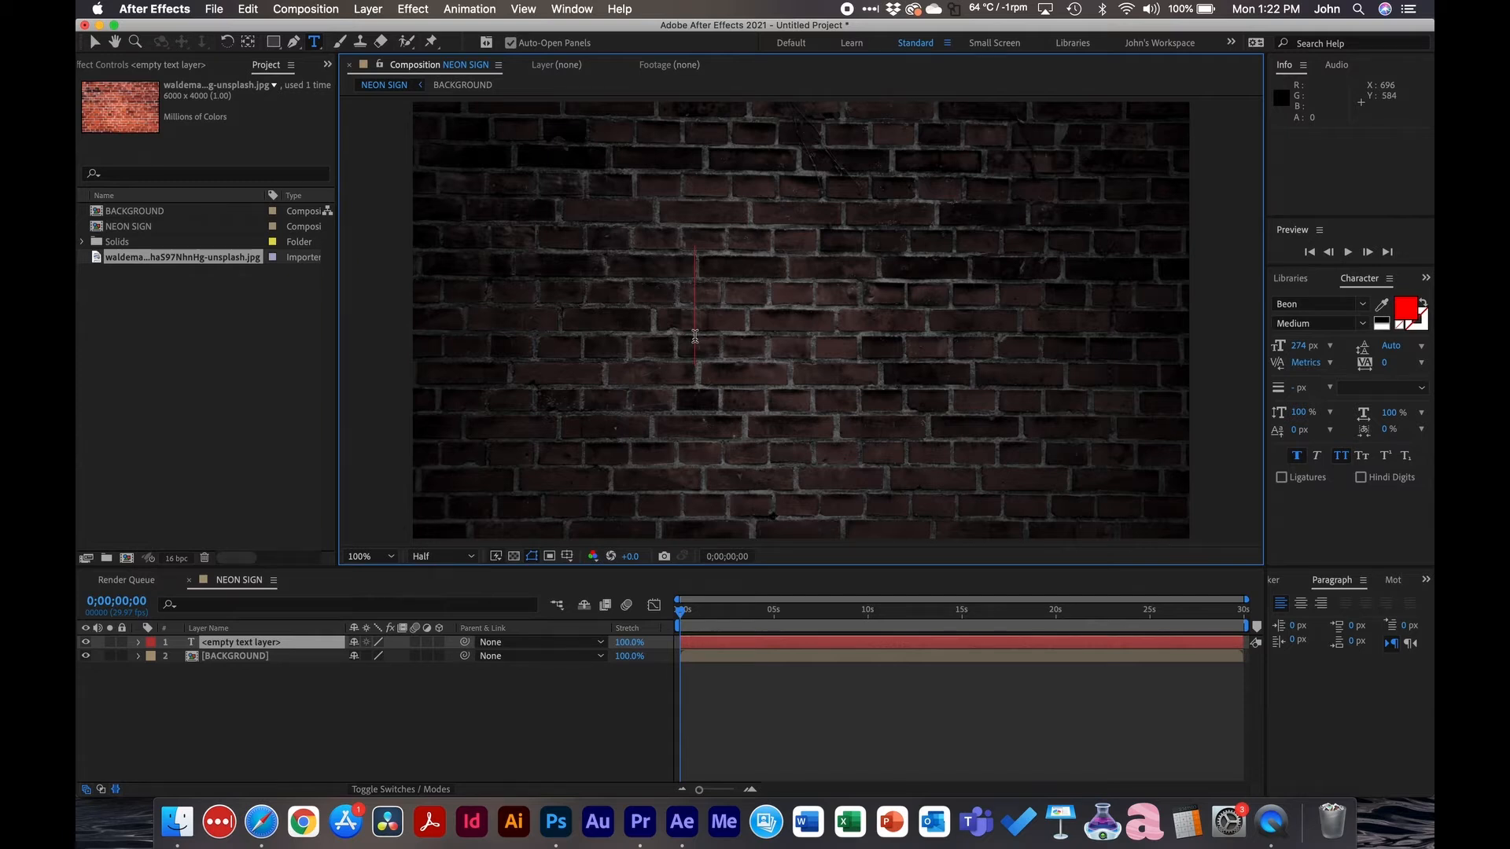
{"action": "type", "text": "OPEN"}
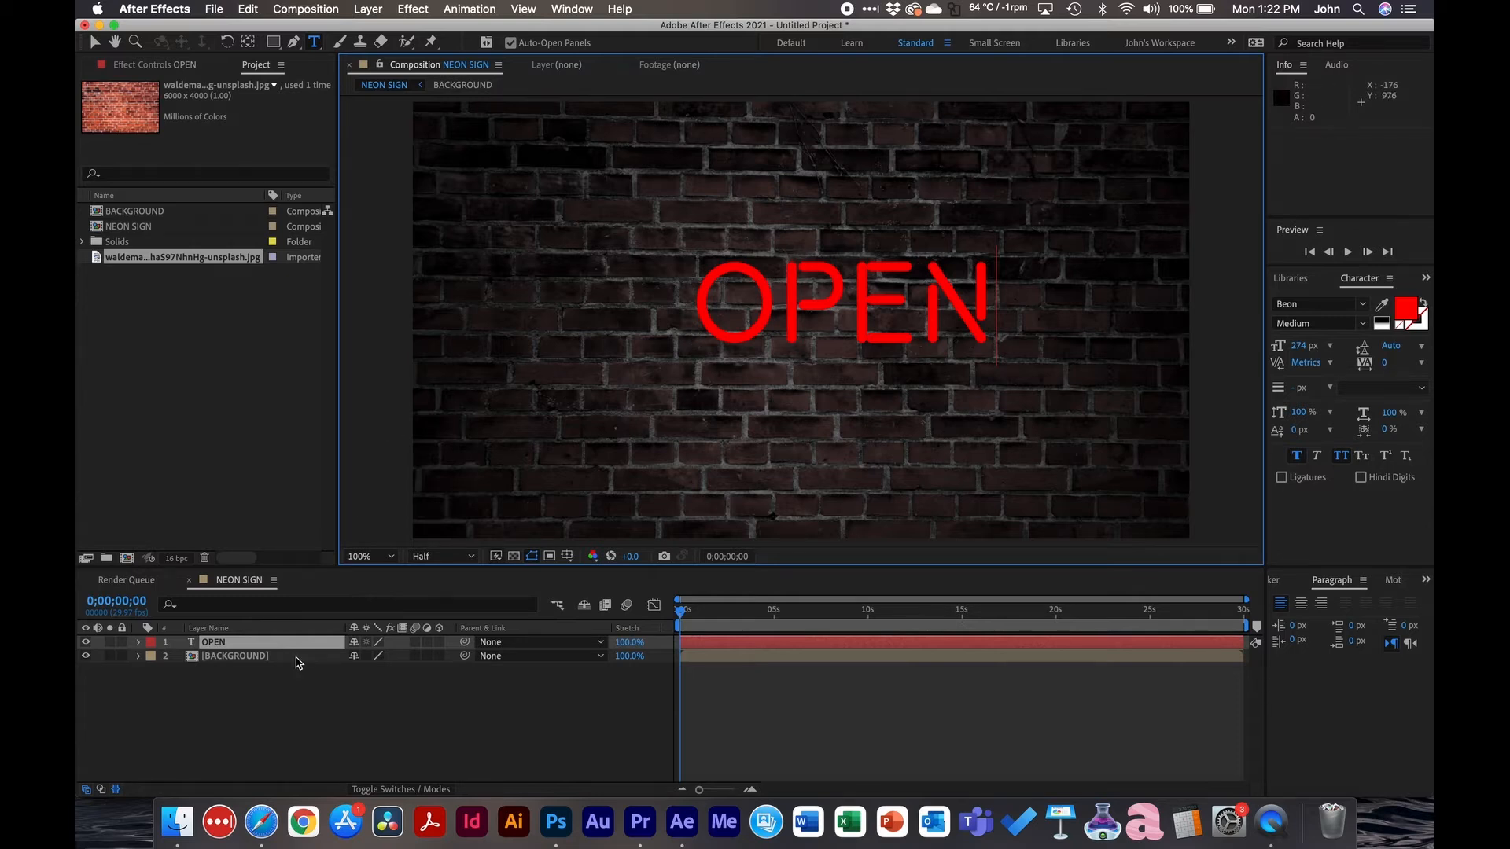
Step: Centre the OPEN text horizontally and vertically in the composition
{"action": "left_click", "coordinate": [268, 644]}
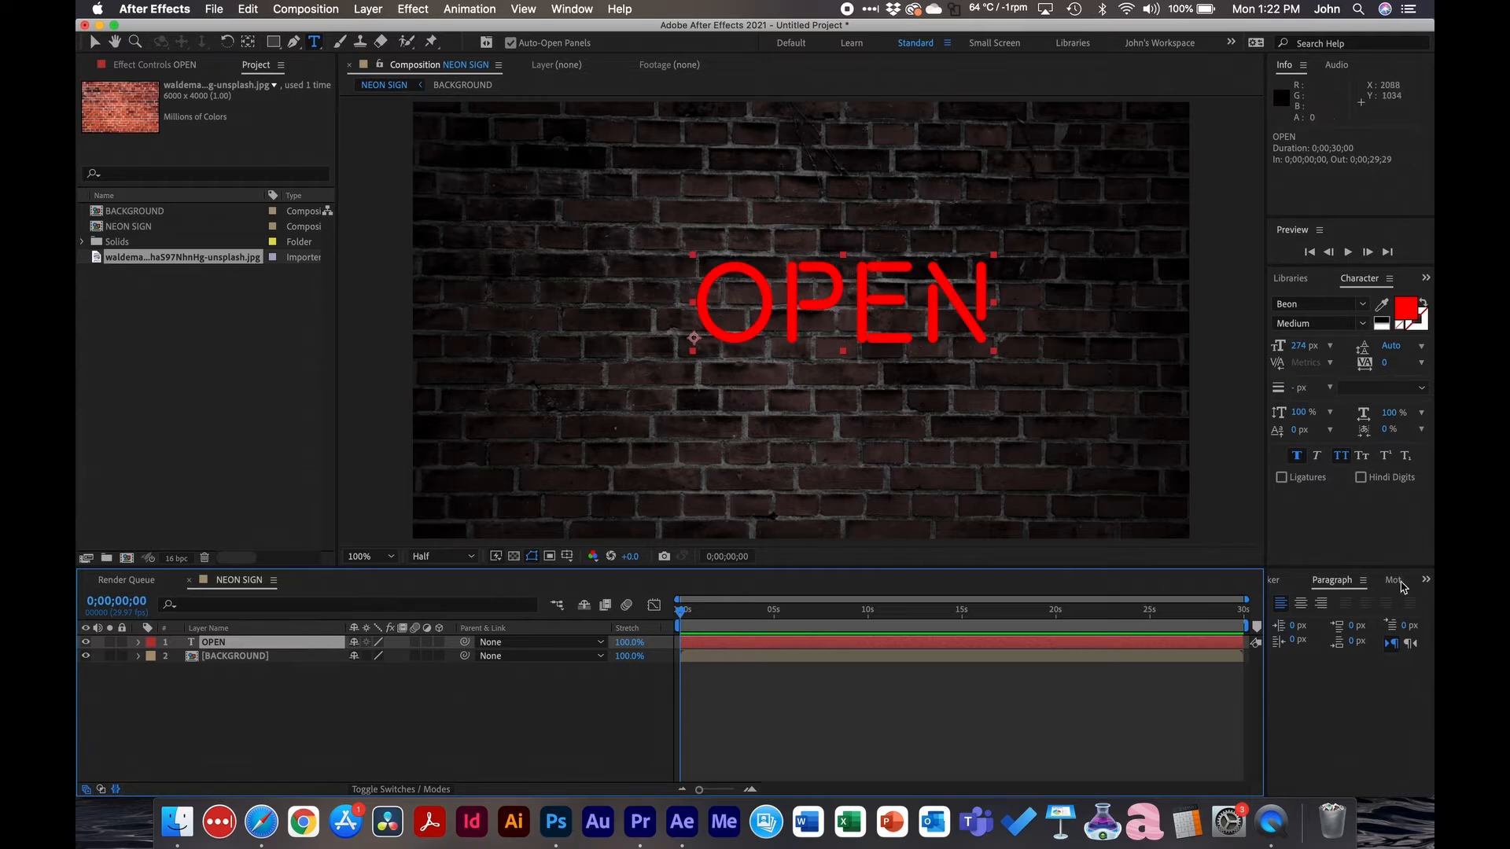
{"action": "left_click", "coordinate": [1424, 580]}
{"action": "left_click", "coordinate": [1371, 599]}
{"action": "left_click", "coordinate": [1309, 621]}
{"action": "left_click", "coordinate": [1393, 621]}
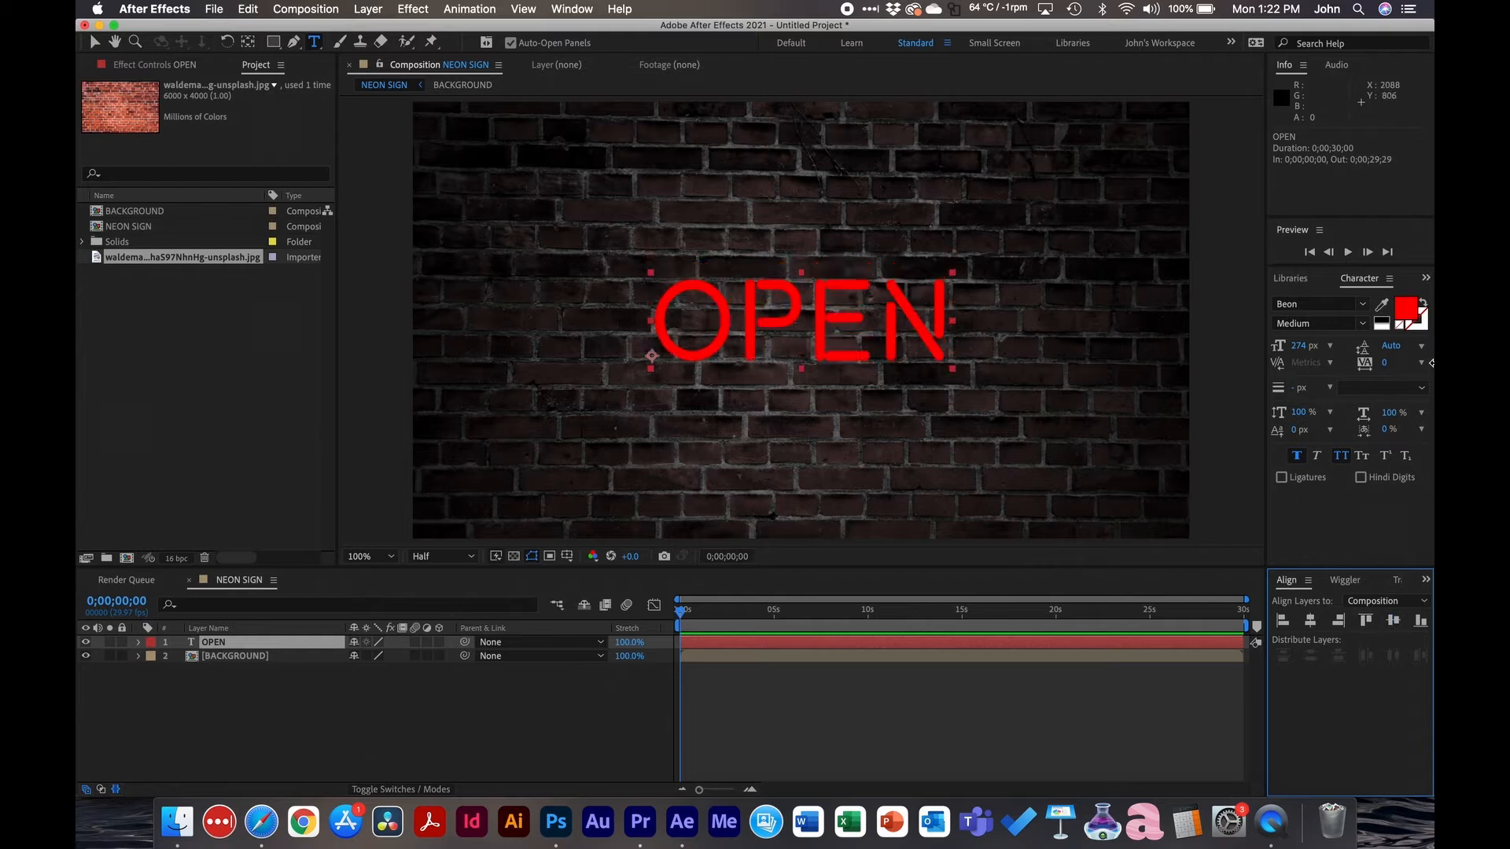
Step: Change the OPEN text's fill colour to white (FFFFFF)
{"action": "left_click", "coordinate": [1405, 313]}
{"action": "left_click", "coordinate": [458, 126]}
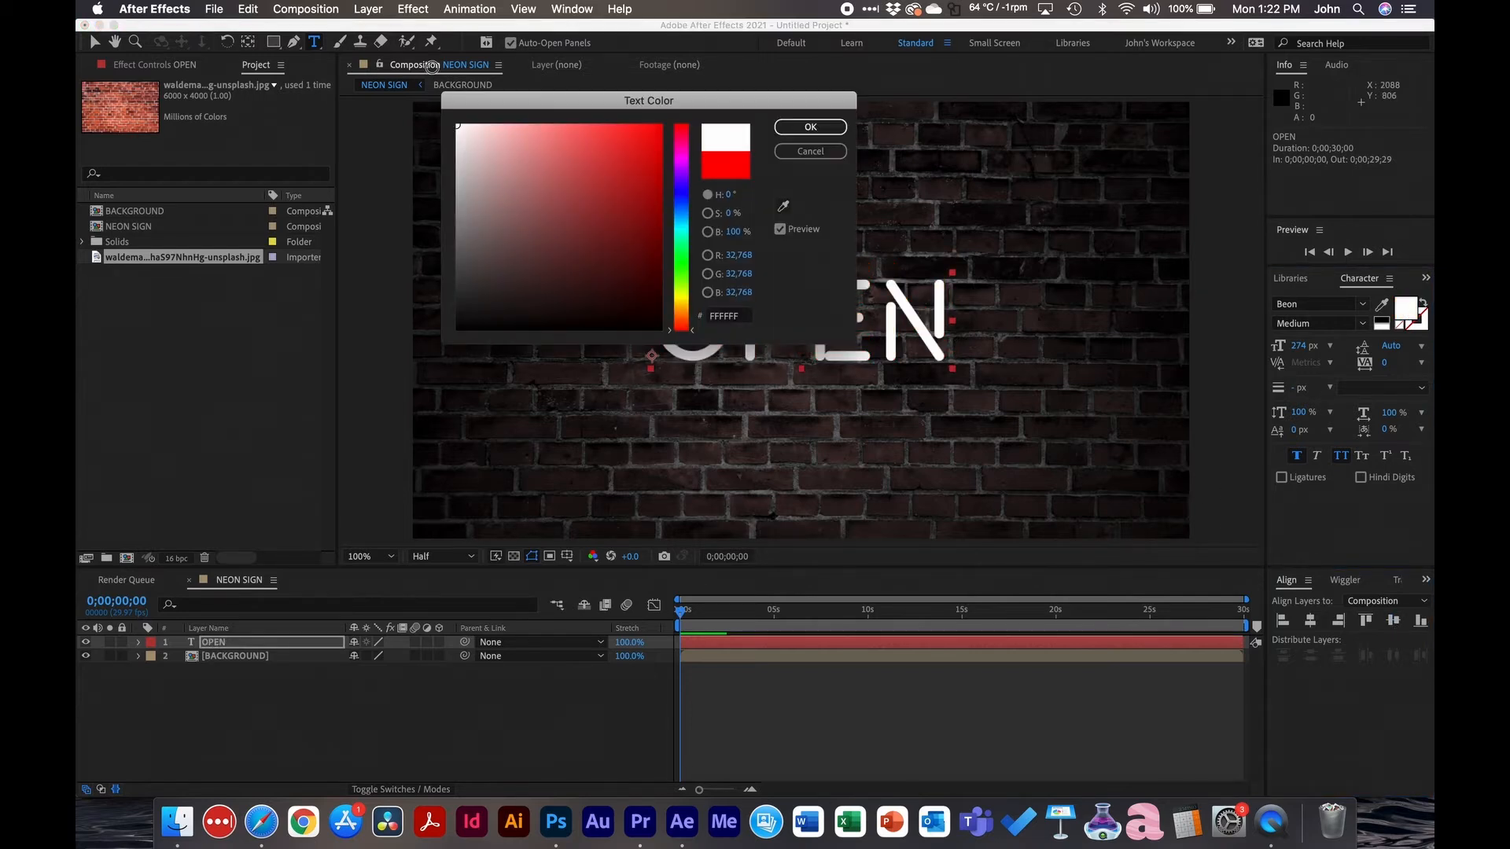
{"action": "left_click", "coordinate": [810, 126]}
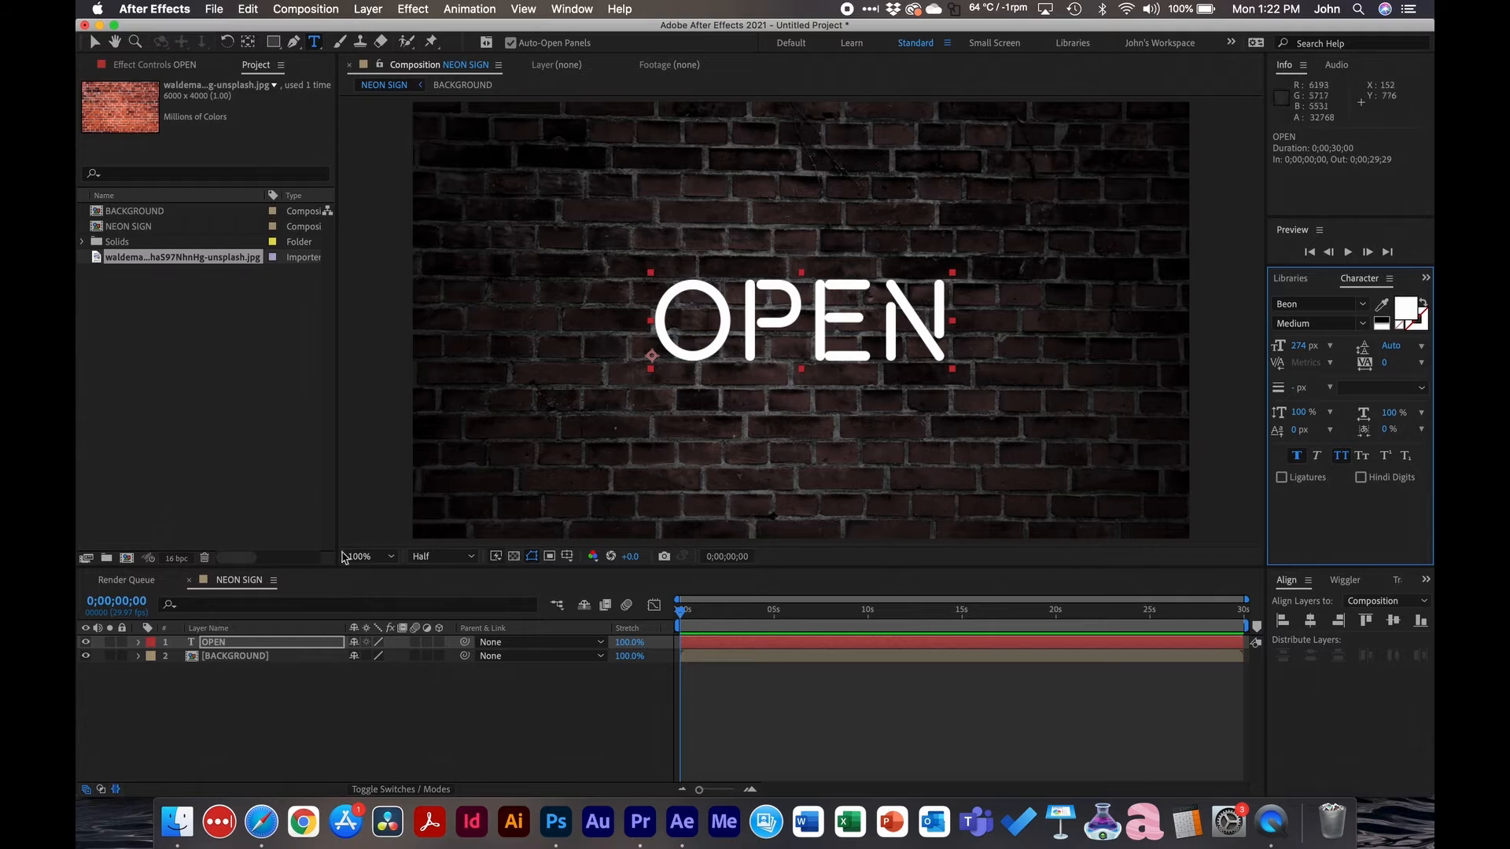
{"action": "left_click", "coordinate": [177, 720]}
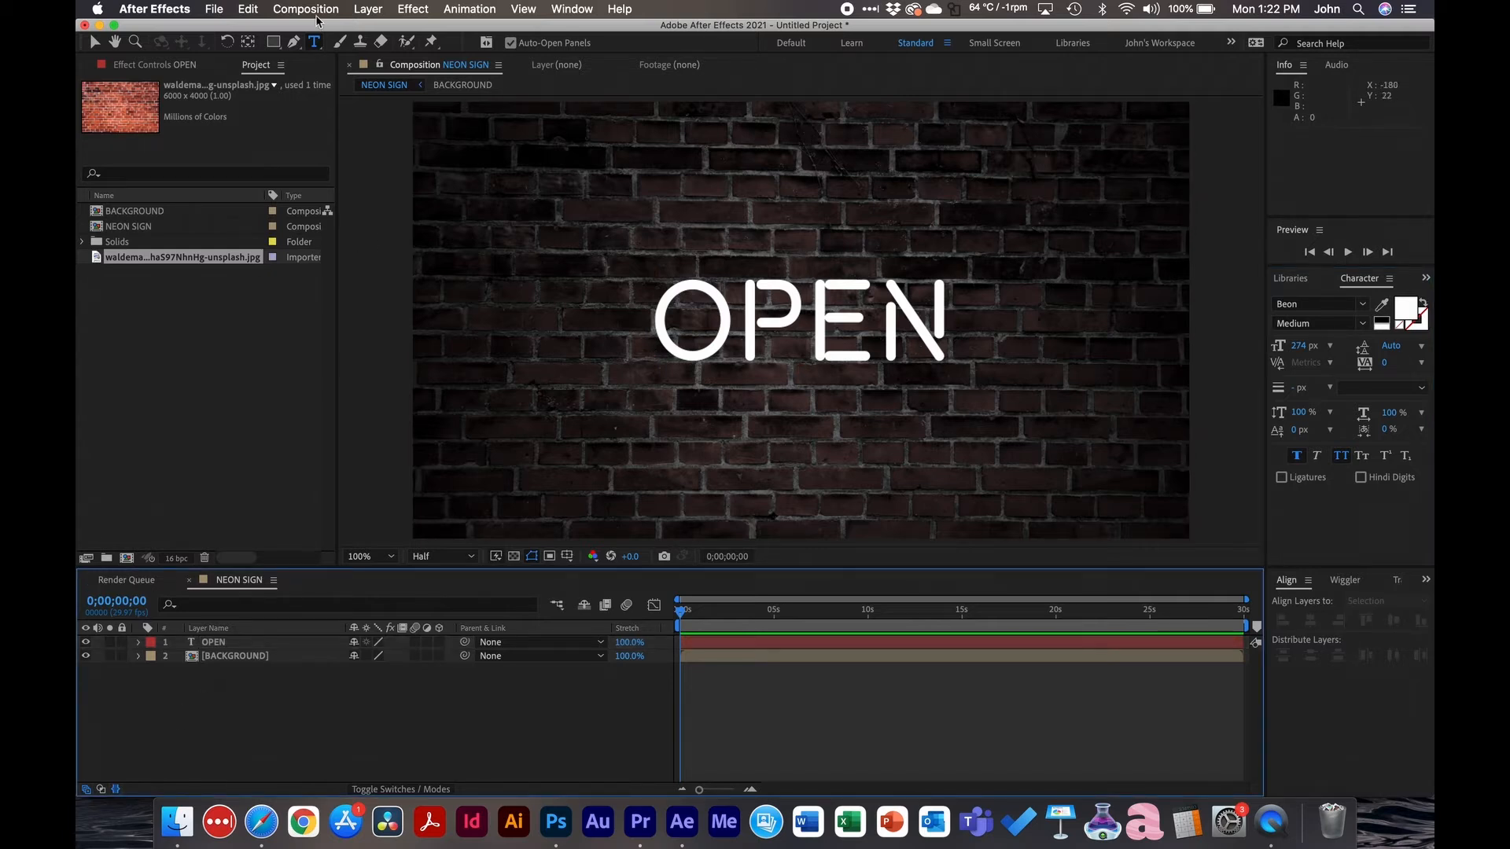
Step: Draw a rectangular frame about 993 x 476 px around the OPEN text and make its stroke white
{"action": "left_click", "coordinate": [274, 43]}
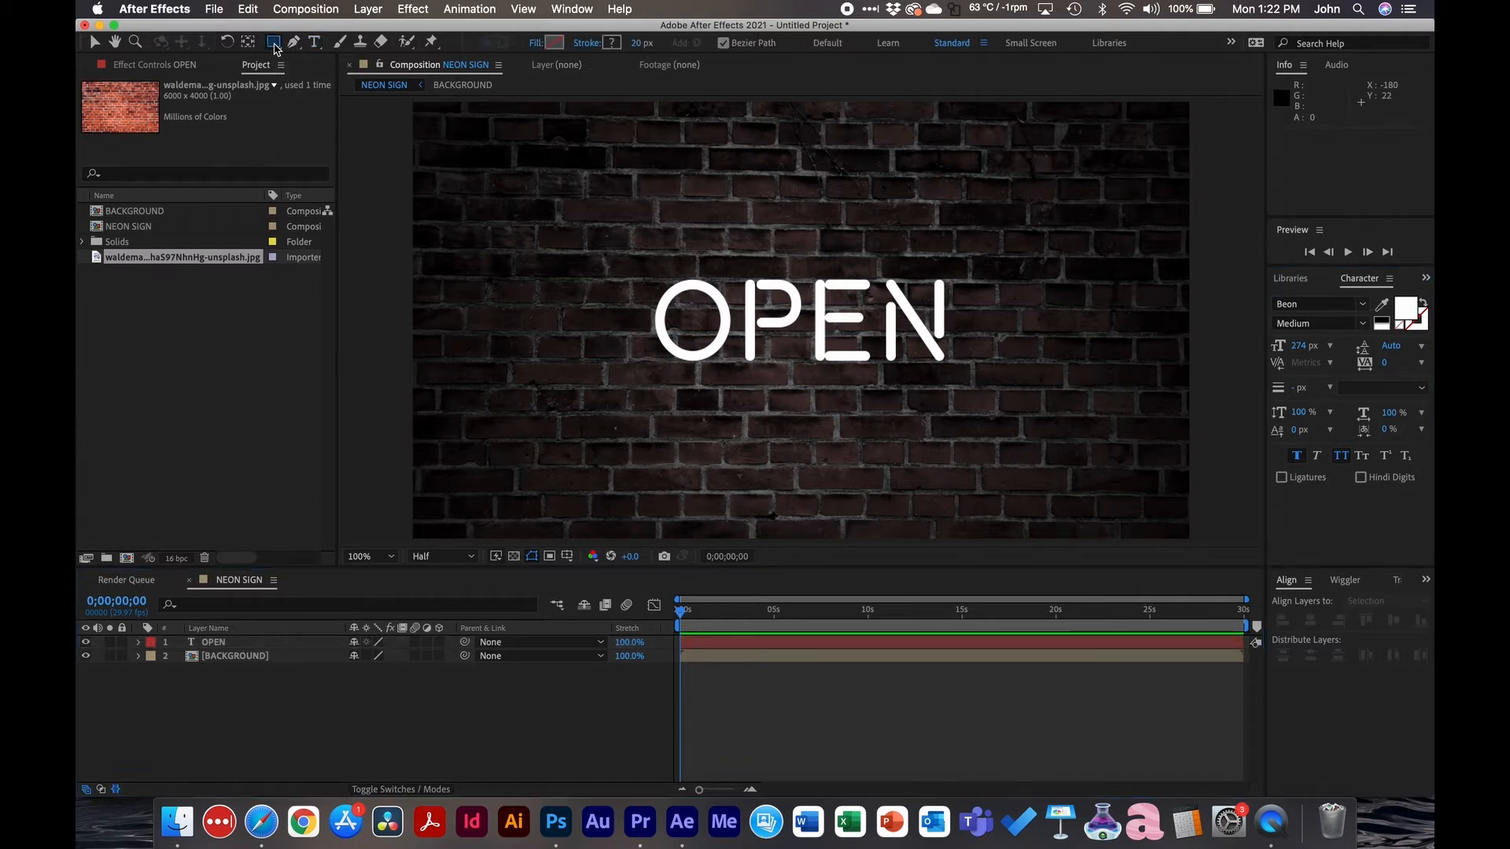
{"action": "mouse_move", "coordinate": [604, 234]}
{"action": "left_mouse_down"}
{"action": "mouse_move", "coordinate": [904, 320]}
{"action": "mouse_move", "coordinate": [1011, 398]}
{"action": "mouse_move", "coordinate": [1004, 423]}
{"action": "left_mouse_up"}
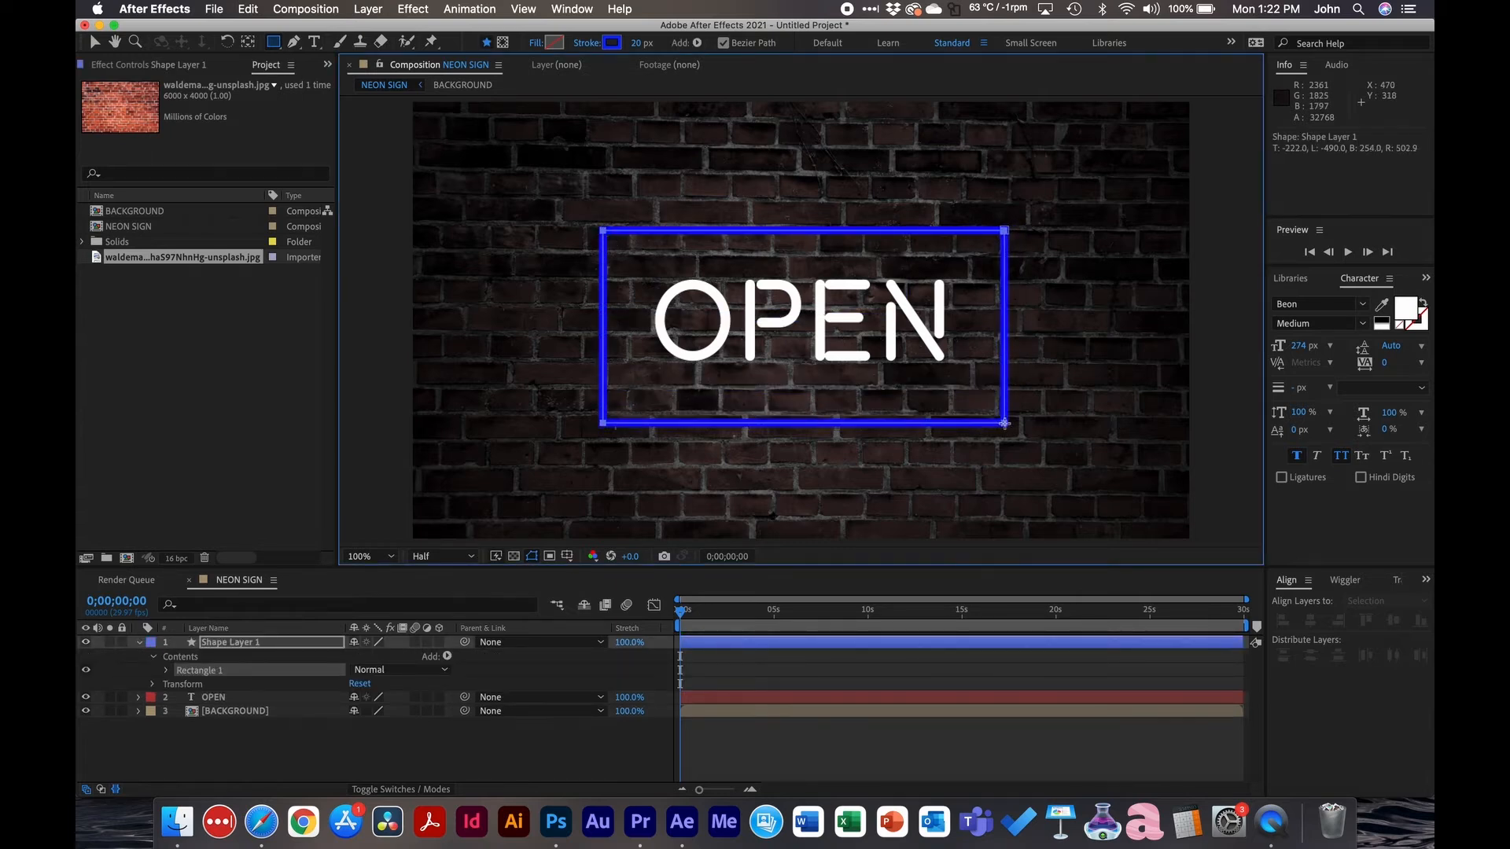
{"action": "left_click", "coordinate": [612, 42]}
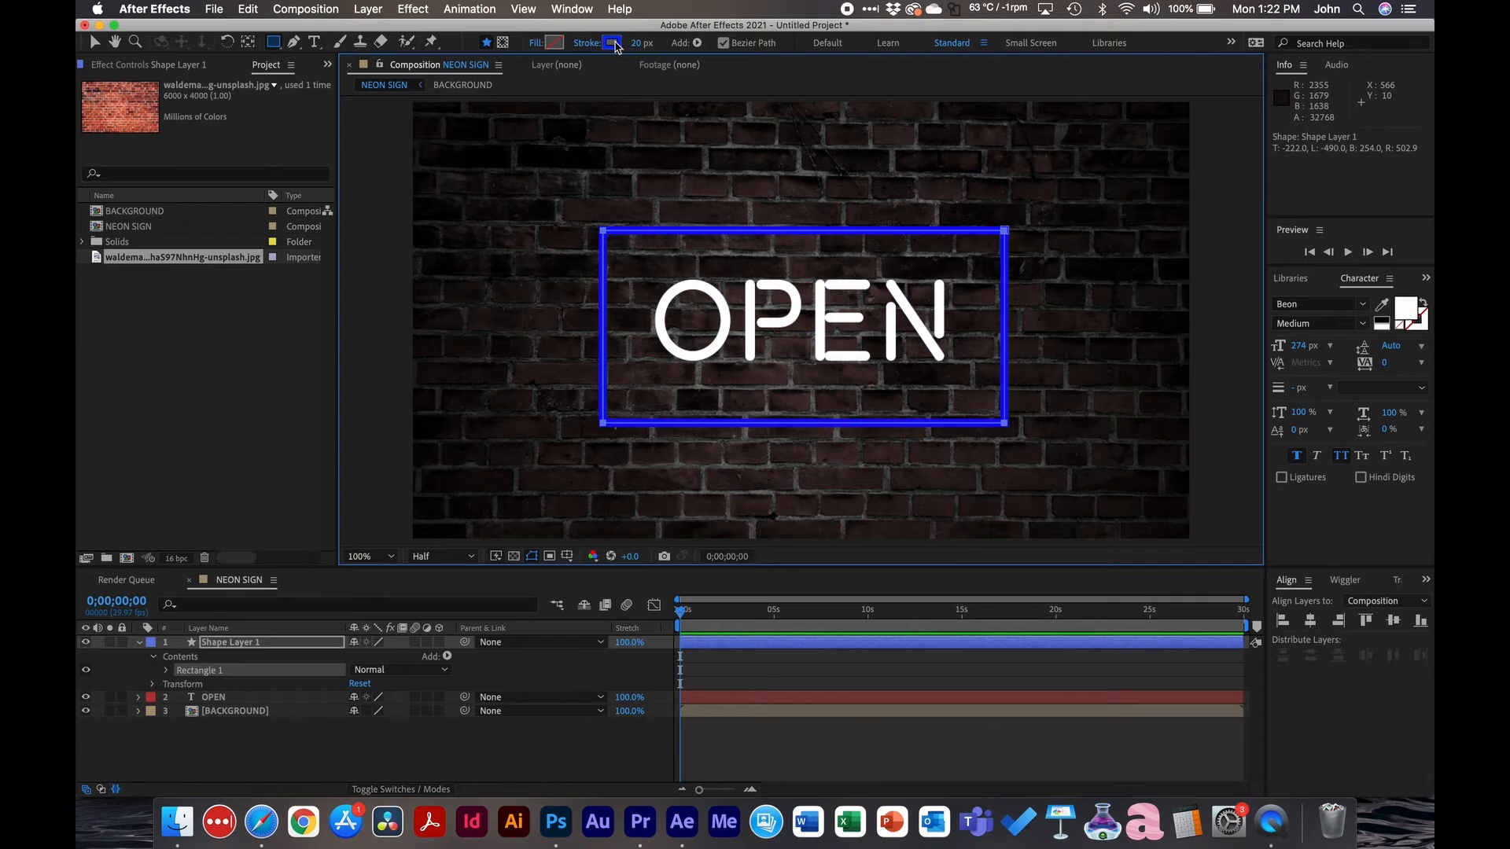
{"action": "left_click_drag", "start_coordinate": [488, 168], "coordinate": [454, 123]}
{"action": "left_click", "coordinate": [830, 126]}
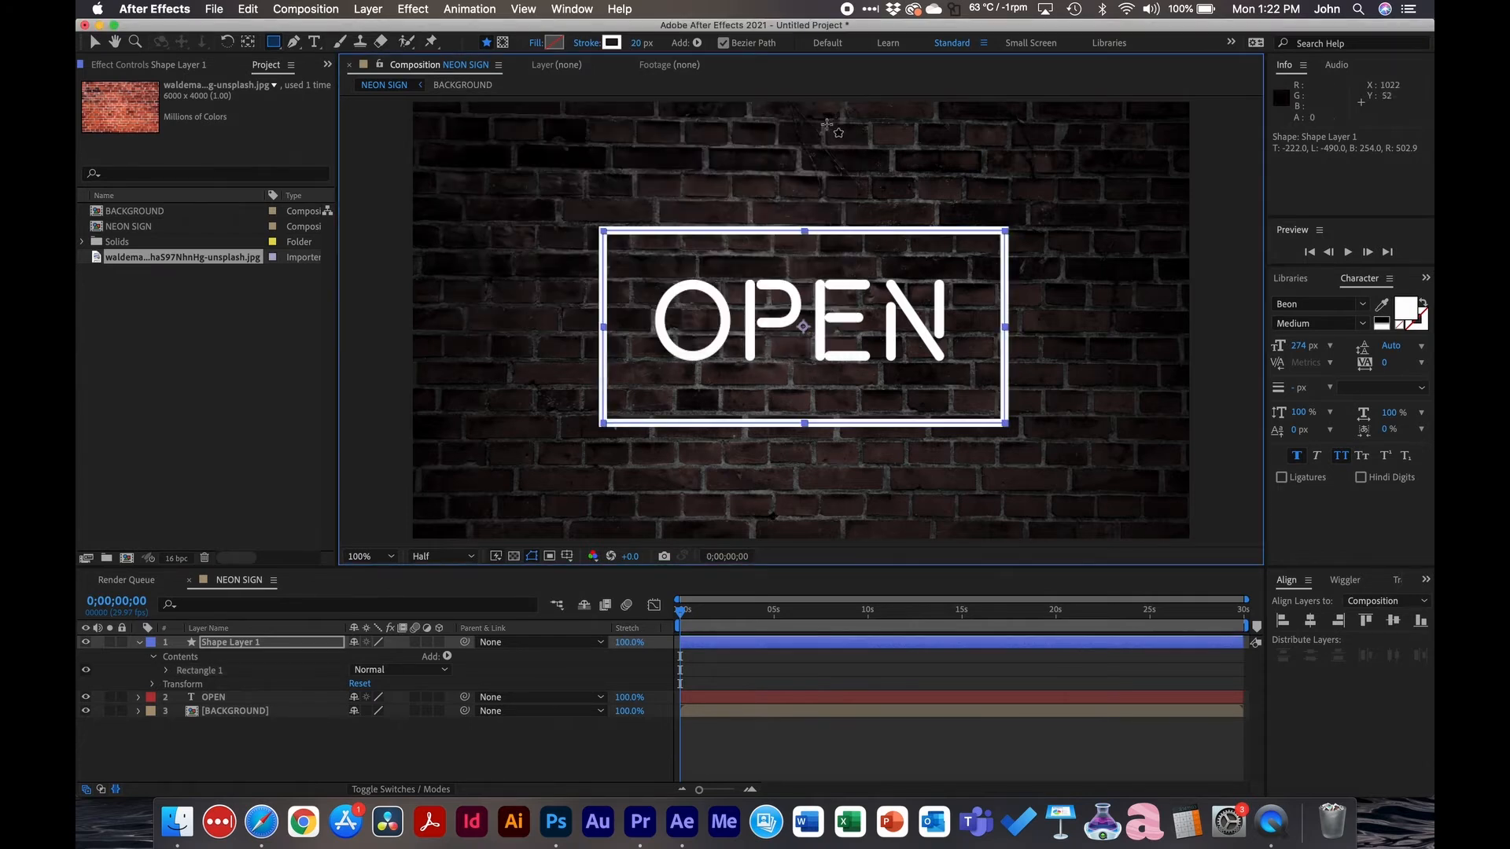
Step: Centre the rectangular frame horizontally and vertically in the composition
{"action": "left_click", "coordinate": [1389, 621]}
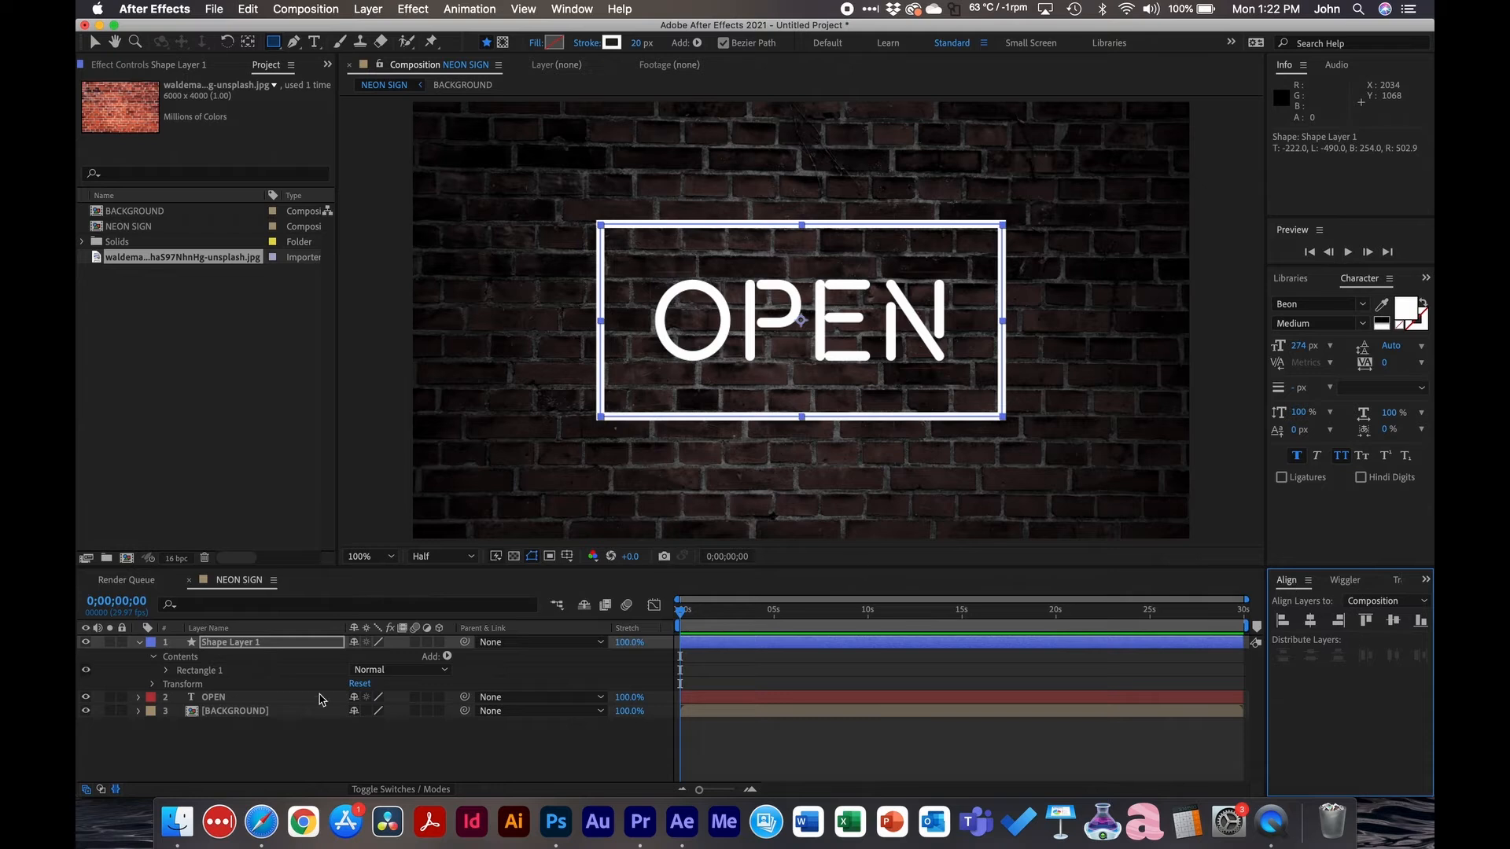
{"action": "left_click", "coordinate": [513, 693]}
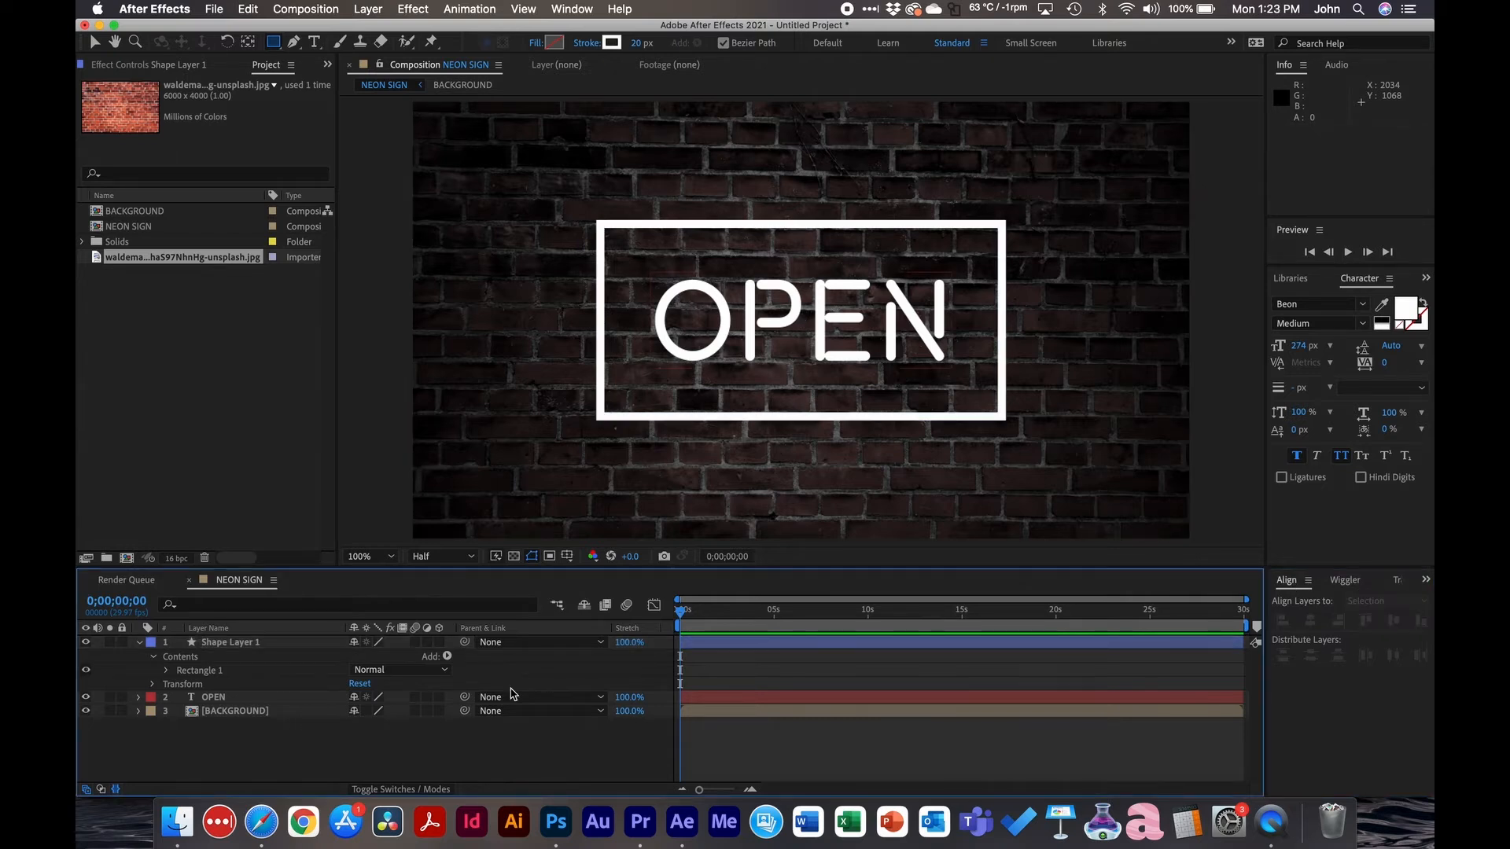
Step: Add Trim Paths to the frame's shape layer and set its End to 99%
{"action": "left_click", "coordinate": [211, 644]}
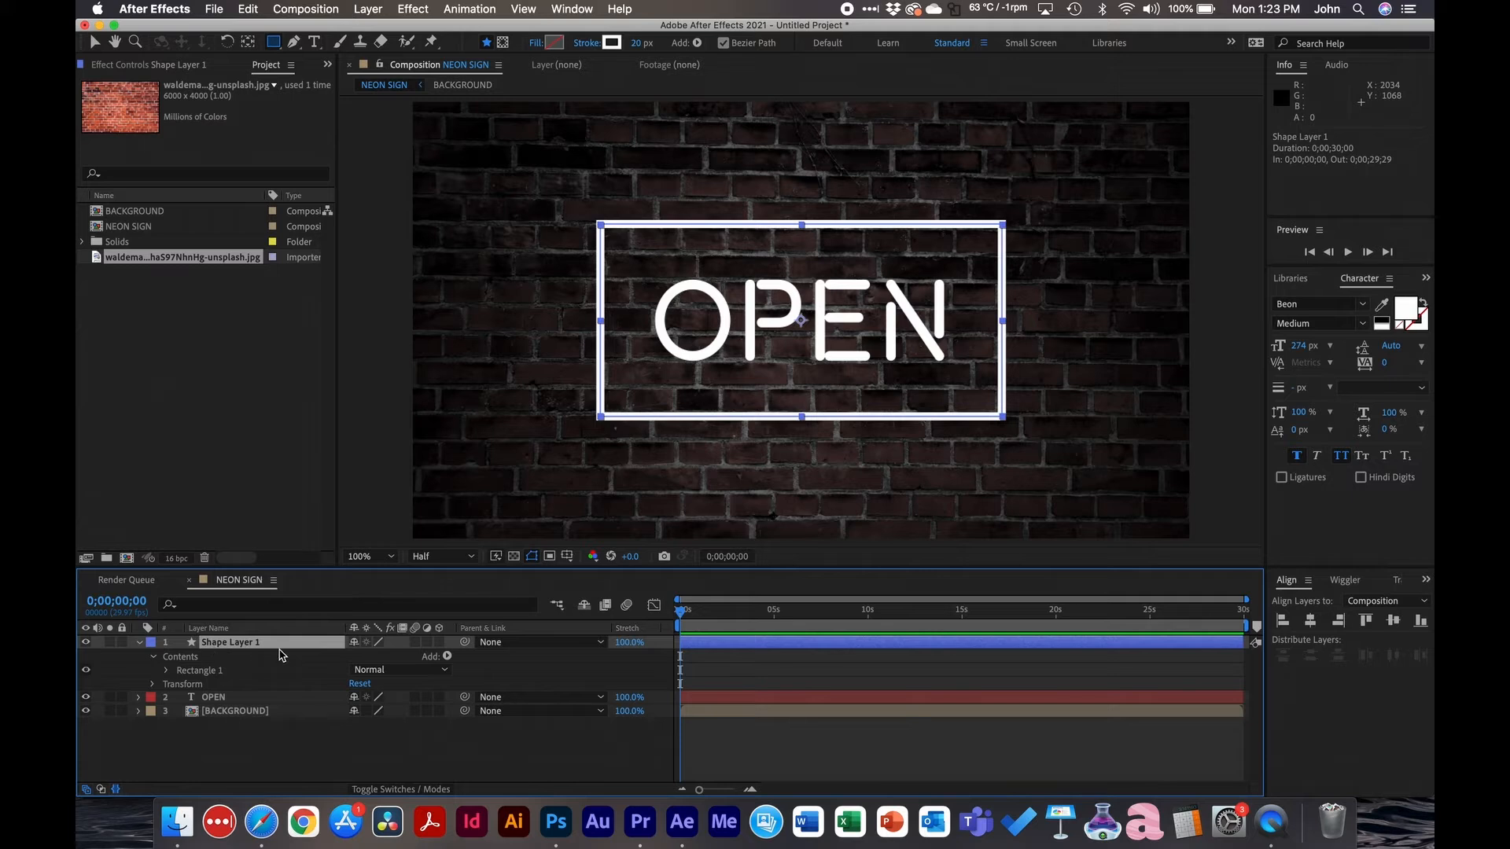
{"action": "left_click", "coordinate": [447, 657]}
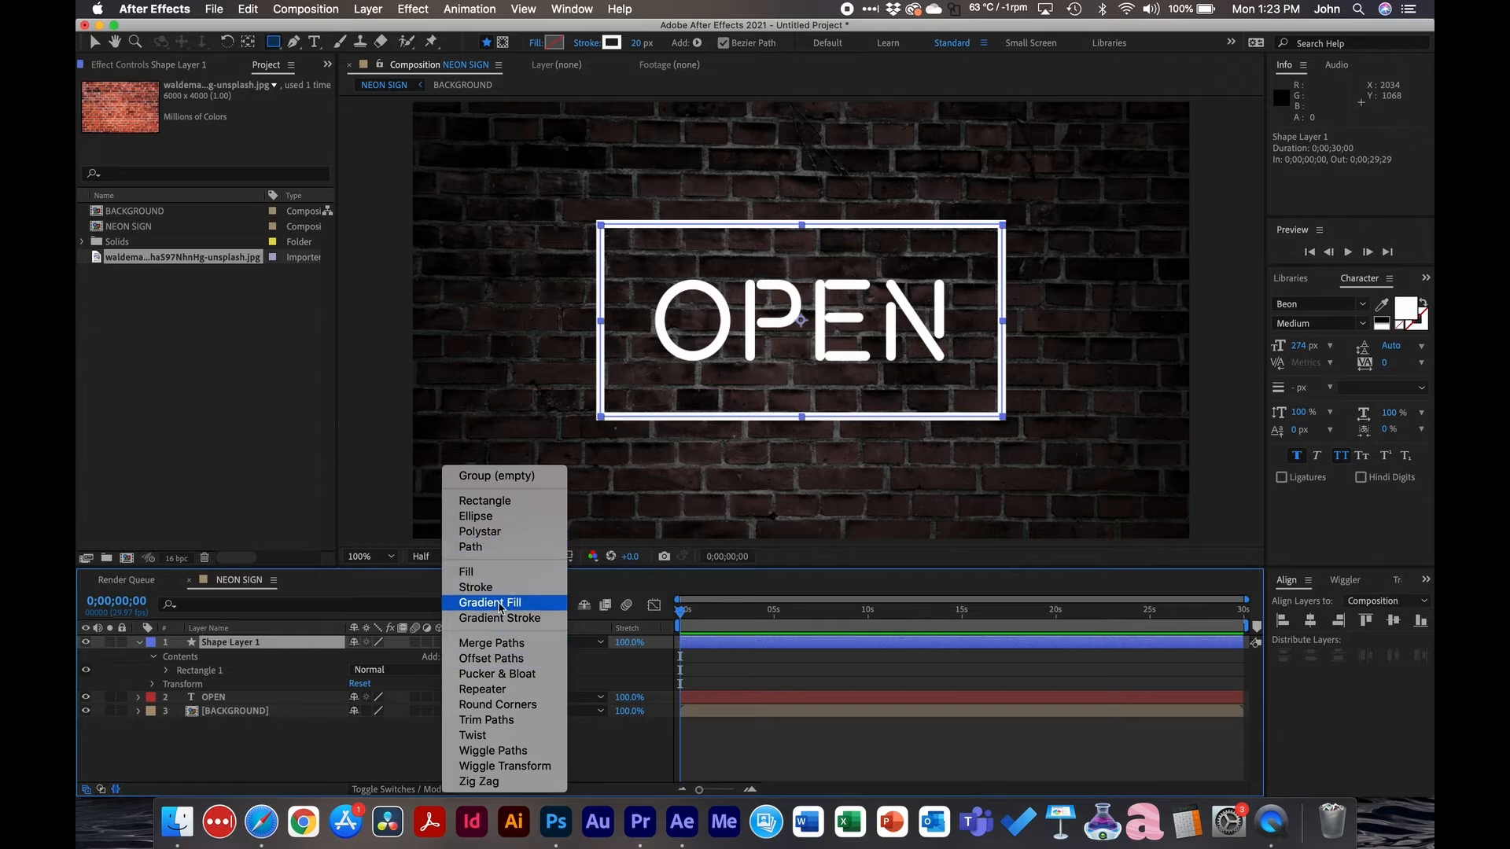
{"action": "left_click", "coordinate": [503, 719]}
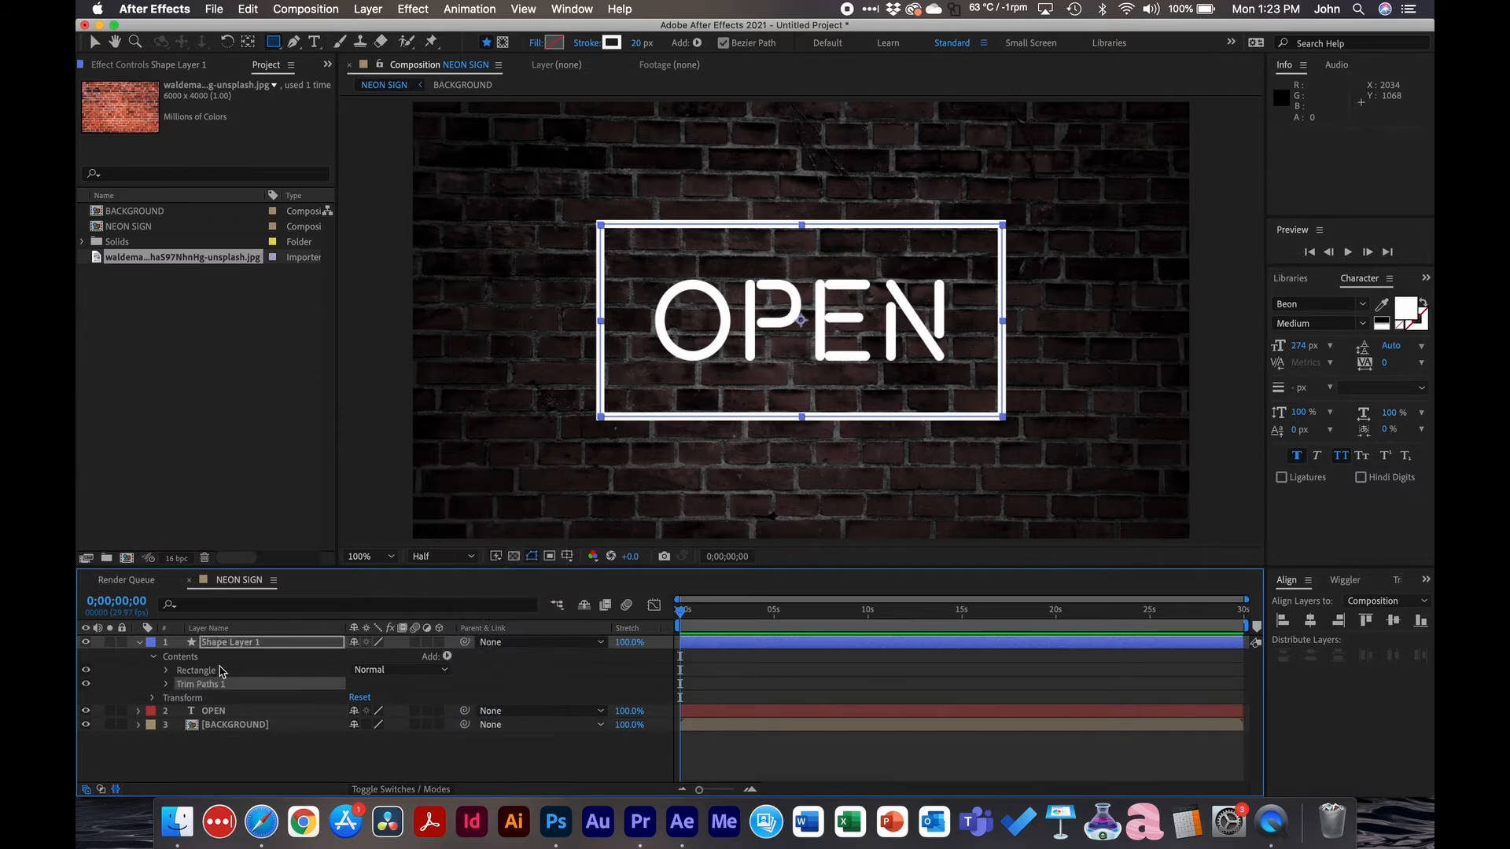
{"action": "left_click", "coordinate": [167, 685]}
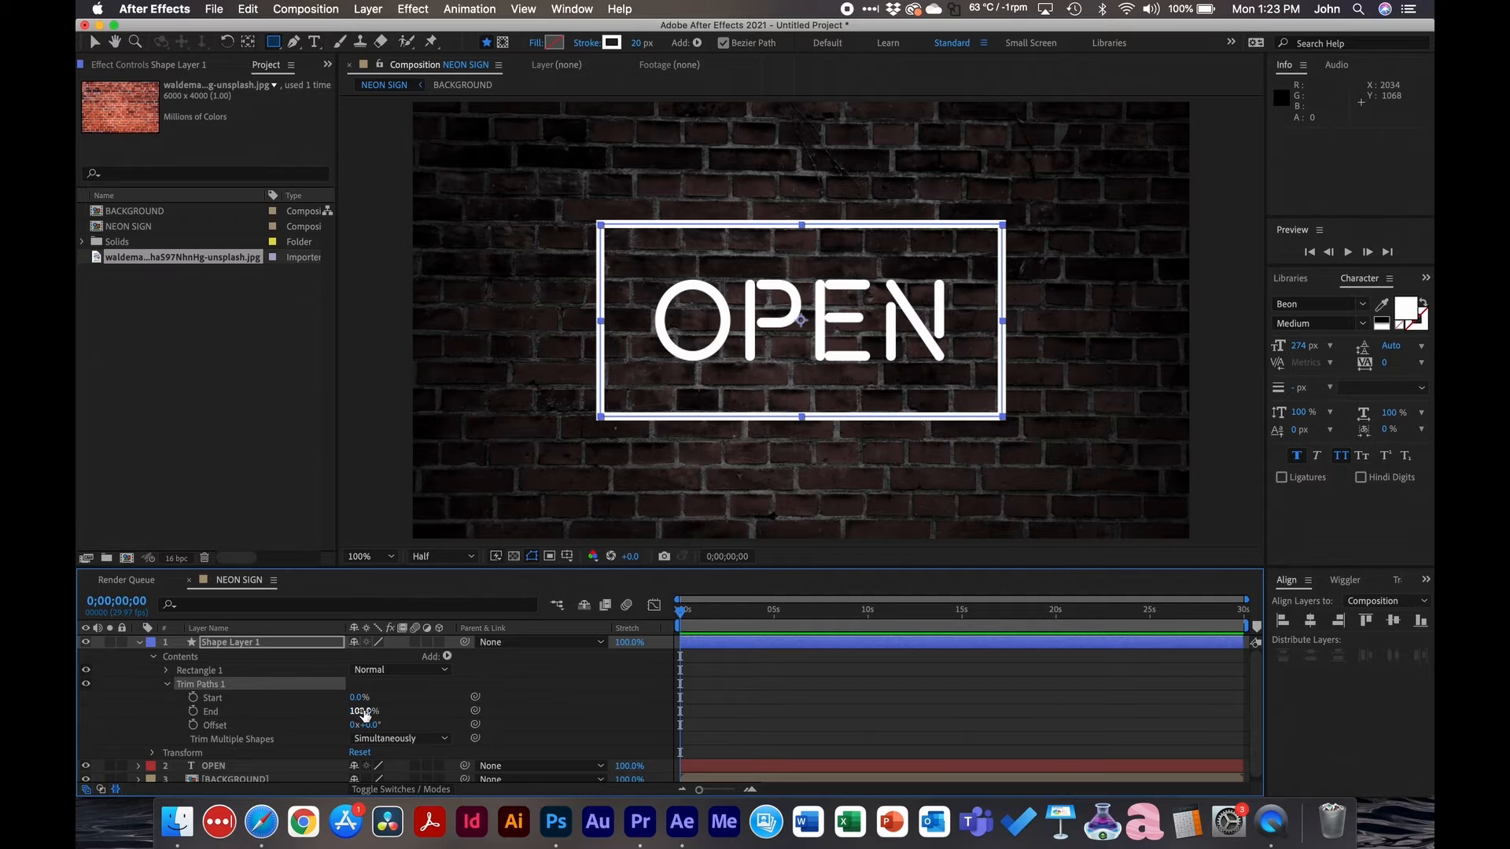
{"action": "left_click_drag", "start_coordinate": [360, 710], "coordinate": [352, 710]}
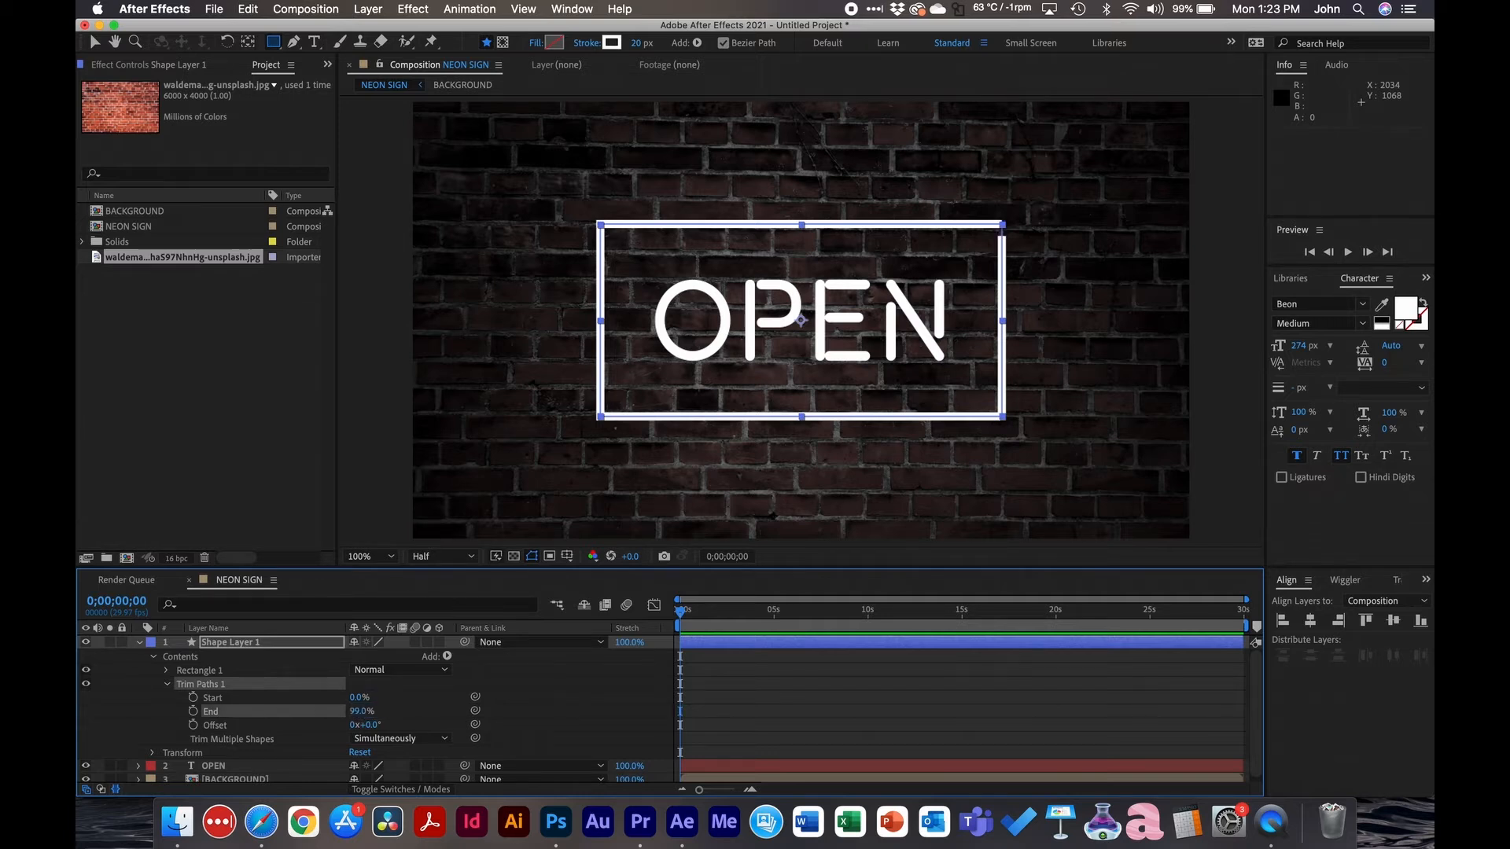
Step: Set the frame's stroke to Round Cap line ends and Round Join corners
{"action": "left_click", "coordinate": [167, 671]}
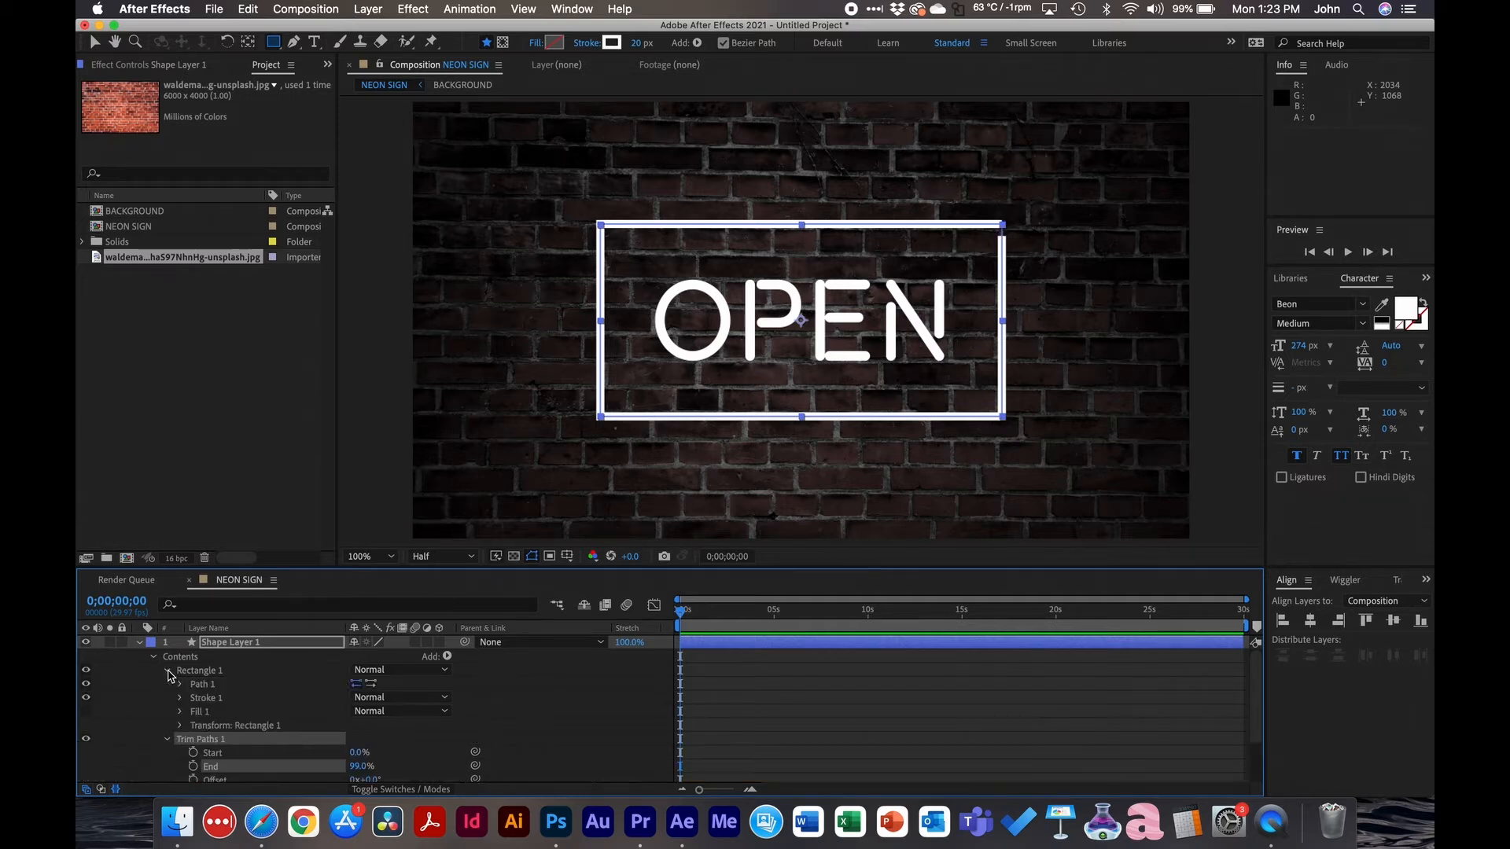
{"action": "left_click", "coordinate": [180, 699]}
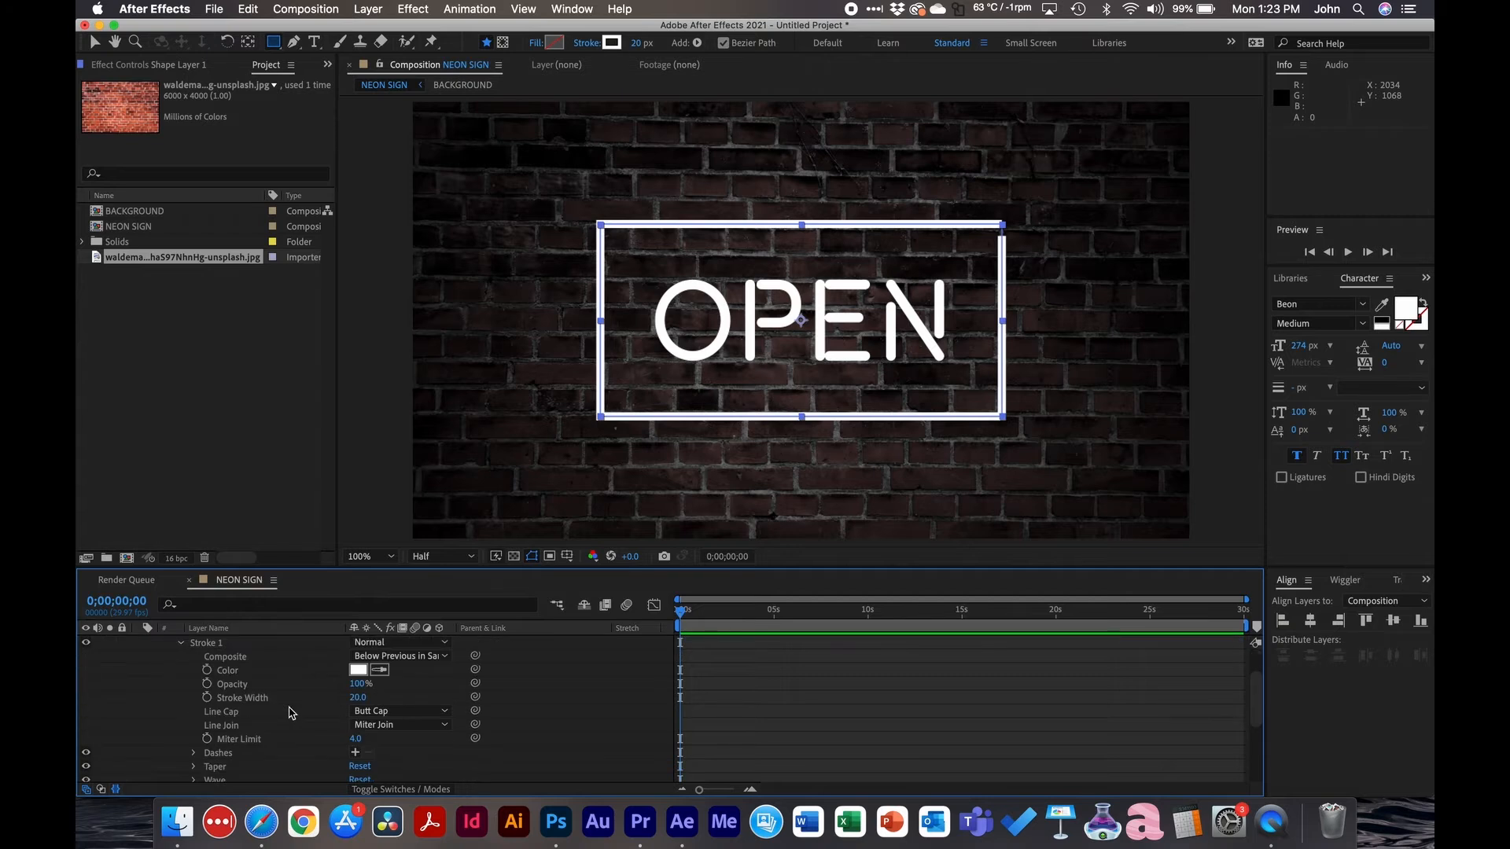
{"action": "left_click", "coordinate": [397, 710]}
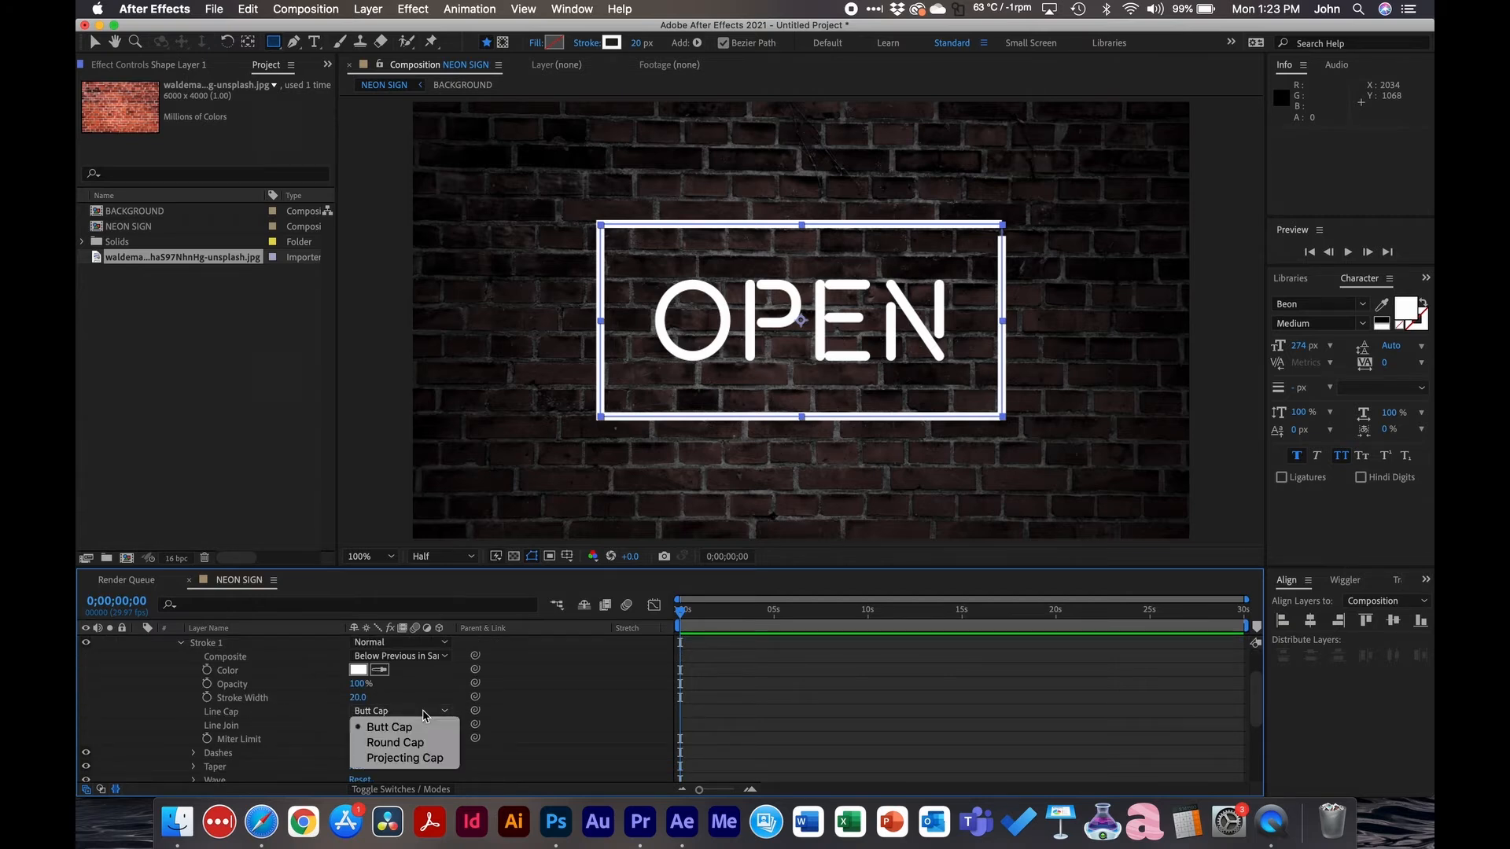
{"action": "left_click", "coordinate": [388, 734]}
{"action": "left_click", "coordinate": [389, 727]}
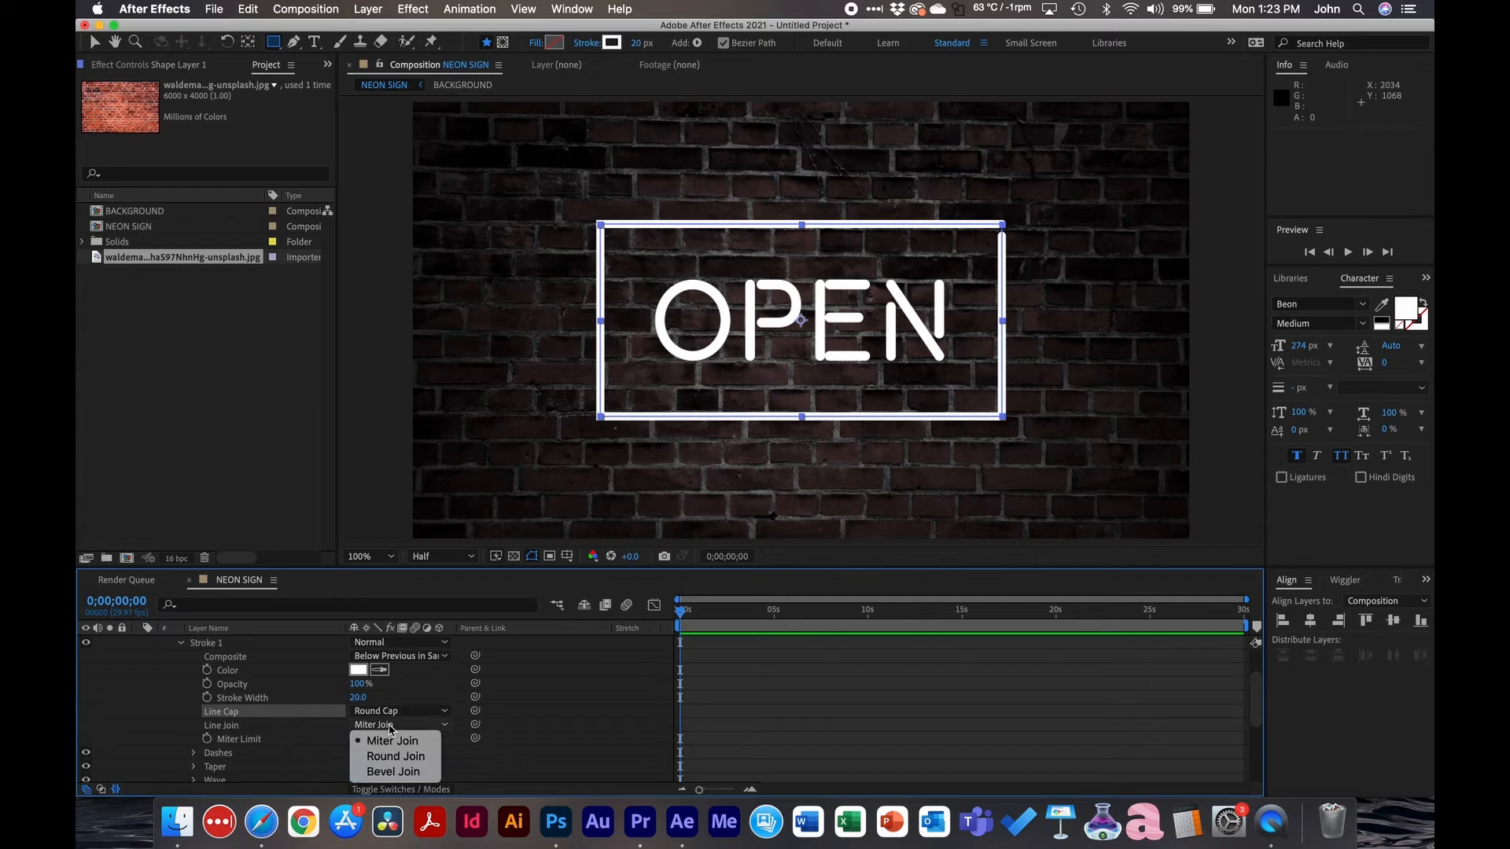
{"action": "left_click", "coordinate": [396, 756]}
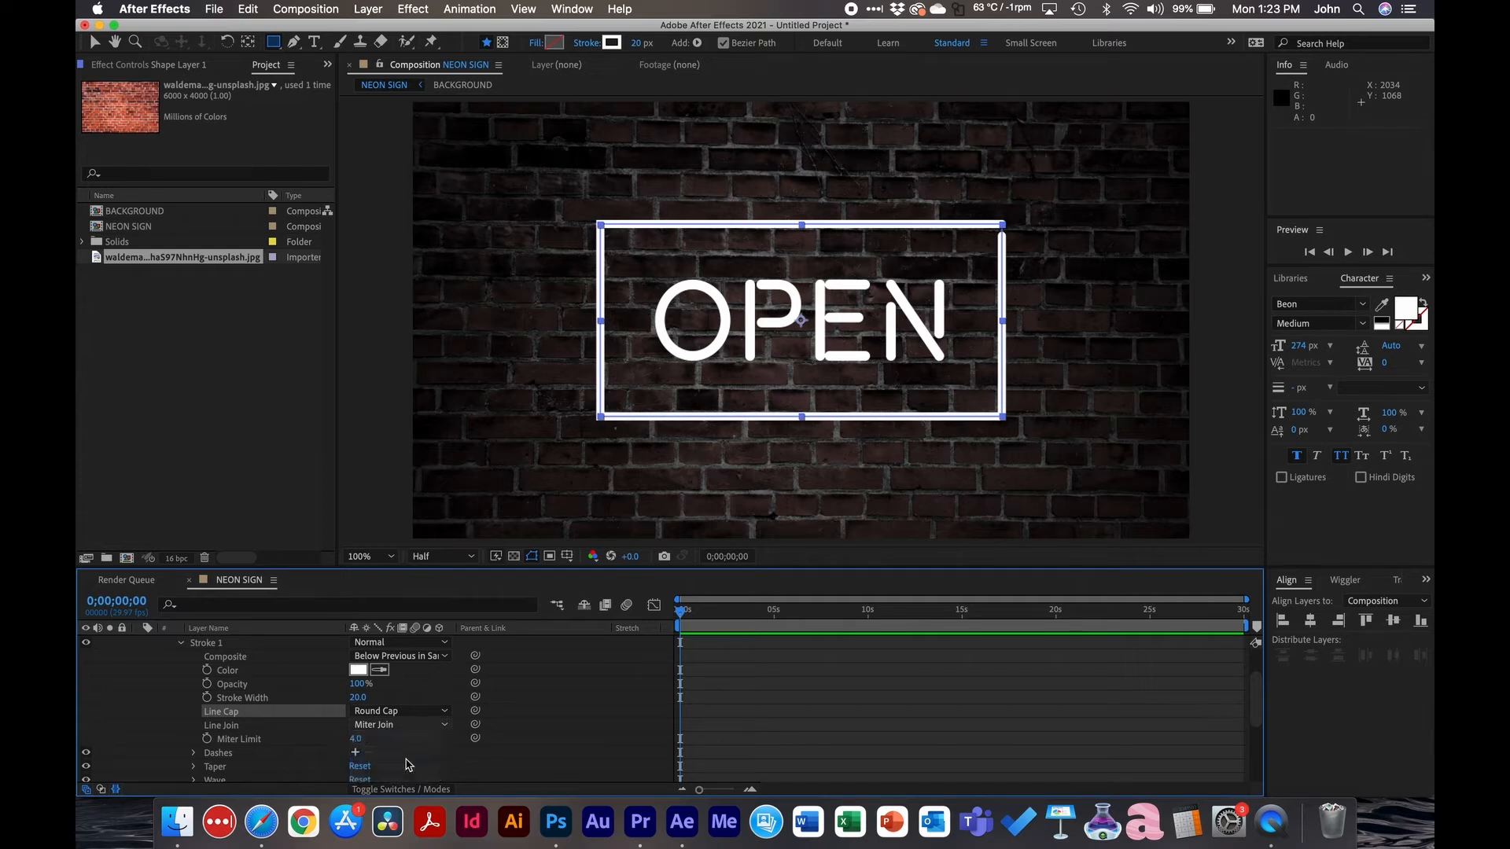
Step: Examine the frame's rounded stroke ends at the corner gap and compare them with the OPEN lettering up close
{"action": "key", "text": "z"}
{"action": "left_click_drag", "start_coordinate": [973, 206], "coordinate": [1026, 249]}
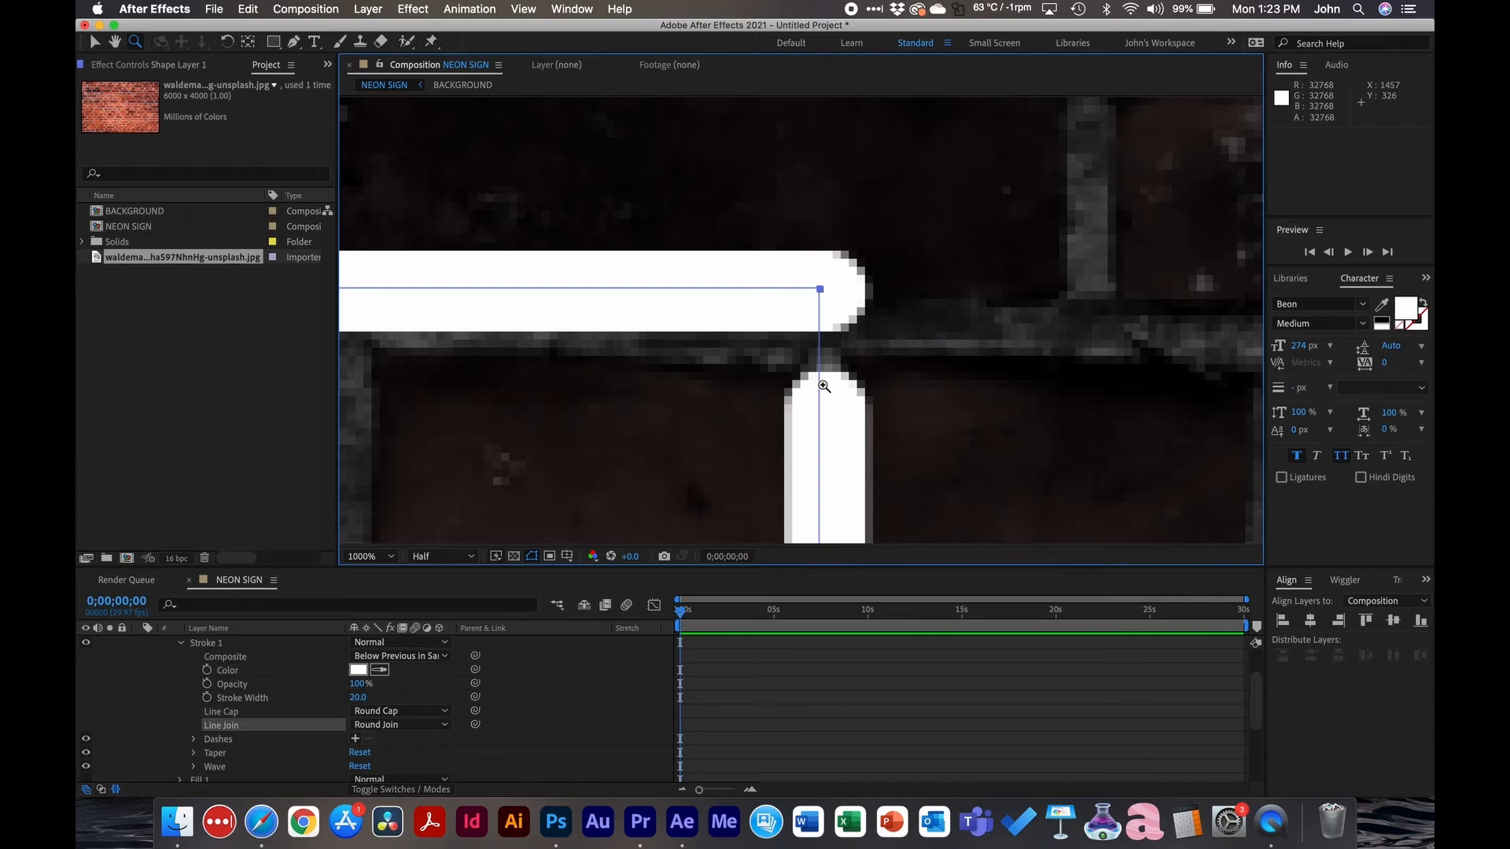
{"action": "key", "text": "comma"}
{"action": "key", "text": "comma"}
{"action": "key", "text": "comma"}
{"action": "key", "text": "comma"}
{"action": "key", "text": "comma"}
{"action": "key", "text": "comma"}
{"action": "key", "text": "comma"}
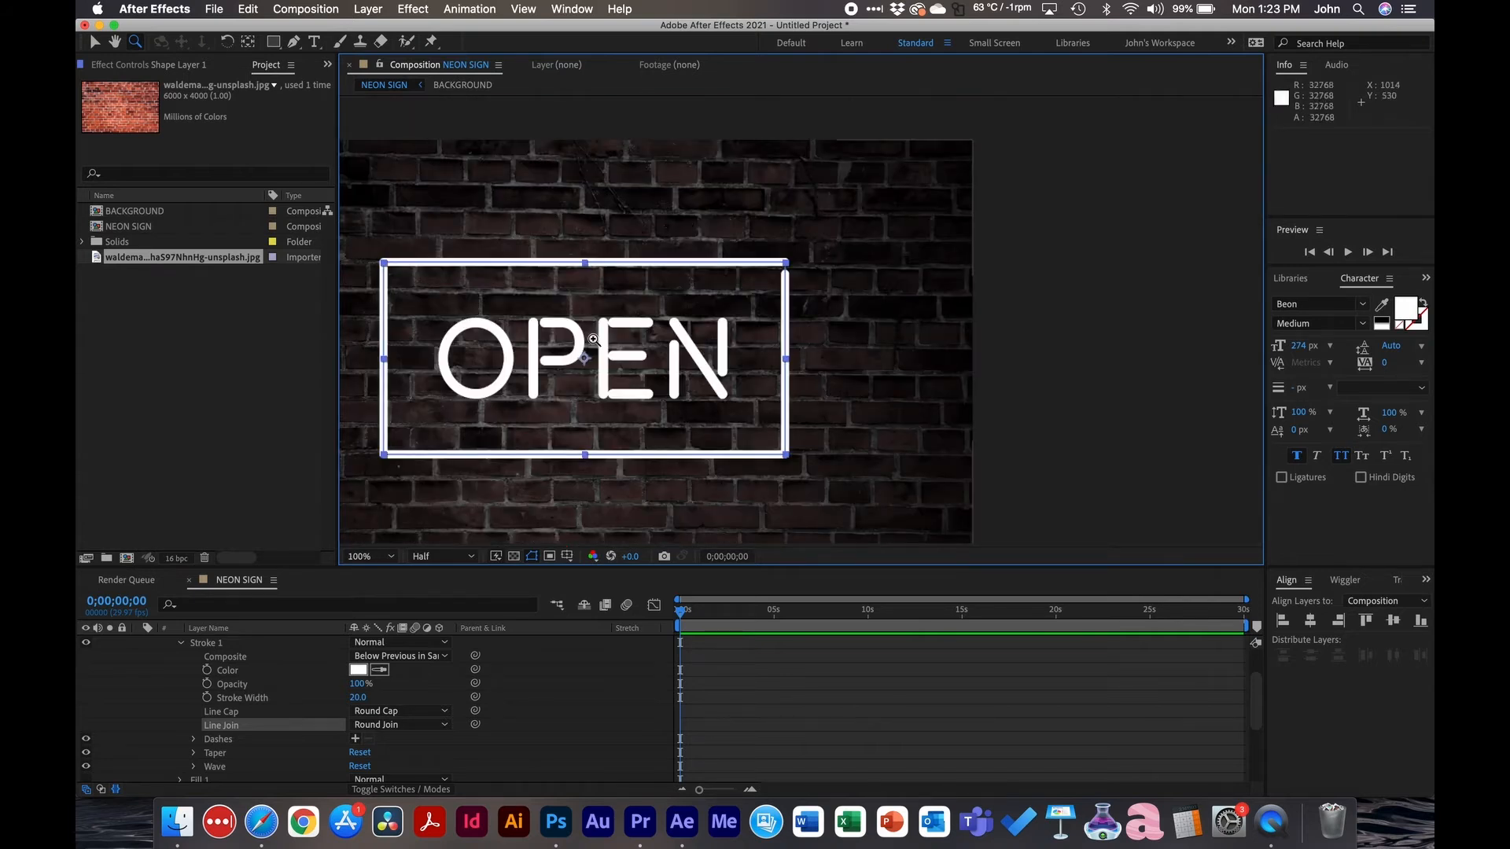
{"action": "left_click_drag", "start_coordinate": [591, 312], "coordinate": [640, 331]}
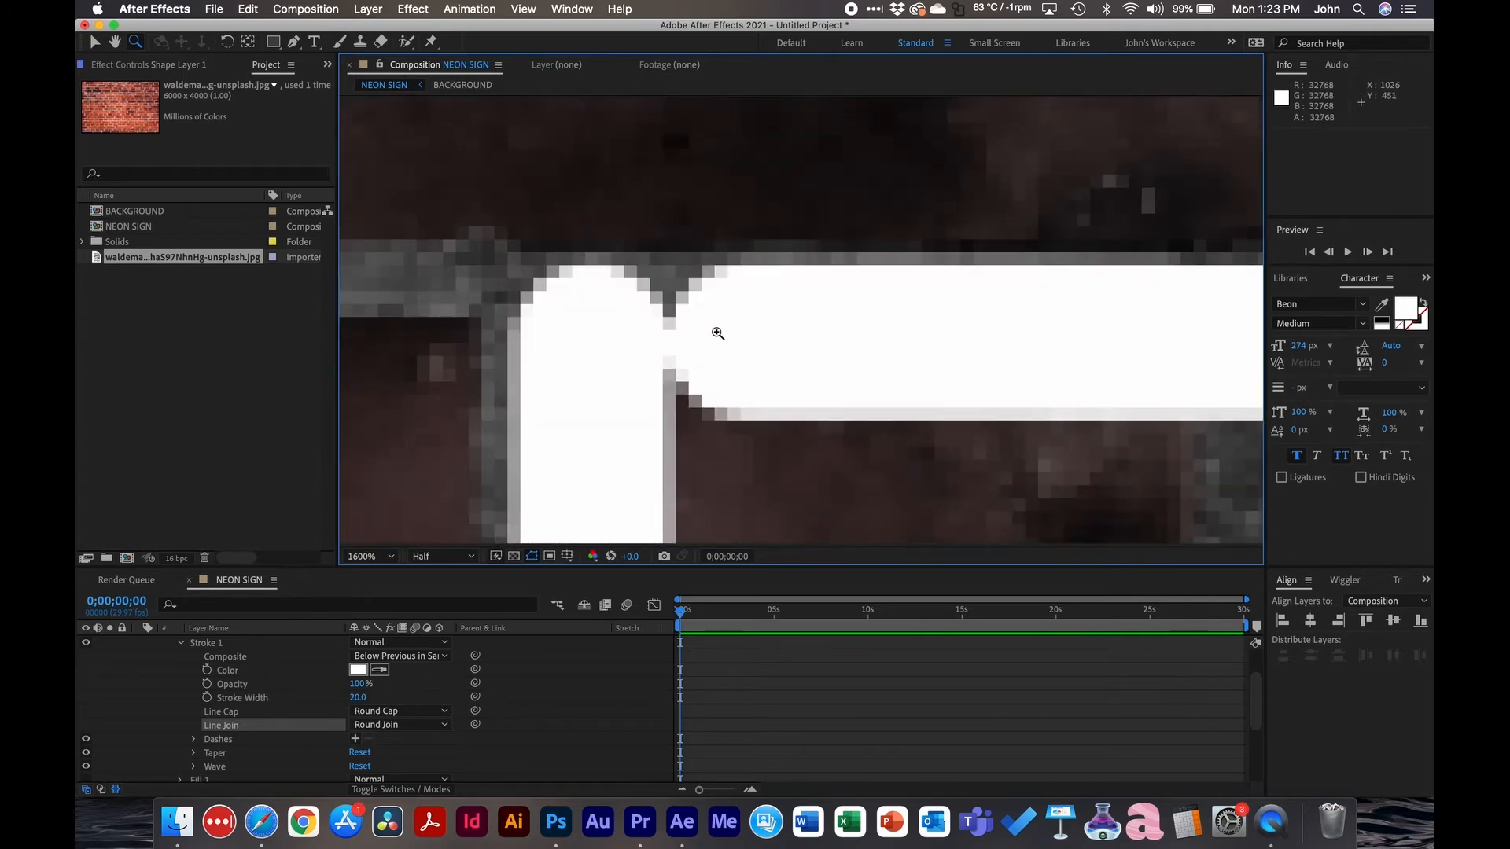
{"action": "key", "text": "comma"}
{"action": "key", "text": "comma"}
{"action": "key", "text": "comma"}
{"action": "key", "text": "comma"}
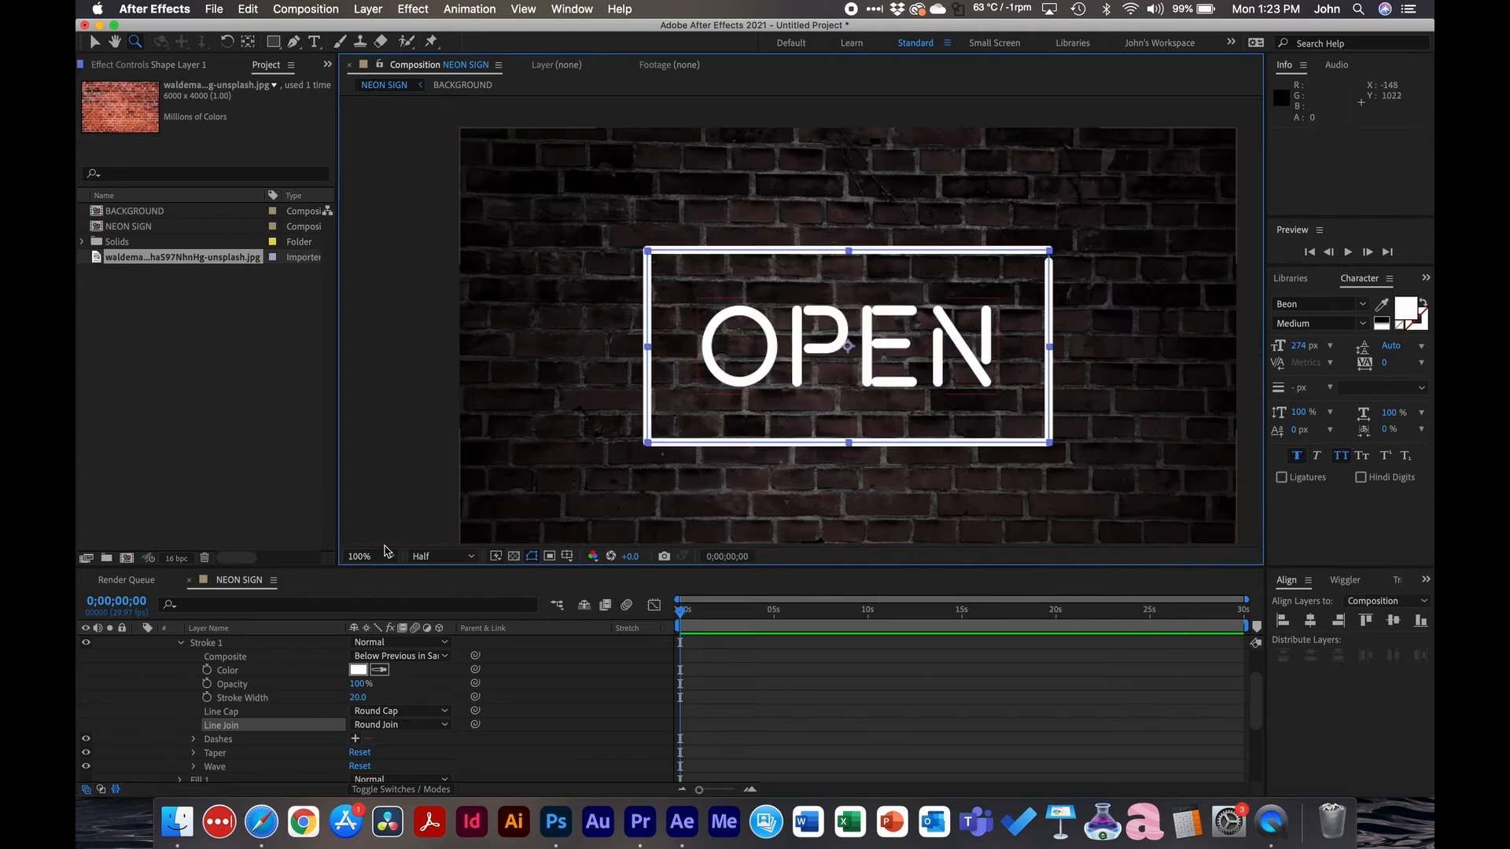
{"action": "left_click", "coordinate": [385, 555]}
{"action": "left_click", "coordinate": [385, 280]}
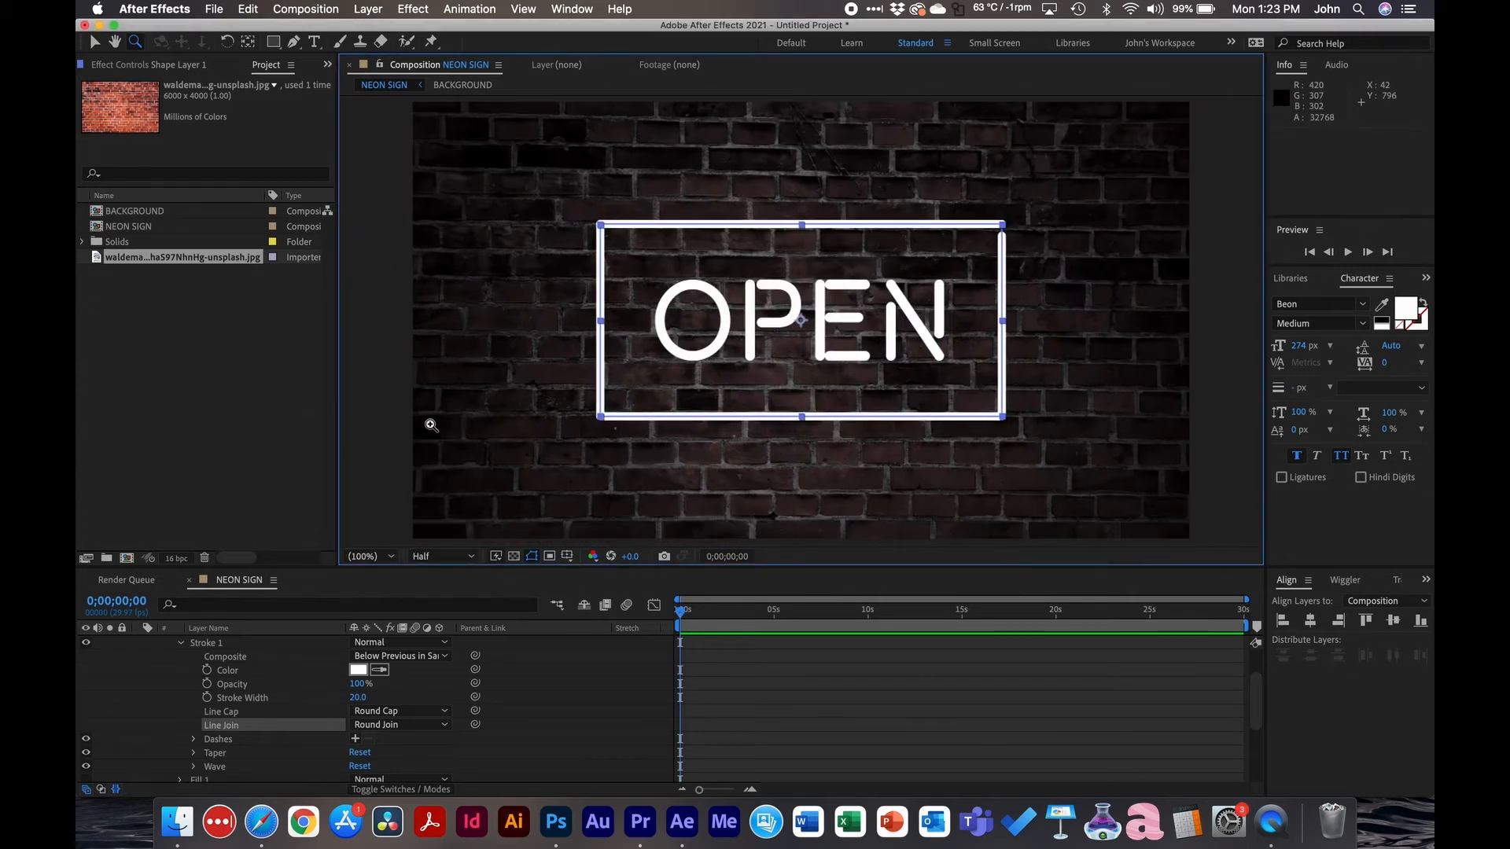
Step: Duplicate the frame and OPEN text layers and stack both copies together above the originals
{"action": "key", "text": "v"}
{"action": "left_click", "coordinate": [274, 717]}
{"action": "left_click", "coordinate": [226, 657]}
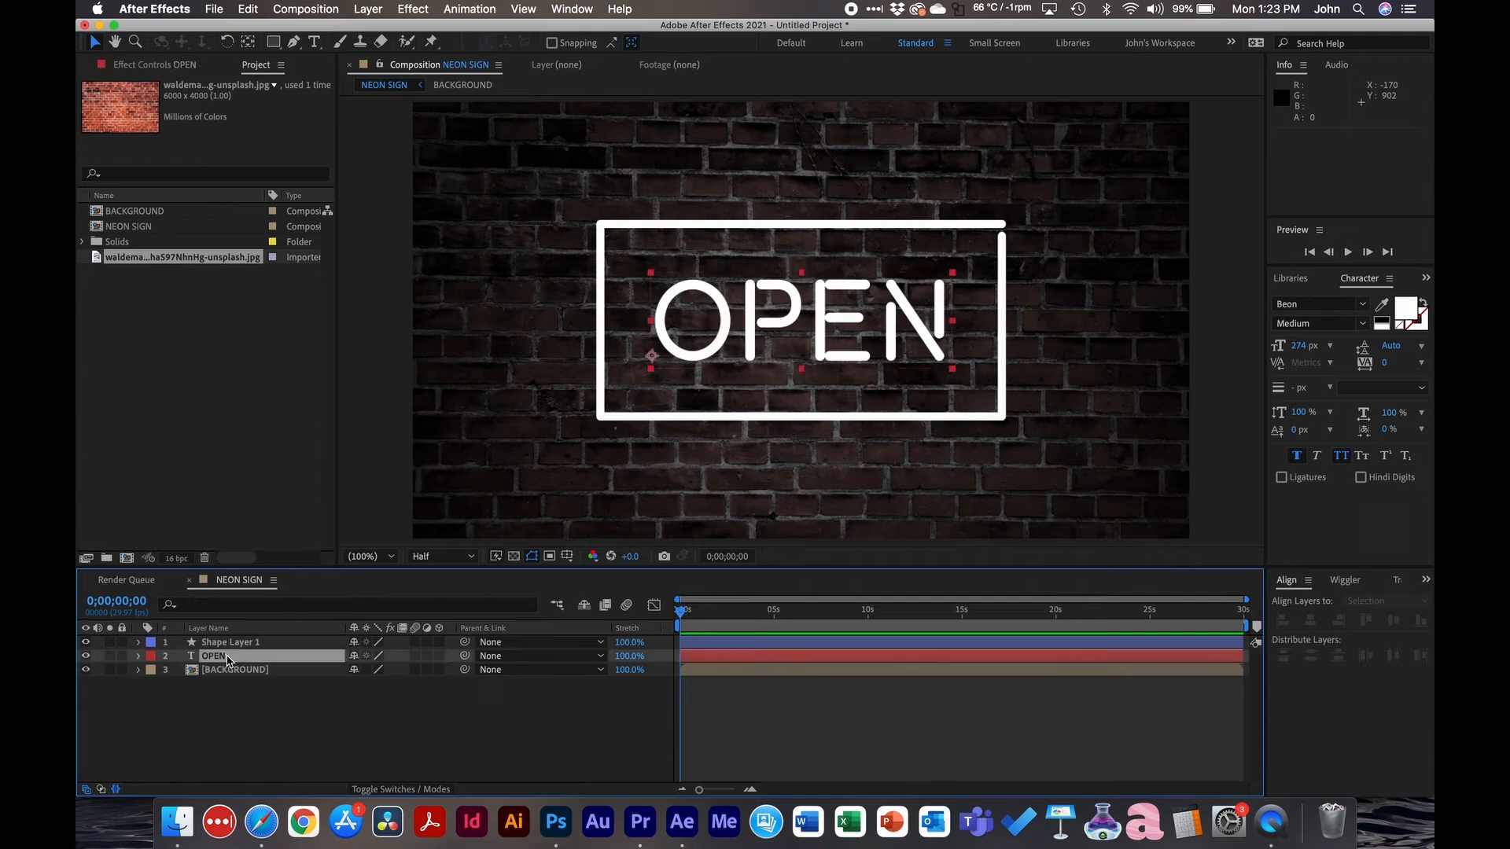
{"action": "left_click", "coordinate": [242, 643], "text": "shift"}
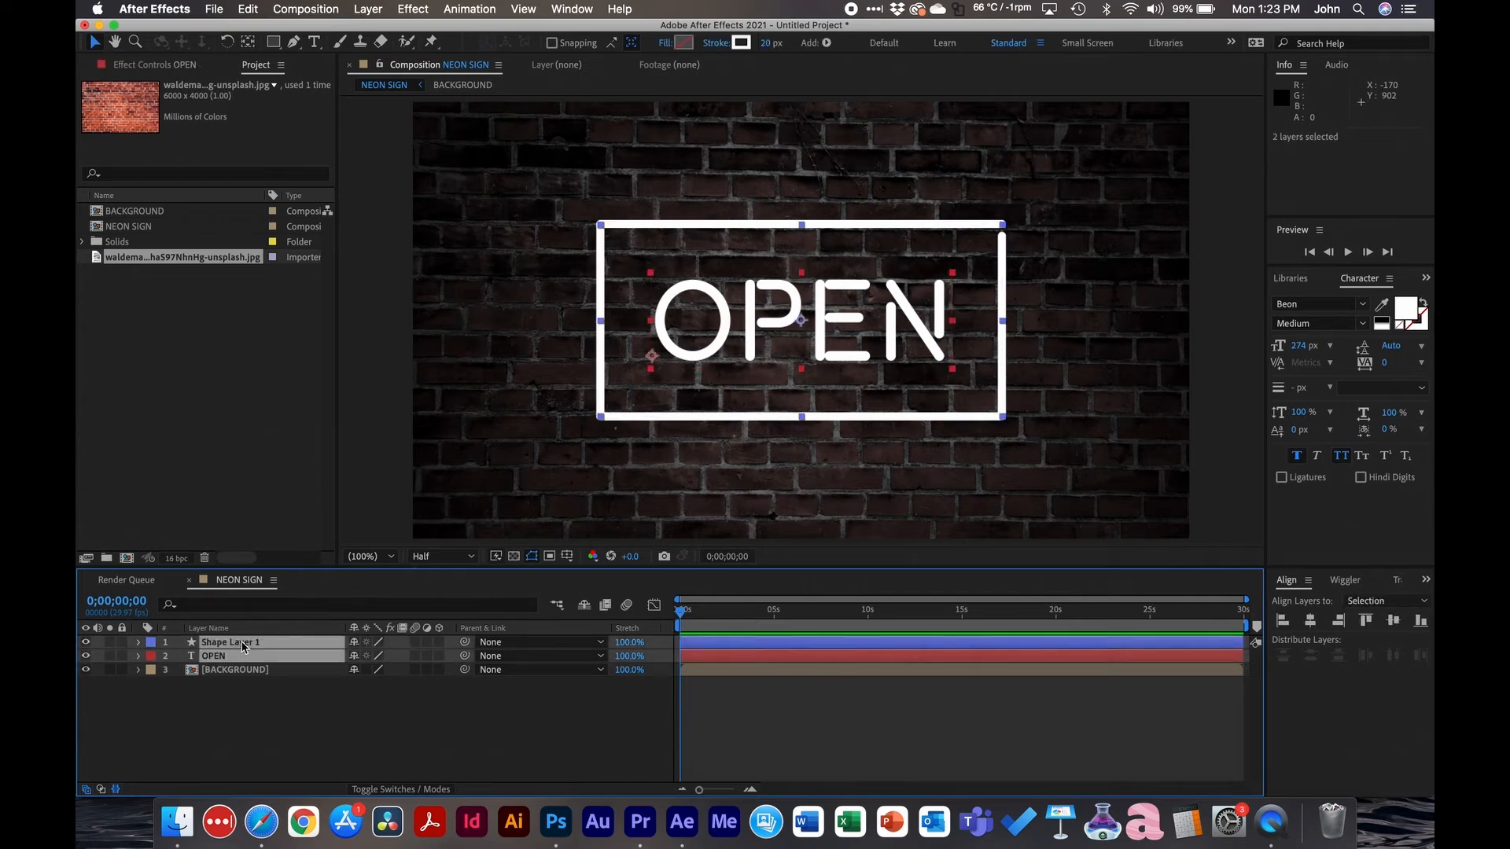
{"action": "key", "text": "super+d"}
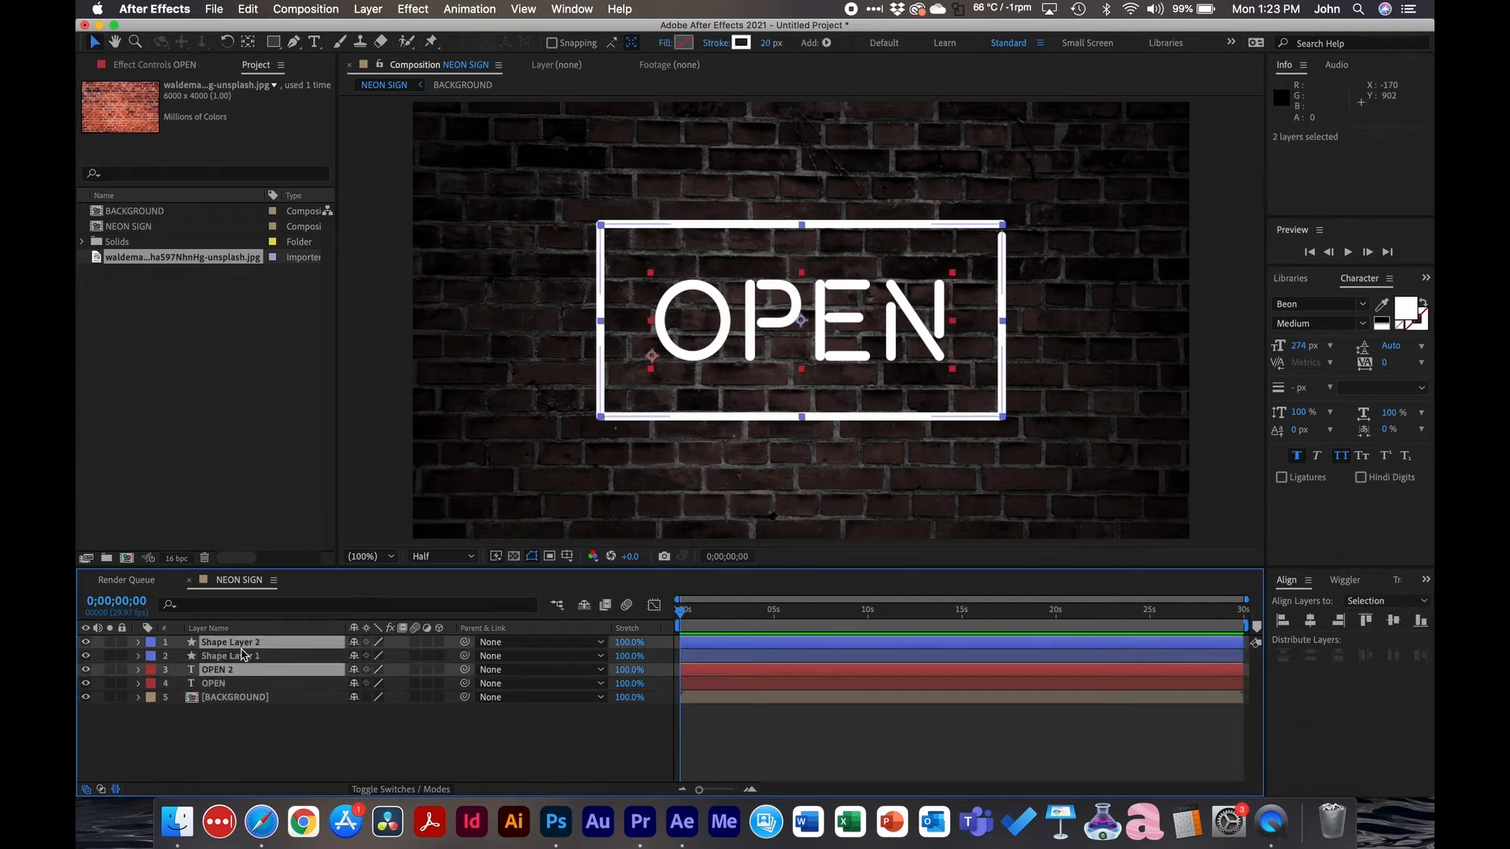
{"action": "left_click_drag", "start_coordinate": [231, 676], "coordinate": [228, 659]}
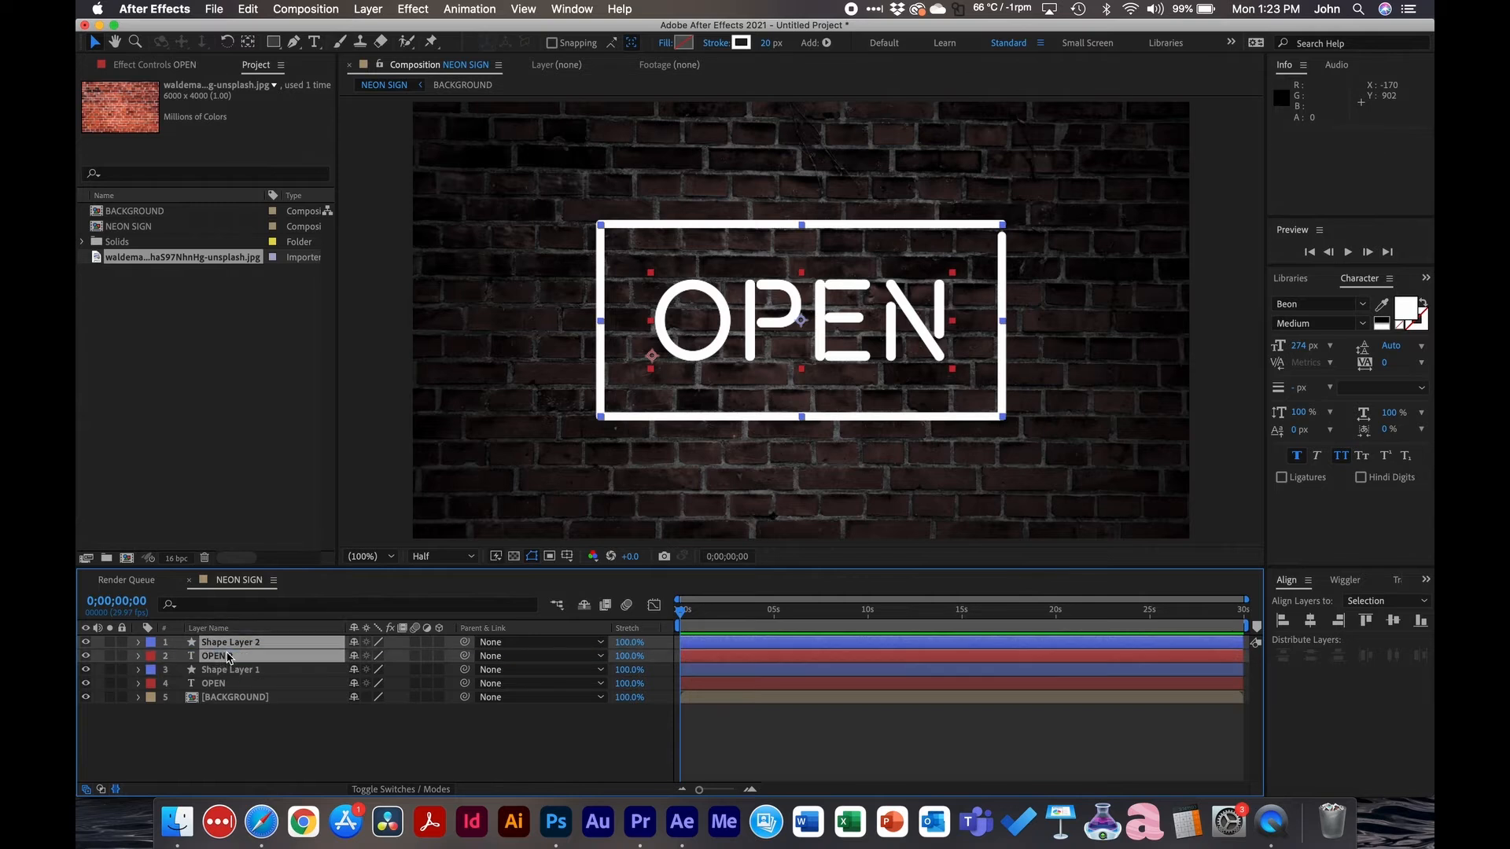
Step: Hide the duplicate Shape Layer 2 and OPEN 2 layers
{"action": "left_click", "coordinate": [228, 728]}
{"action": "left_click_drag", "start_coordinate": [92, 645], "coordinate": [85, 656]}
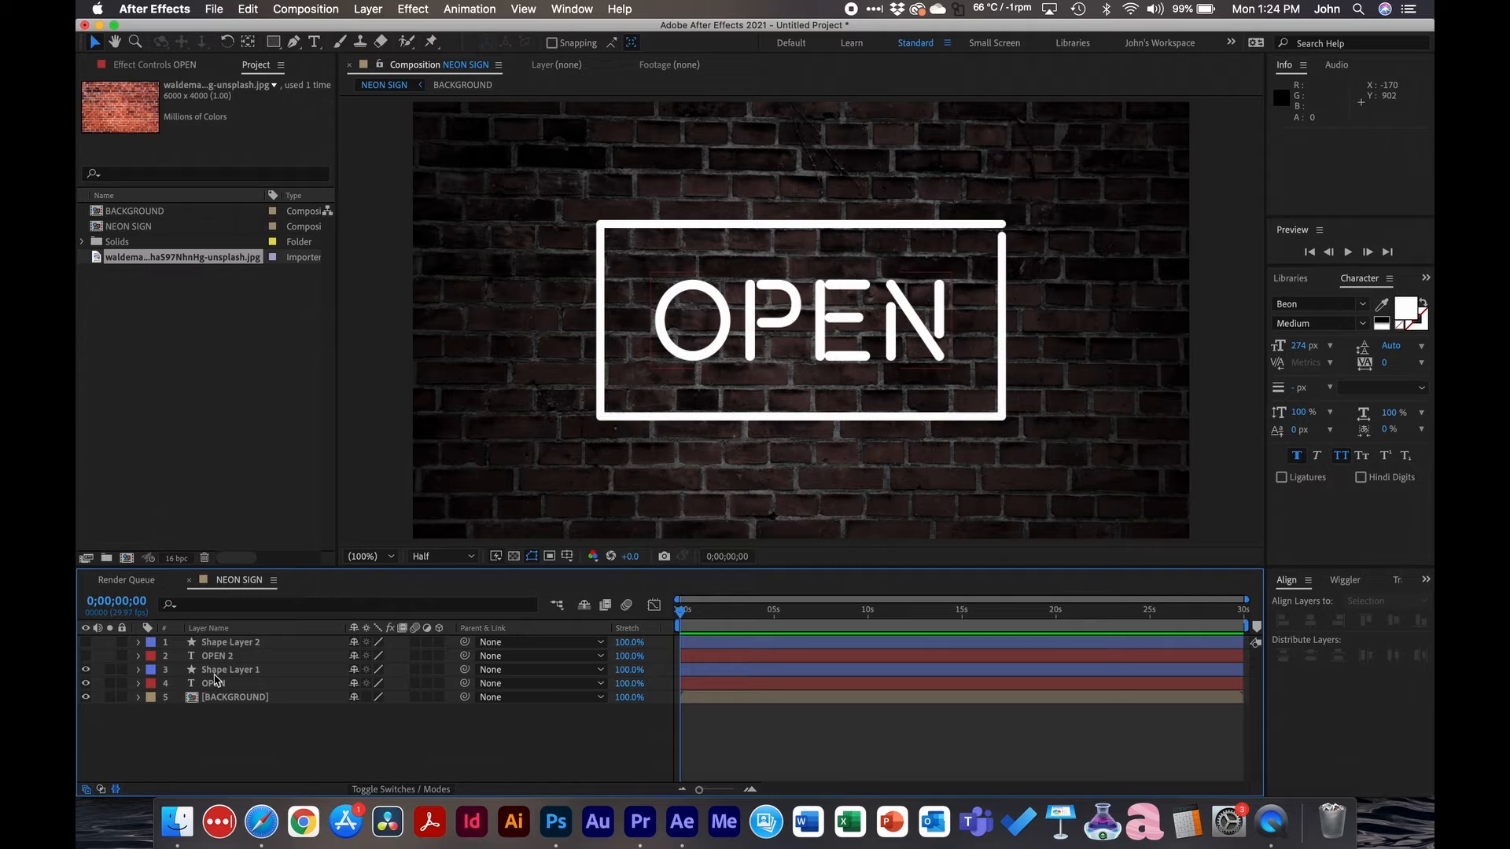
{"action": "left_click", "coordinate": [218, 643]}
{"action": "left_click", "coordinate": [219, 656]}
{"action": "left_click", "coordinate": [219, 643]}
{"action": "left_click", "coordinate": [220, 658]}
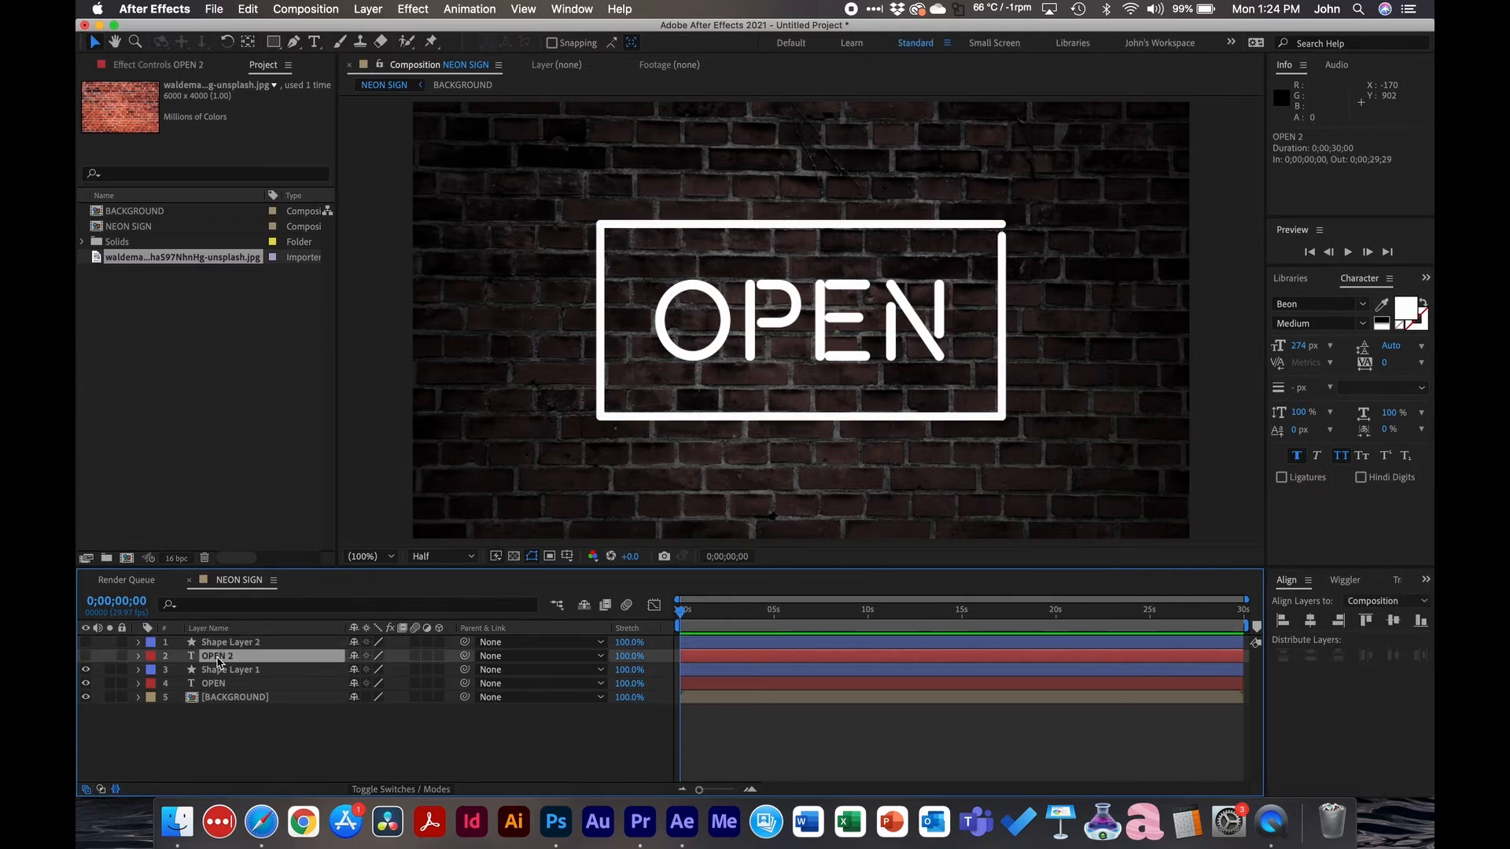
{"action": "left_click", "coordinate": [213, 673]}
{"action": "left_click", "coordinate": [213, 685]}
{"action": "left_click", "coordinate": [213, 672]}
{"action": "left_click", "coordinate": [213, 685]}
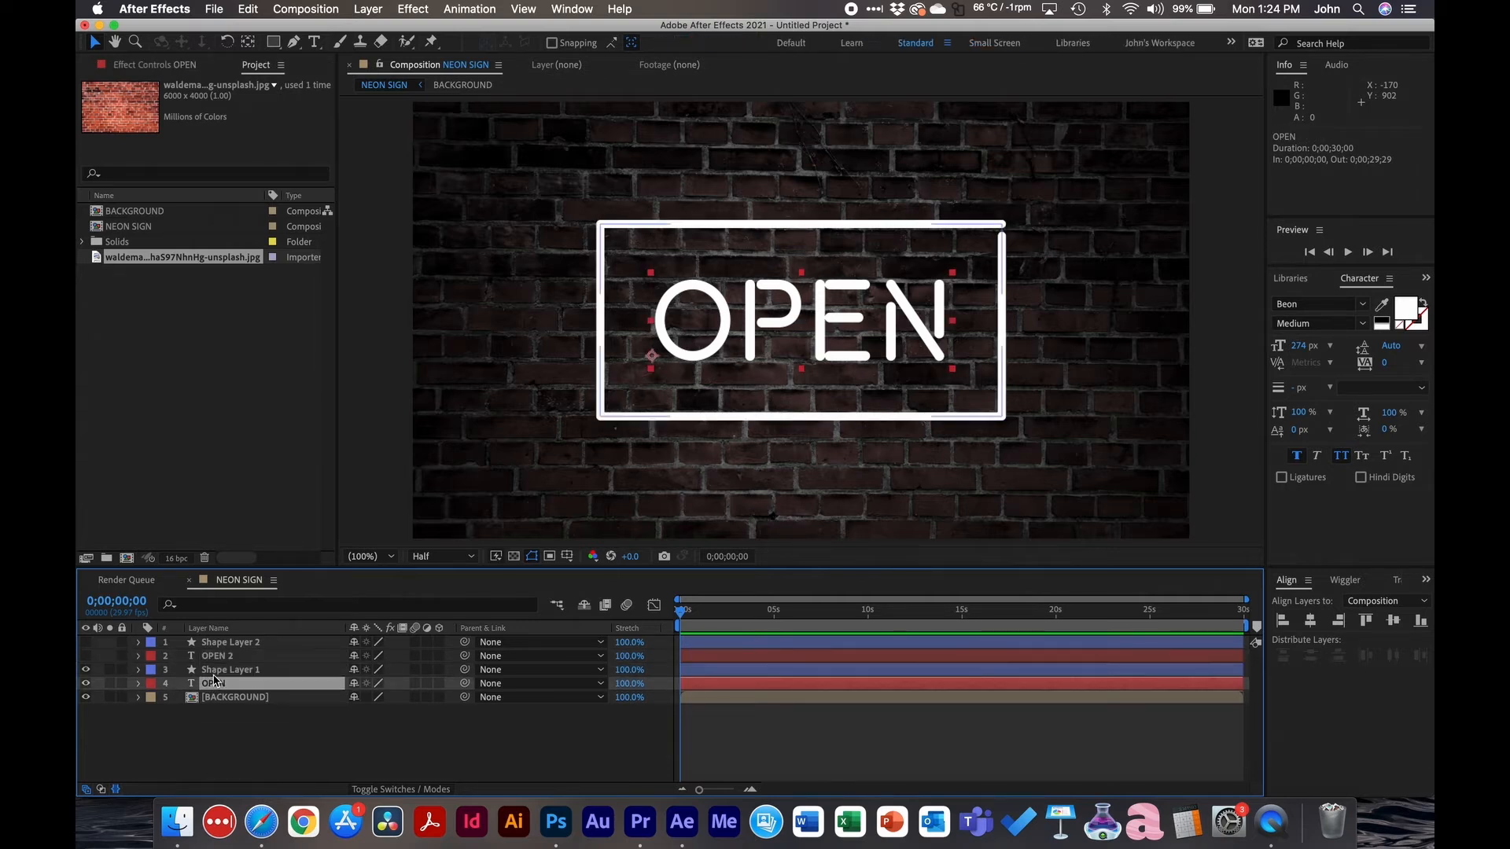
{"action": "left_click", "coordinate": [214, 644]}
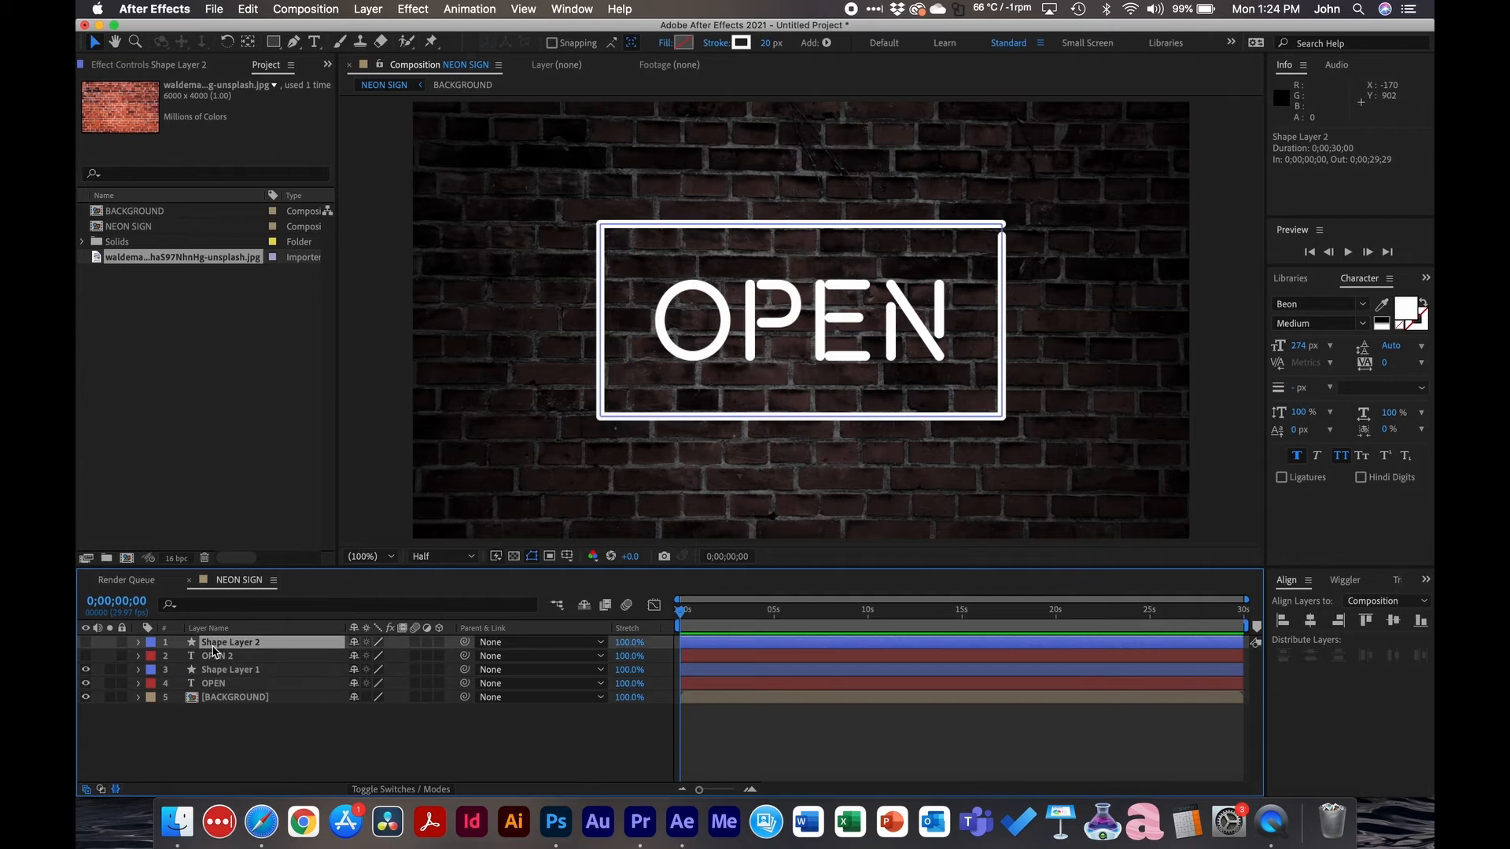
{"action": "left_click", "coordinate": [212, 656]}
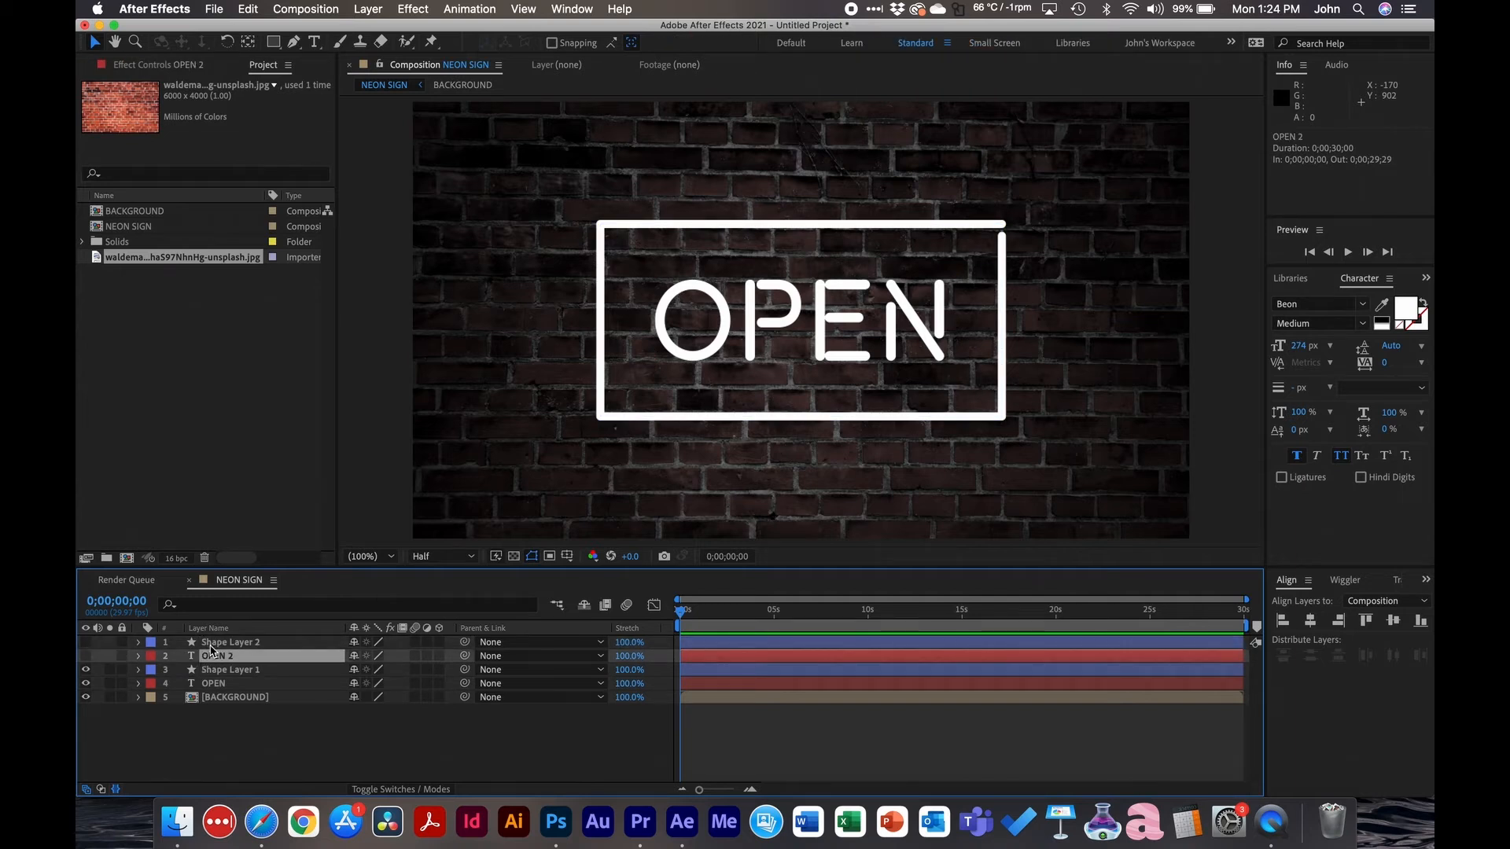
Step: Add a Bevel and Emboss layer style to the lower OPEN text layer and expand its settings
{"action": "left_click", "coordinate": [217, 685]}
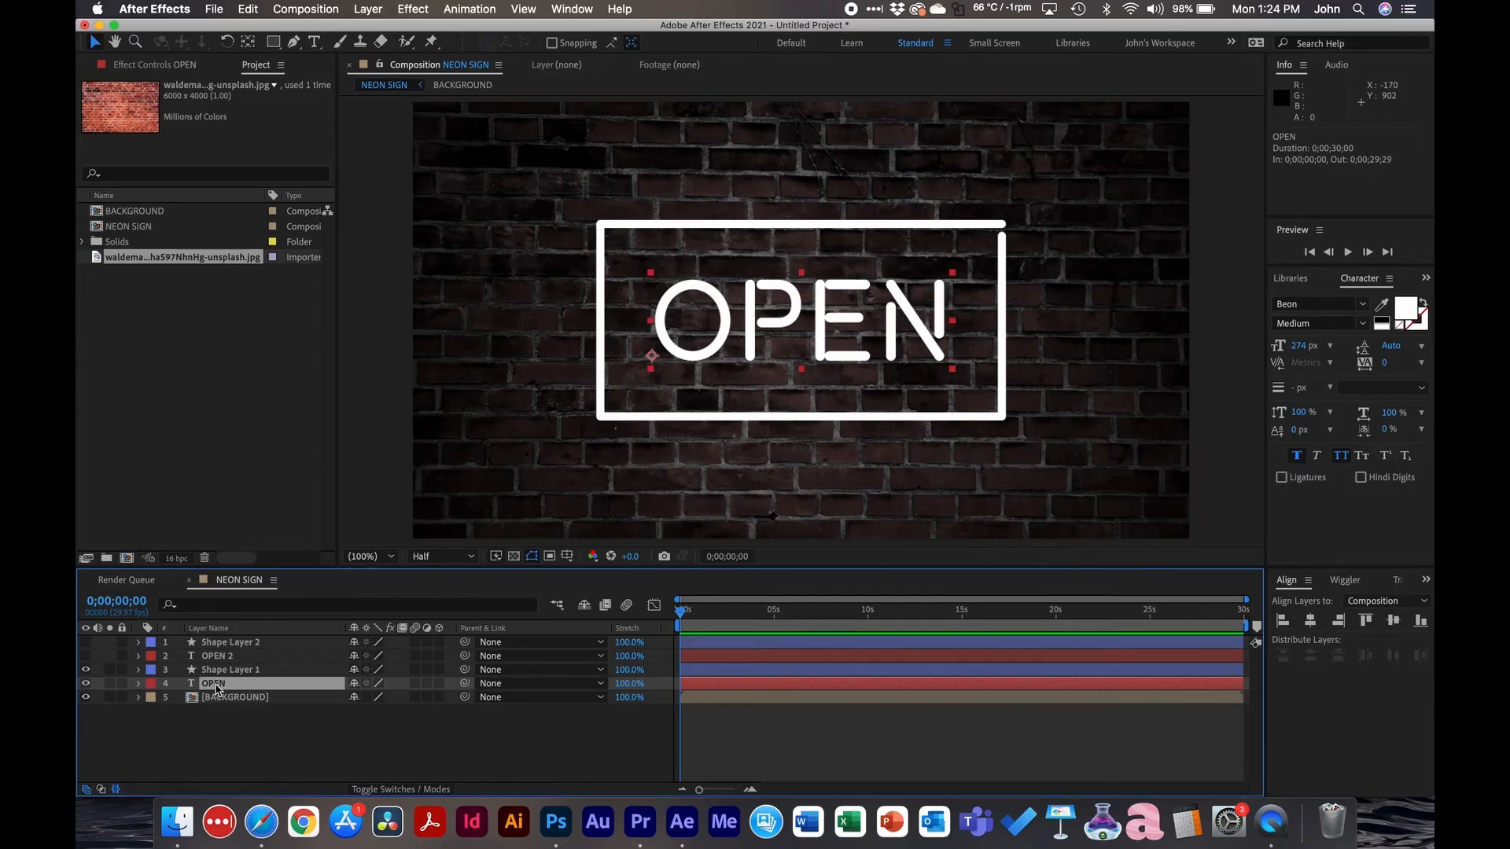
{"action": "right_click", "coordinate": [217, 690]}
{"action": "mouse_move", "coordinate": [323, 564]}
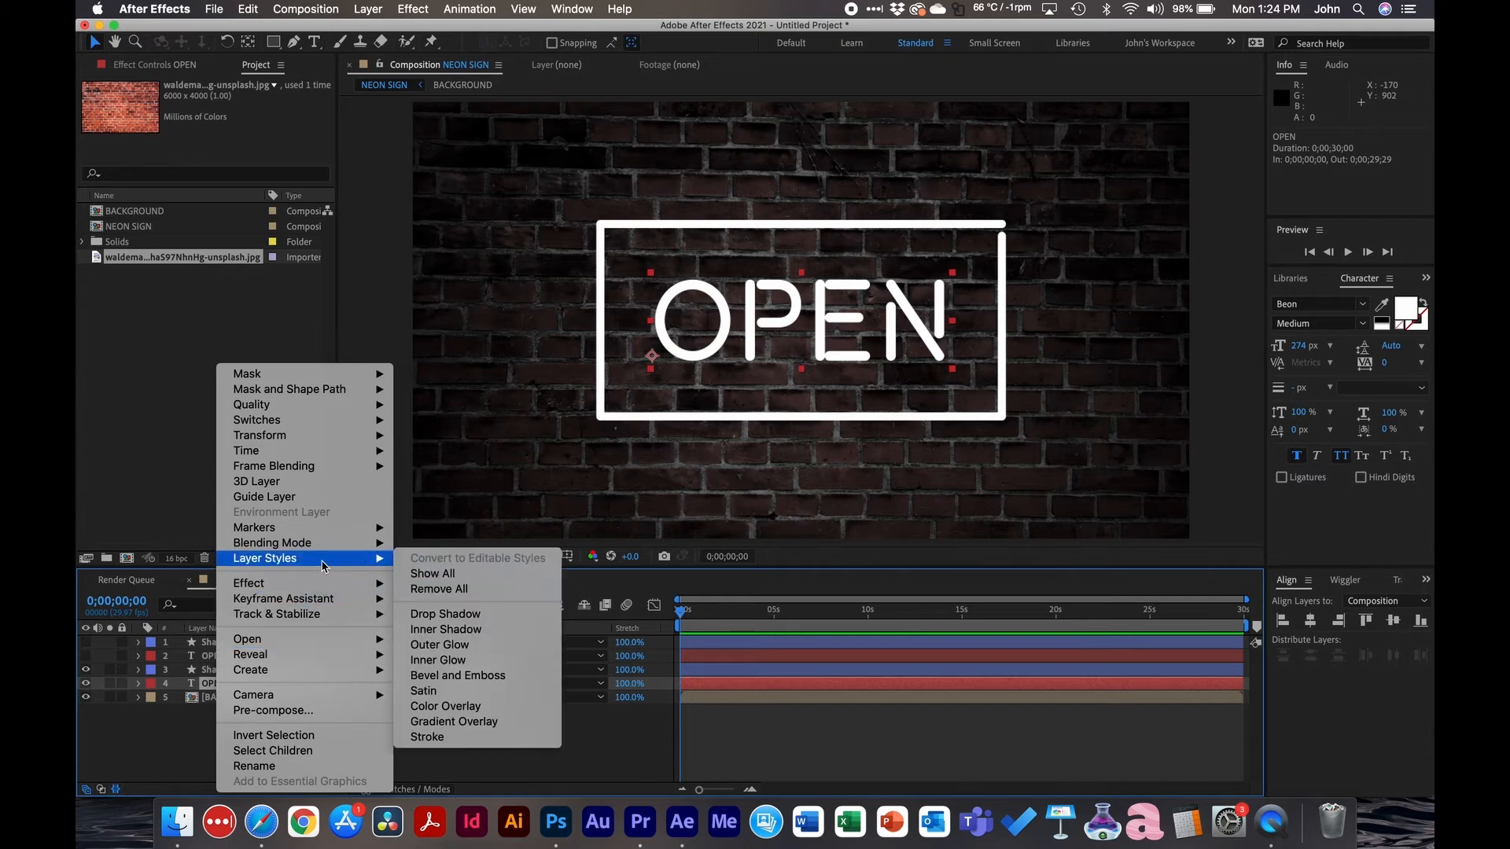
{"action": "left_click", "coordinate": [470, 676]}
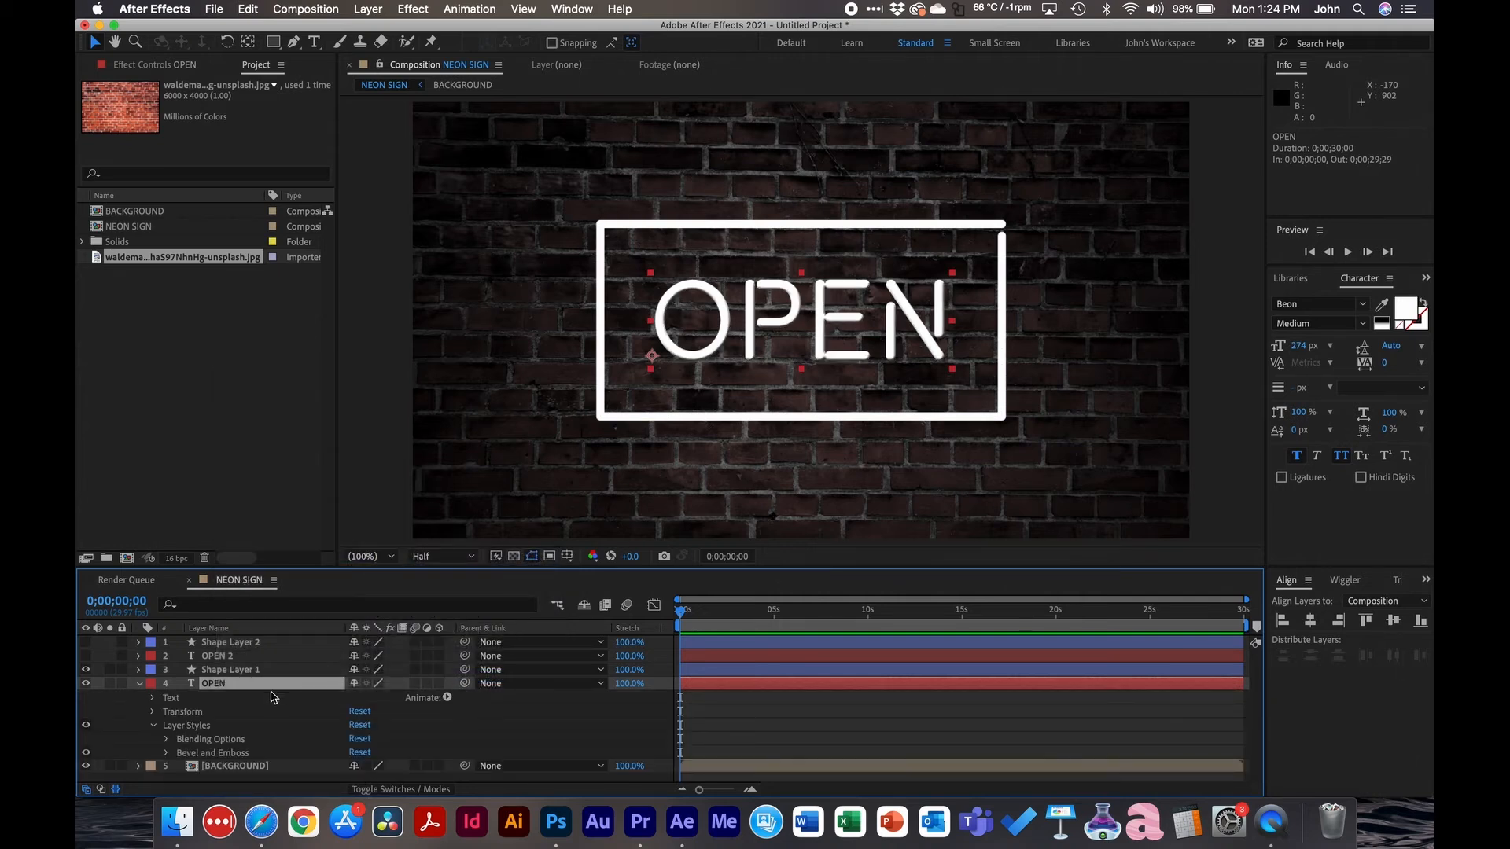
{"action": "left_click", "coordinate": [178, 727]}
{"action": "left_click", "coordinate": [166, 753]}
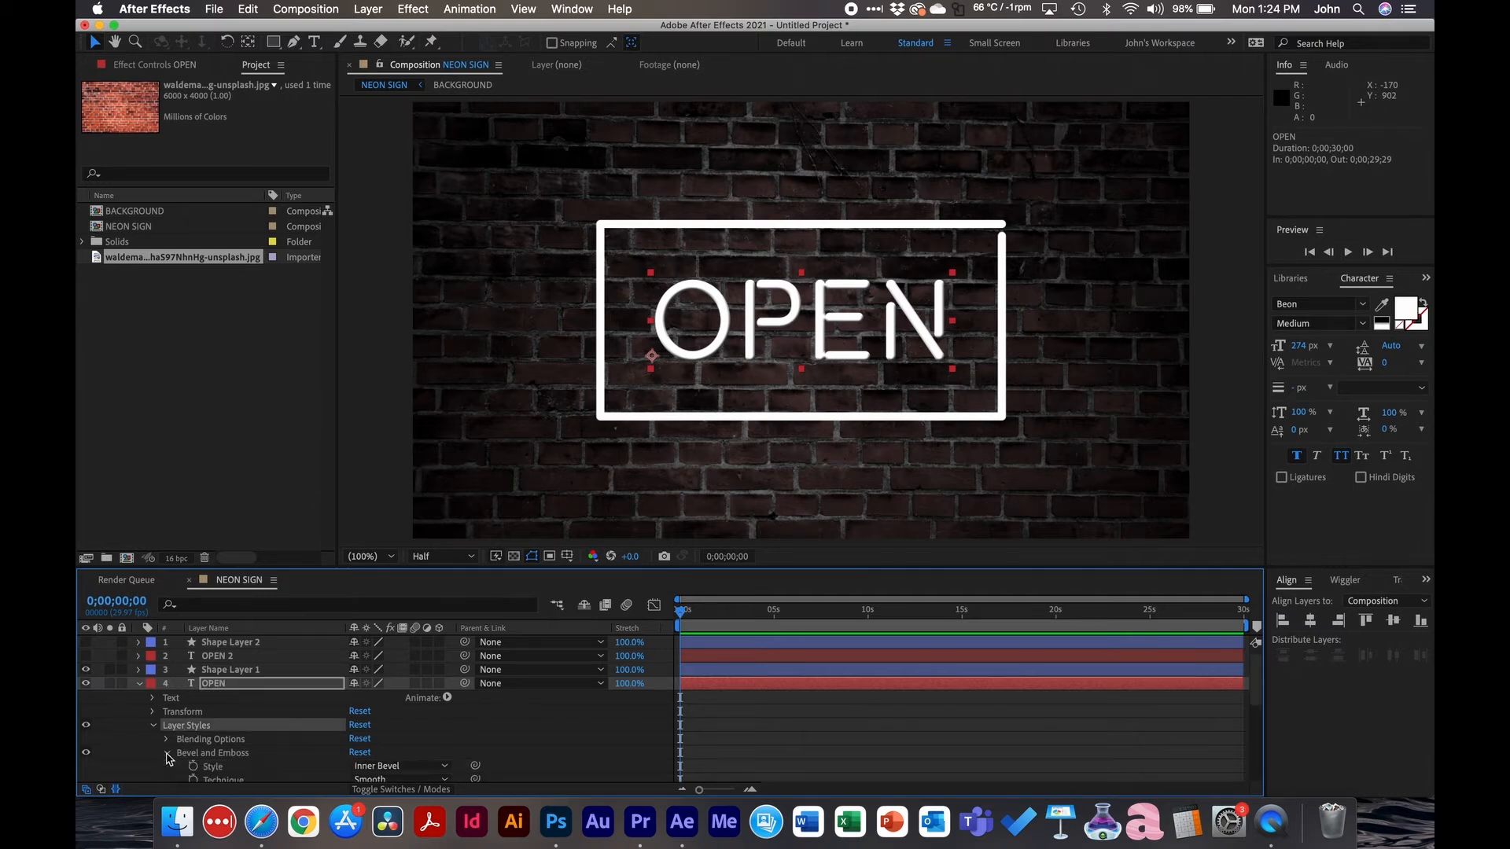
Step: Set the highlight color of the OPEN layer's Bevel and Emboss to dark grey 535353
{"action": "scroll", "coordinate": [214, 752], "scroll_direction": "down", "scroll_amount": 3}
{"action": "scroll", "coordinate": [233, 732], "scroll_direction": "down", "scroll_amount": 3}
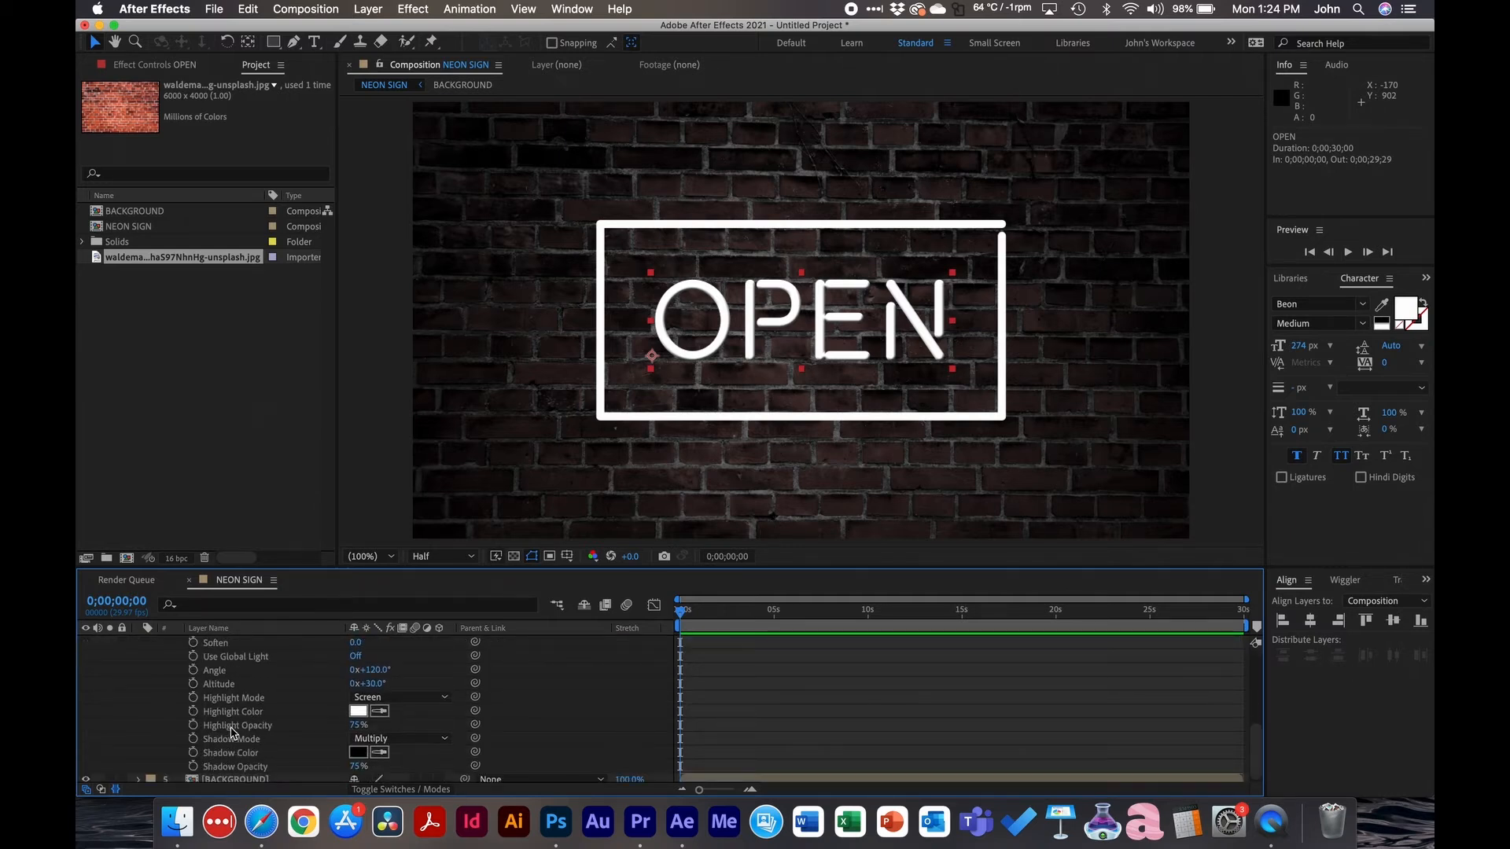
{"action": "left_click", "coordinate": [357, 712]}
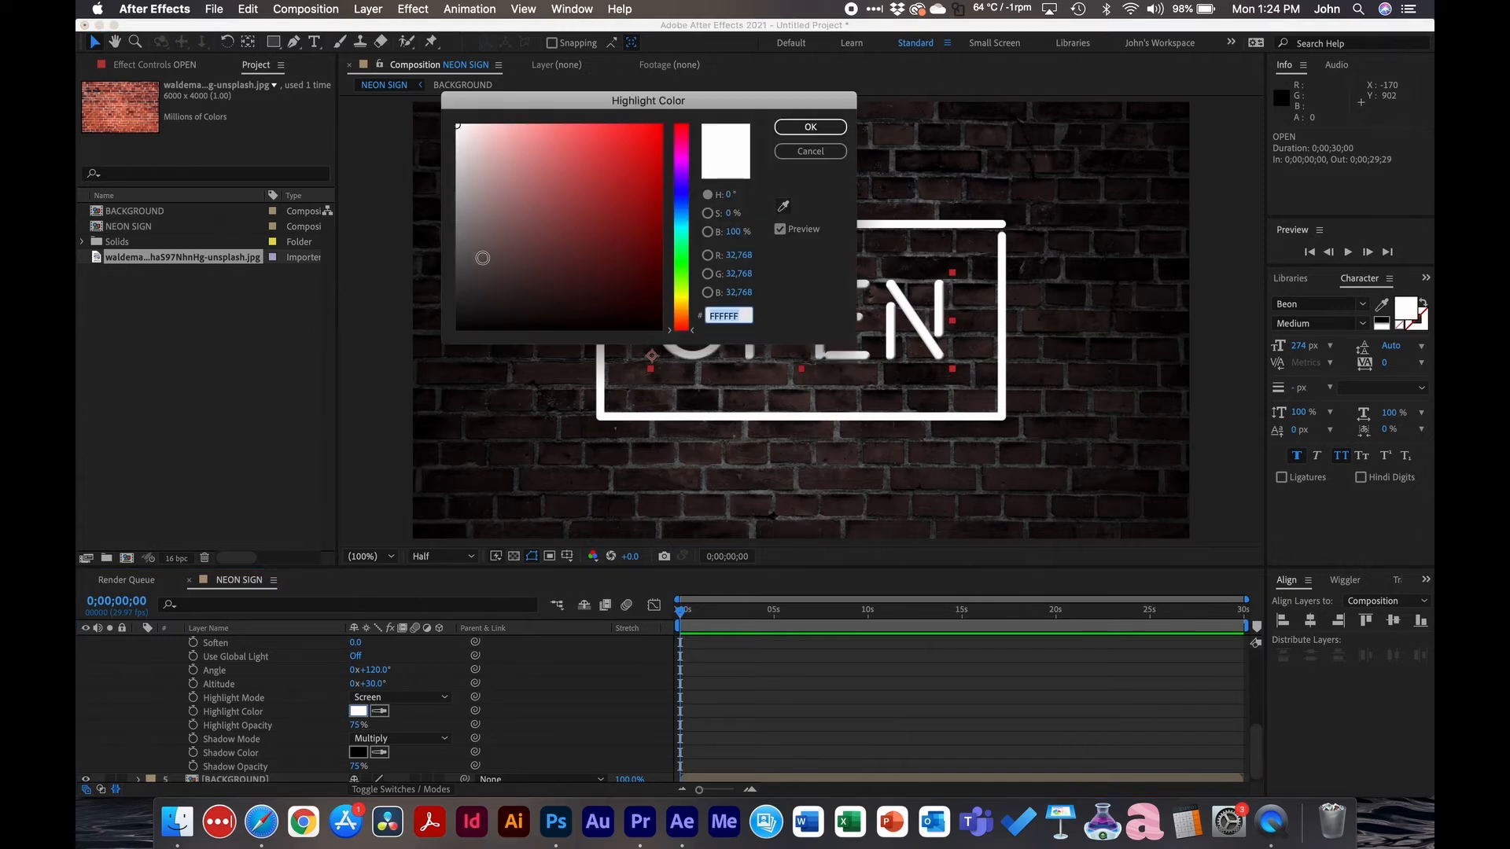
{"action": "left_click_drag", "start_coordinate": [475, 256], "coordinate": [450, 263]}
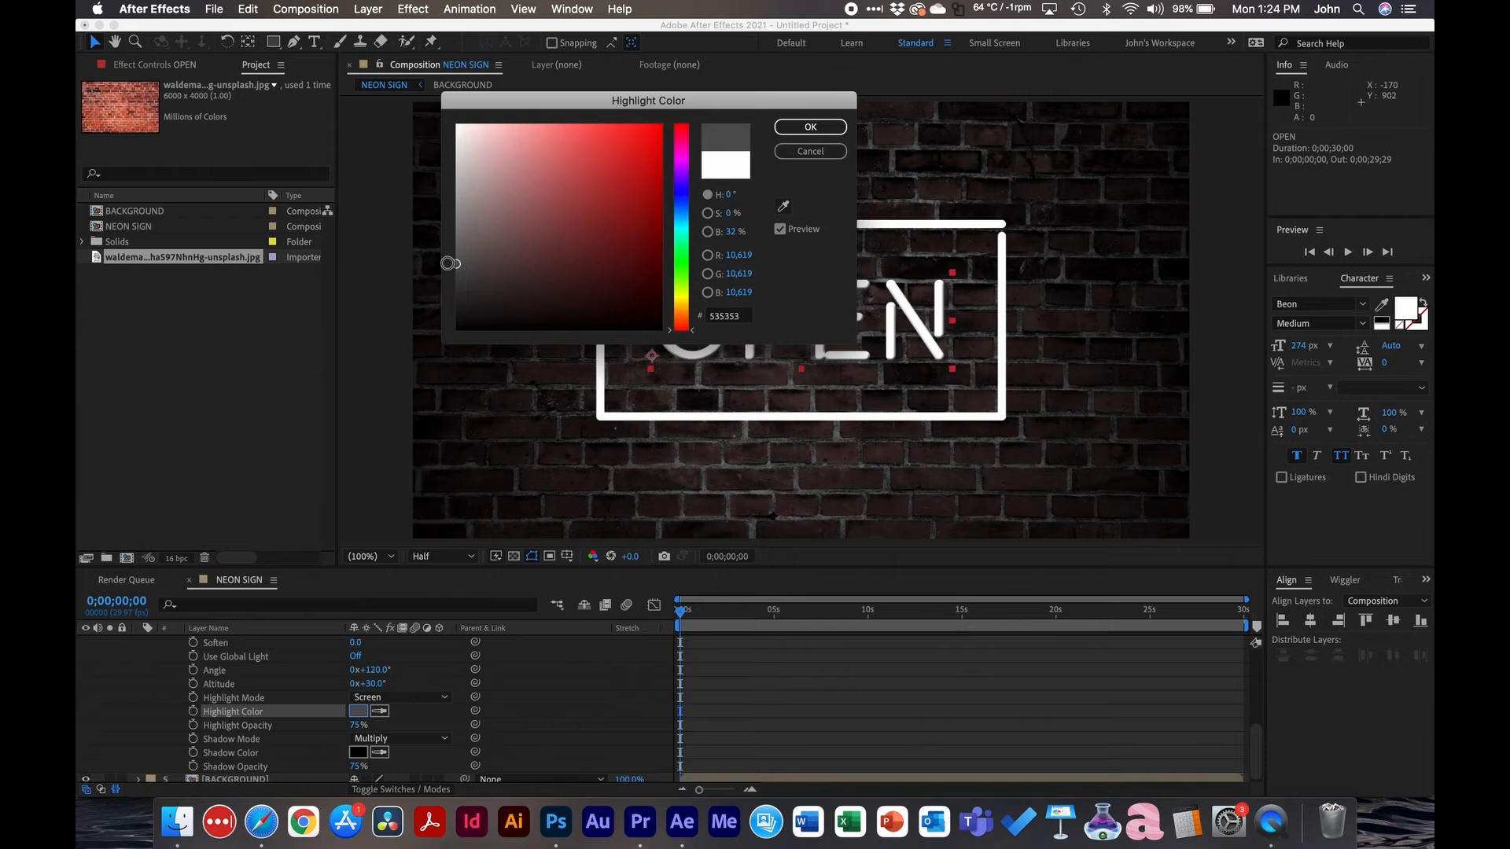
{"action": "left_click", "coordinate": [810, 127]}
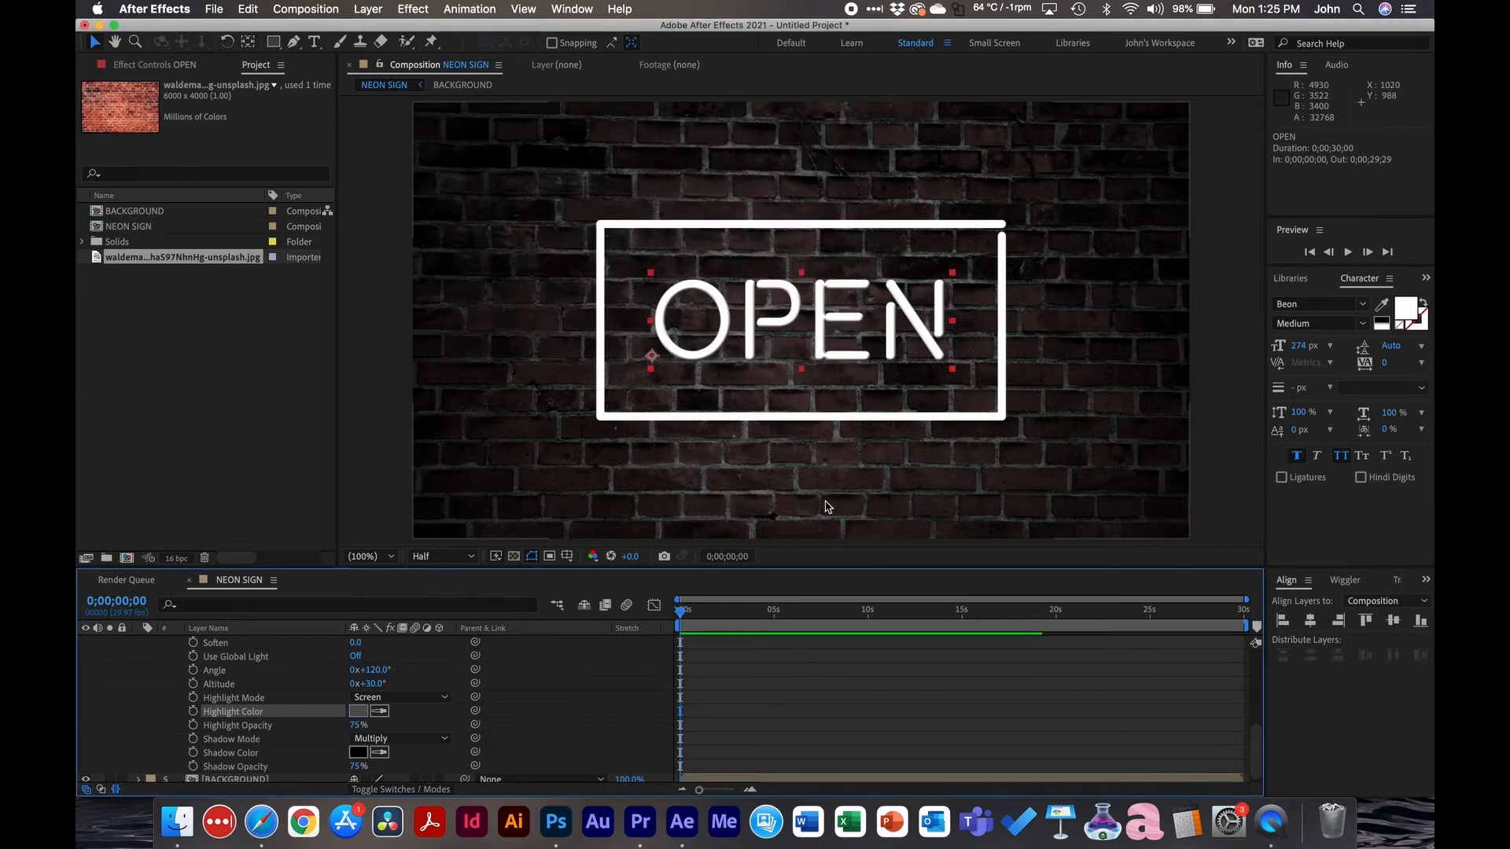
Step: Change the lower OPEN layer's text color to black, 000000
{"action": "scroll", "coordinate": [265, 695], "scroll_direction": "up", "scroll_amount": 5}
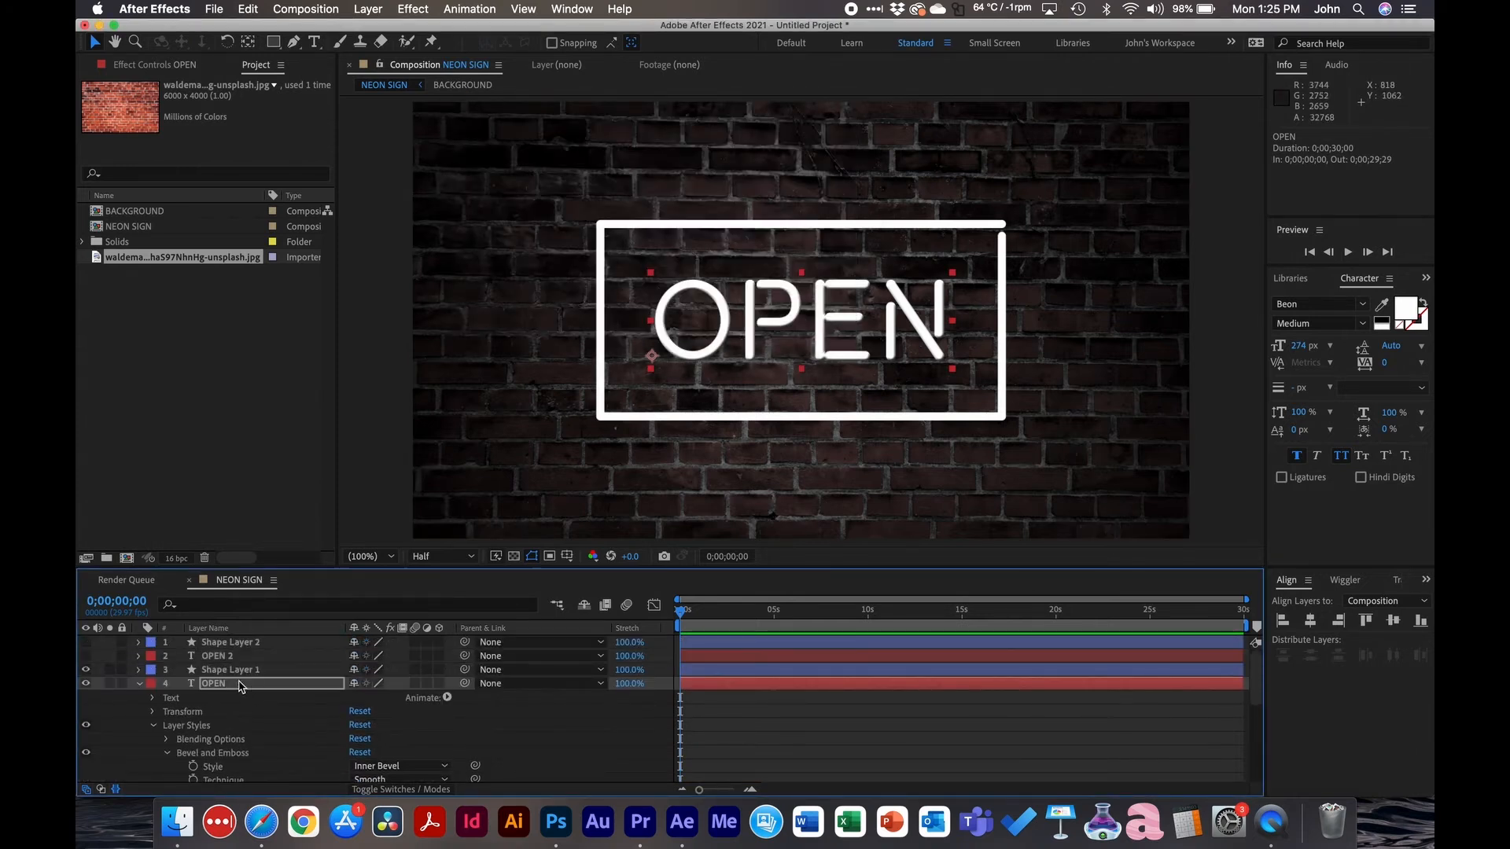
{"action": "left_click", "coordinate": [244, 685]}
{"action": "left_click", "coordinate": [1396, 312]}
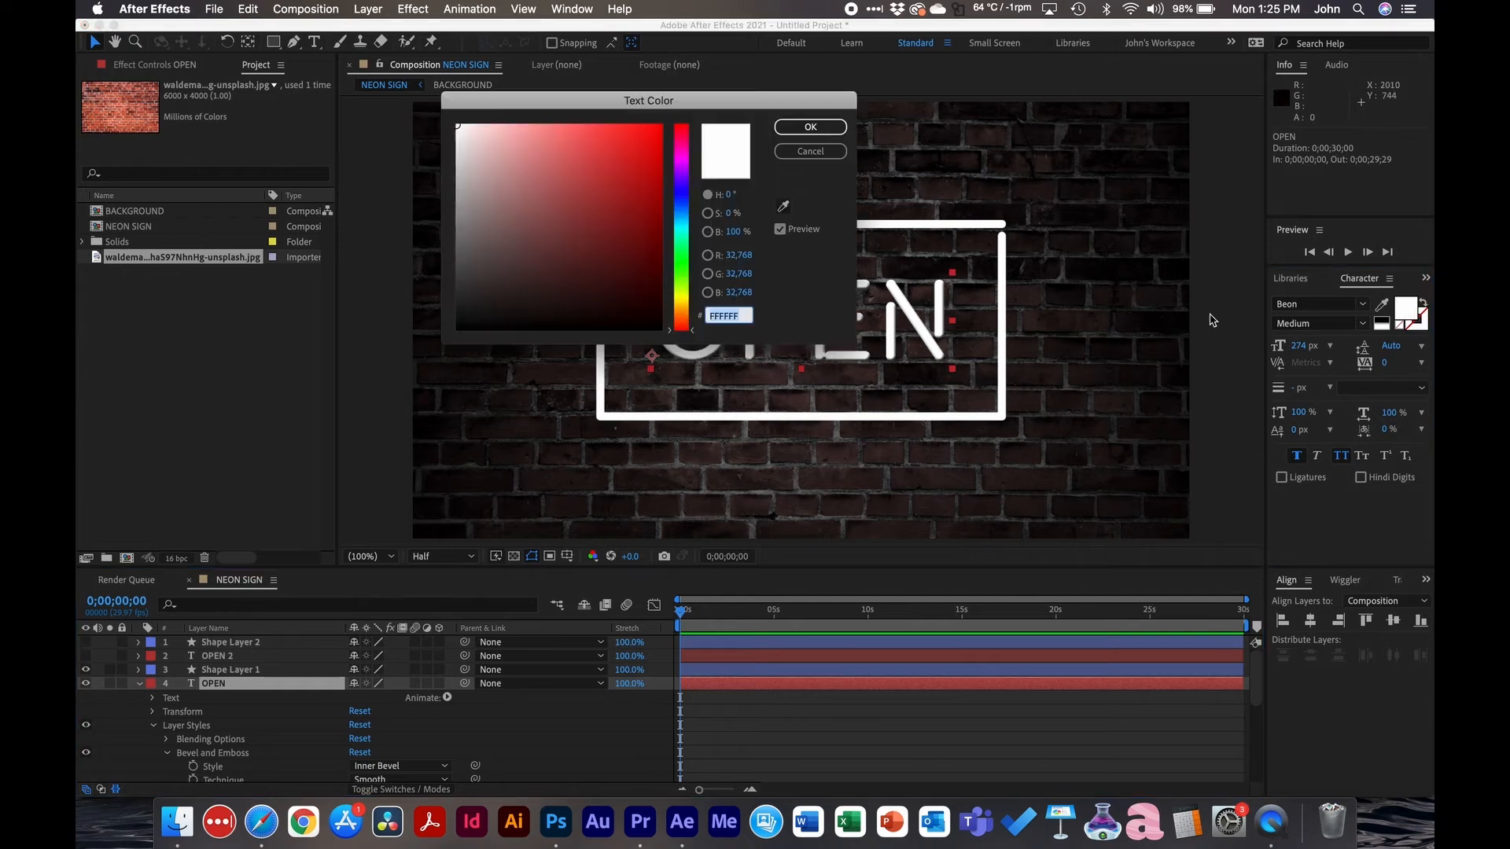
{"action": "type", "text": "000000"}
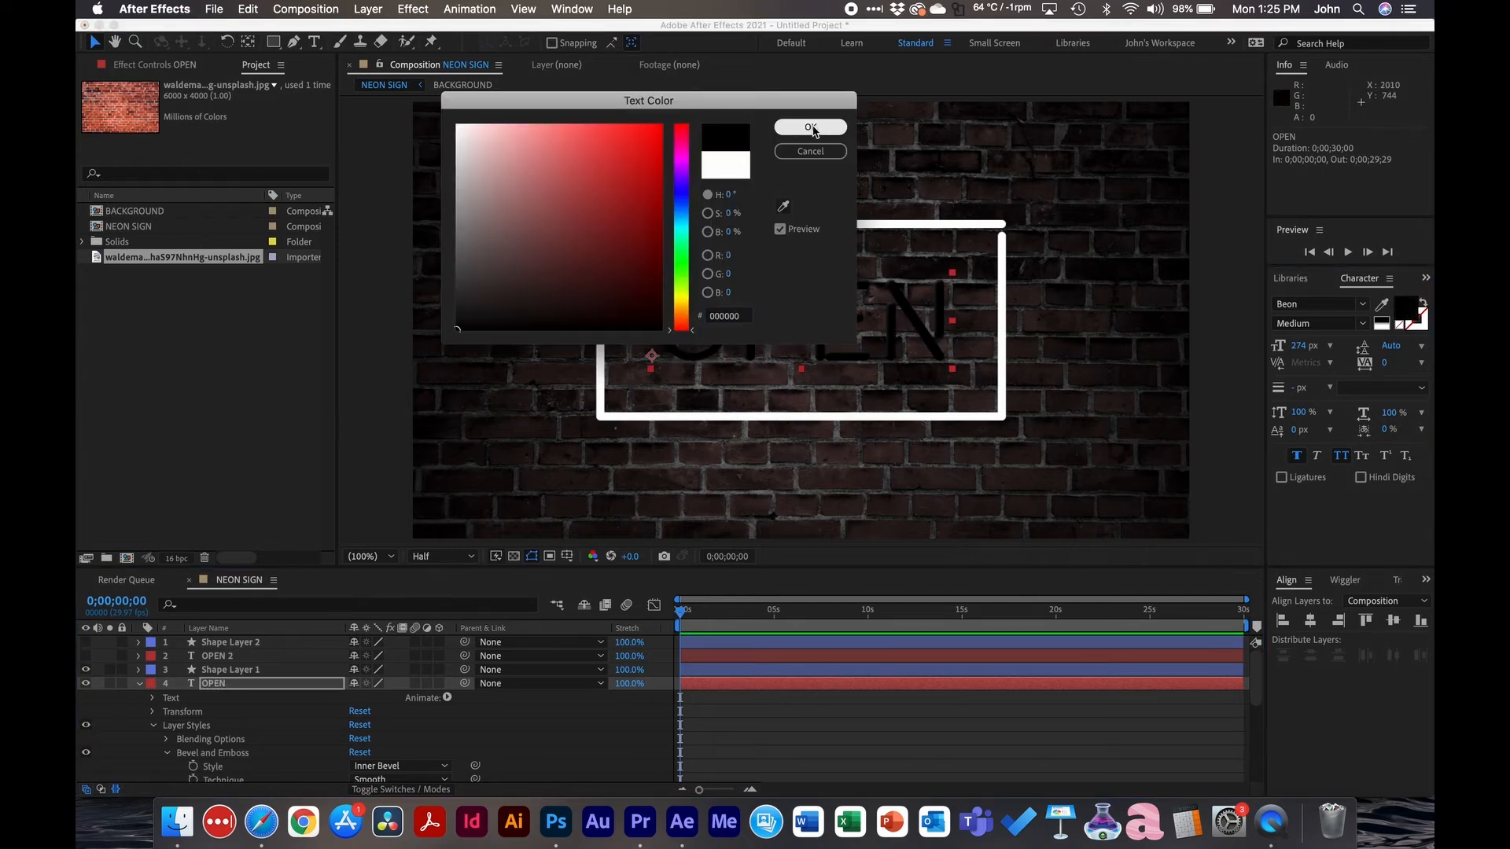
{"action": "key", "text": "Return"}
Step: Change the stroke color of Shape Layer 1 to black, 000000
{"action": "left_click", "coordinate": [232, 670]}
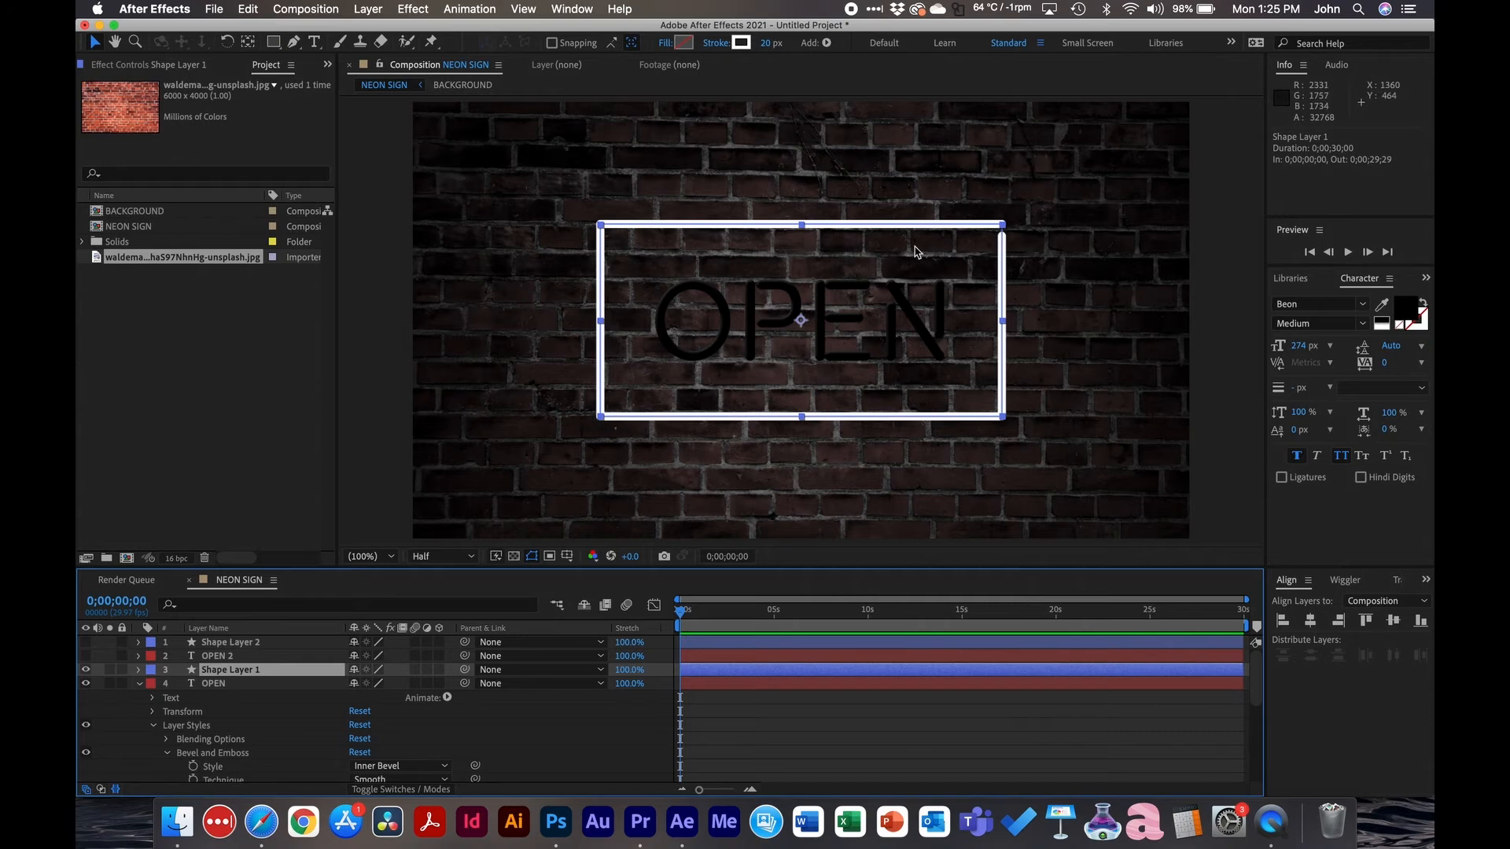
{"action": "left_click", "coordinate": [743, 45]}
{"action": "type", "text": "000000"}
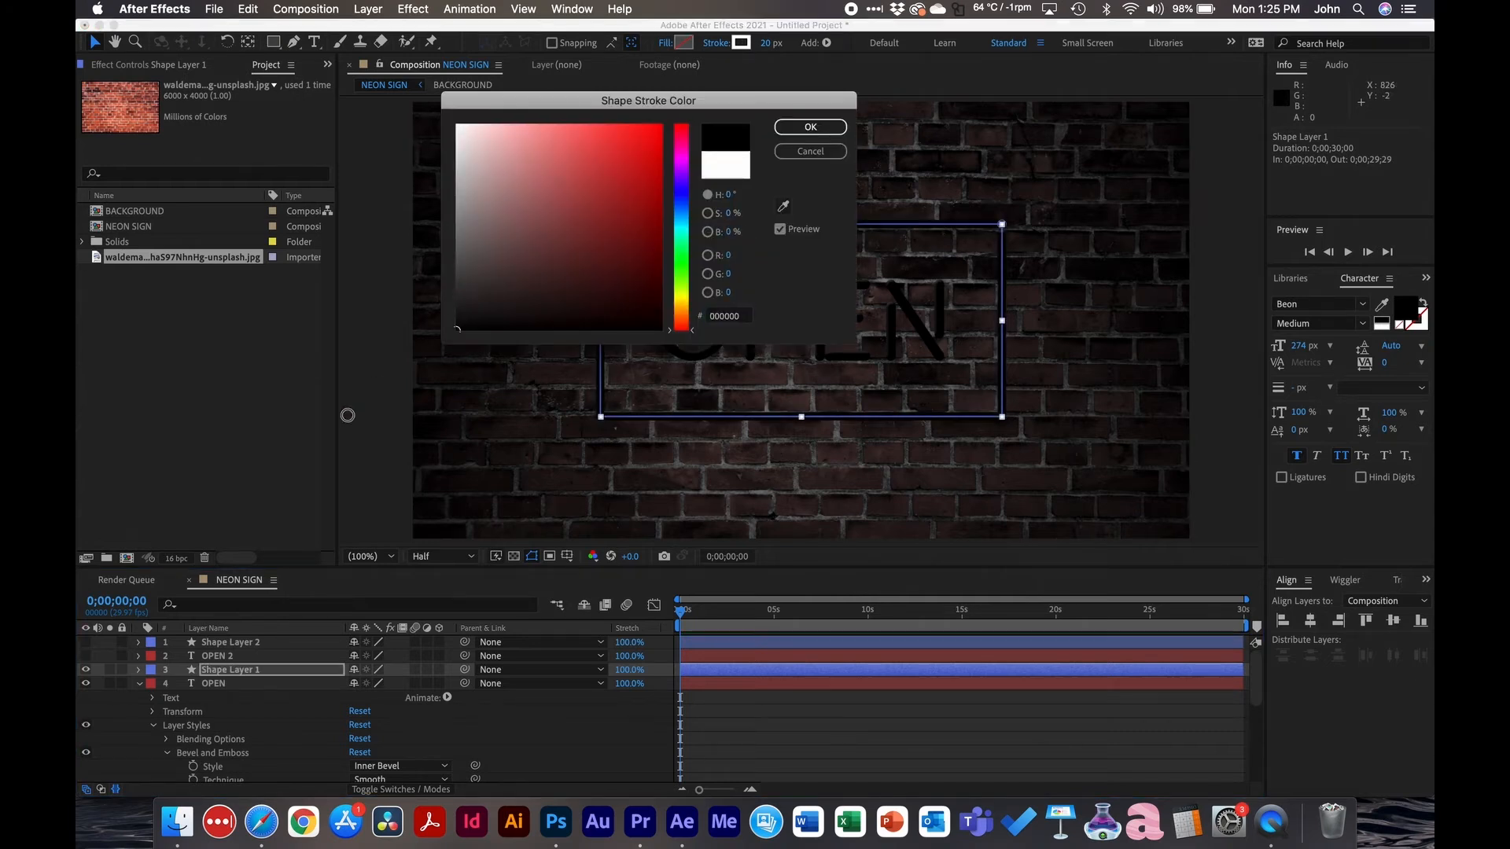
{"action": "left_click", "coordinate": [810, 126]}
Step: Set the OPEN layer's Bevel and Emboss highlight color to mid grey 727272
{"action": "scroll", "coordinate": [370, 731], "scroll_direction": "down", "scroll_amount": 5}
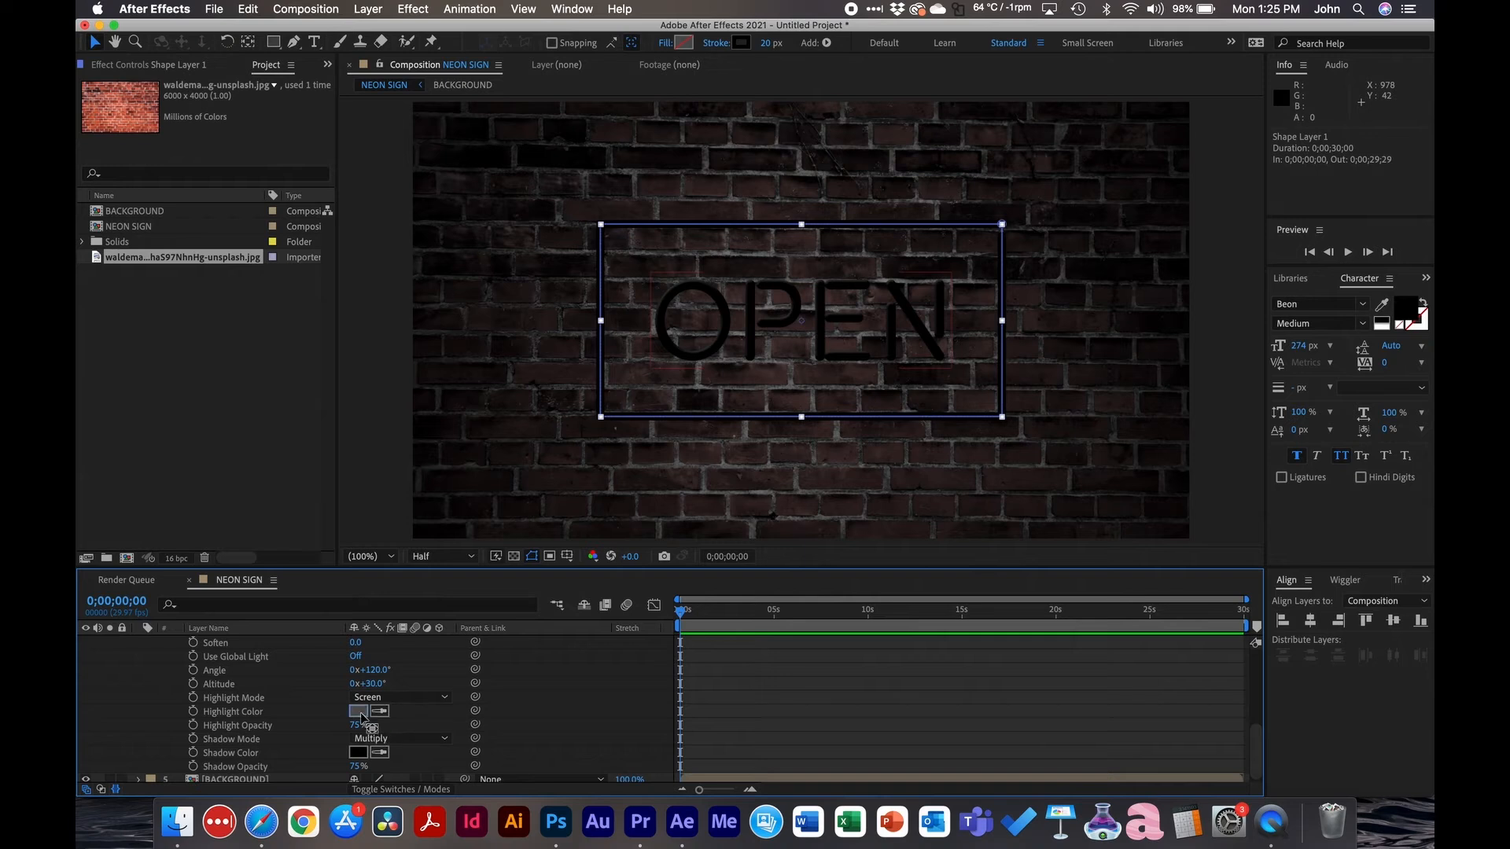
{"action": "left_click", "coordinate": [361, 717]}
{"action": "left_click", "coordinate": [457, 239]}
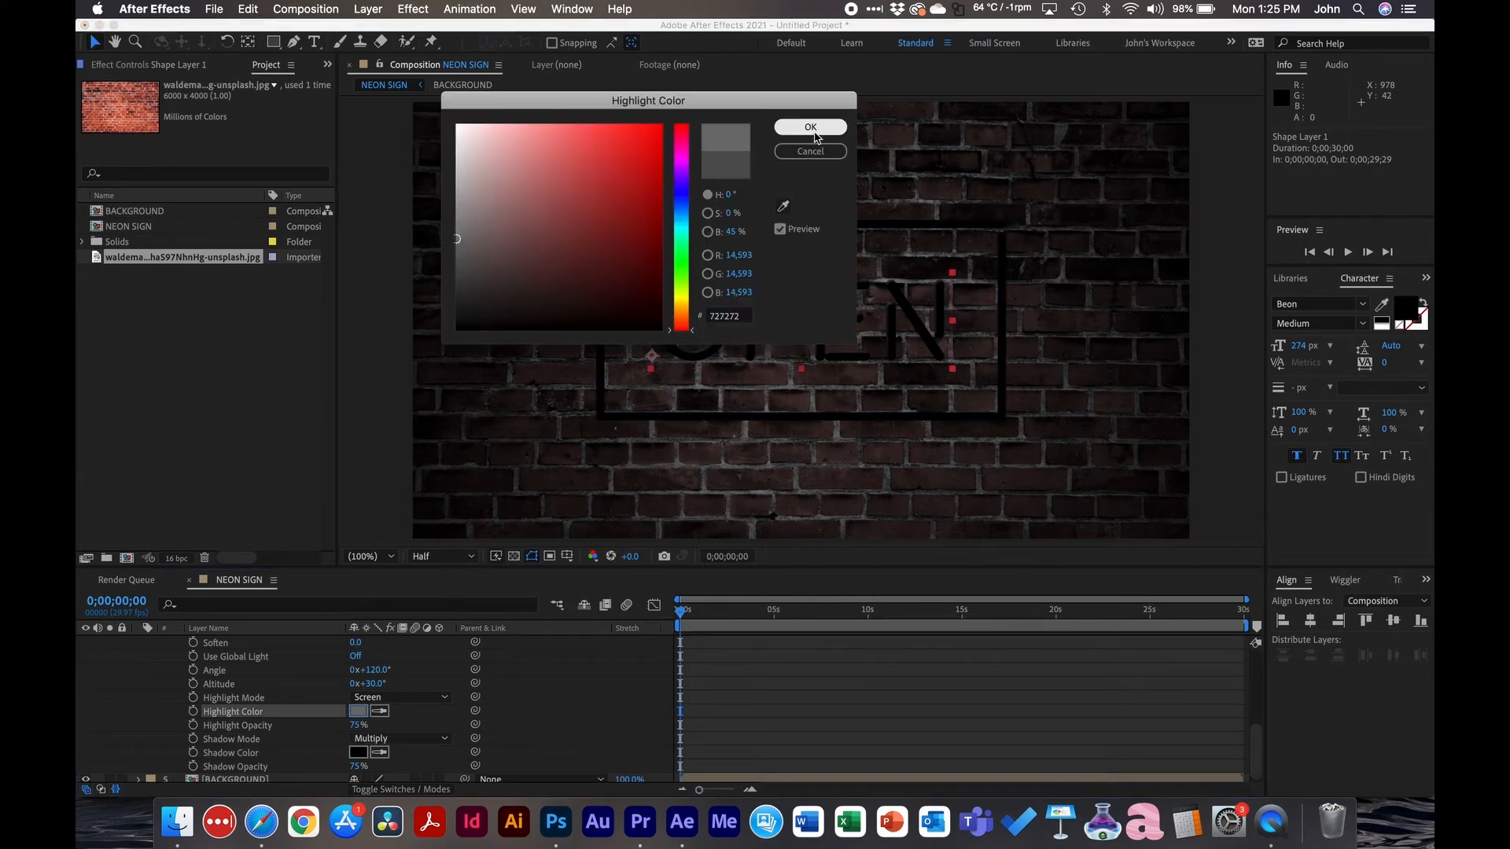
{"action": "left_click", "coordinate": [811, 128]}
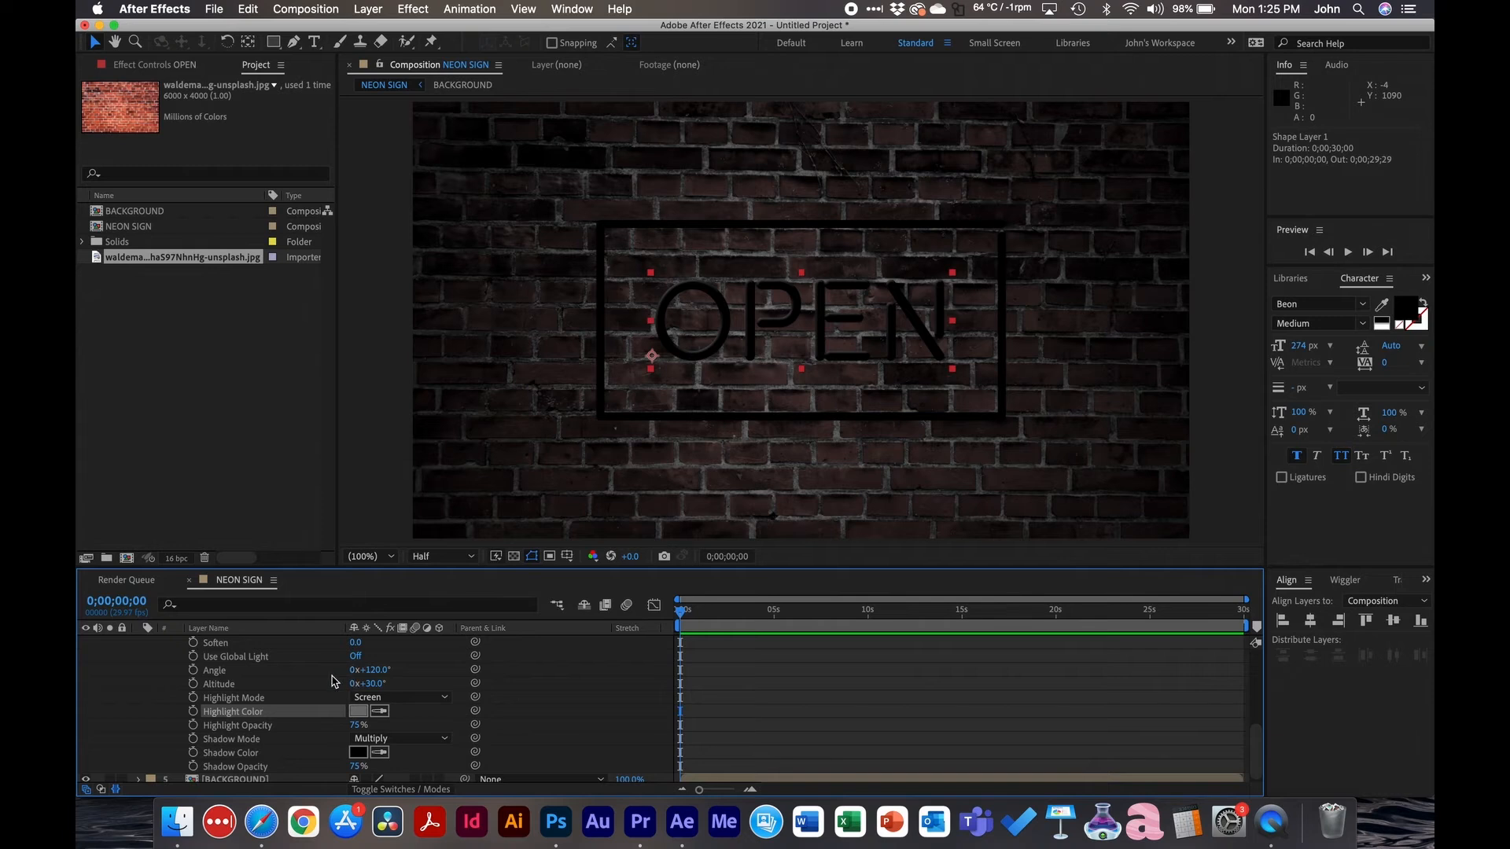
Step: Set the size of the OPEN layer's Bevel and Emboss to 13
{"action": "scroll", "coordinate": [319, 686], "scroll_direction": "up", "scroll_amount": 3}
{"action": "mouse_move", "coordinate": [356, 697]}
{"action": "left_mouse_down"}
{"action": "mouse_move", "coordinate": [396, 686]}
{"action": "mouse_move", "coordinate": [361, 687]}
{"action": "left_mouse_up"}
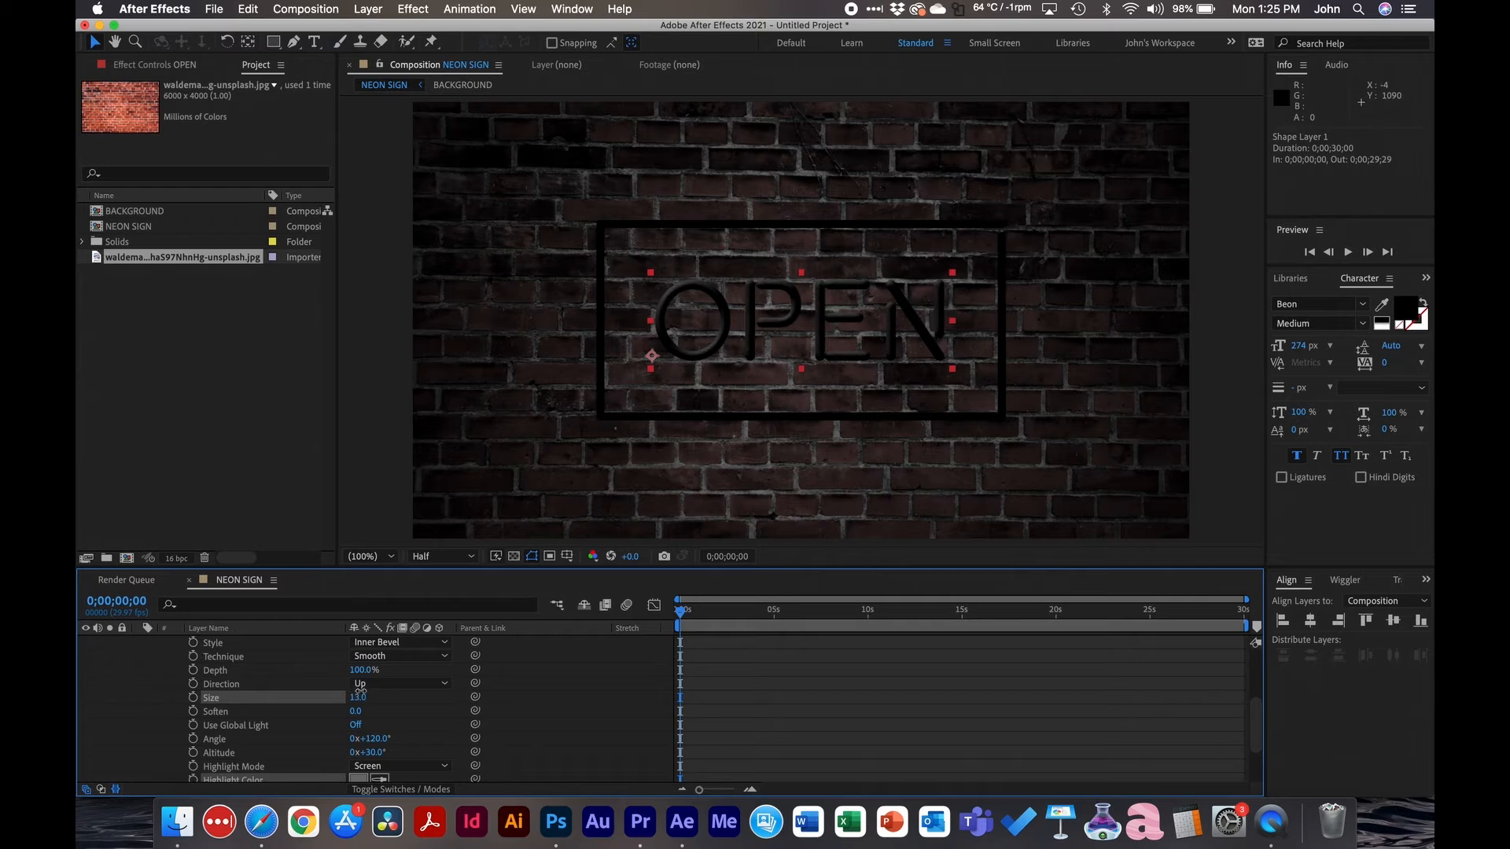
{"action": "left_click", "coordinate": [899, 687]}
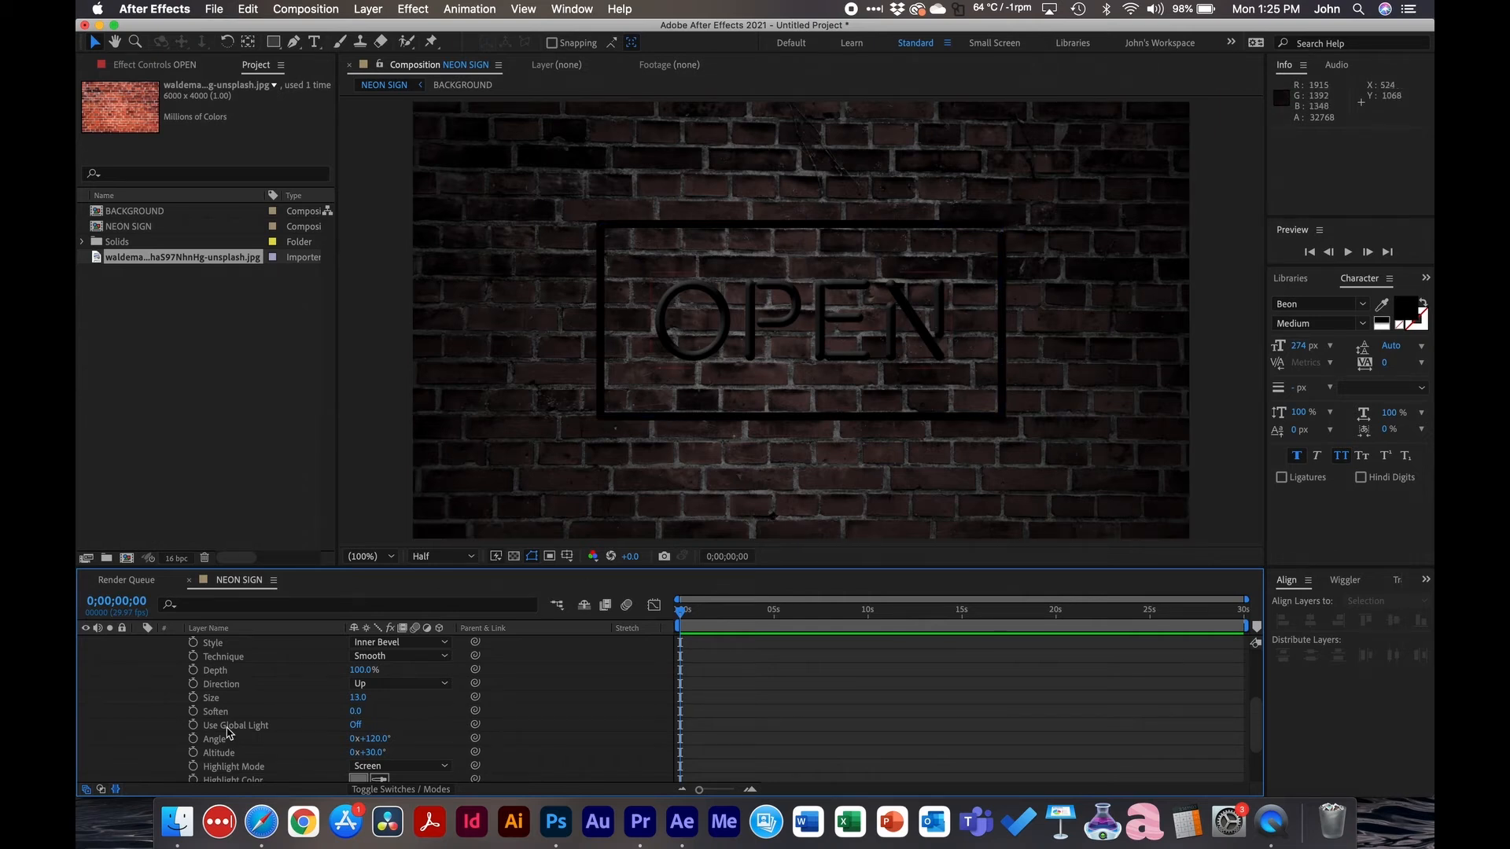
Step: Copy the Bevel and Emboss style from the OPEN layer and paste it onto Shape Layer 1
{"action": "scroll", "coordinate": [228, 733], "scroll_direction": "up", "scroll_amount": 5}
{"action": "left_click", "coordinate": [185, 713]}
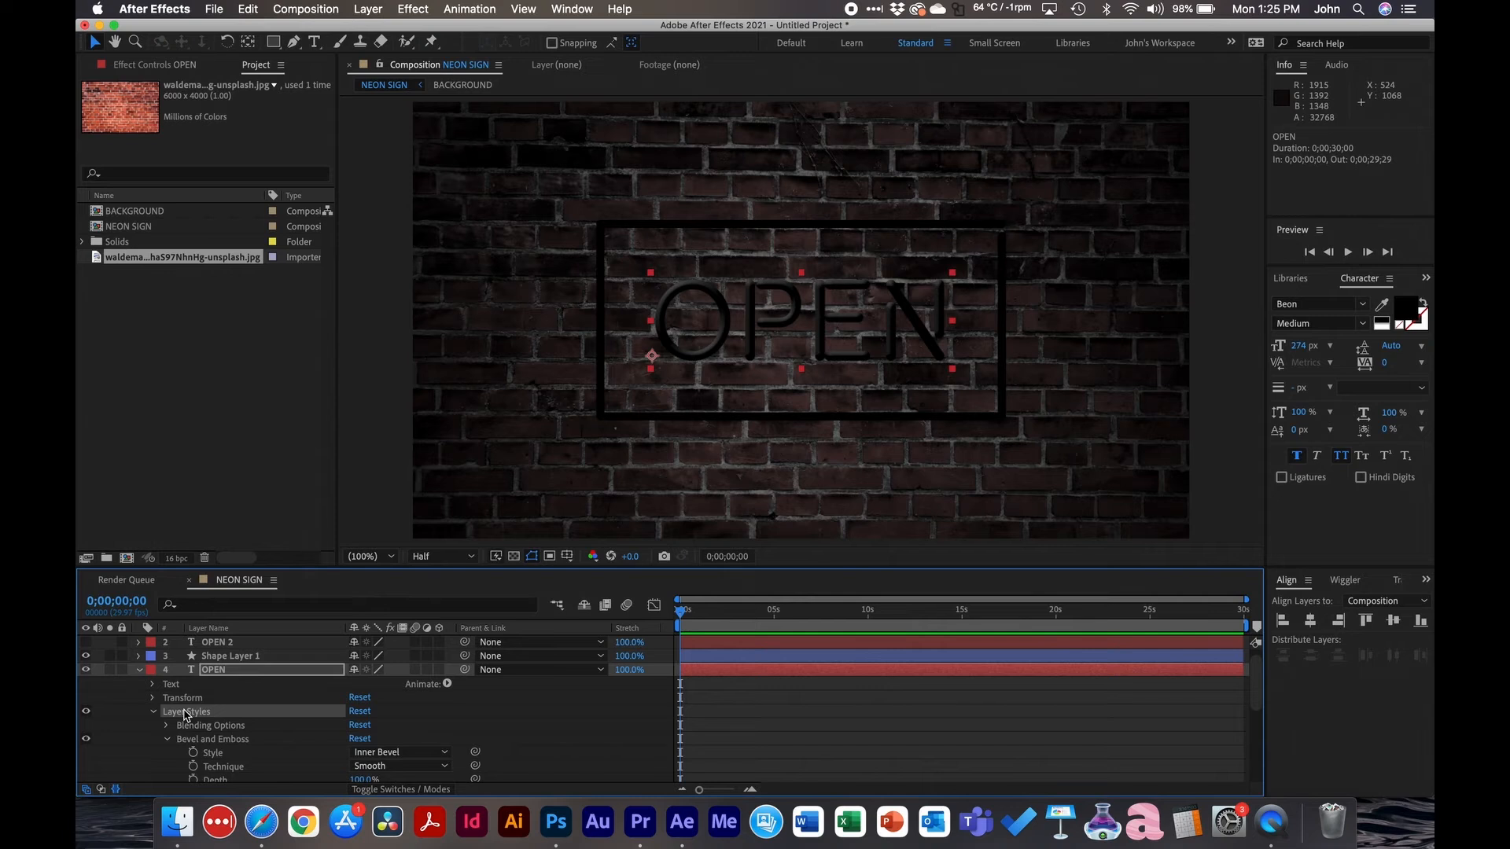
{"action": "left_click", "coordinate": [203, 740]}
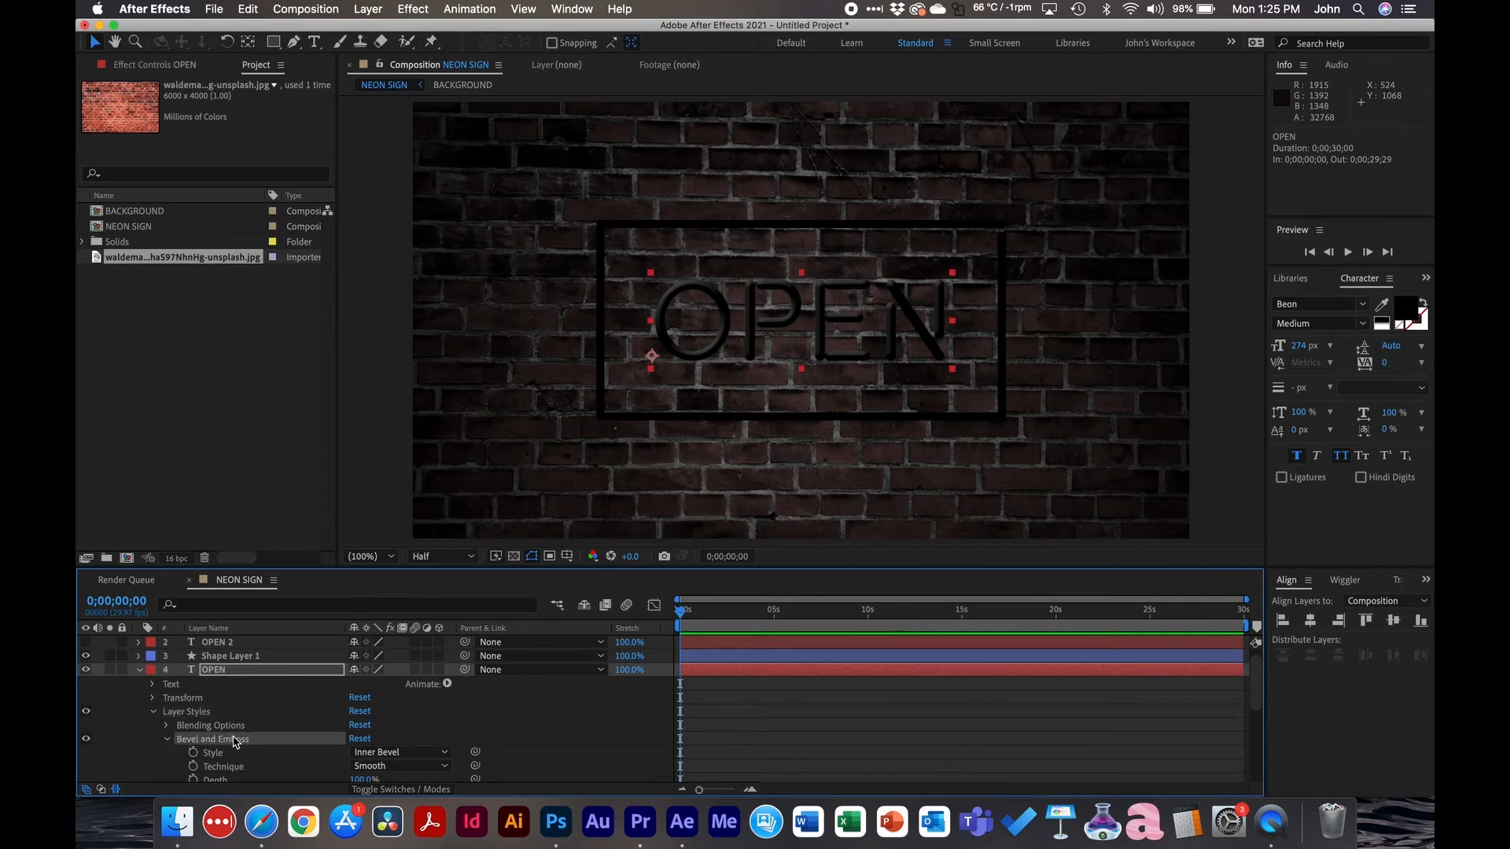
{"action": "left_click", "coordinate": [239, 658]}
{"action": "scroll", "coordinate": [241, 663], "scroll_direction": "up", "scroll_amount": 1}
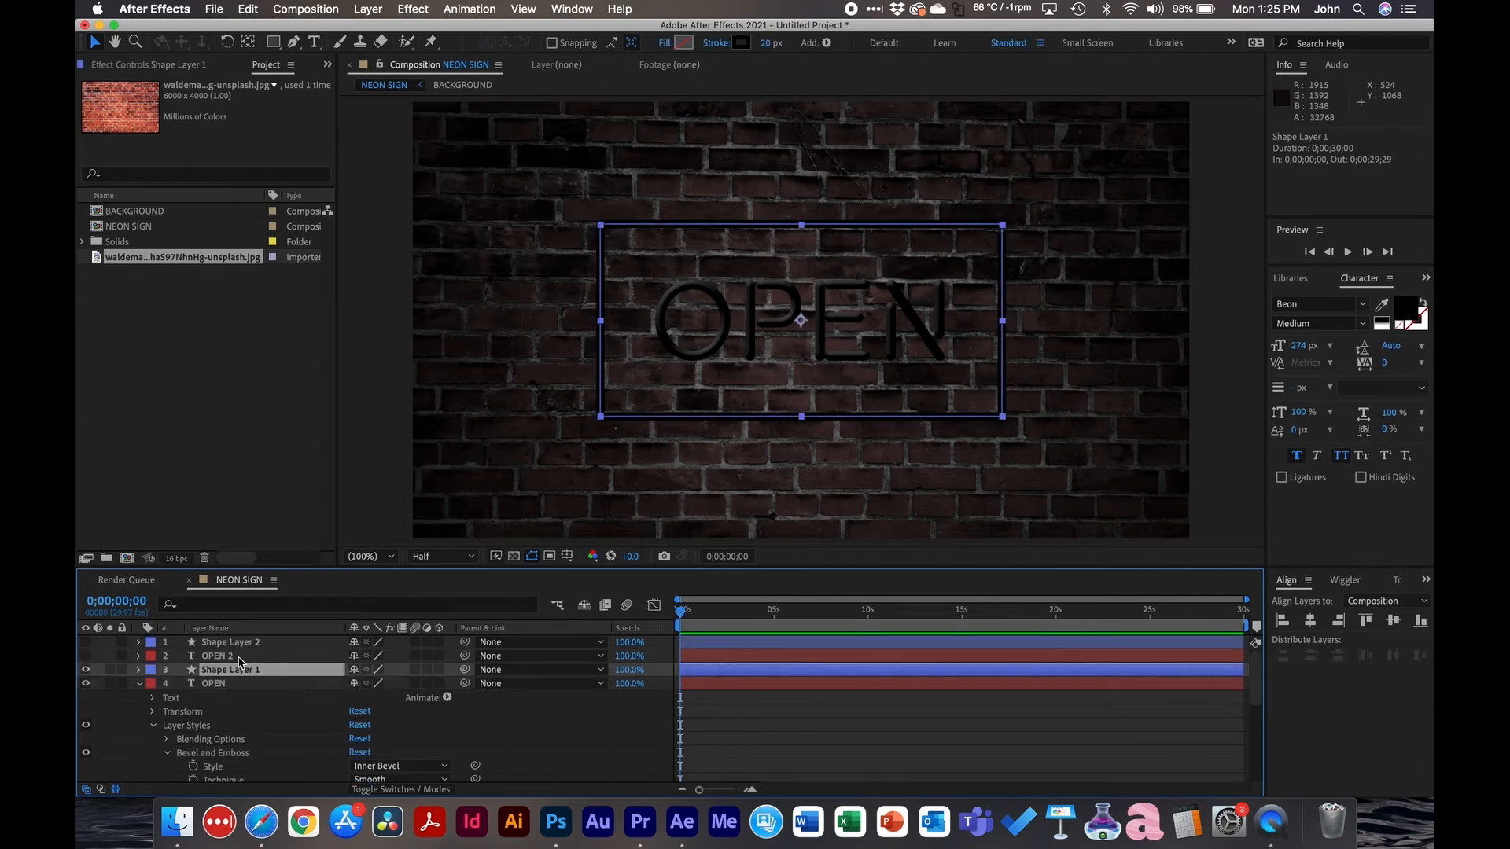
{"action": "key", "text": "super+v"}
{"action": "left_click", "coordinate": [791, 689]}
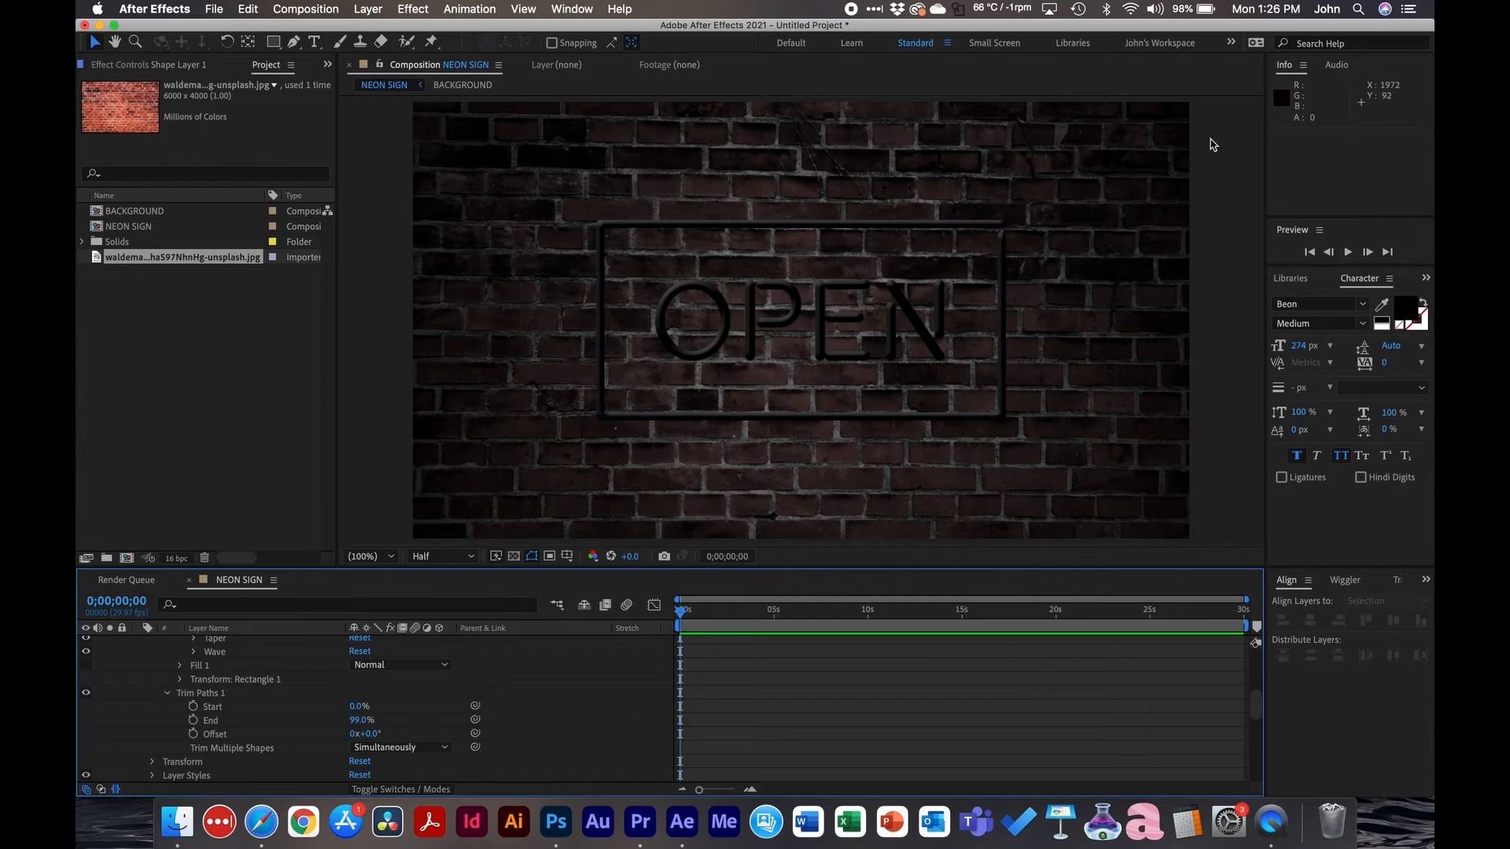
Step: Collapse the properties of Shape Layer 1 and OPEN, and make Shape Layer 2 and OPEN 2 visible again
{"action": "scroll", "coordinate": [236, 707], "scroll_direction": "up", "scroll_amount": 5}
{"action": "left_click", "coordinate": [140, 670]}
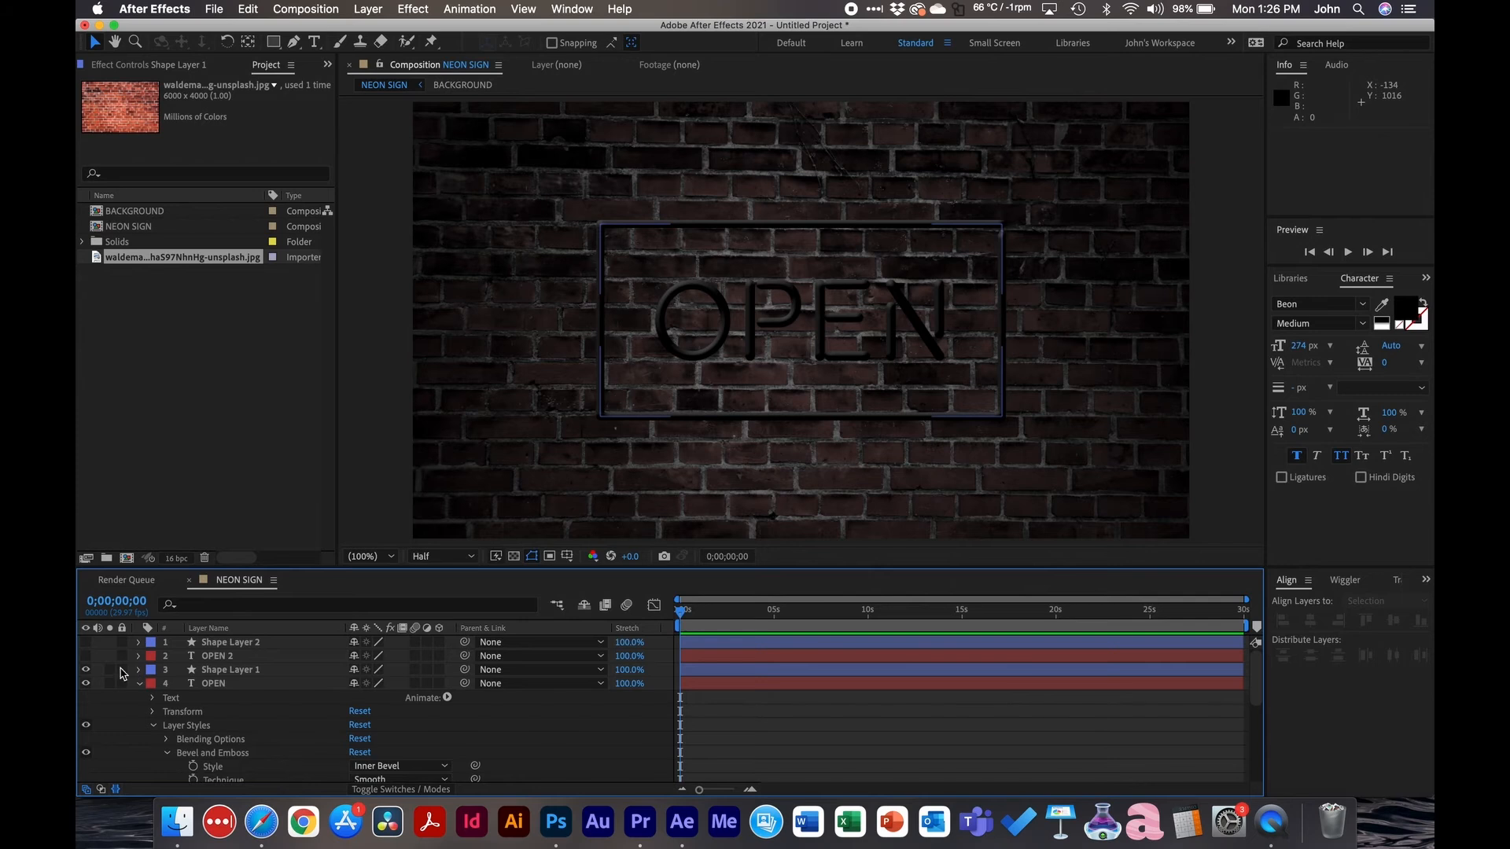
{"action": "left_click", "coordinate": [142, 686]}
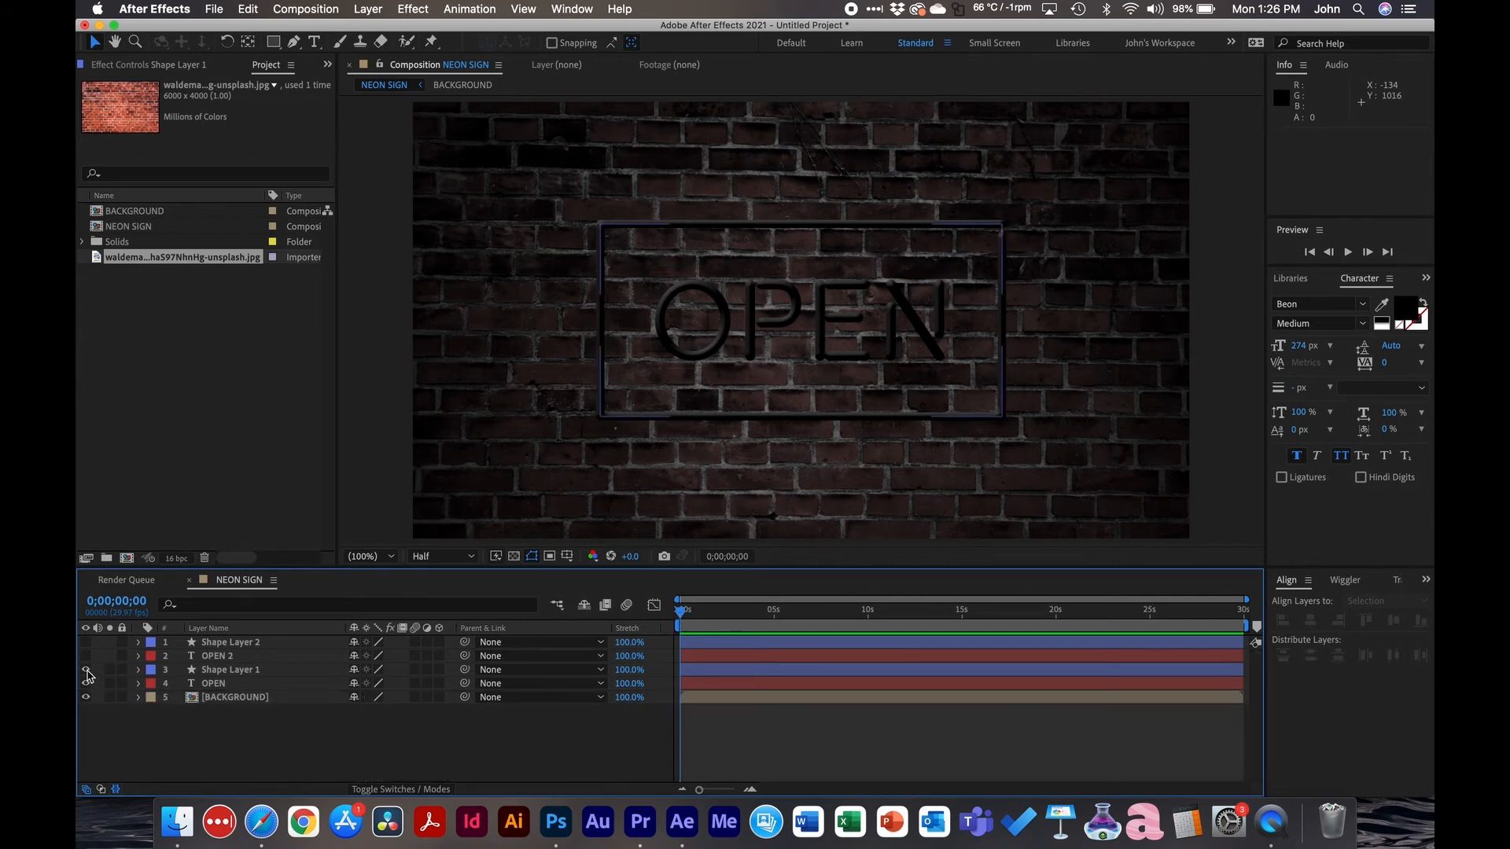
{"action": "left_click_drag", "start_coordinate": [85, 670], "coordinate": [86, 642]}
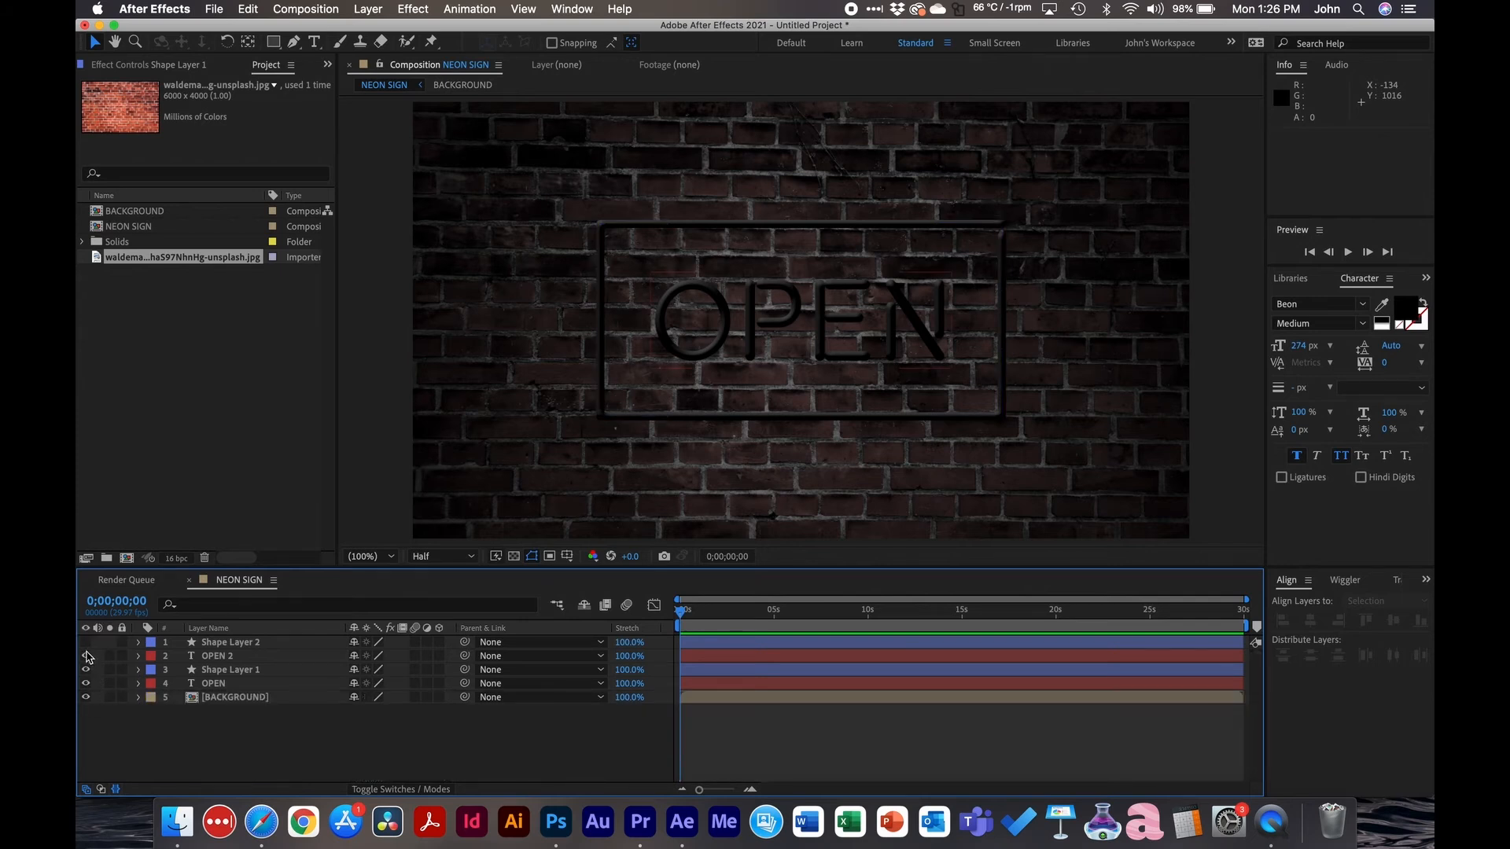
Step: Change the text color of the OPEN 2 layer to fully saturated bright red
{"action": "left_click", "coordinate": [233, 659]}
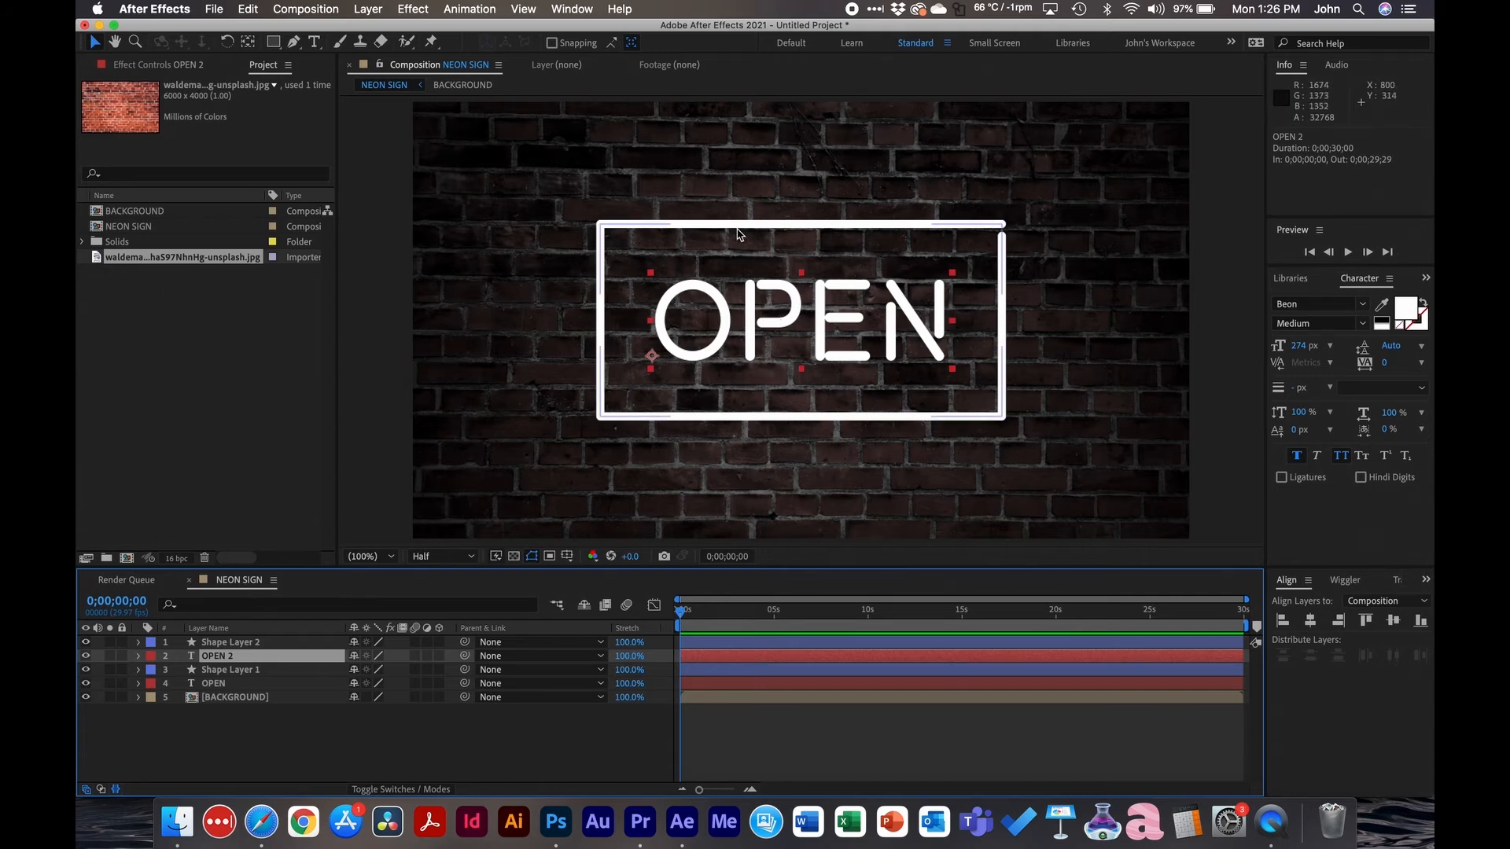
{"action": "double_click", "coordinate": [805, 320]}
{"action": "left_click", "coordinate": [1413, 316]}
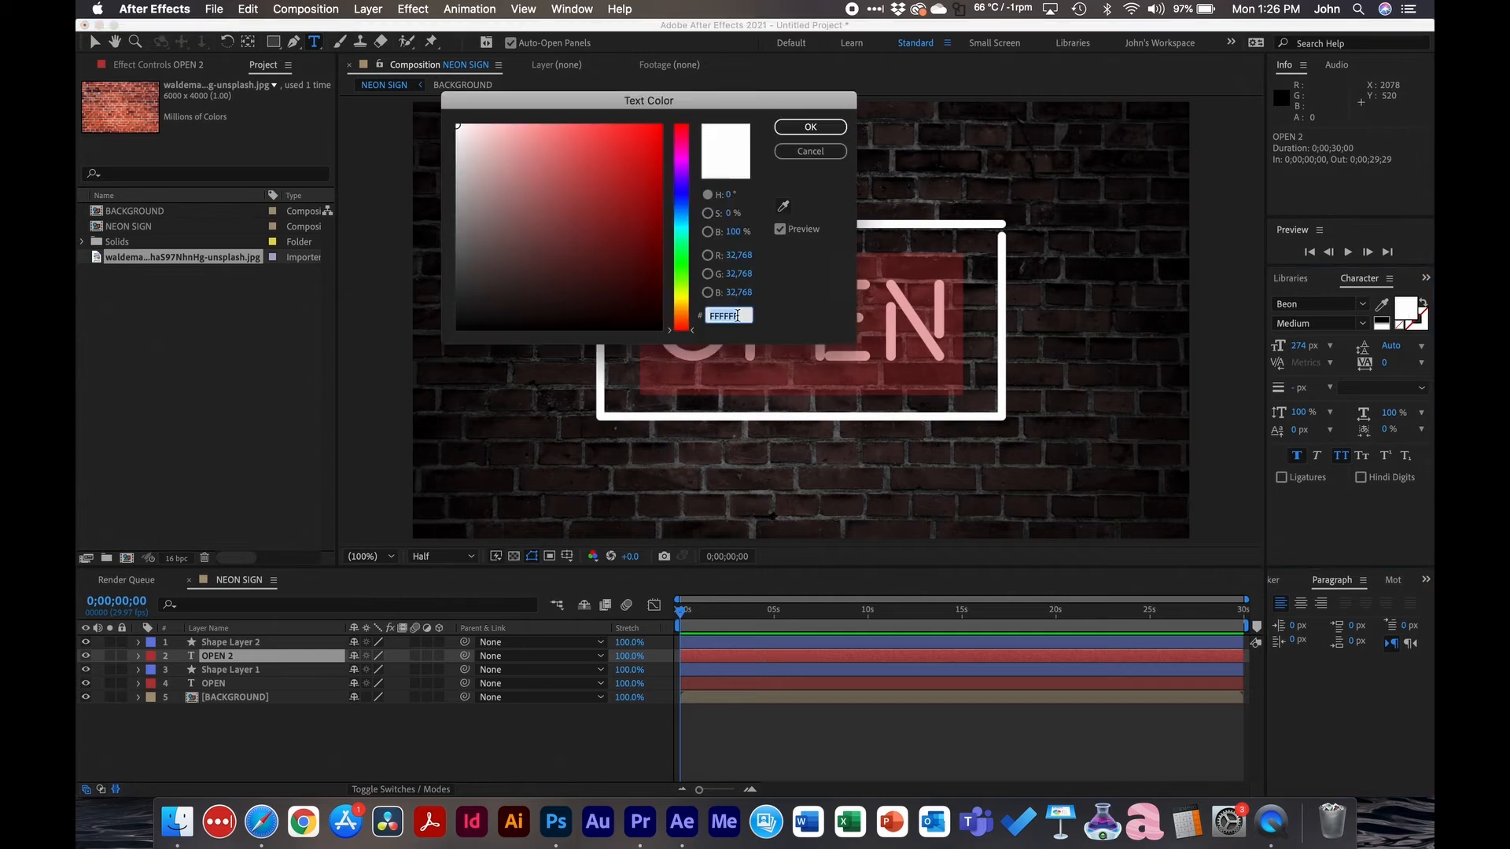
{"action": "left_click", "coordinate": [661, 126]}
{"action": "left_click", "coordinate": [797, 126]}
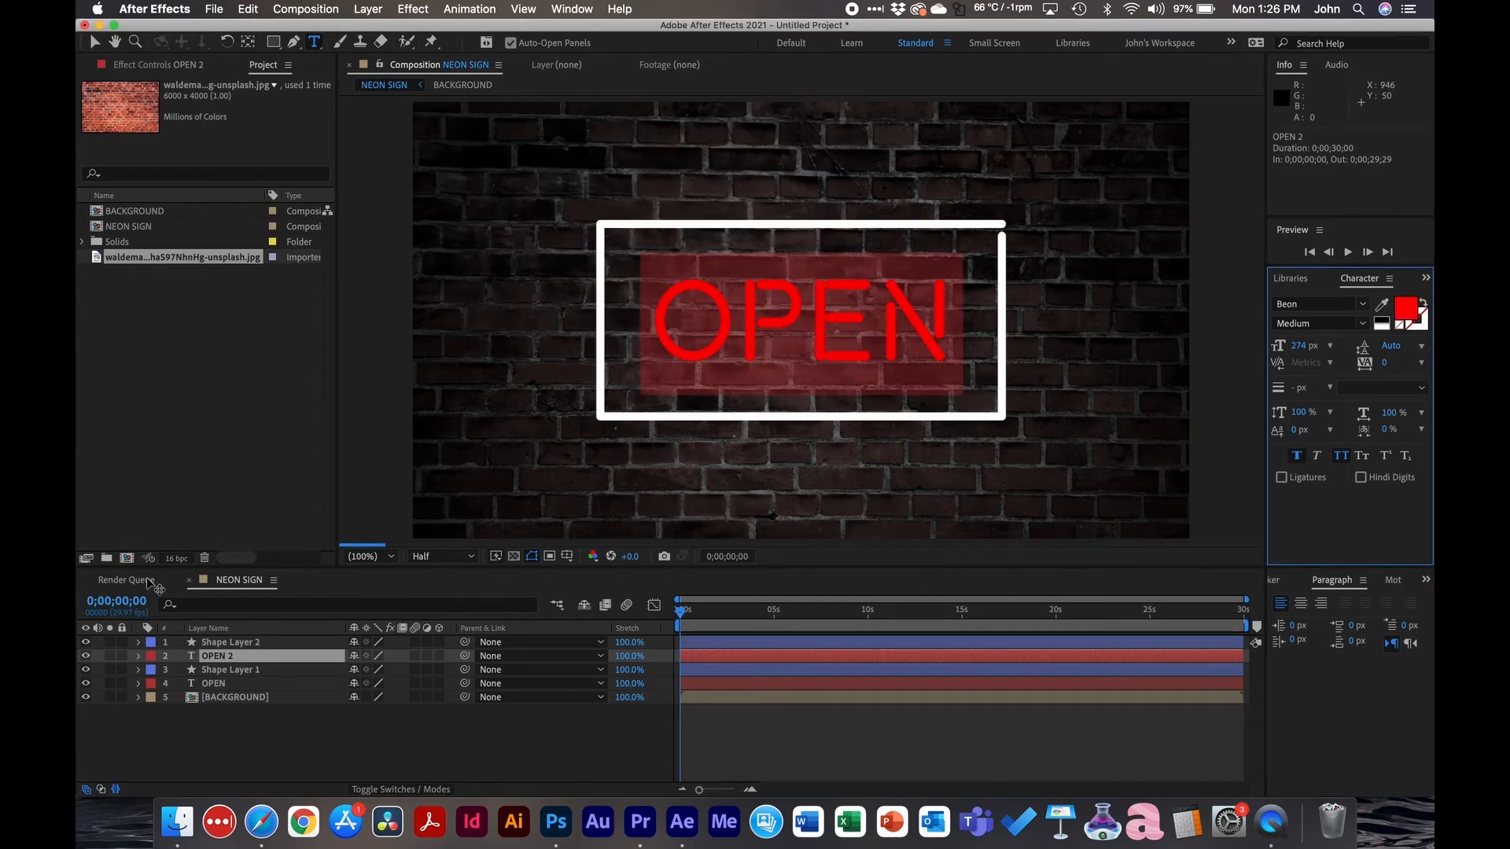
Step: Change the stroke color of Shape Layer 2 to blue, 000FFF, and deselect all layers
{"action": "left_click", "coordinate": [234, 642]}
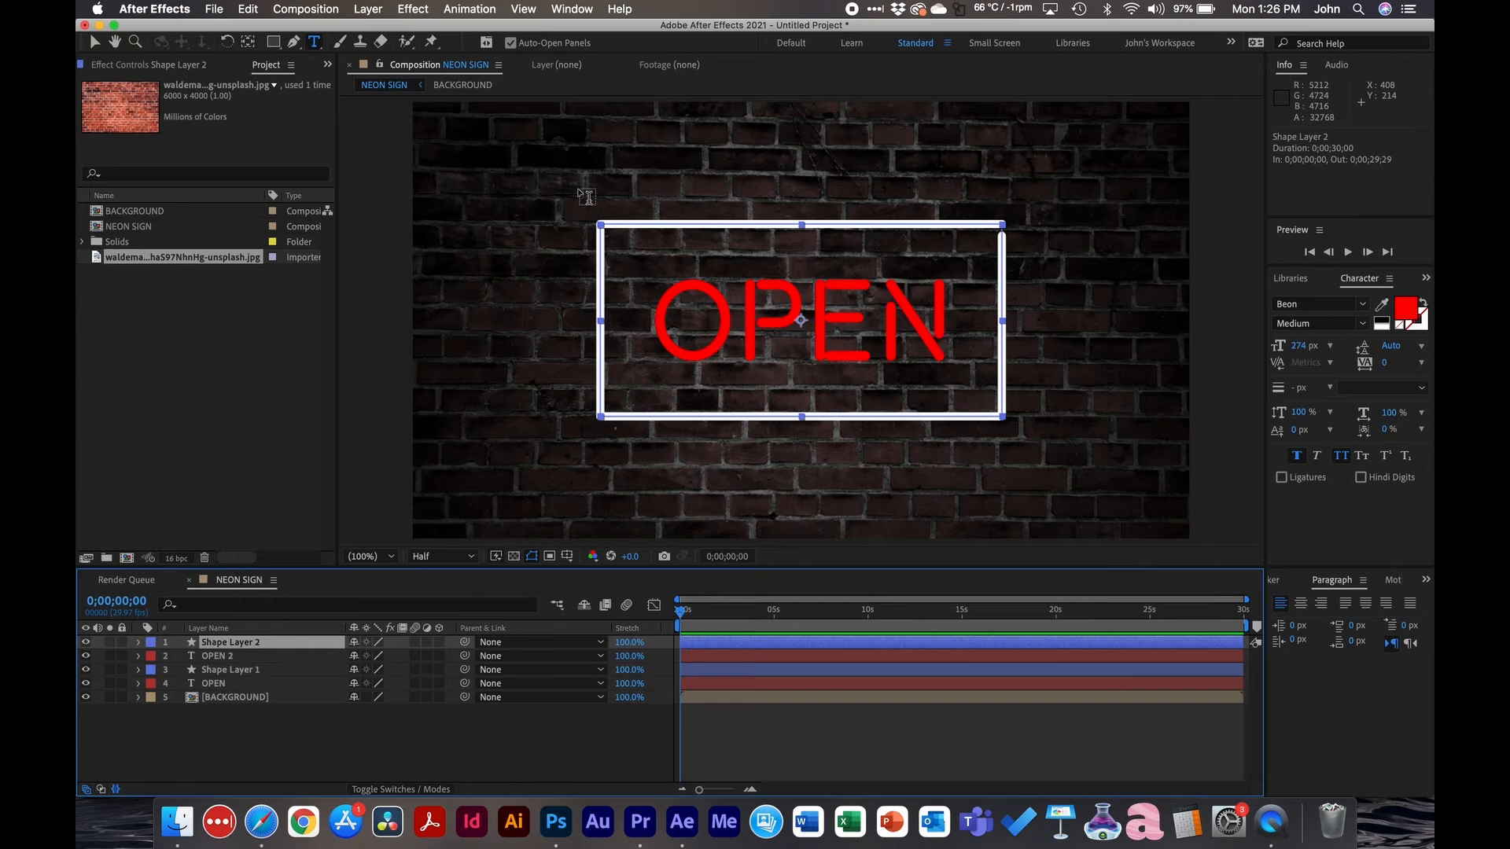
{"action": "key", "text": "v"}
{"action": "left_click", "coordinate": [741, 43]}
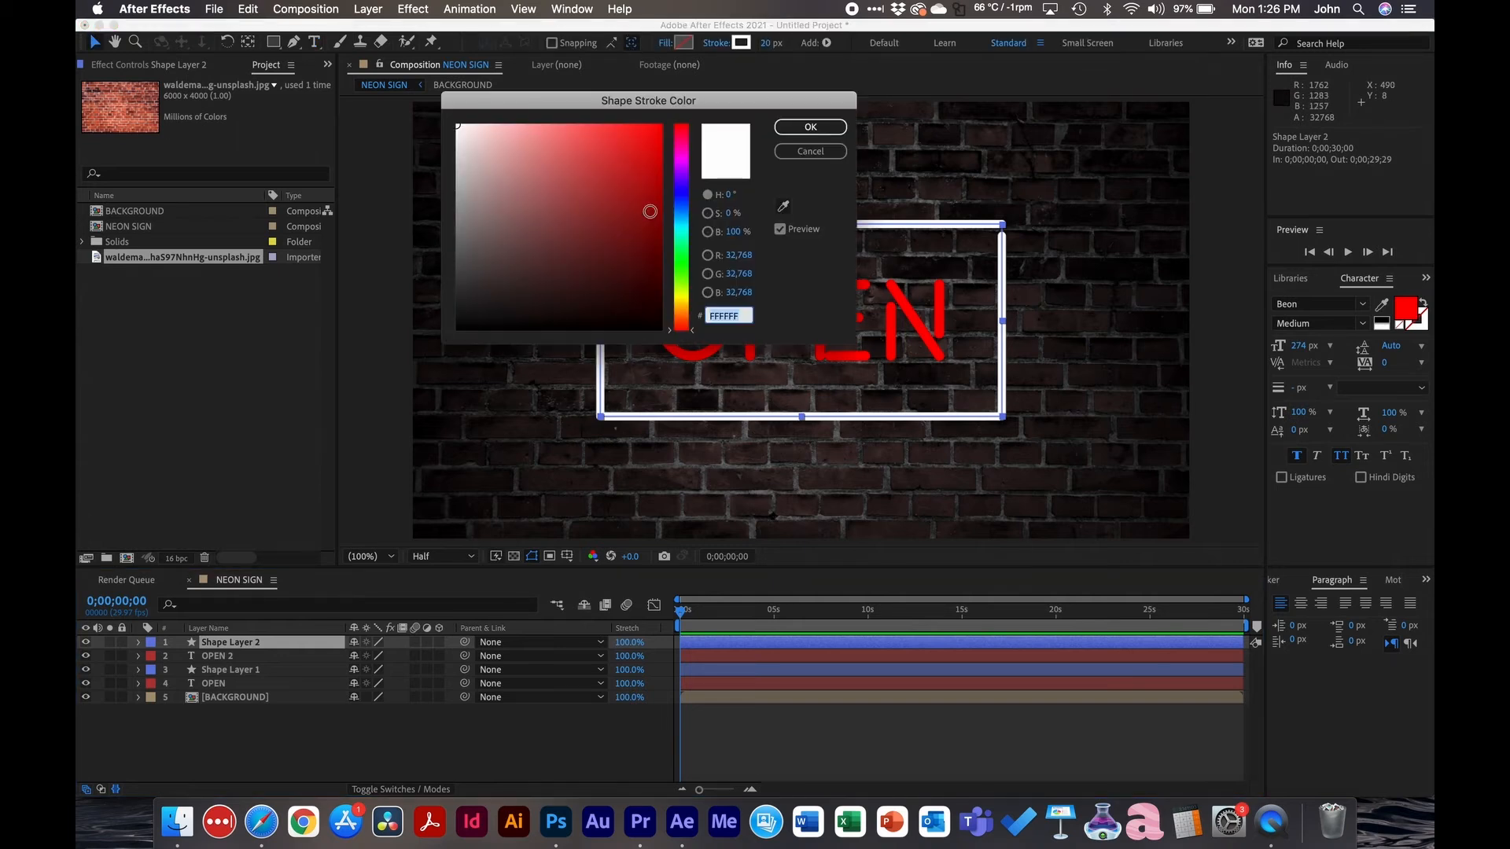
{"action": "left_click", "coordinate": [681, 194]}
{"action": "left_click", "coordinate": [640, 136]}
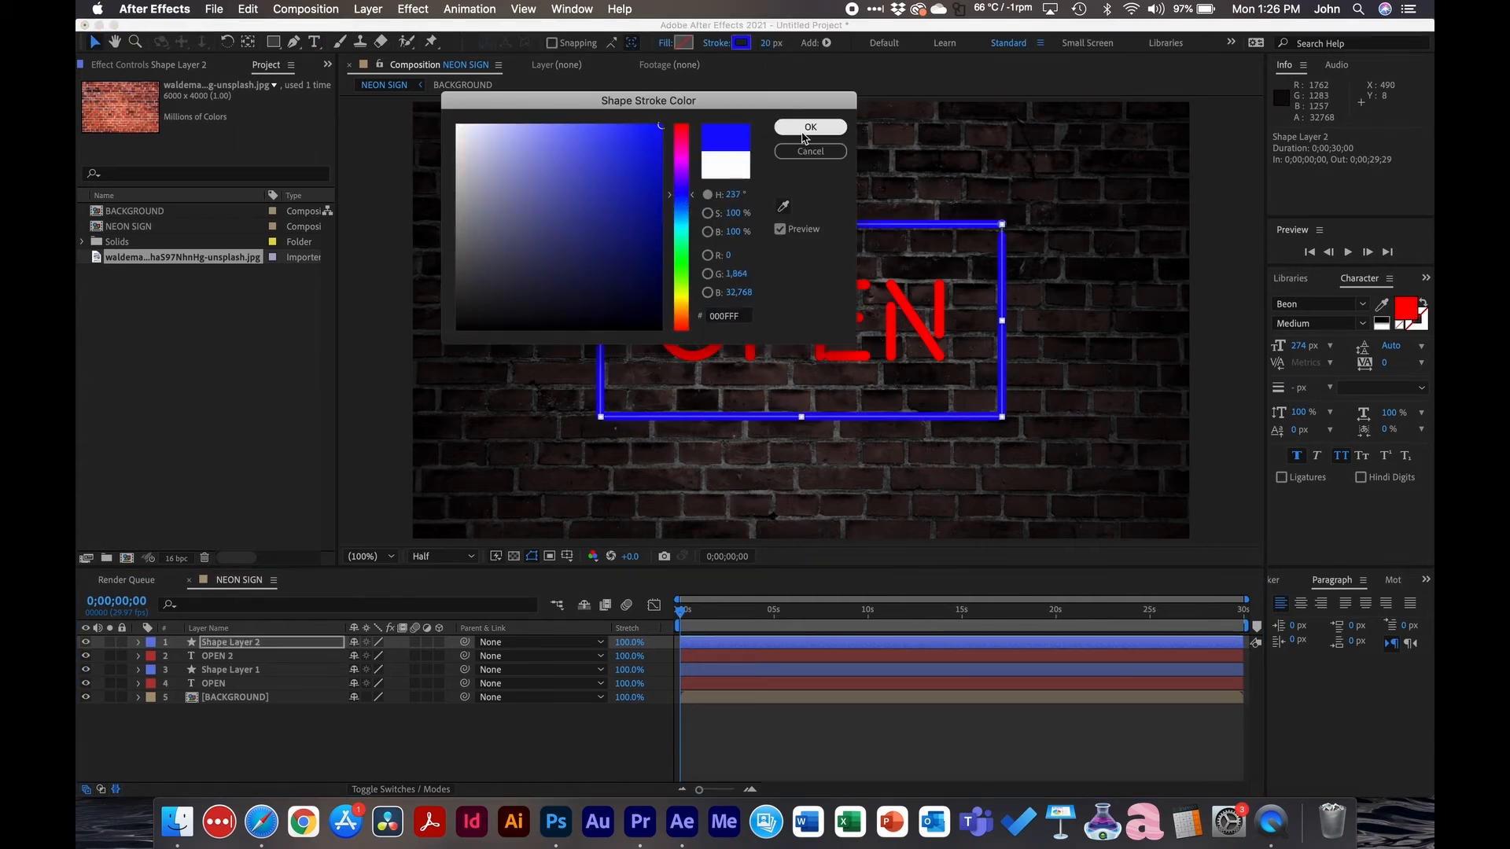
{"action": "left_click", "coordinate": [809, 127]}
{"action": "key", "text": "F2"}
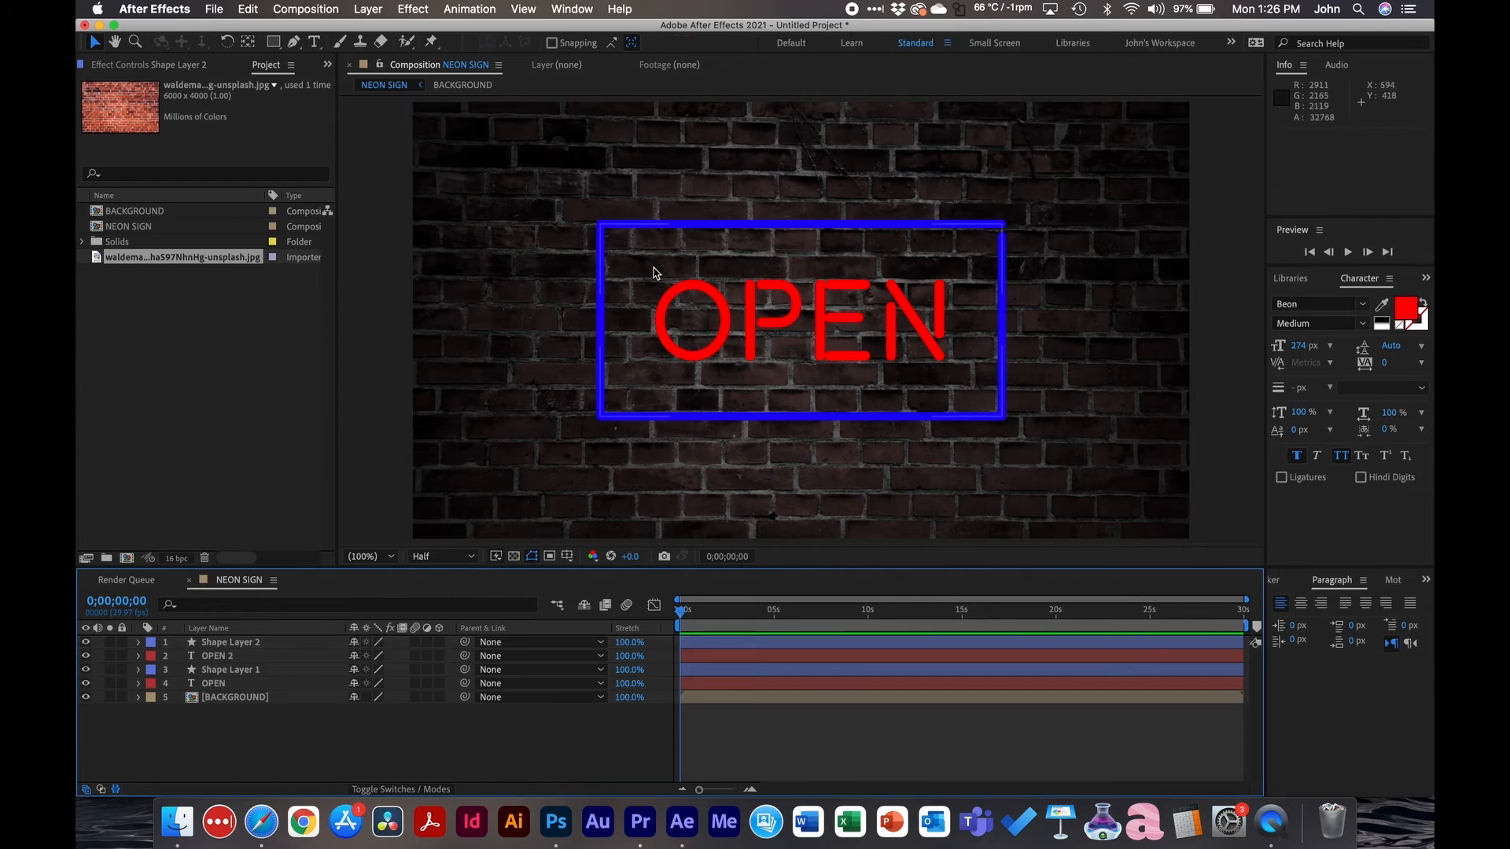
Step: Add an Inner Glow layer style to the OPEN 2 text layer and reveal its settings
{"action": "left_click", "coordinate": [936, 315]}
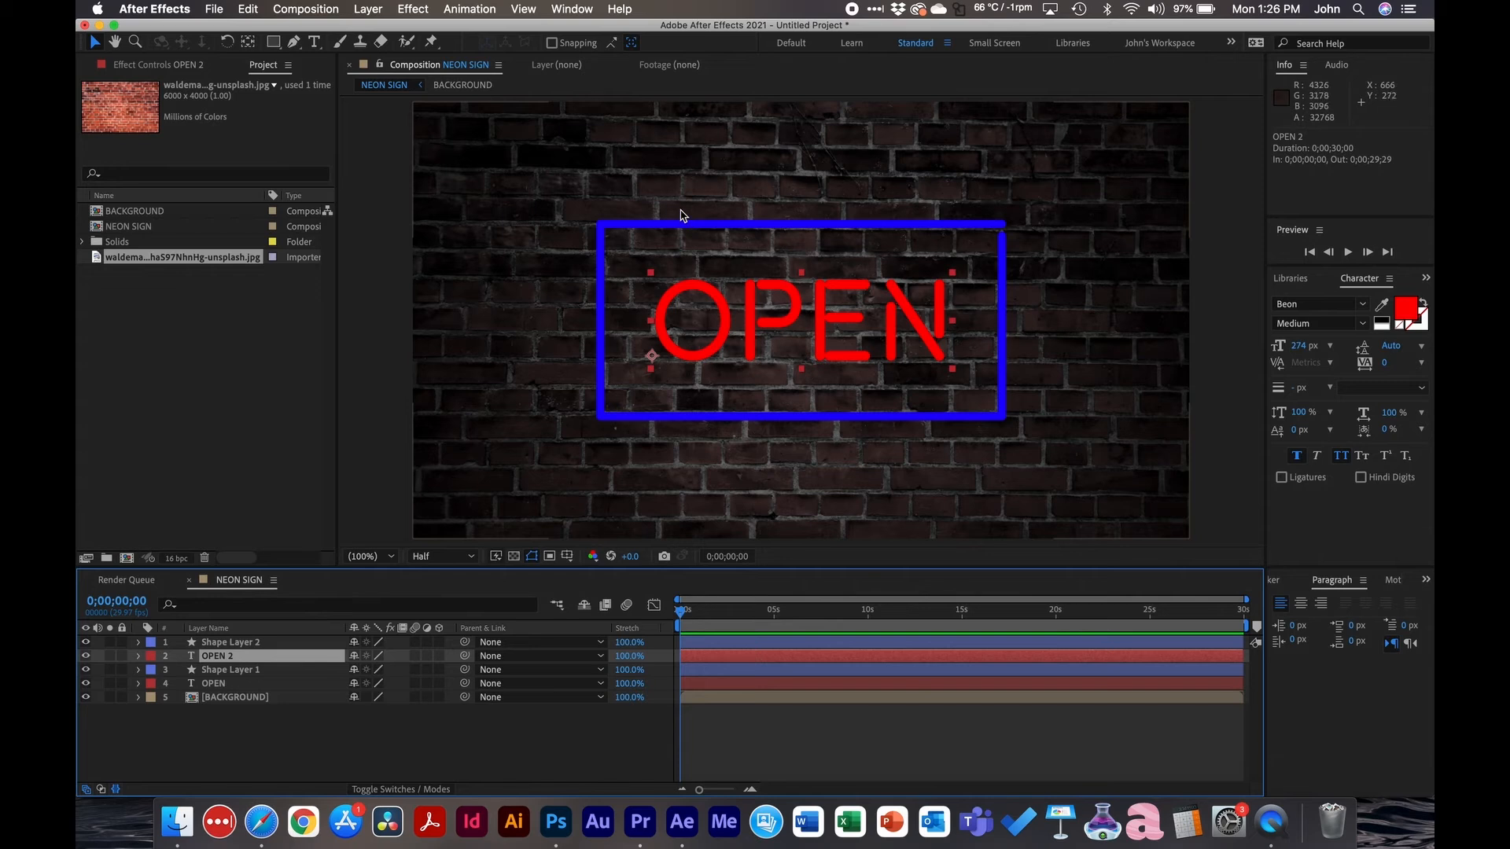
{"action": "right_click", "coordinate": [222, 660]}
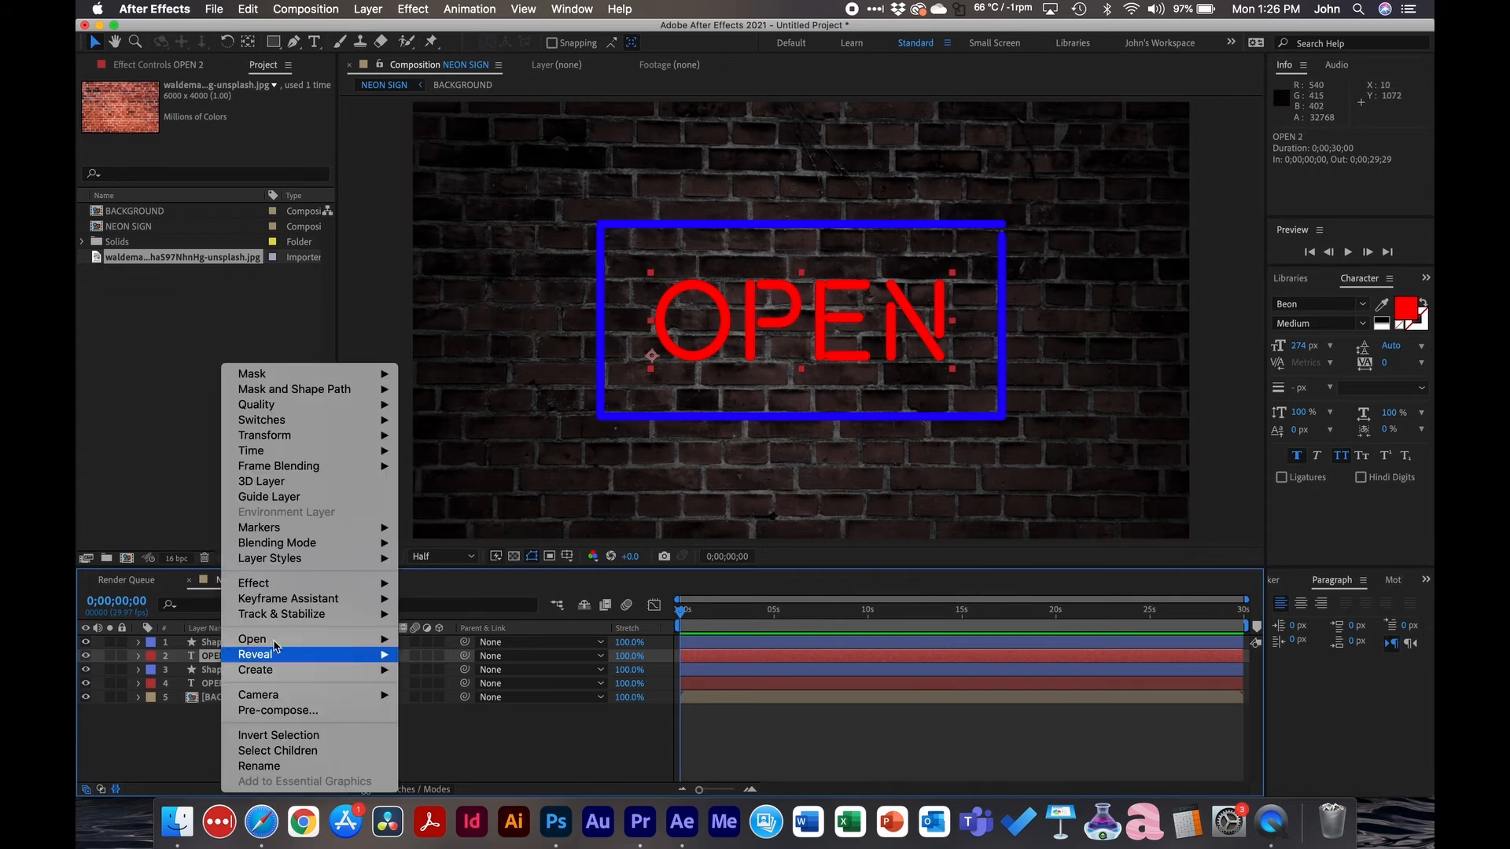
{"action": "mouse_move", "coordinate": [319, 559]}
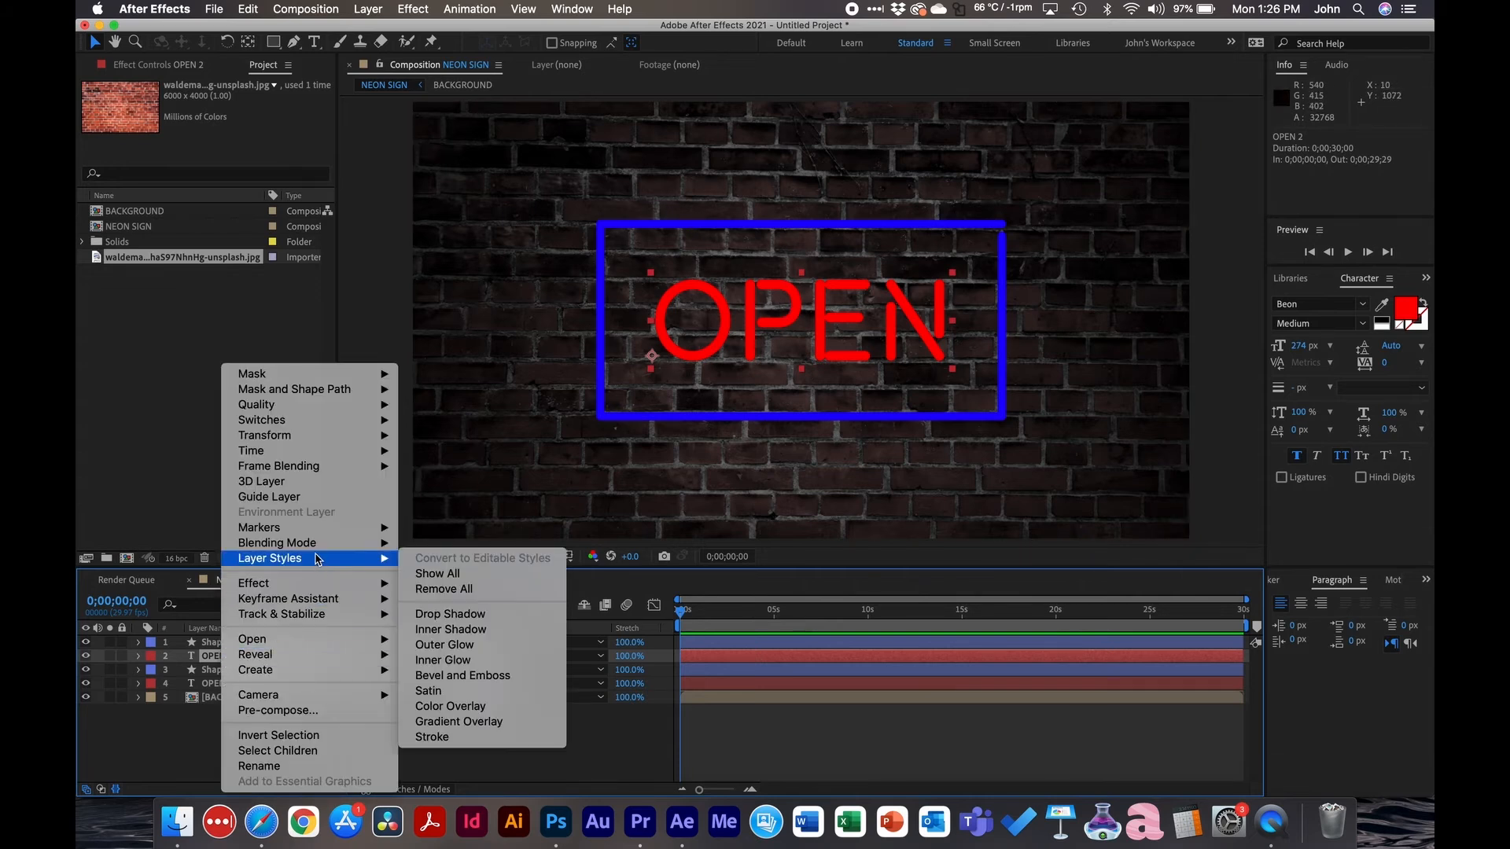
{"action": "left_click", "coordinate": [472, 661]}
{"action": "left_click", "coordinate": [169, 725]}
{"action": "scroll", "coordinate": [259, 711], "scroll_direction": "down", "scroll_amount": 4}
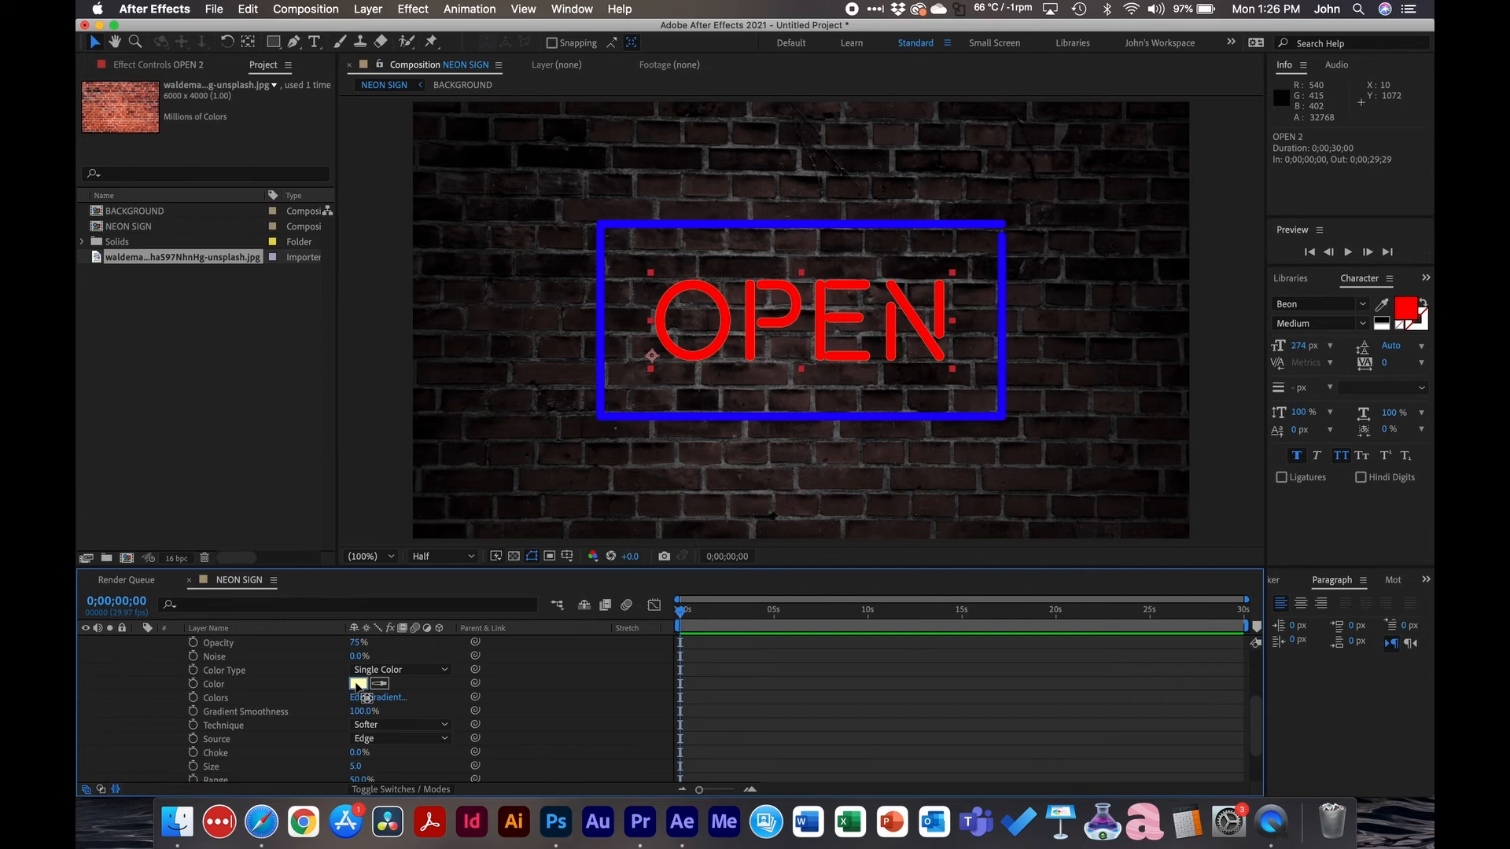
Step: Set the Inner Glow color of OPEN 2 to white, FFFFFF, and its source to Center
{"action": "left_click", "coordinate": [358, 684]}
{"action": "left_click_drag", "start_coordinate": [510, 227], "coordinate": [454, 122]}
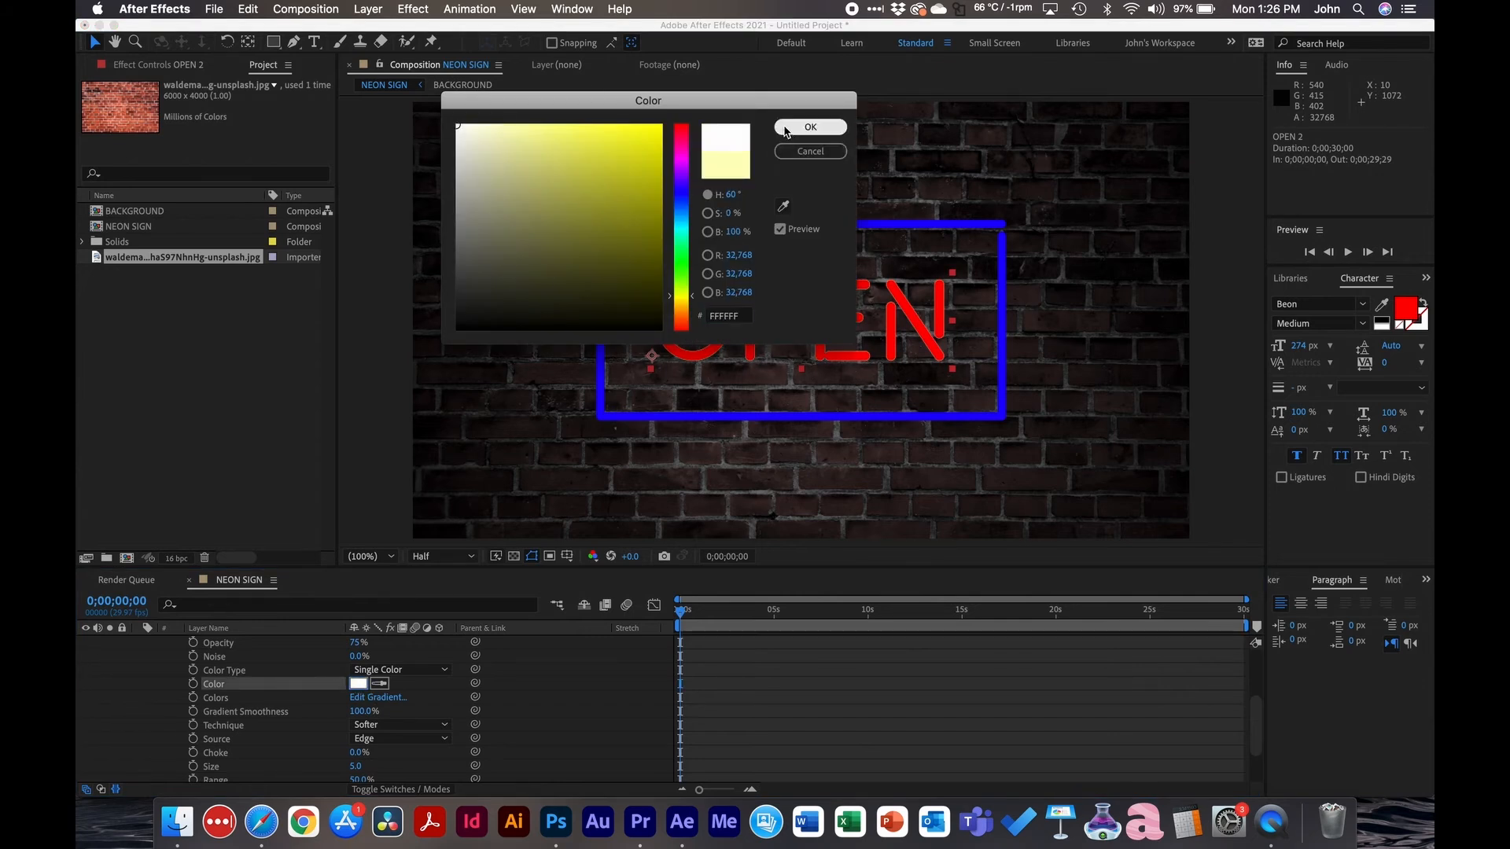
{"action": "left_click", "coordinate": [810, 127]}
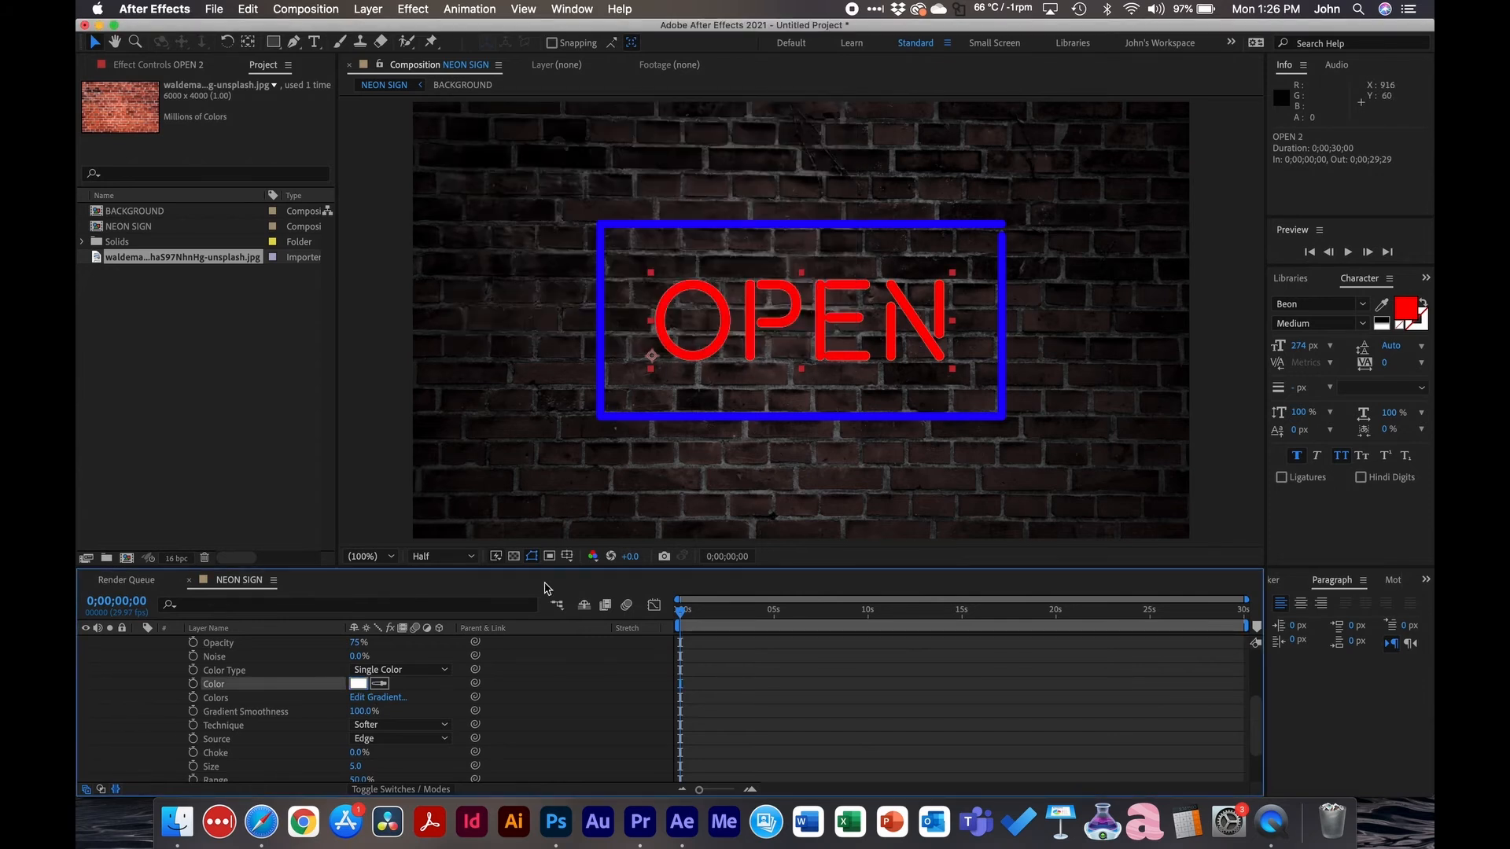
{"action": "left_click", "coordinate": [275, 740]}
{"action": "left_click", "coordinate": [391, 739]}
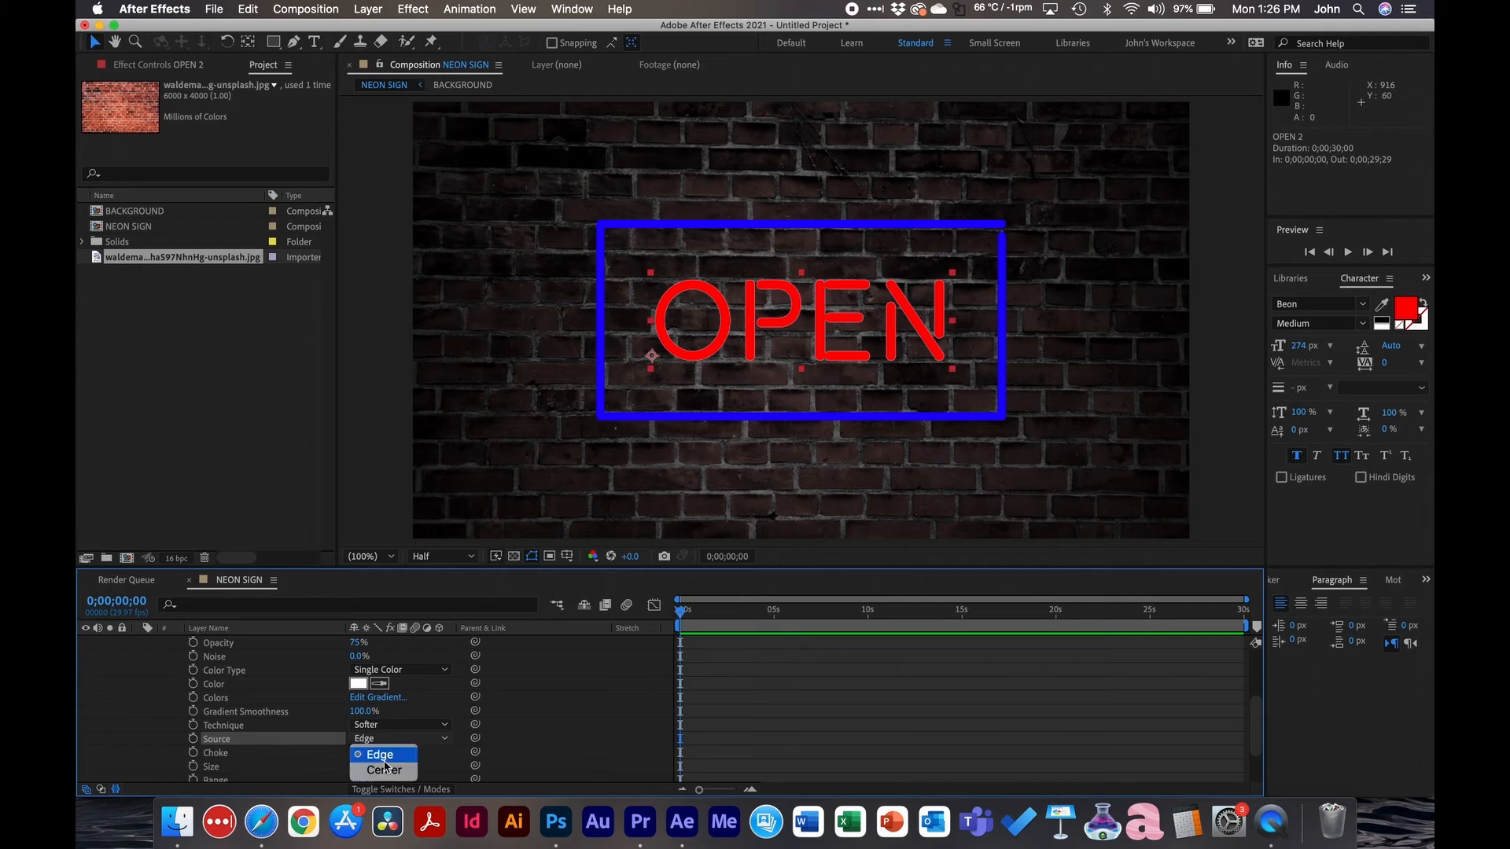
{"action": "left_click", "coordinate": [384, 770]}
{"action": "scroll", "coordinate": [303, 749], "scroll_direction": "down", "scroll_amount": 1}
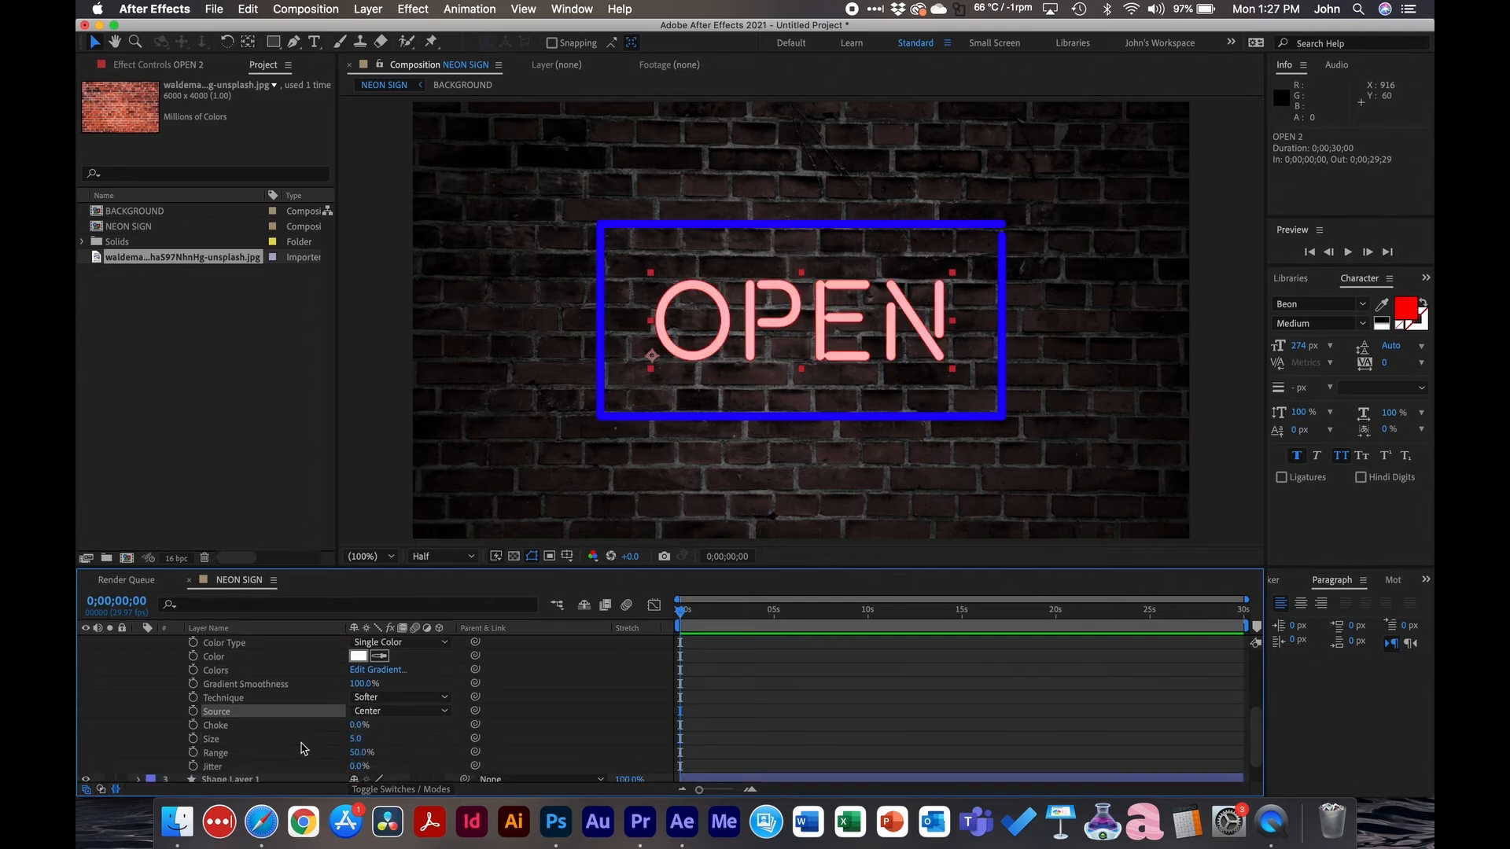
Step: Set the Inner Glow choke of OPEN 2 to 25% and its size to 15
{"action": "left_click", "coordinate": [357, 724]}
{"action": "key", "text": "Return"}
{"action": "left_click", "coordinate": [360, 739]}
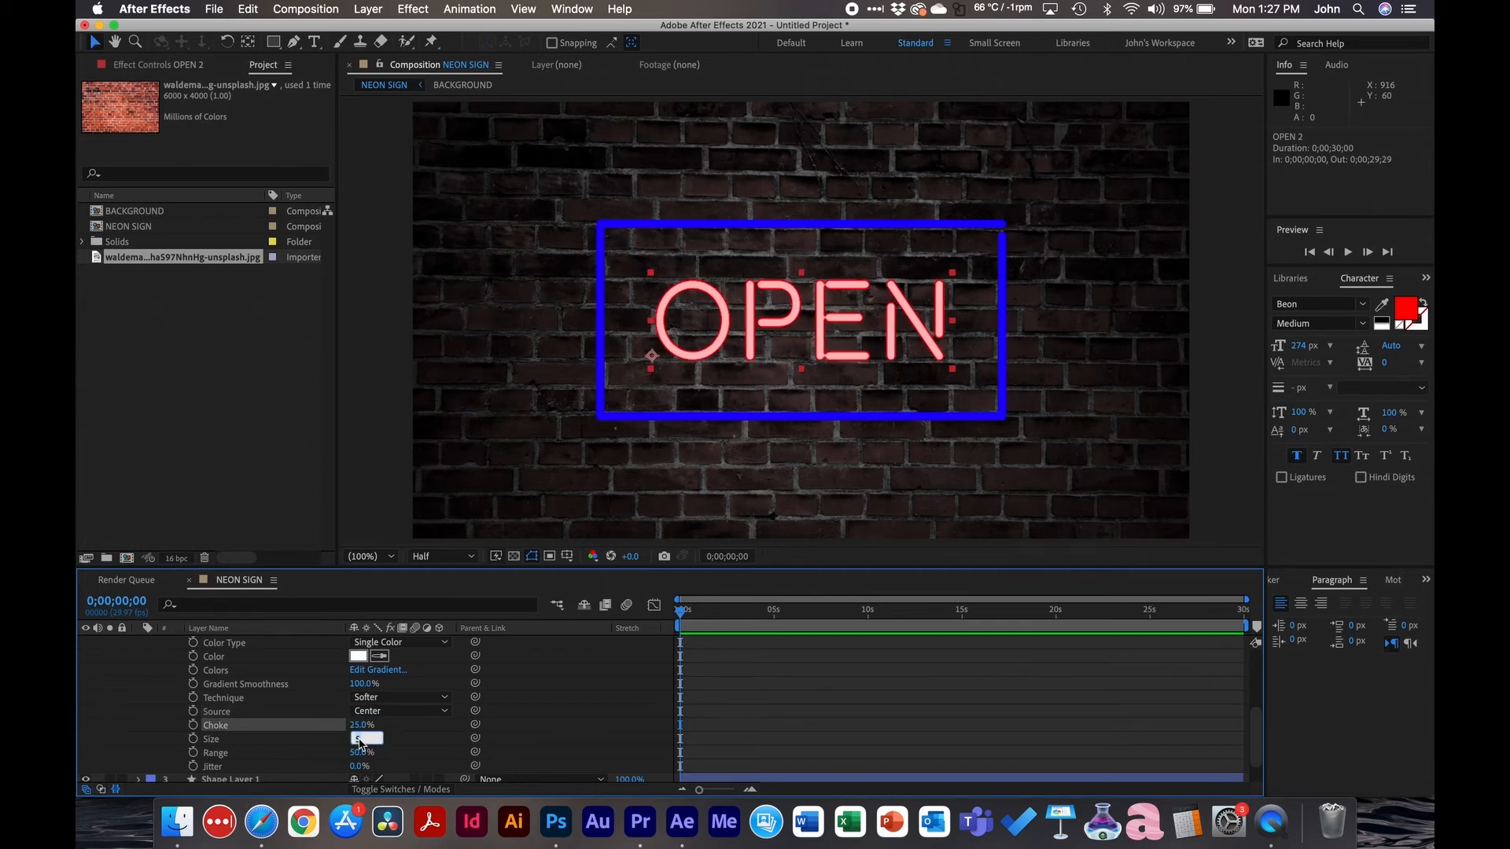
{"action": "type", "text": "15"}
{"action": "key", "text": "Return"}
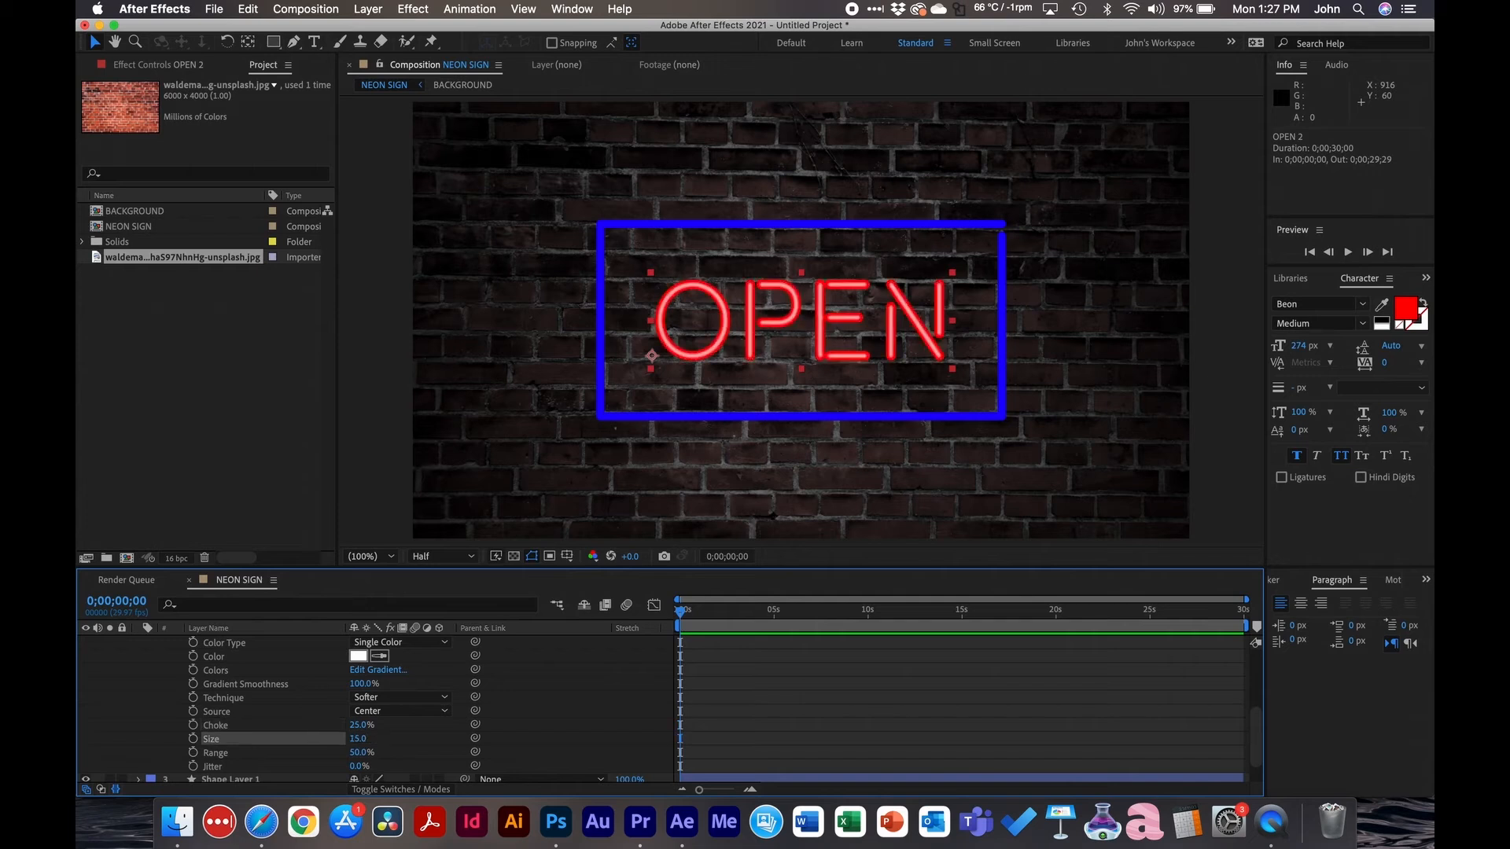
Step: Examine the inner glow on the red OPEN lettering up close, with all layers deselected
{"action": "left_click", "coordinate": [796, 678]}
{"action": "key", "text": "z"}
{"action": "scroll", "coordinate": [708, 303], "scroll_direction": "up", "scroll_amount": 6}
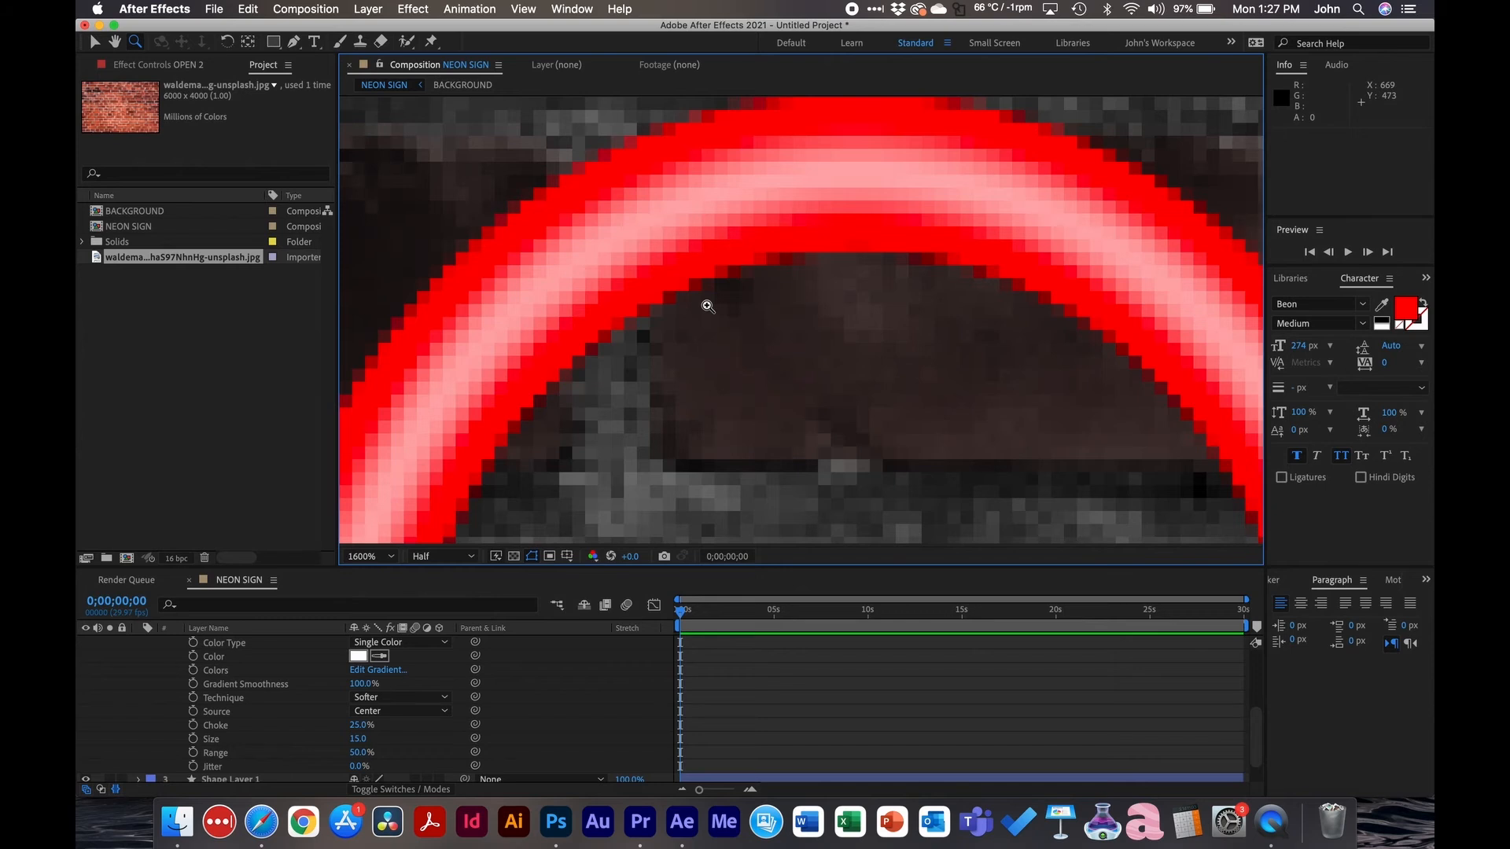
{"action": "left_click", "coordinate": [714, 235], "text": "alt"}
{"action": "left_click", "coordinate": [715, 244], "text": "alt"}
{"action": "left_click", "coordinate": [715, 243], "text": "alt"}
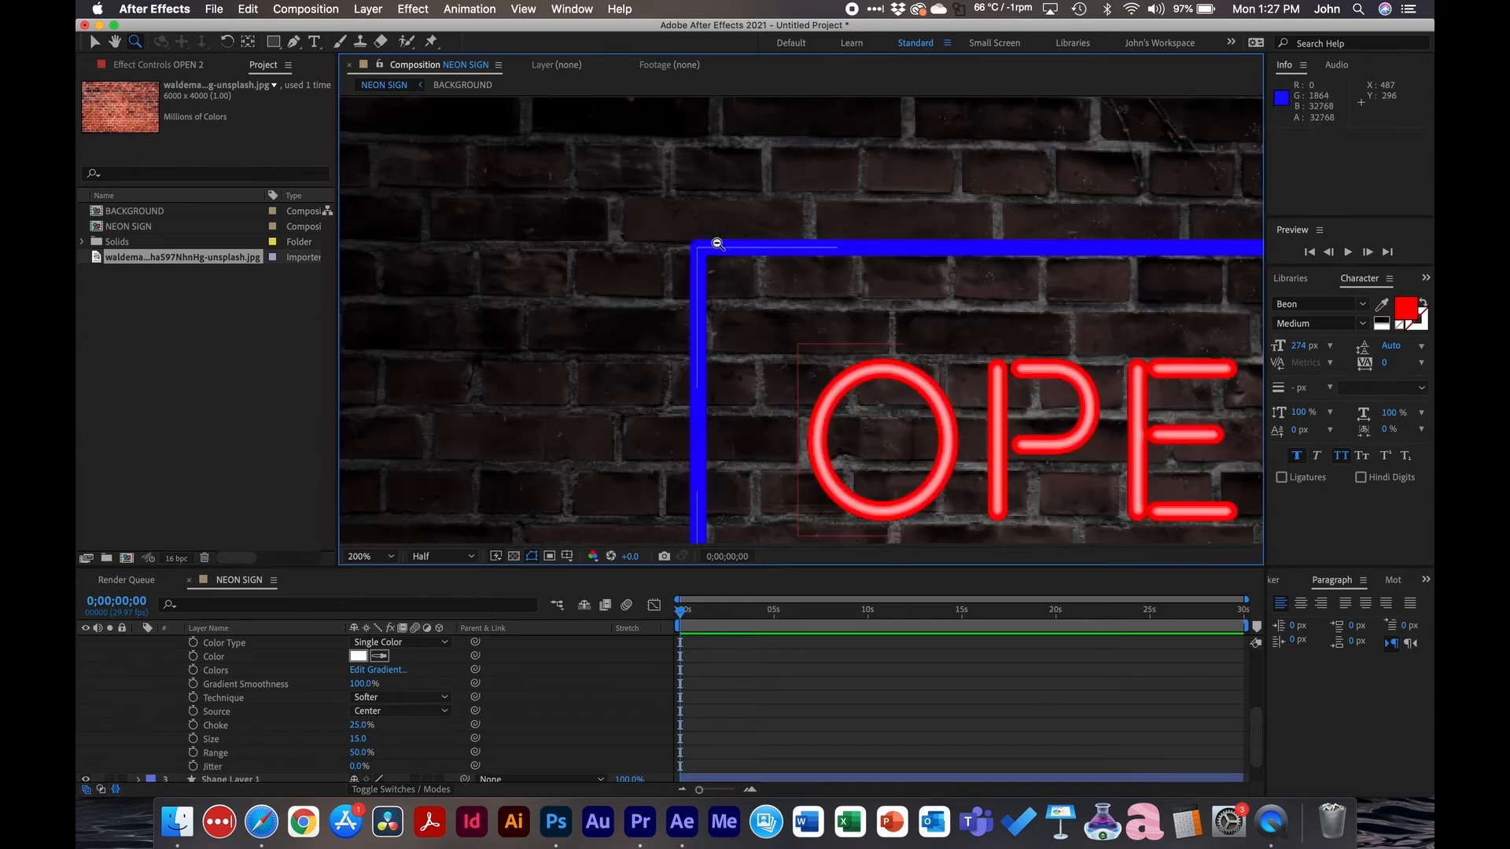
{"action": "left_click", "coordinate": [715, 243], "text": "alt"}
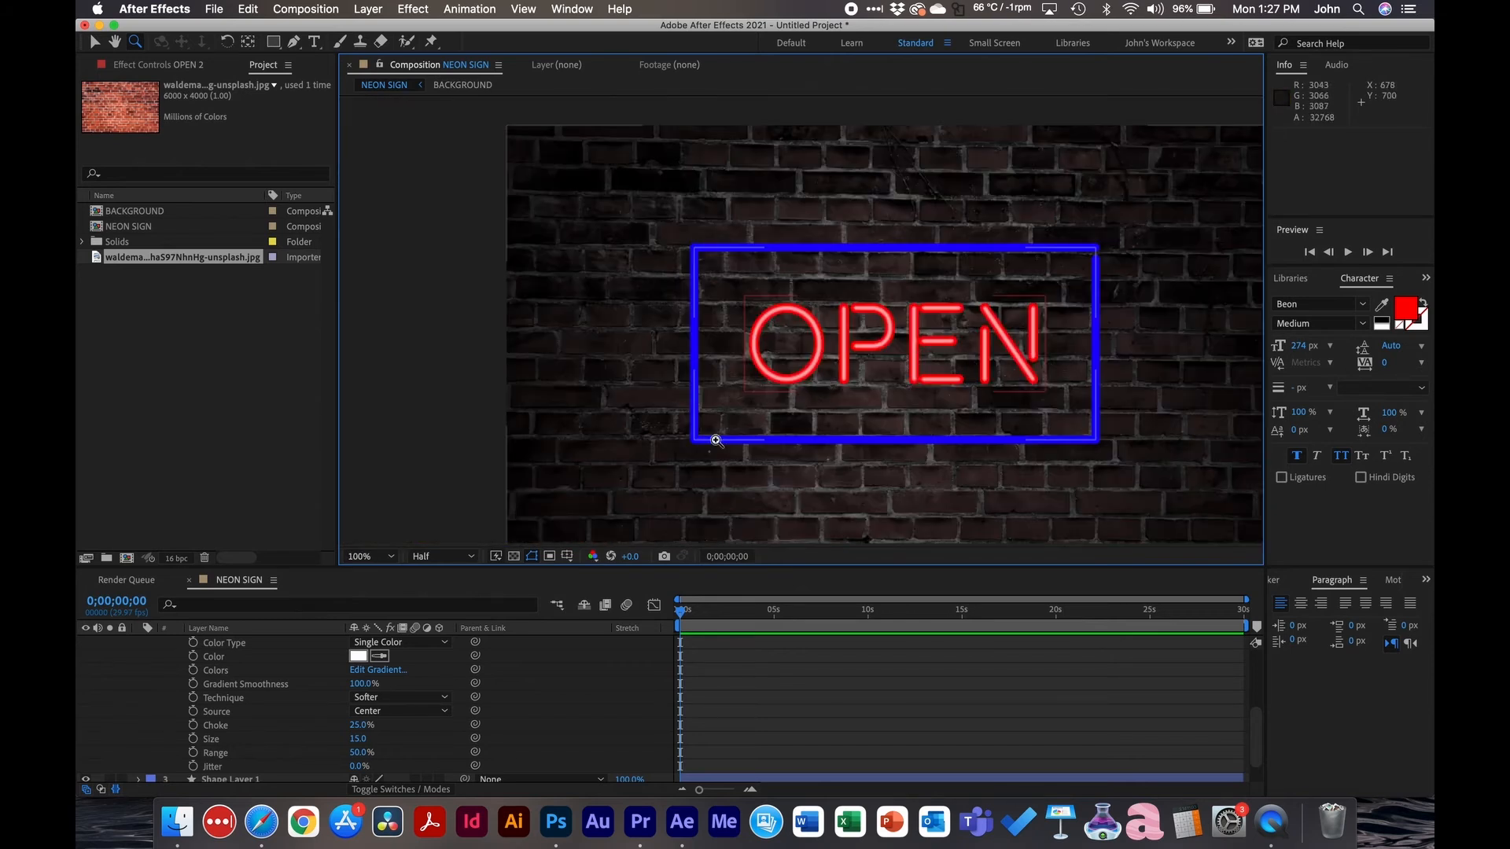
{"action": "key", "text": "v"}
{"action": "left_click", "coordinate": [607, 527]}
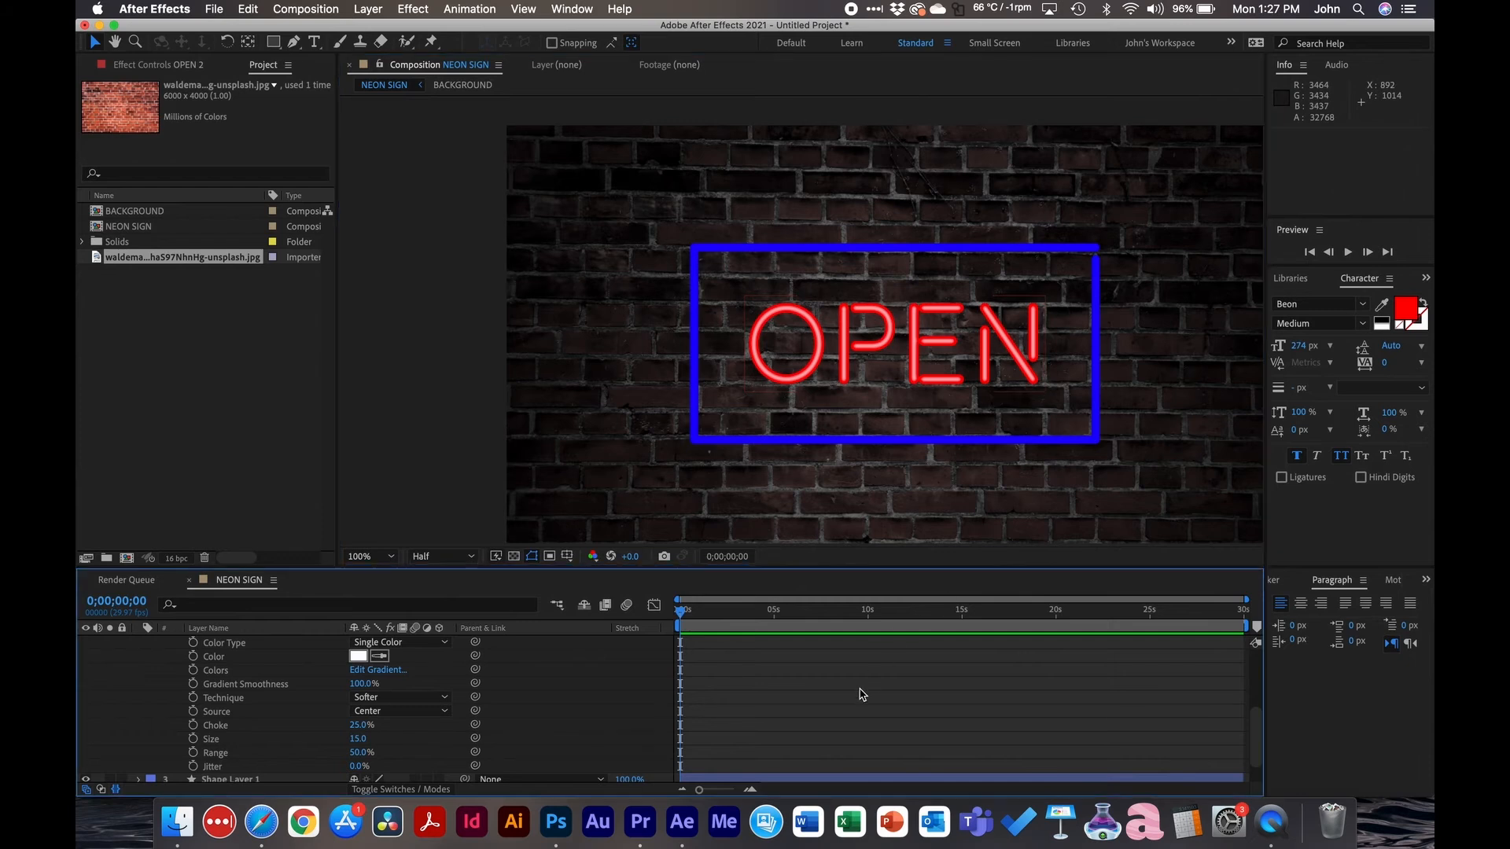
Step: Copy the Inner Glow style from OPEN 2 onto Shape Layer 2 and collapse the properties of both layers
{"action": "scroll", "coordinate": [860, 691], "scroll_direction": "up", "scroll_amount": 3}
{"action": "left_click", "coordinate": [236, 643]}
{"action": "scroll", "coordinate": [240, 654], "scroll_direction": "up", "scroll_amount": 1}
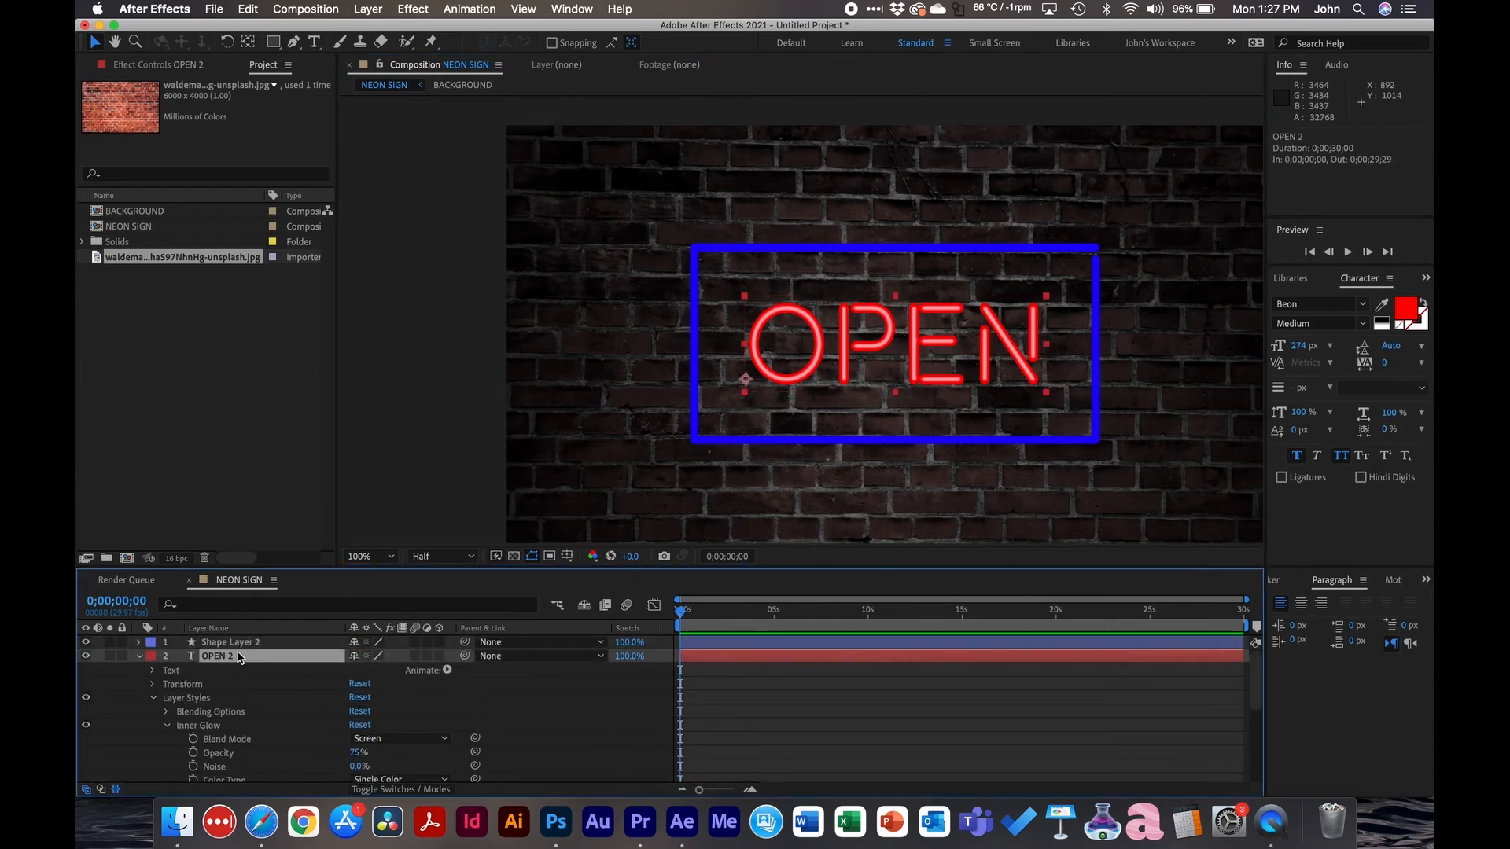
{"action": "left_click", "coordinate": [208, 726]}
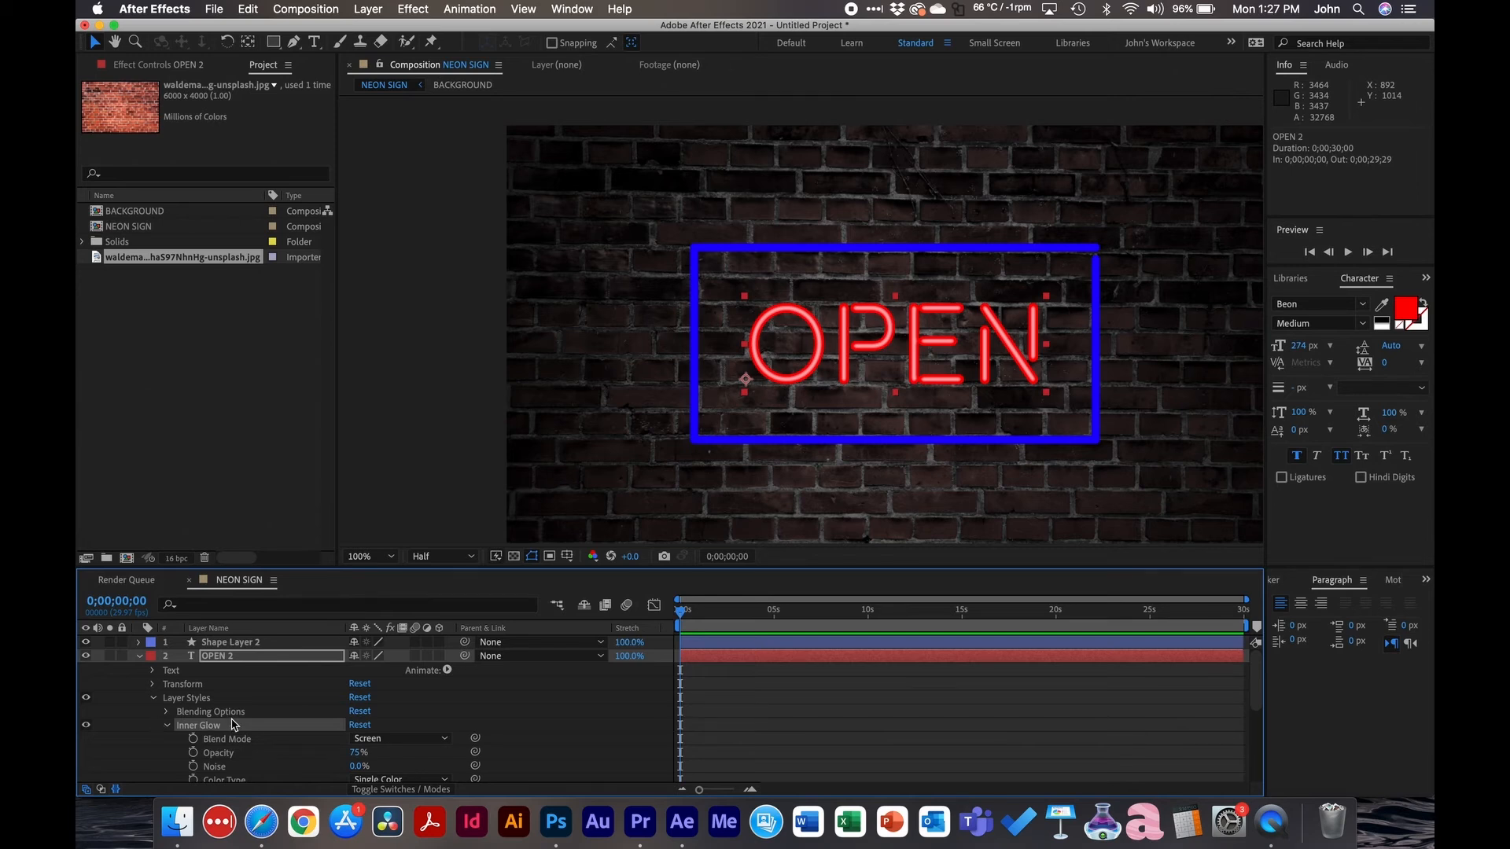
{"action": "left_click", "coordinate": [237, 642]}
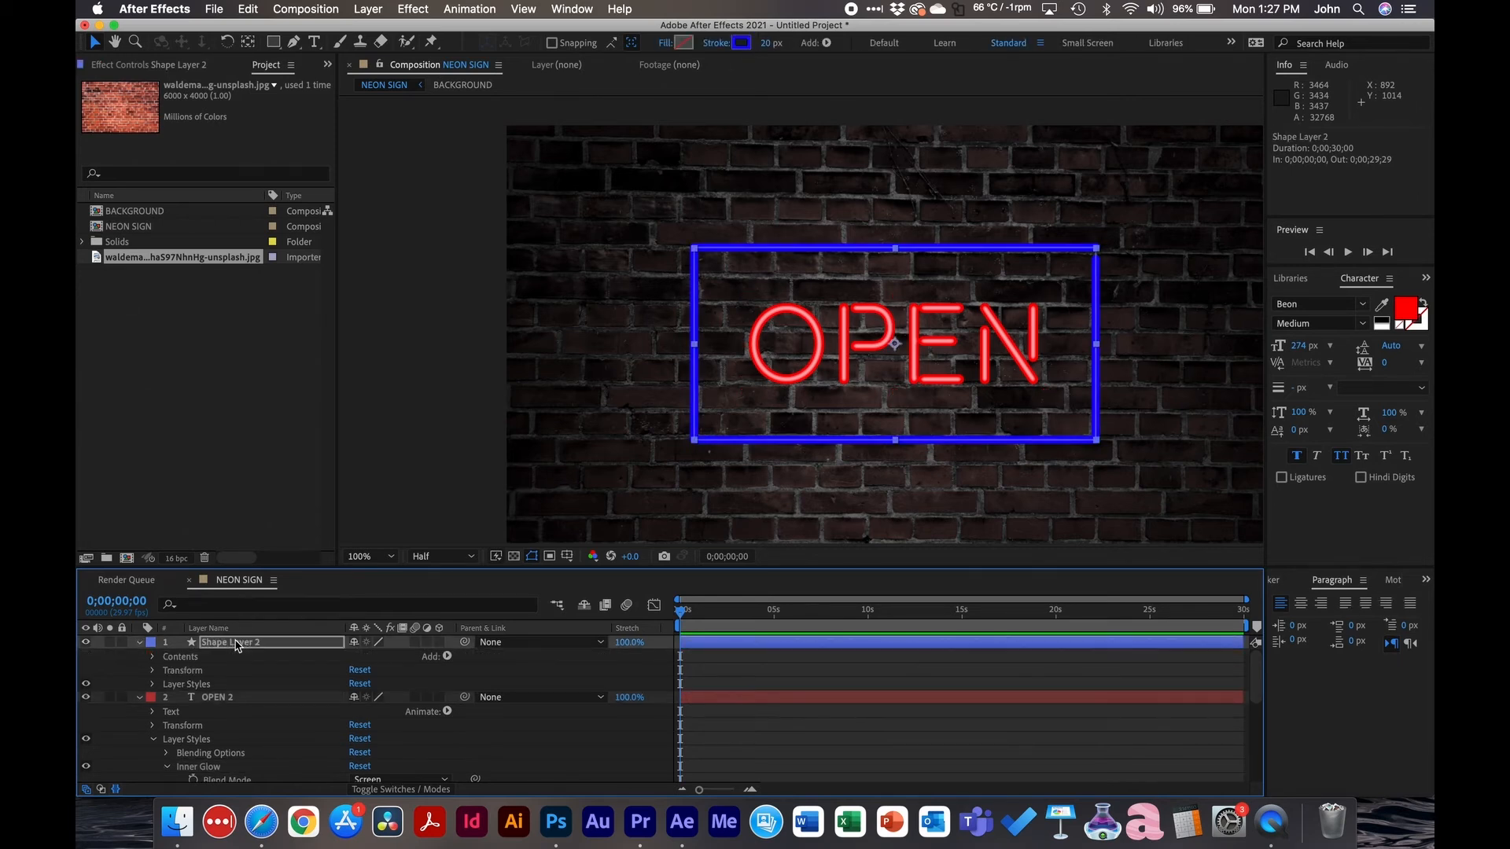
{"action": "left_click", "coordinate": [943, 667]}
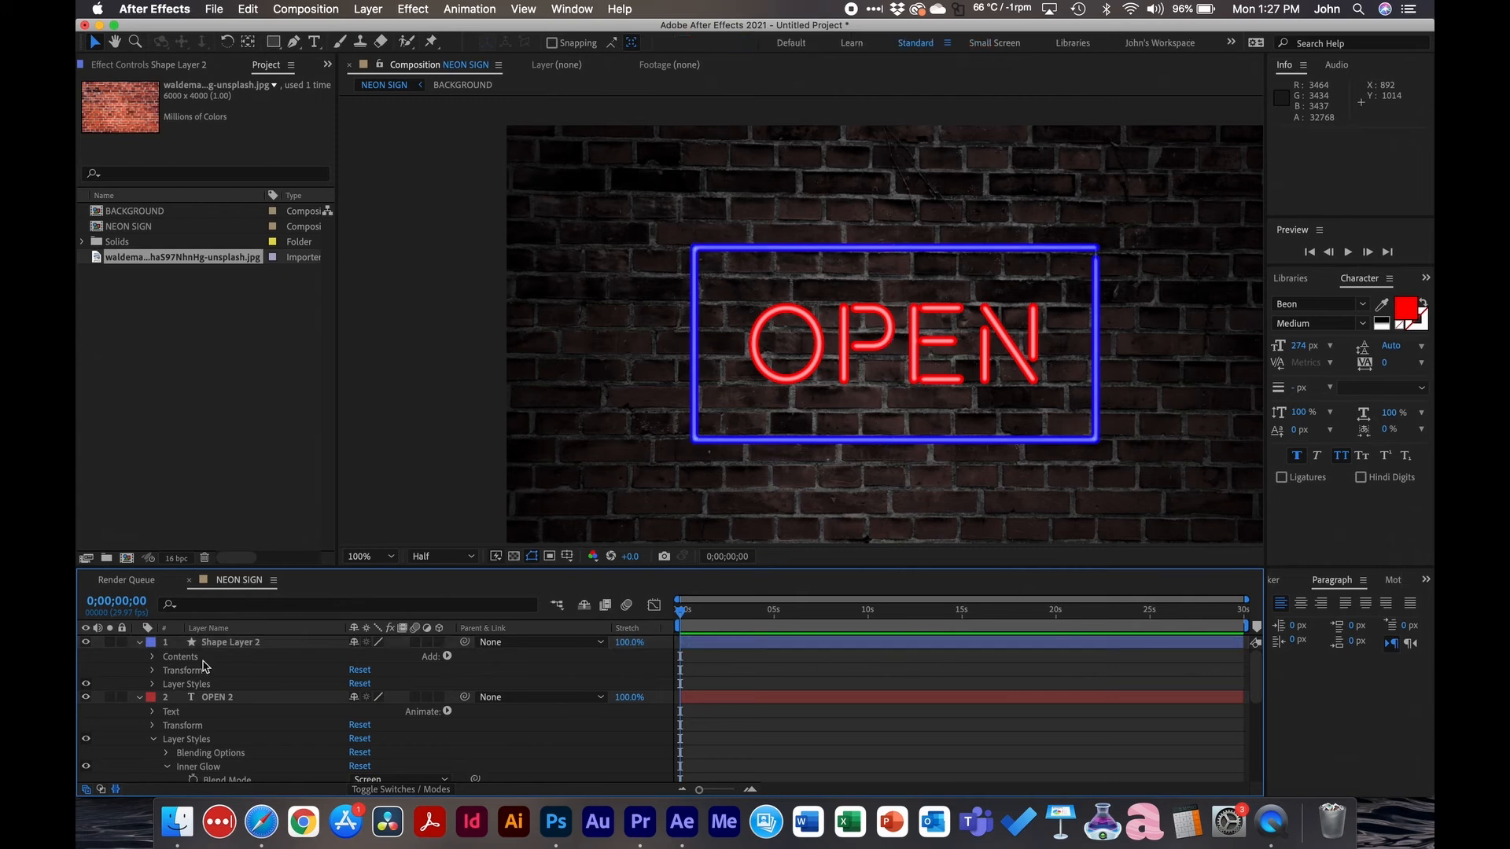
{"action": "left_click", "coordinate": [140, 643]}
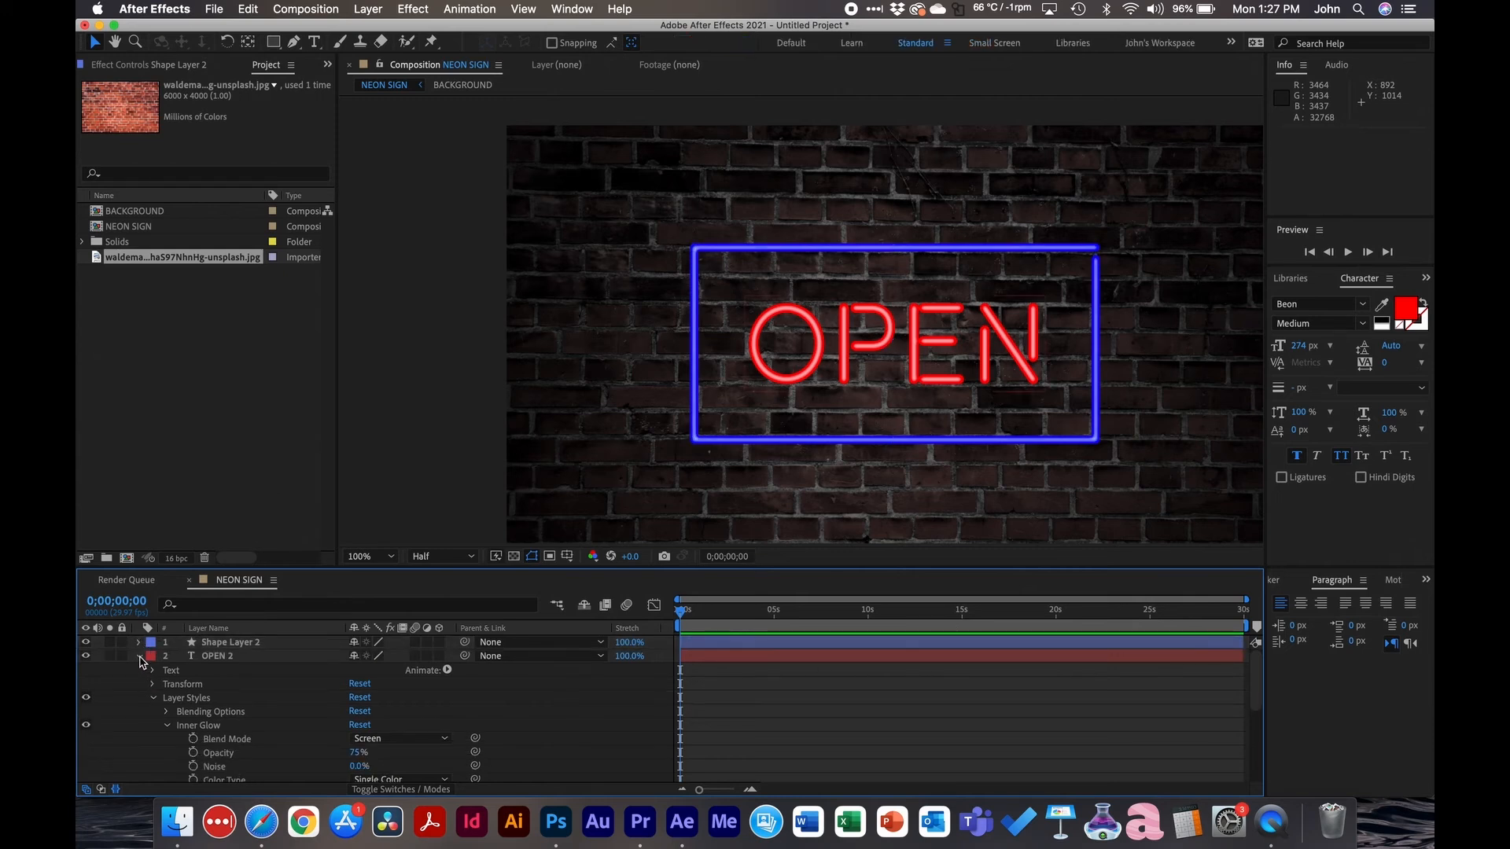
{"action": "left_click", "coordinate": [140, 657]}
Step: Search the effects for "glow" and apply the Stylize Glow effect to the OPEN 2 layer
{"action": "left_click", "coordinate": [237, 684]}
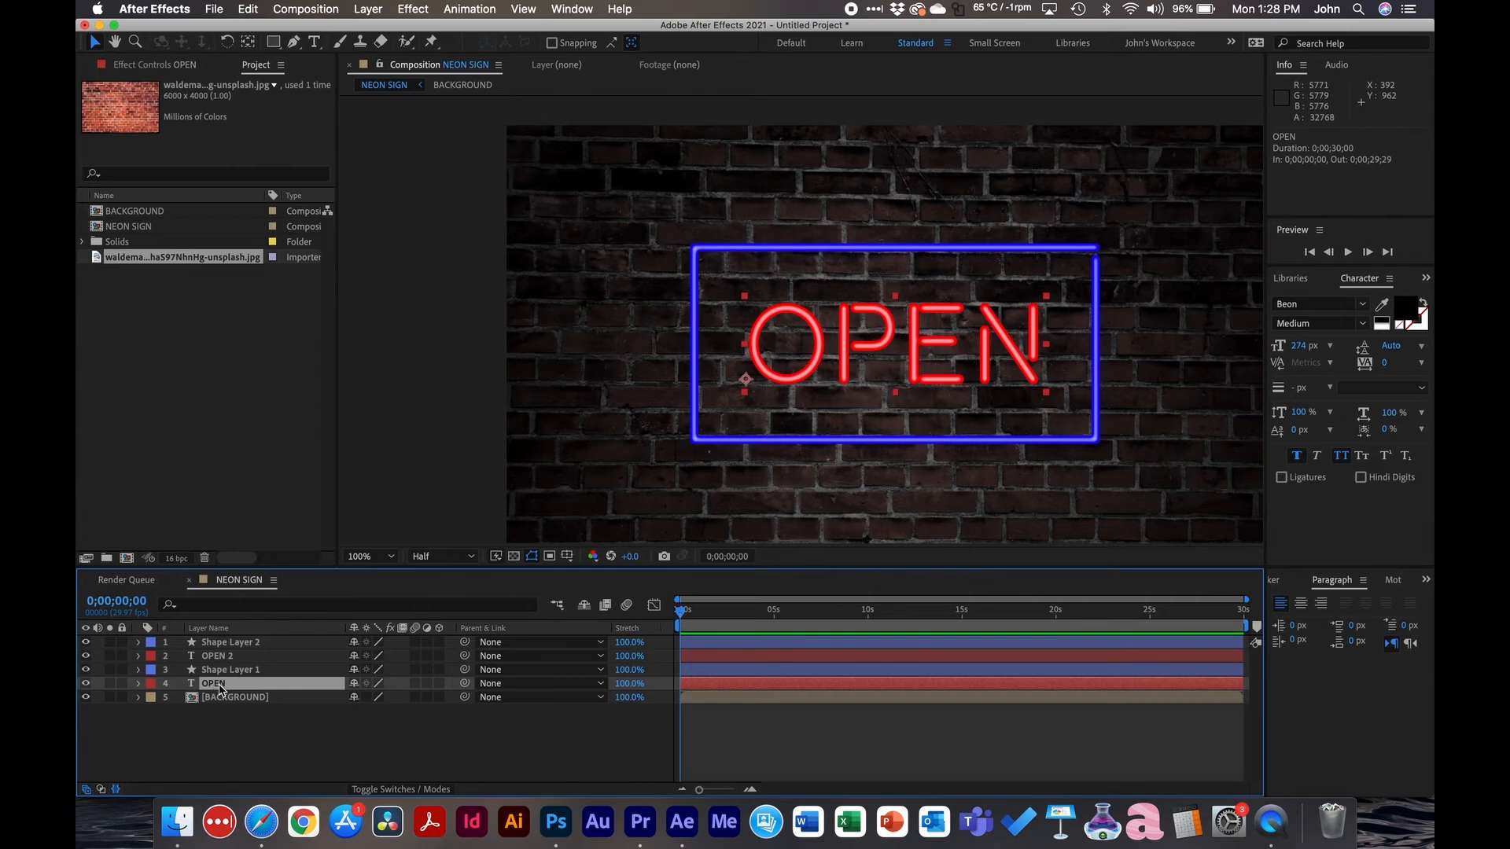
{"action": "left_click", "coordinate": [217, 657]}
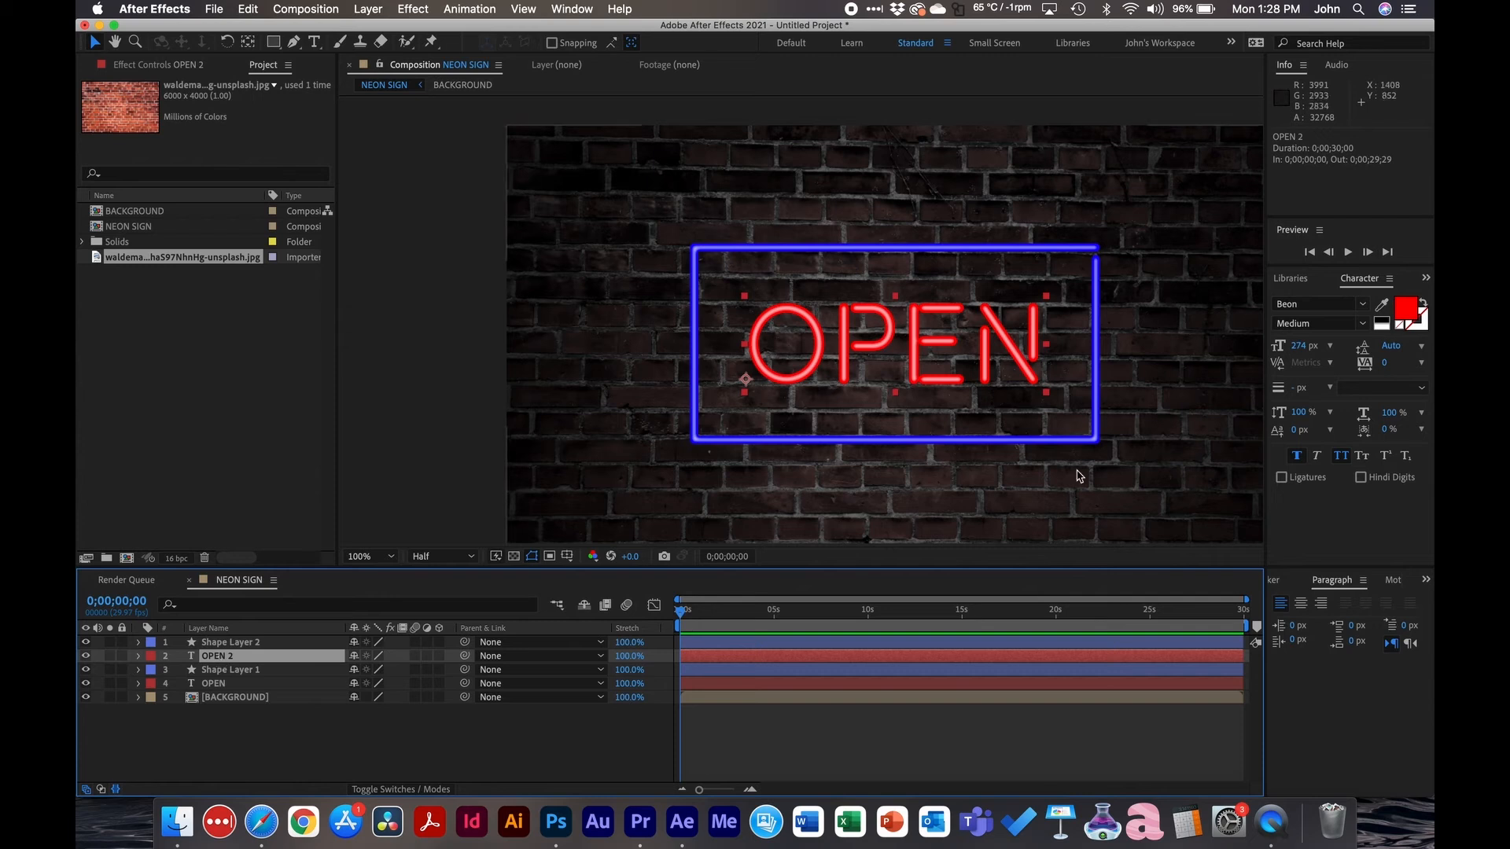
{"action": "left_click", "coordinate": [1425, 278]}
{"action": "left_click", "coordinate": [1407, 299]}
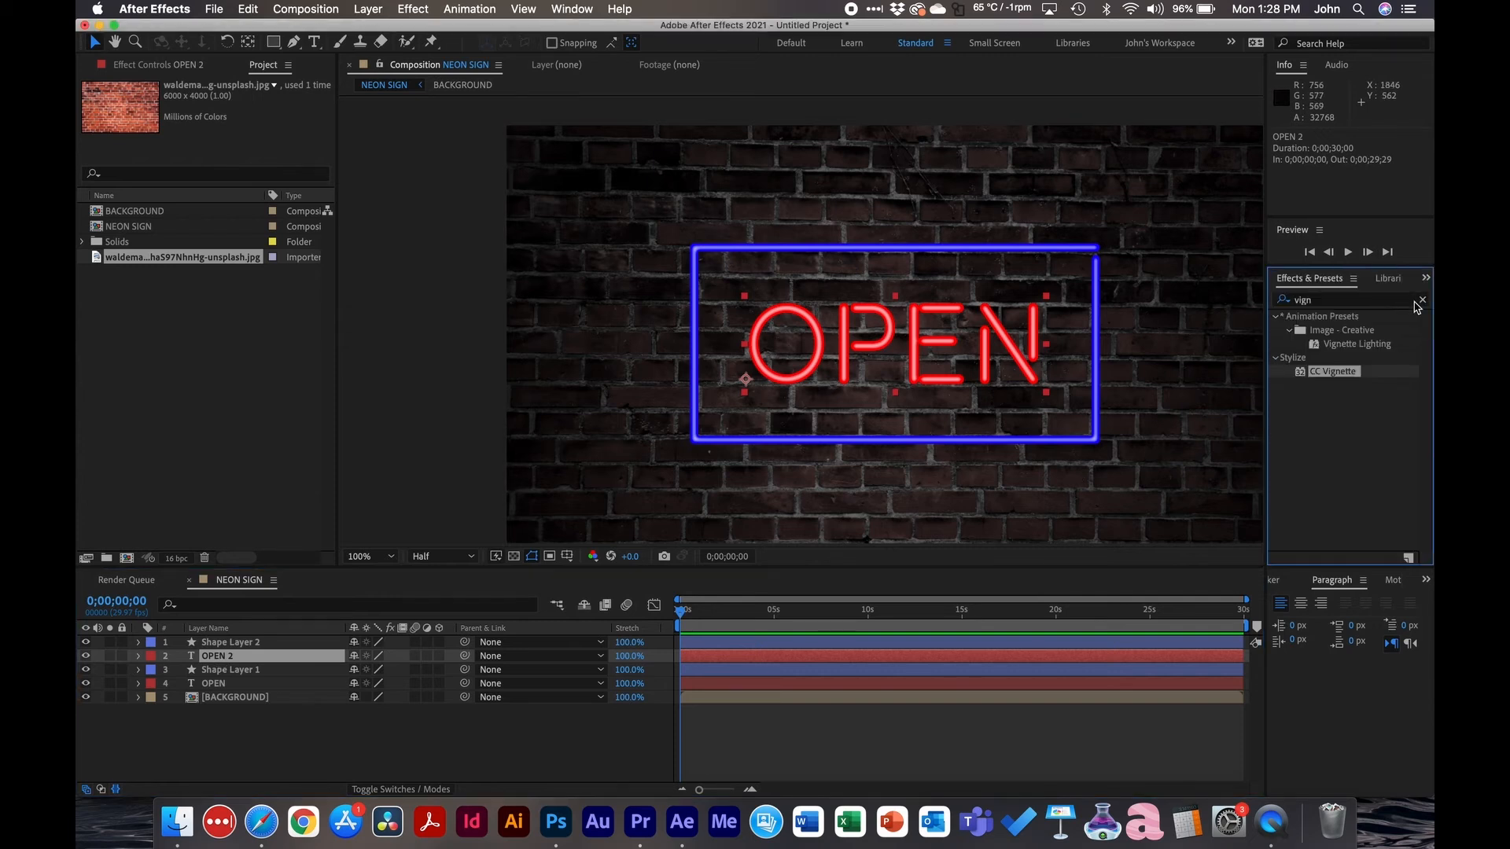
{"action": "left_click", "coordinate": [1410, 301]}
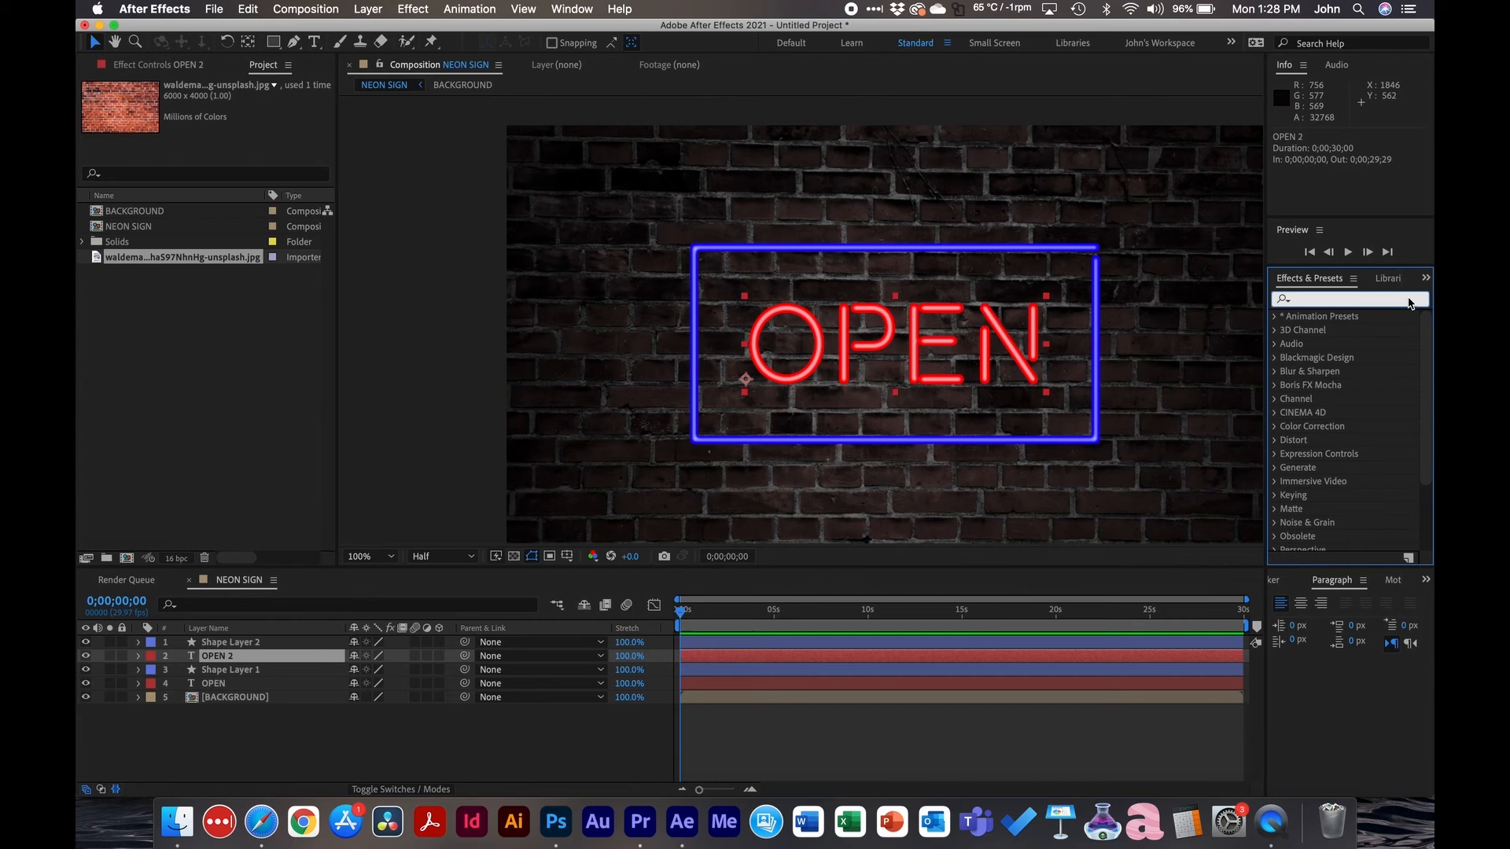
{"action": "type", "text": "glow"}
{"action": "left_click_drag", "start_coordinate": [1328, 398], "coordinate": [214, 656]}
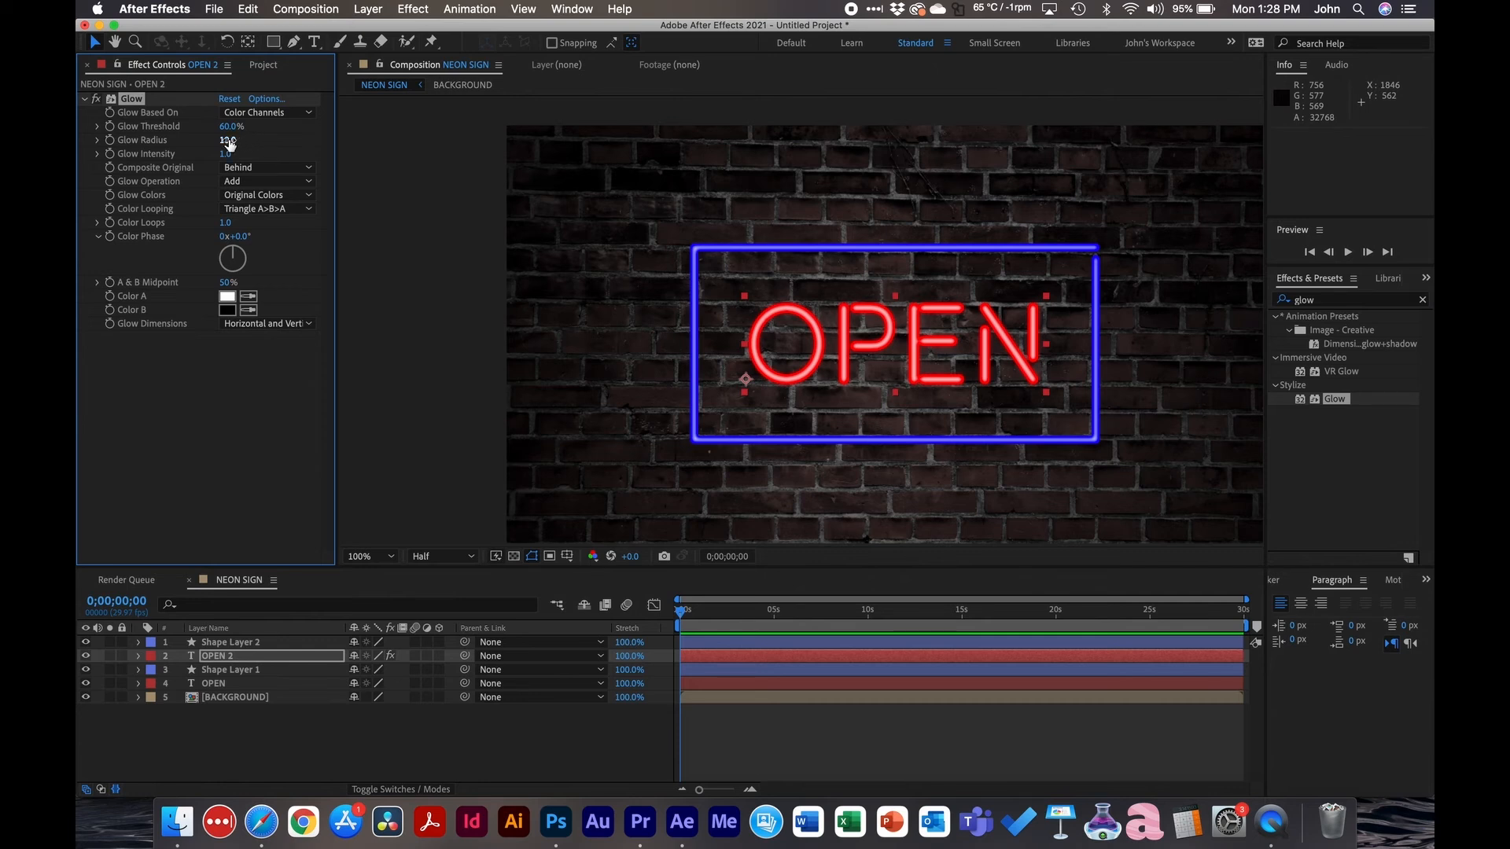
Step: Set the Glow Radius of OPEN 2 to 90 and deselect the layer
{"action": "left_click", "coordinate": [227, 140]}
{"action": "key", "text": "Return"}
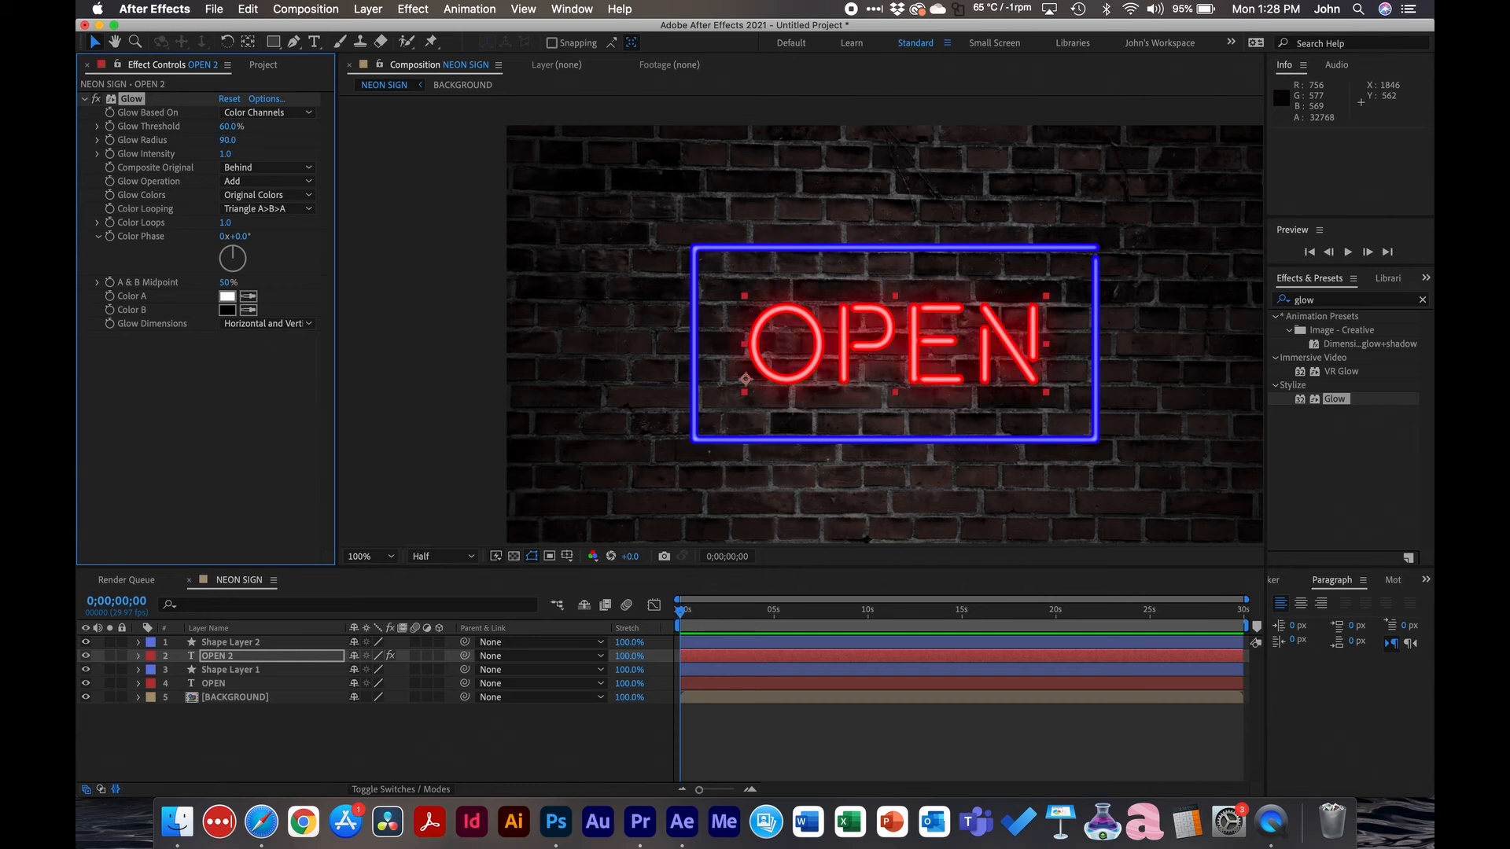
{"action": "left_click", "coordinate": [299, 746]}
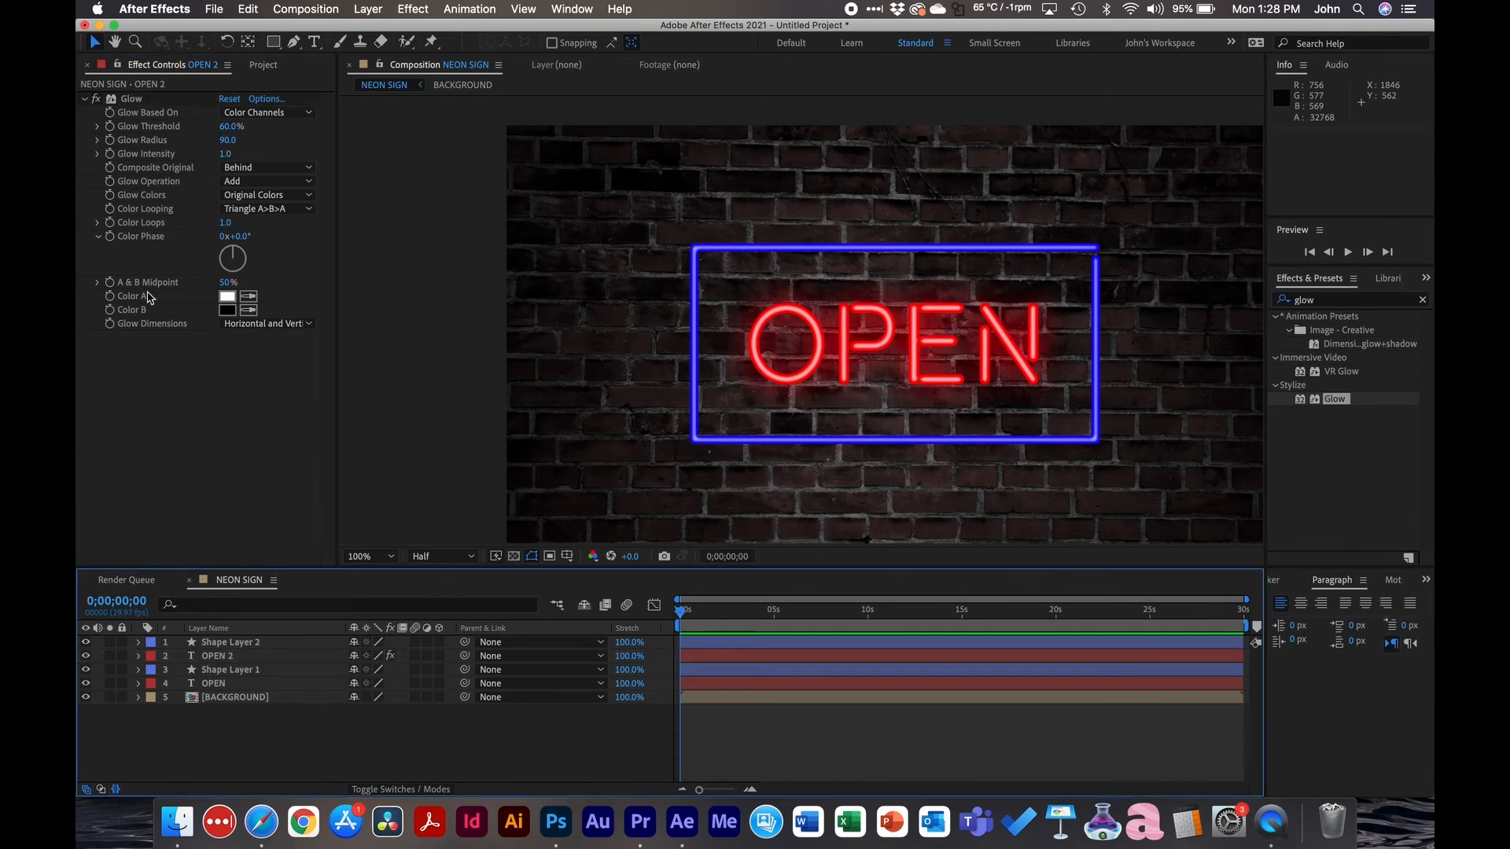
Step: Copy the Glow effect from OPEN 2, paste it onto Shape Layer 2, and deselect all layers
{"action": "left_click", "coordinate": [133, 100]}
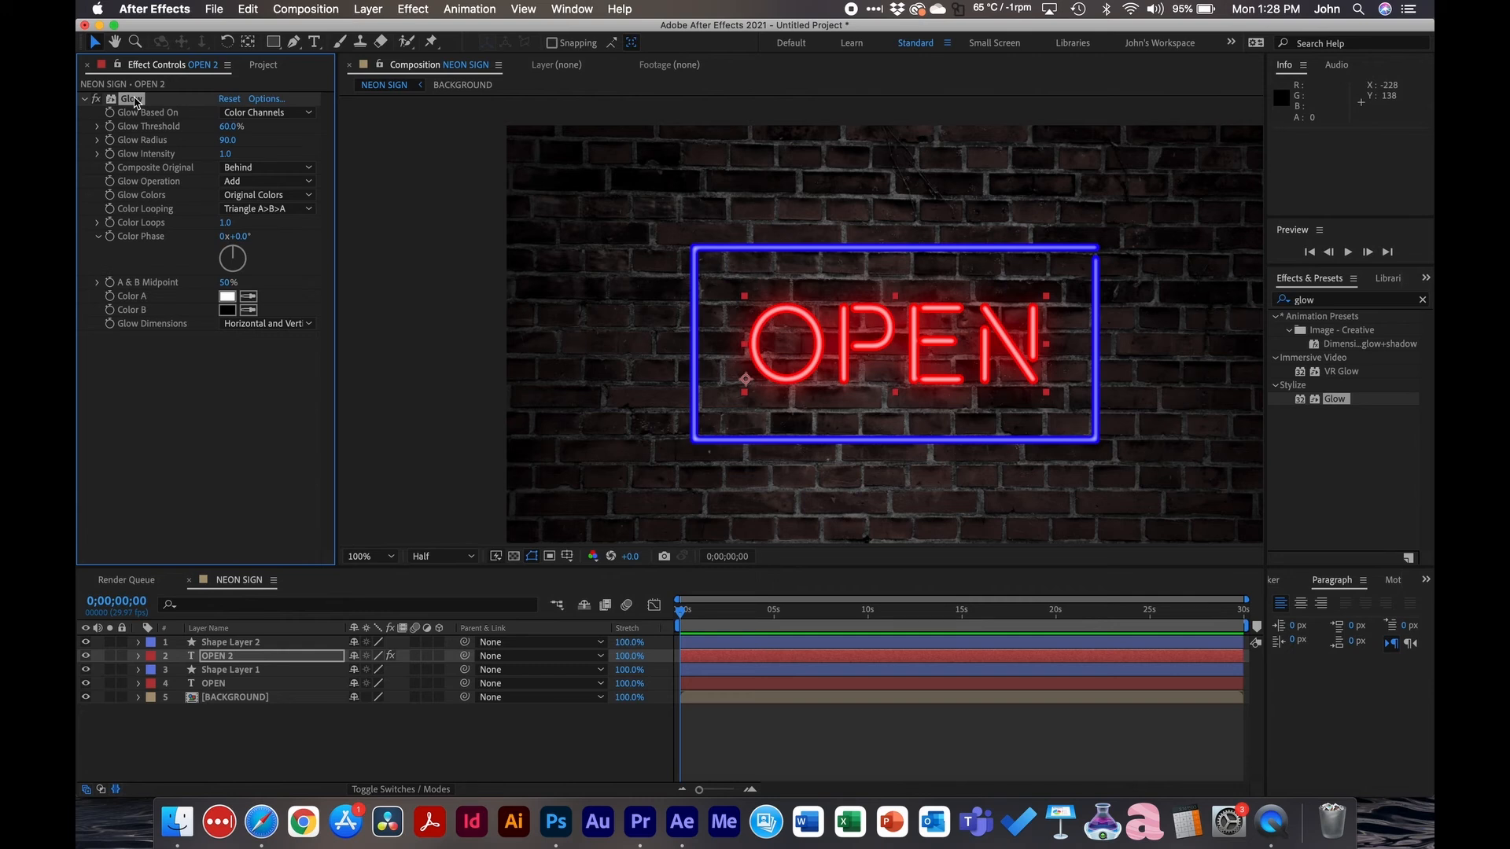
{"action": "left_click", "coordinate": [233, 643]}
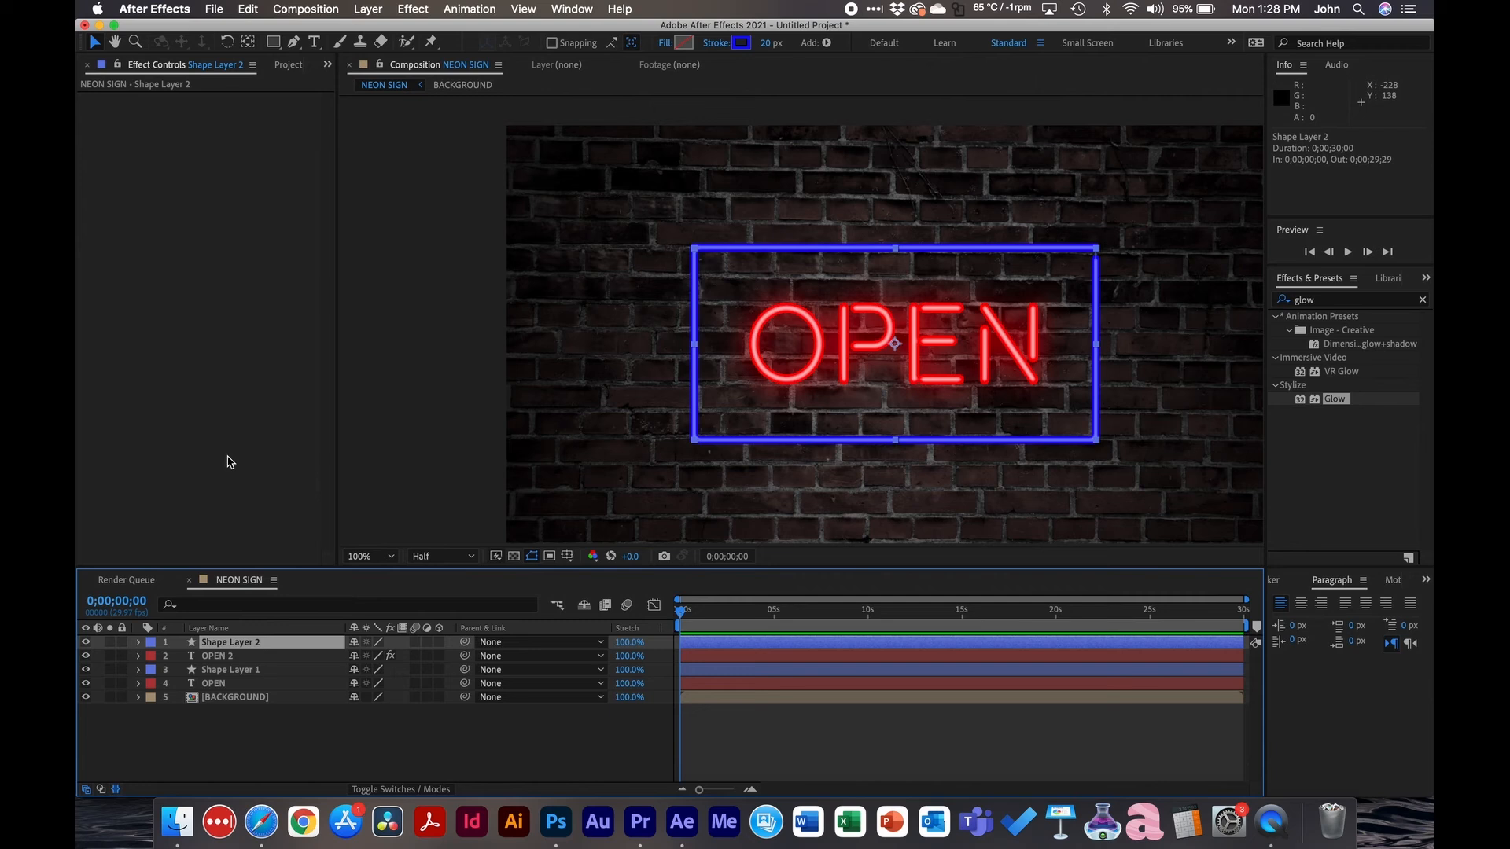
{"action": "key", "text": "super+v"}
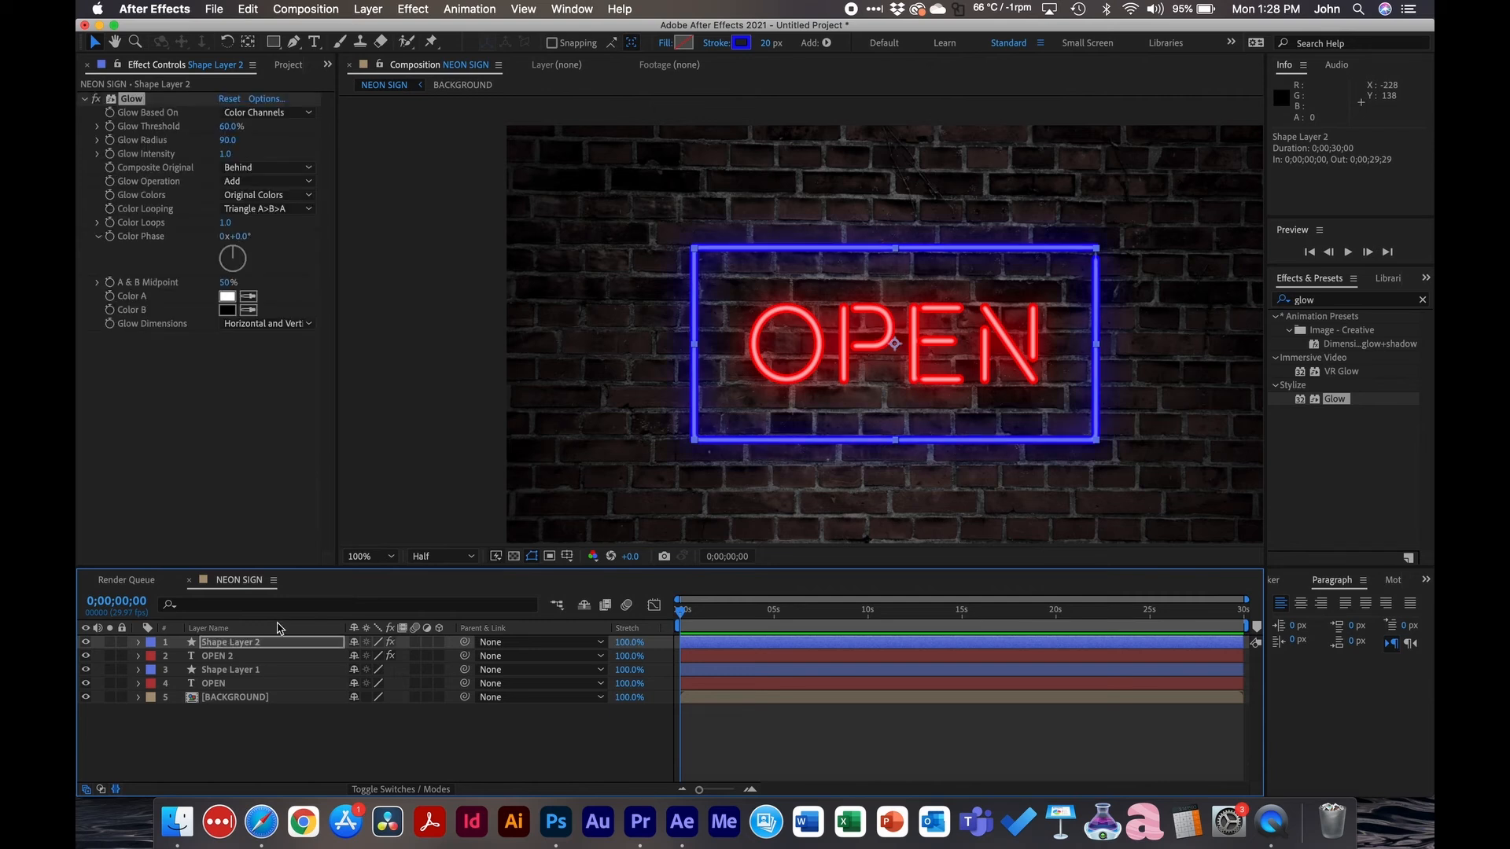
{"action": "left_click", "coordinate": [286, 728]}
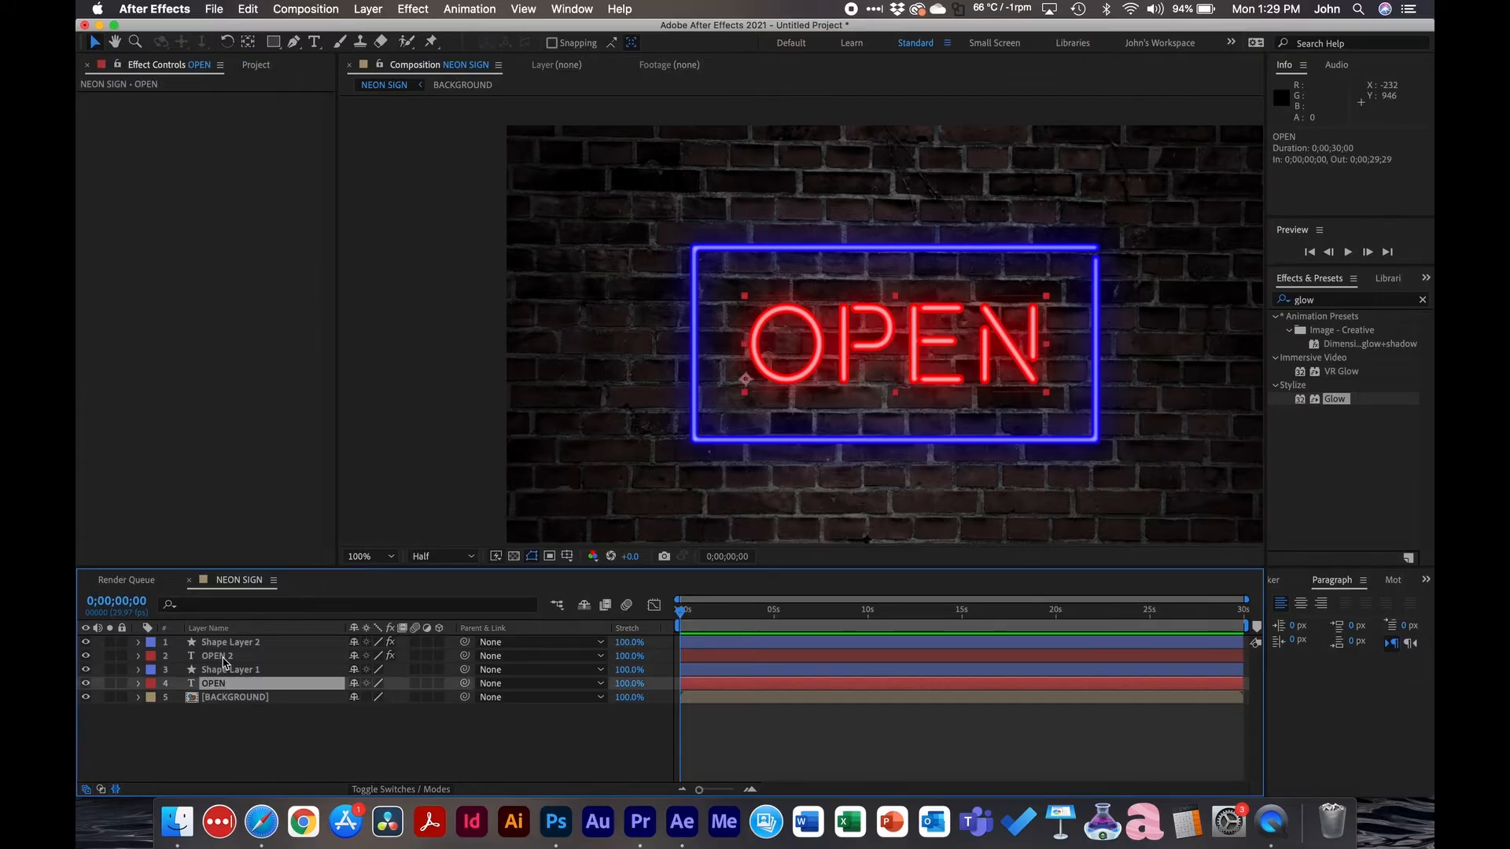
Step: Start keyframing the opacity of the OPEN 2 layer at 0;00;00;00 with a value of 0%
{"action": "left_click", "coordinate": [228, 658]}
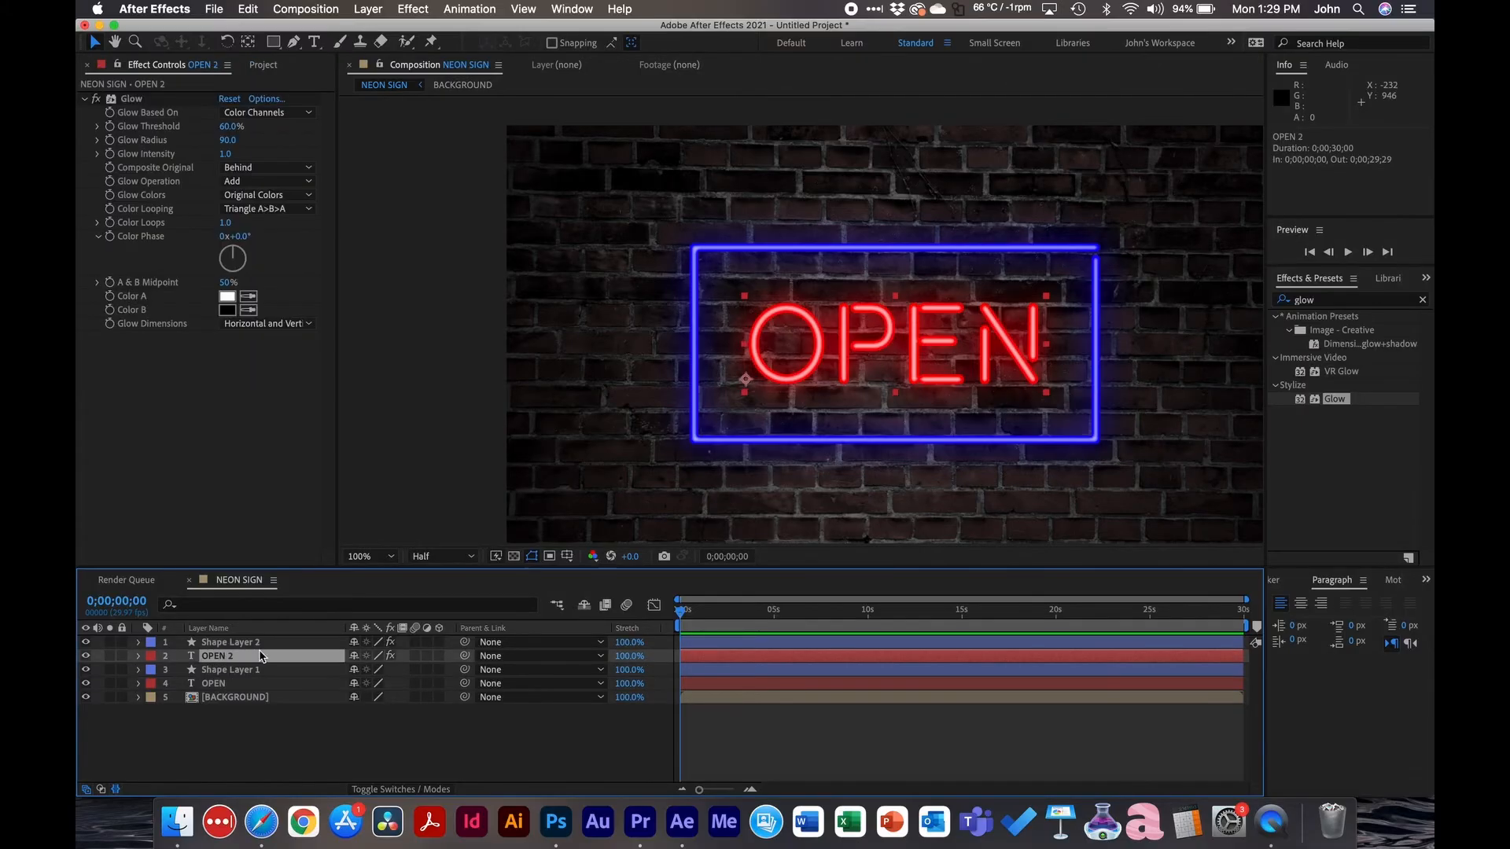
{"action": "key", "text": "t"}
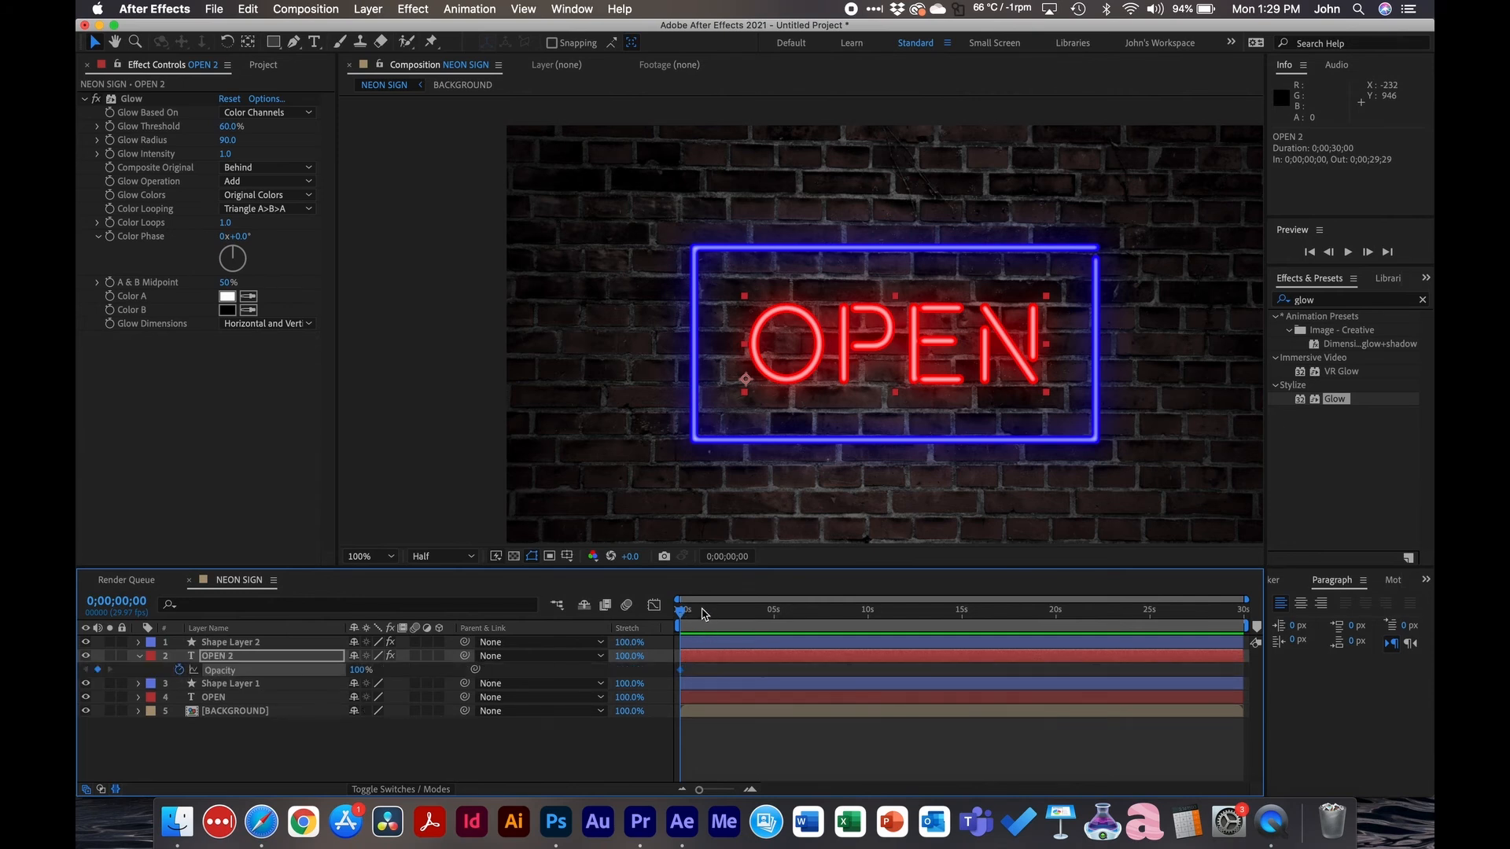
{"action": "left_click", "coordinate": [361, 670]}
{"action": "type", "text": "0"}
{"action": "key", "text": "Return"}
Step: Add a 100% opacity keyframe to OPEN 2 at 0;00;00;05 and move the current time to 0;00;00;10
{"action": "key", "text": "equal"}
{"action": "key", "text": "equal"}
{"action": "key", "text": "equal"}
{"action": "key", "text": "equal"}
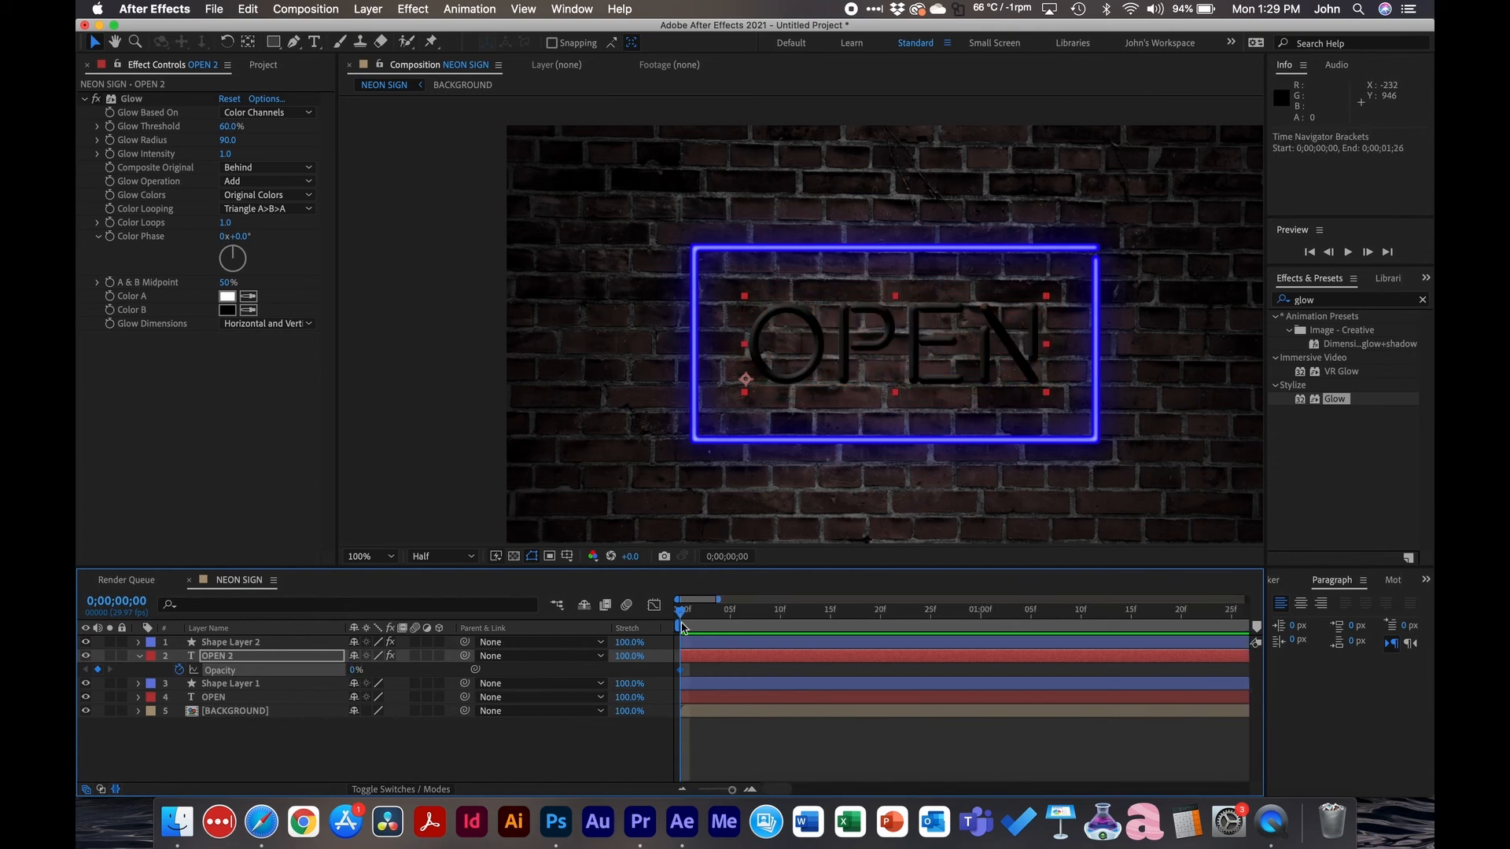
{"action": "left_click", "coordinate": [729, 619]}
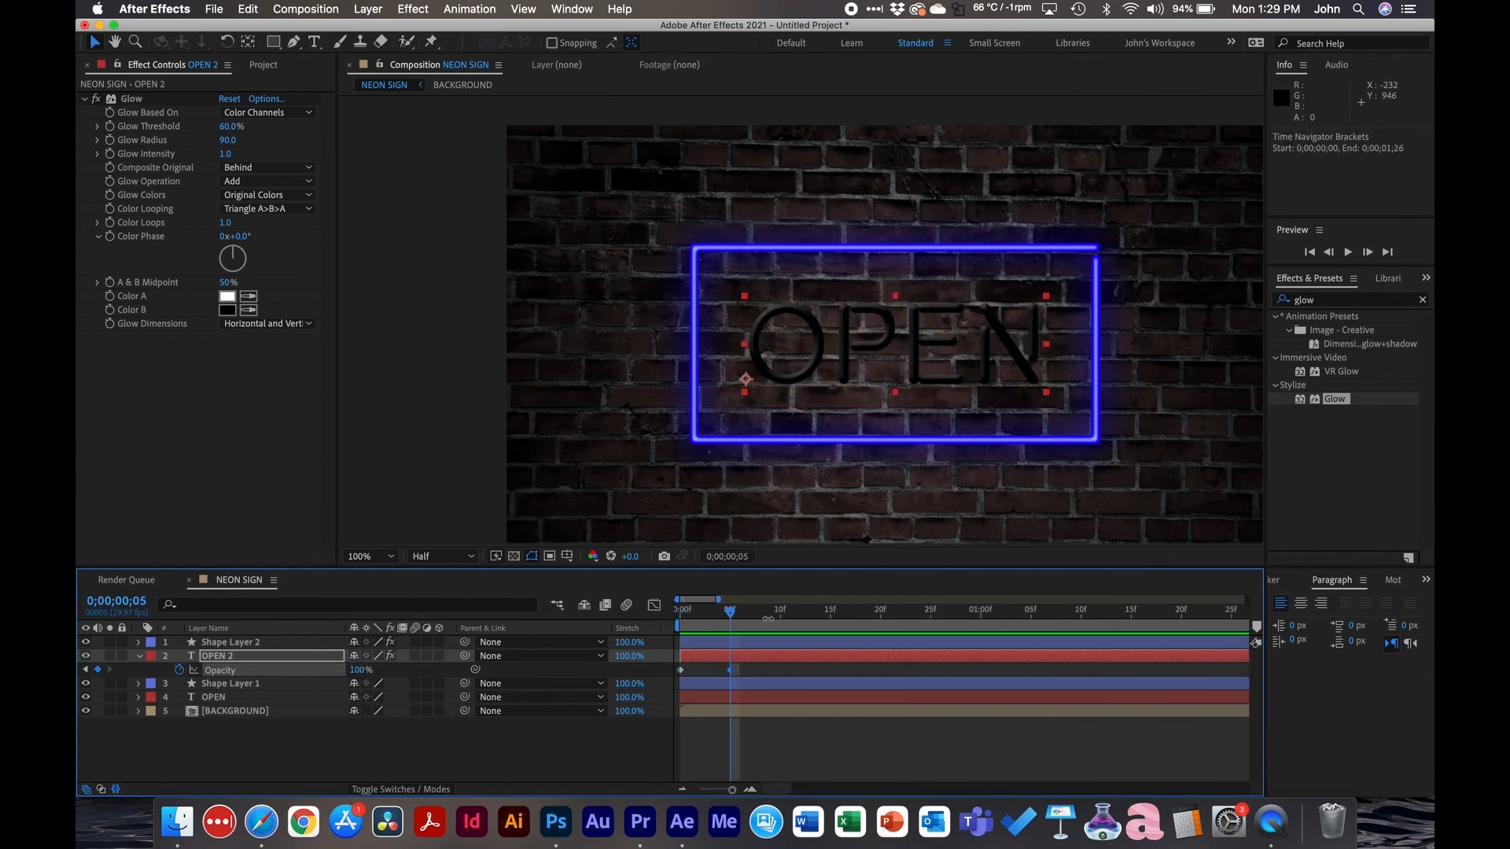
{"action": "left_click", "coordinate": [780, 612]}
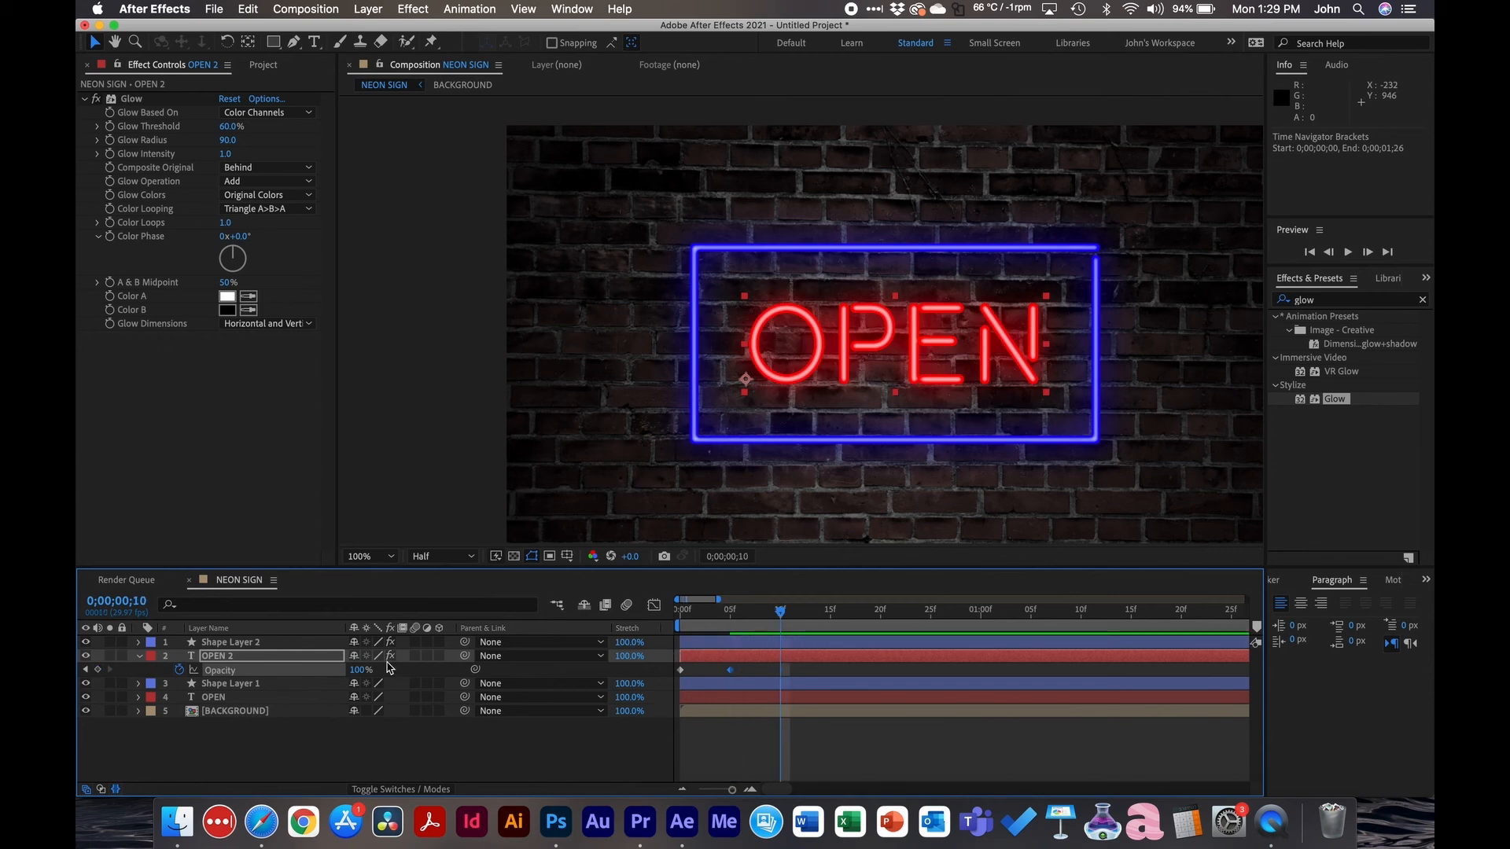
Step: Add a 65% opacity keyframe to OPEN 2 at 0;00;00;10 and another keyframe at 0;00;00;15, and preview the flicker
{"action": "left_click", "coordinate": [362, 671]}
{"action": "key", "text": "Return"}
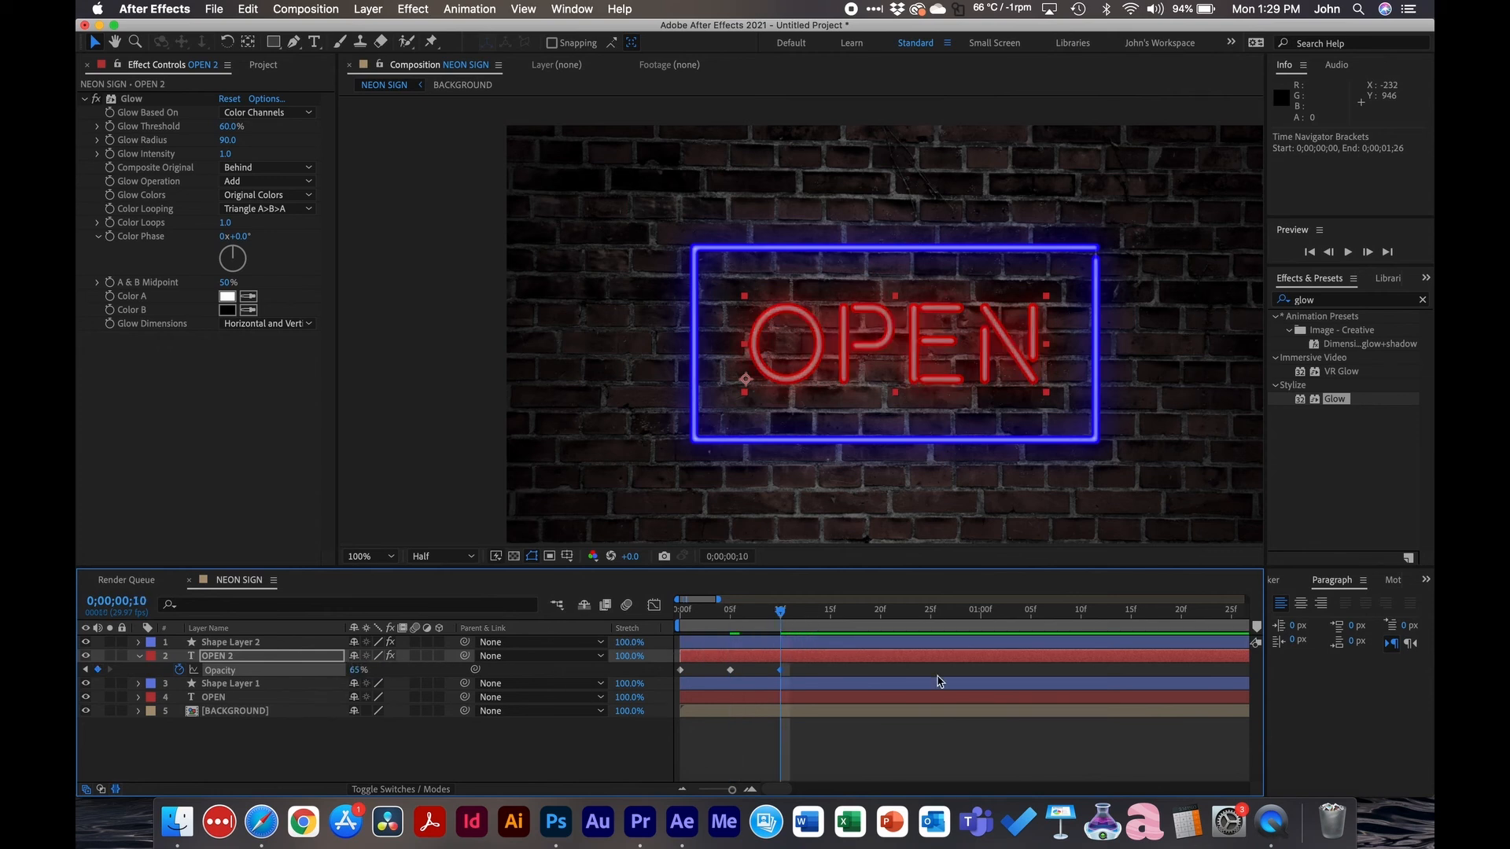
{"action": "left_click", "coordinate": [829, 618]}
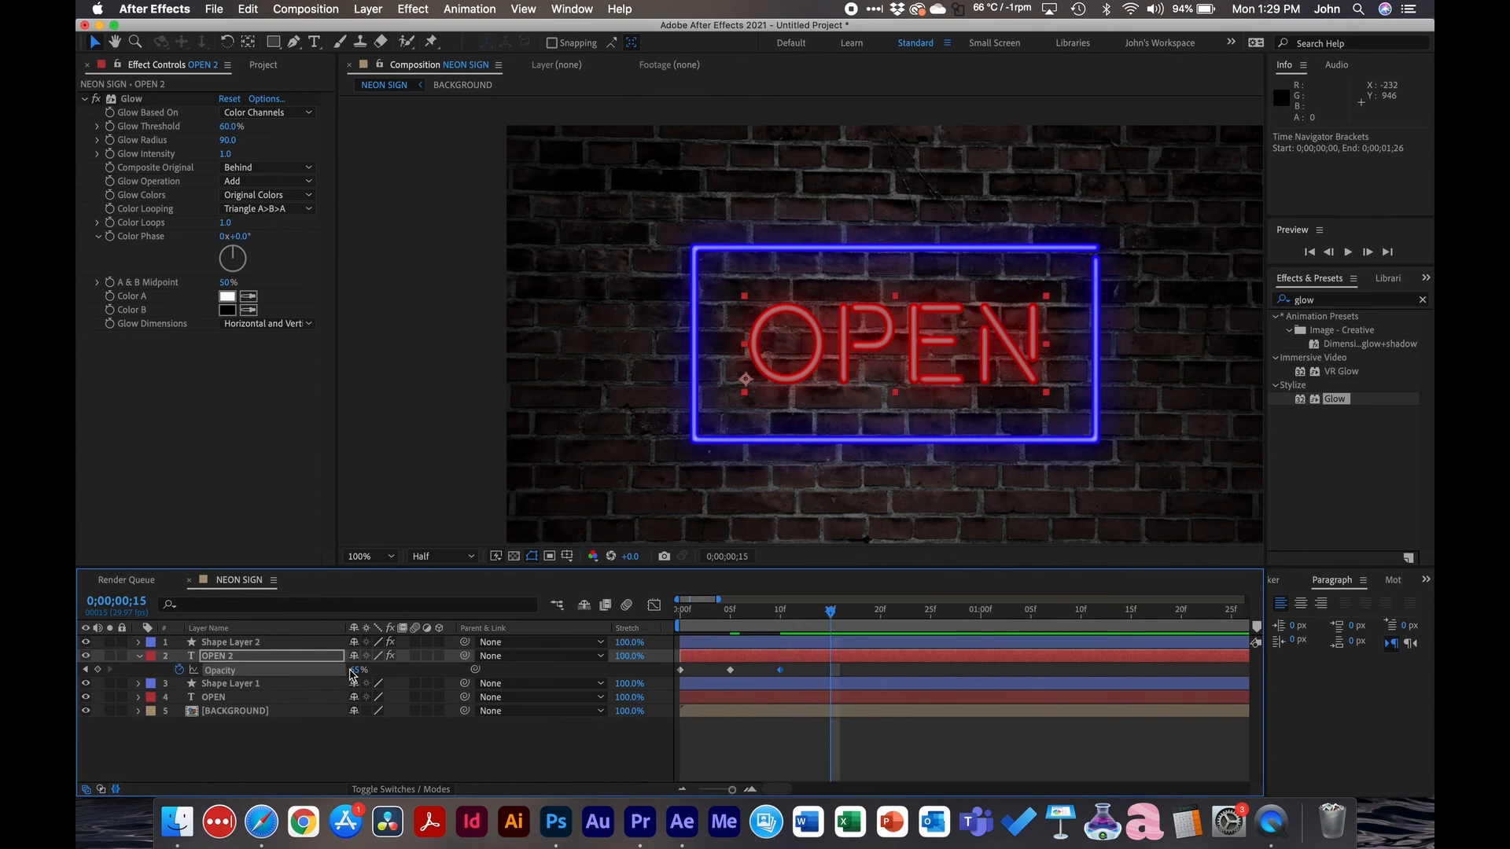
{"action": "left_click", "coordinate": [771, 618]}
{"action": "key", "text": "space"}
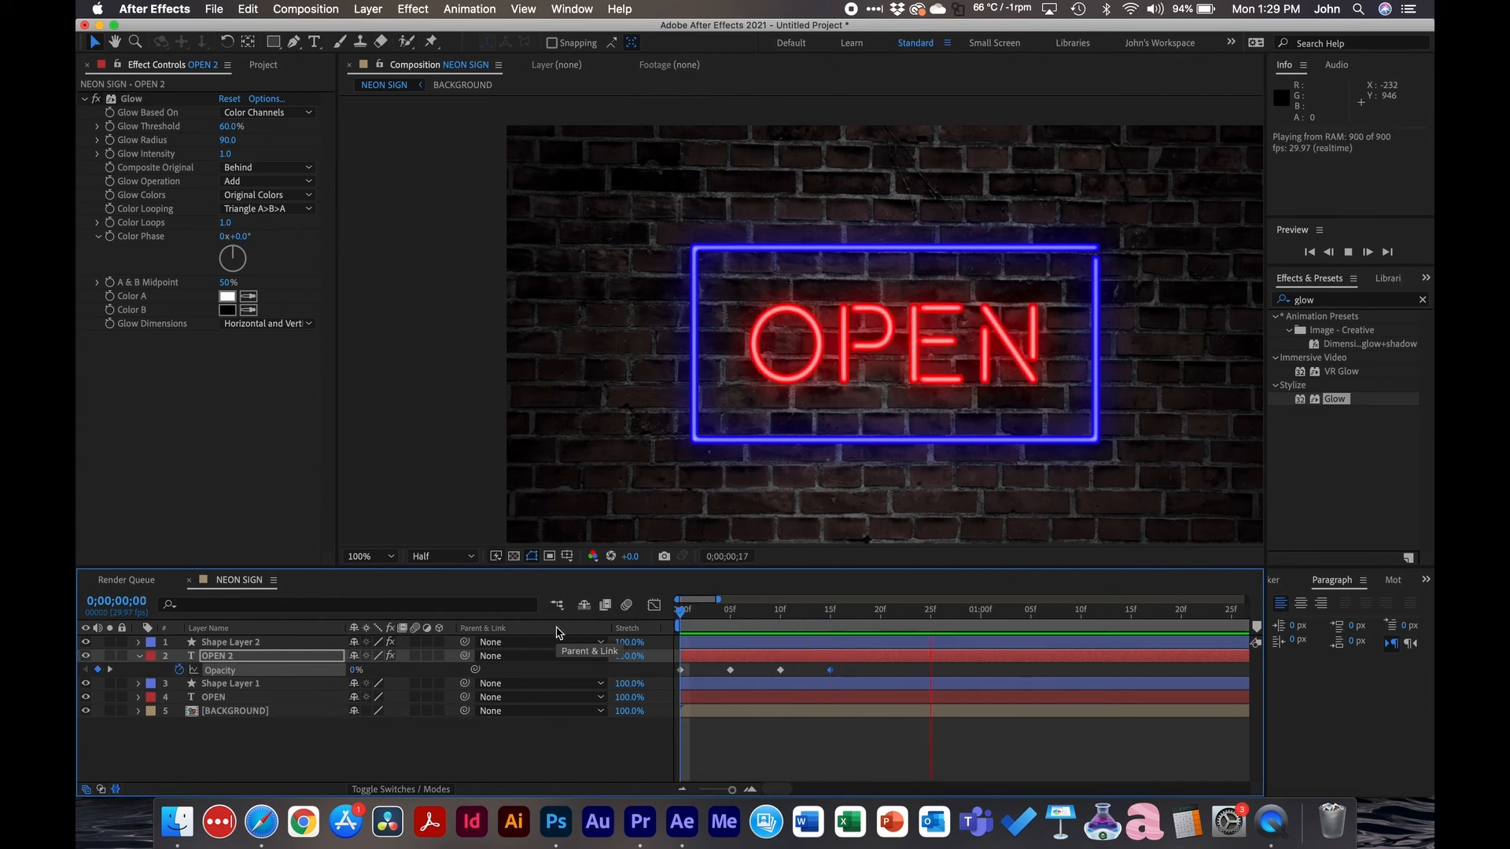
{"action": "key", "text": "space"}
Step: Start keyframing the Trim Paths End of Shape Layer 2 at 0;00;00;00 and add a 99% keyframe at 0;00;01;00
{"action": "key", "text": "minus"}
{"action": "left_click_drag", "start_coordinate": [762, 615], "coordinate": [297, 638]}
{"action": "left_click", "coordinate": [233, 643]}
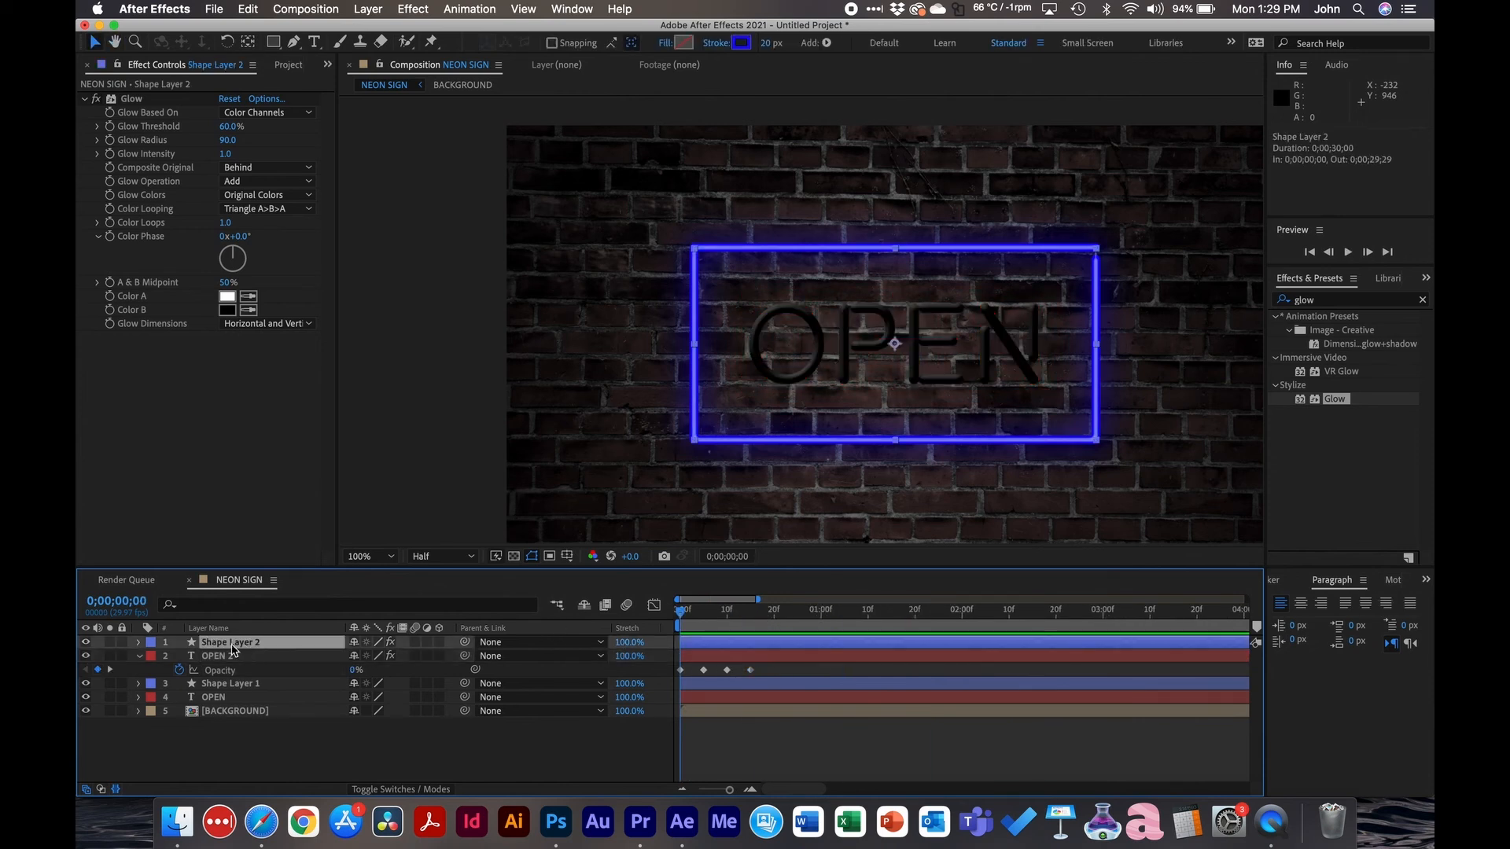
{"action": "left_click", "coordinate": [139, 643]}
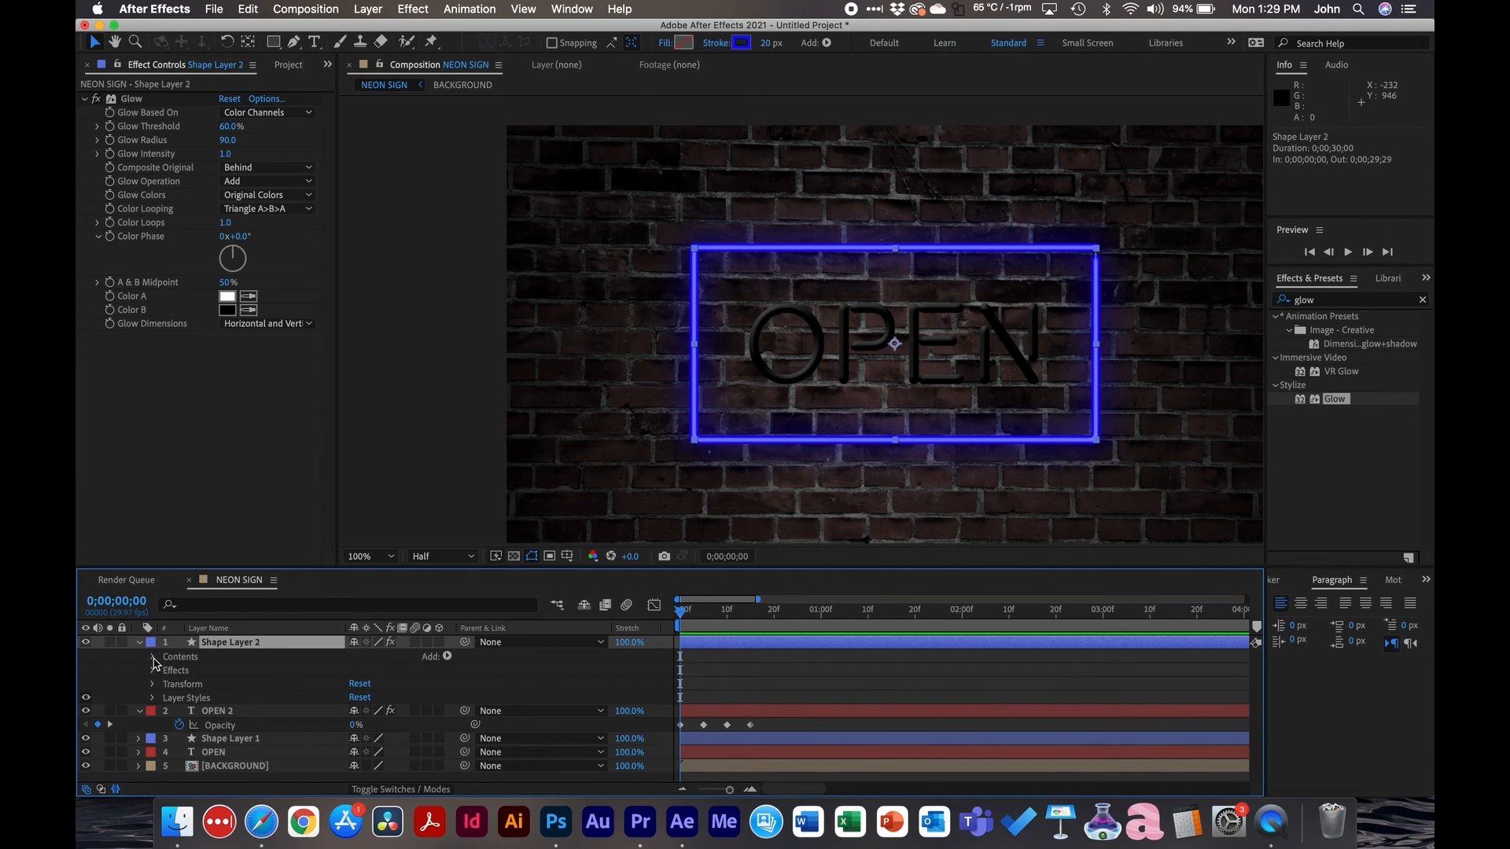
{"action": "left_click", "coordinate": [153, 657]}
{"action": "left_click", "coordinate": [166, 685]}
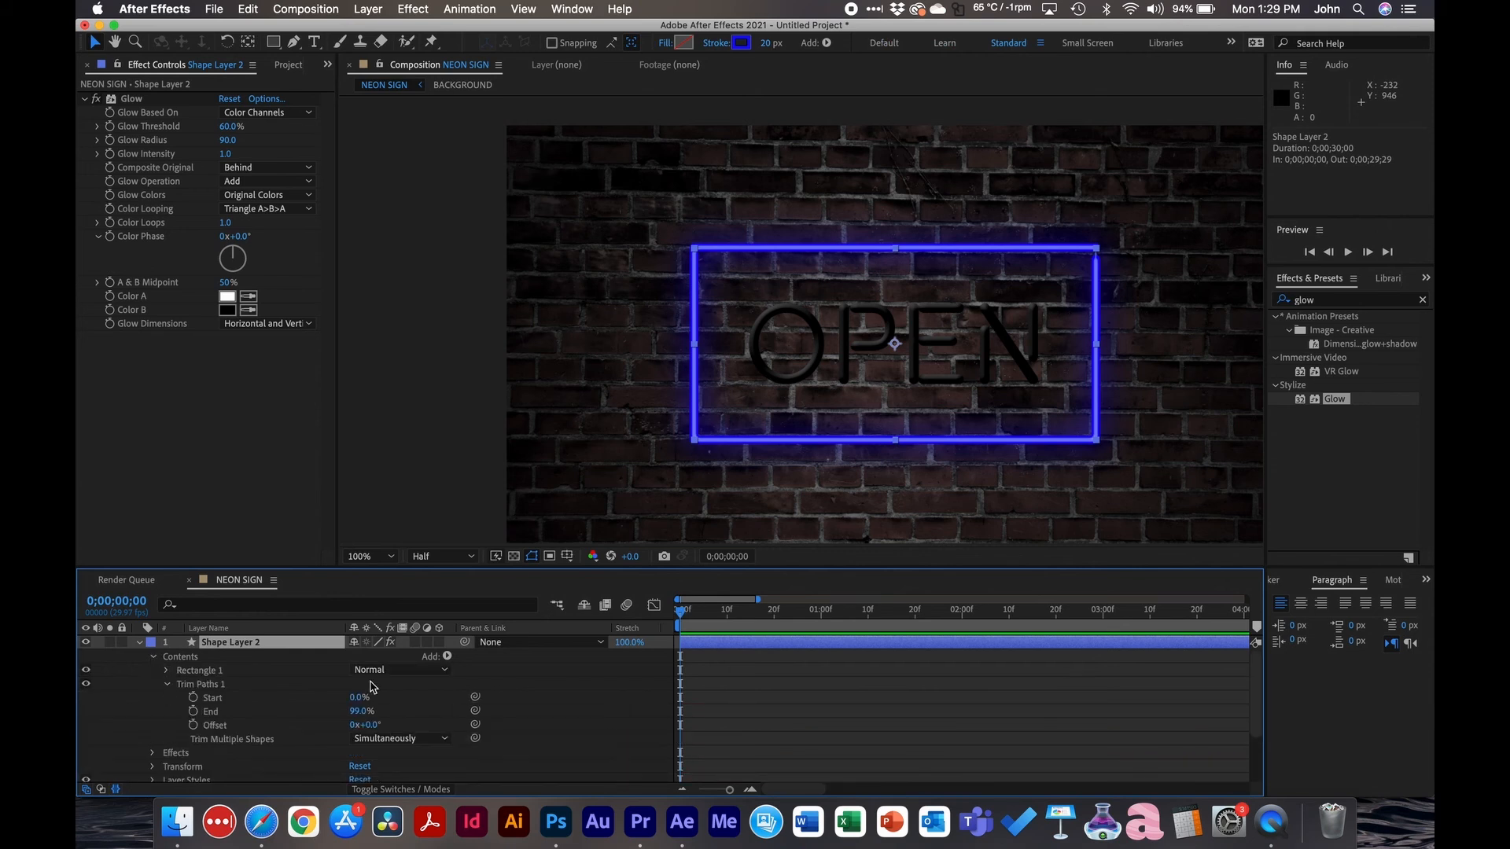
{"action": "left_click", "coordinate": [194, 711]}
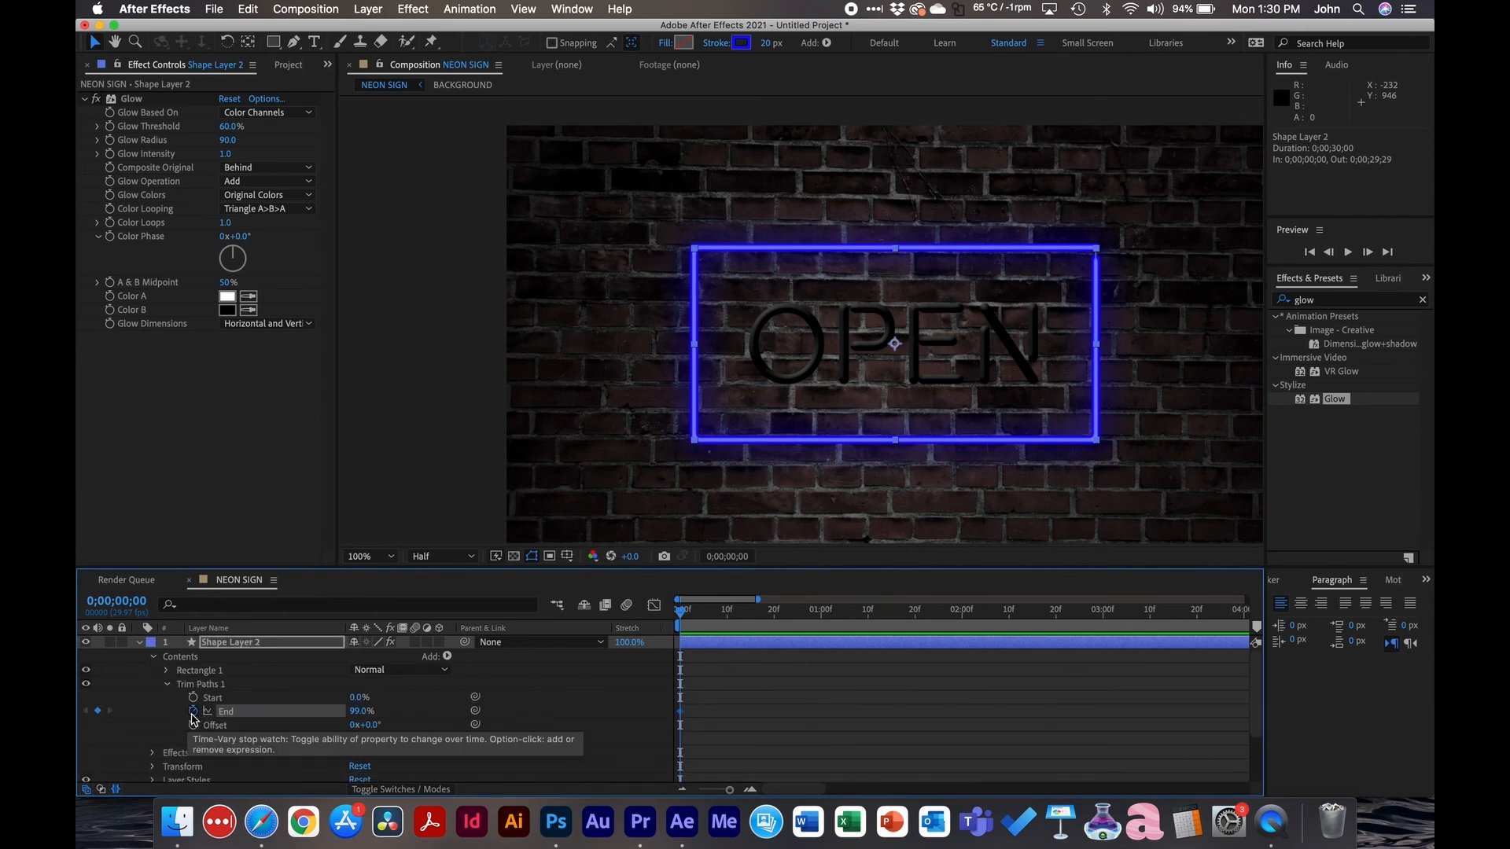
{"action": "left_click", "coordinate": [820, 611]}
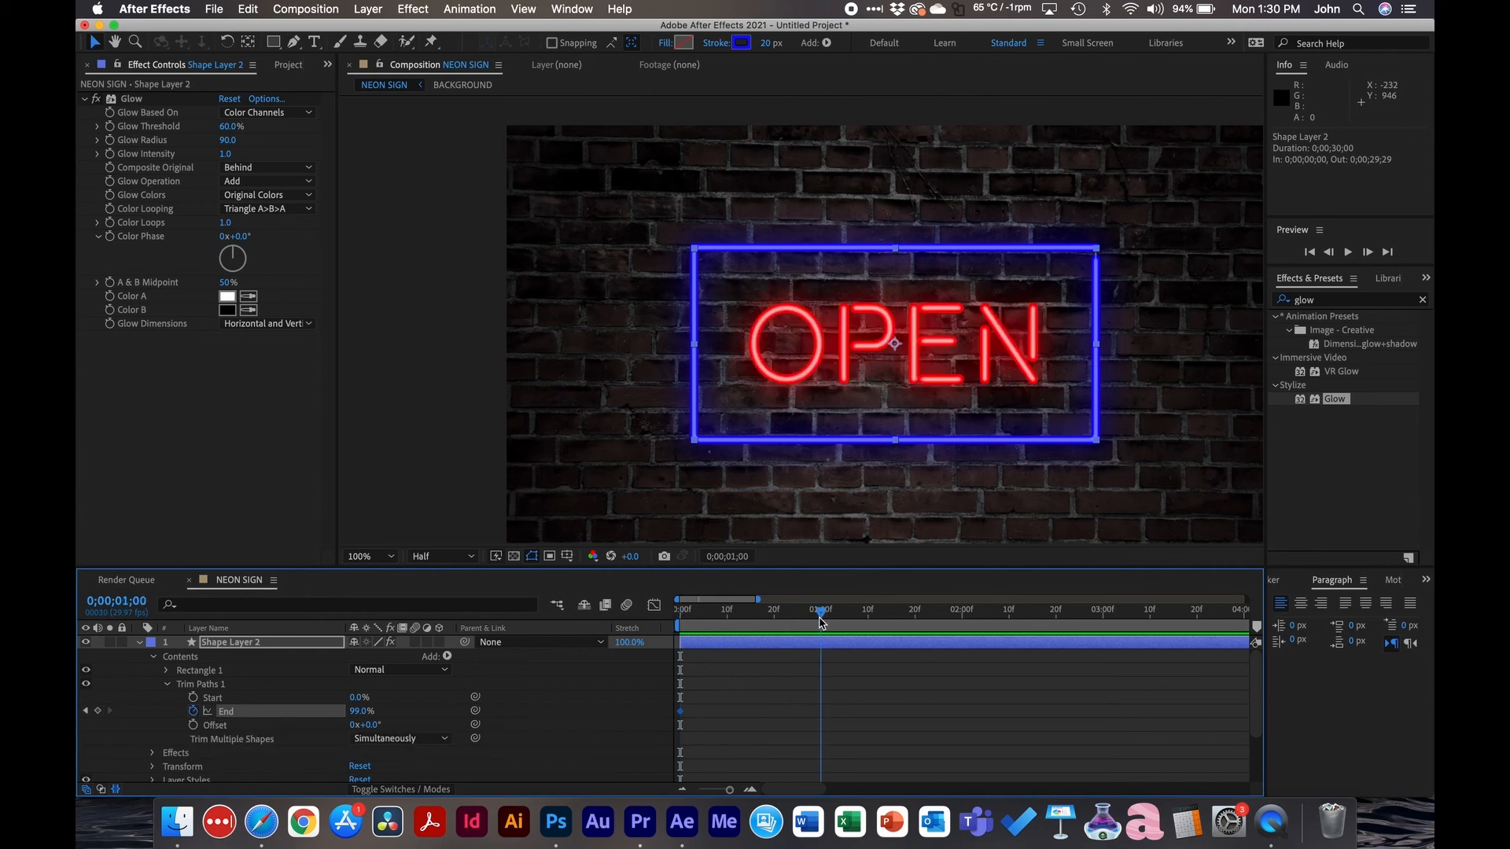
{"action": "left_click", "coordinate": [96, 711]}
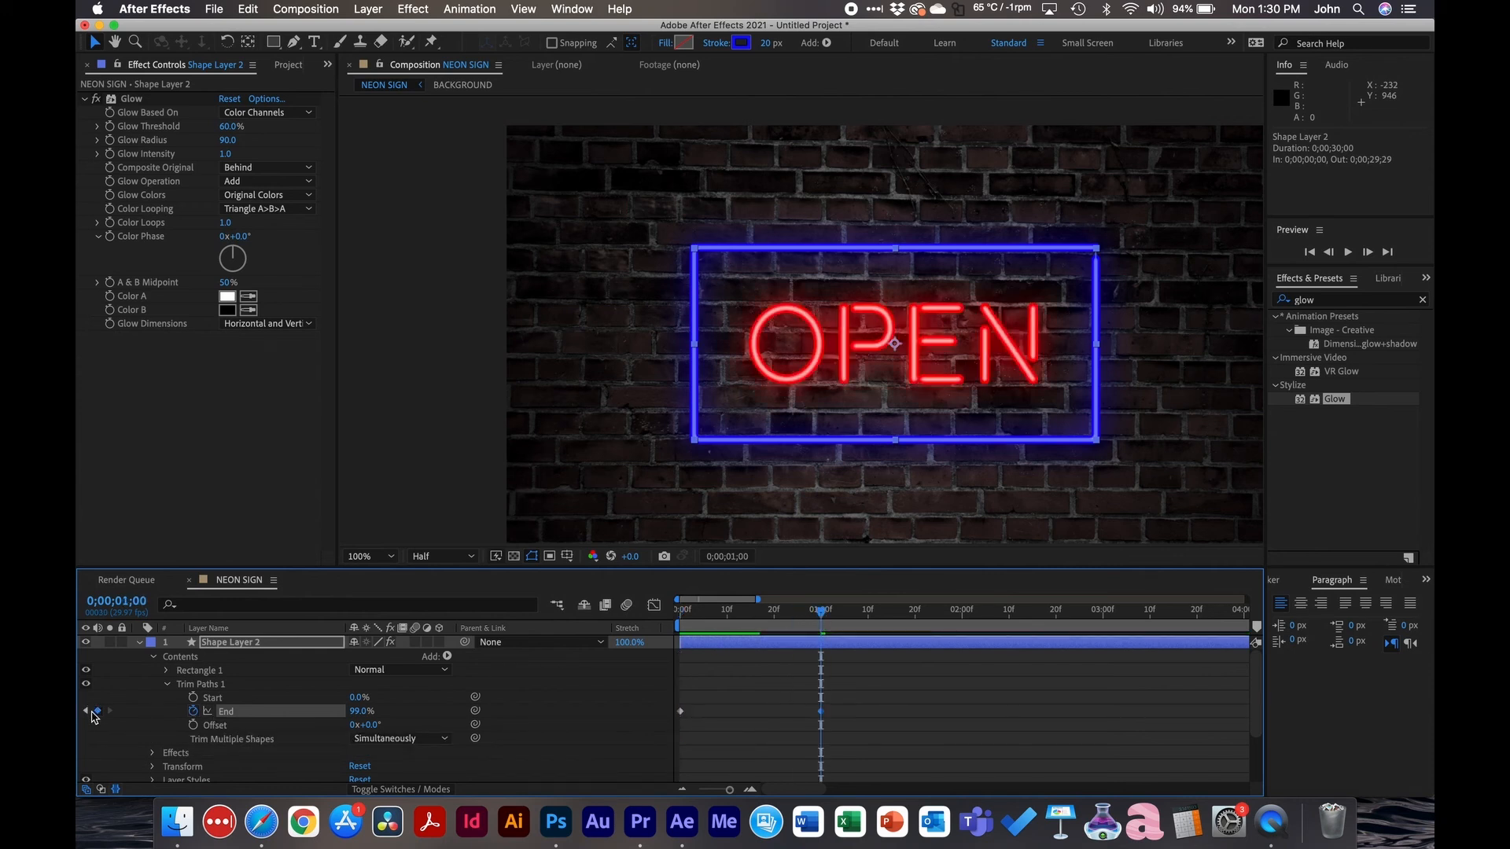
Step: Set the first Trim Paths End keyframe of Shape Layer 2 to 0% and scrub through the frame's drawing-on animation
{"action": "left_click", "coordinate": [85, 711]}
{"action": "left_click", "coordinate": [360, 712]}
{"action": "type", "text": "0"}
{"action": "key", "text": "Return"}
{"action": "mouse_move", "coordinate": [719, 613]}
{"action": "left_mouse_down"}
{"action": "mouse_move", "coordinate": [853, 613]}
{"action": "mouse_move", "coordinate": [840, 613]}
{"action": "left_mouse_up"}
Step: Apply Easy Ease to both Trim Paths End keyframes of Shape Layer 2 and deselect them
{"action": "left_click_drag", "start_coordinate": [857, 680], "coordinate": [677, 727]}
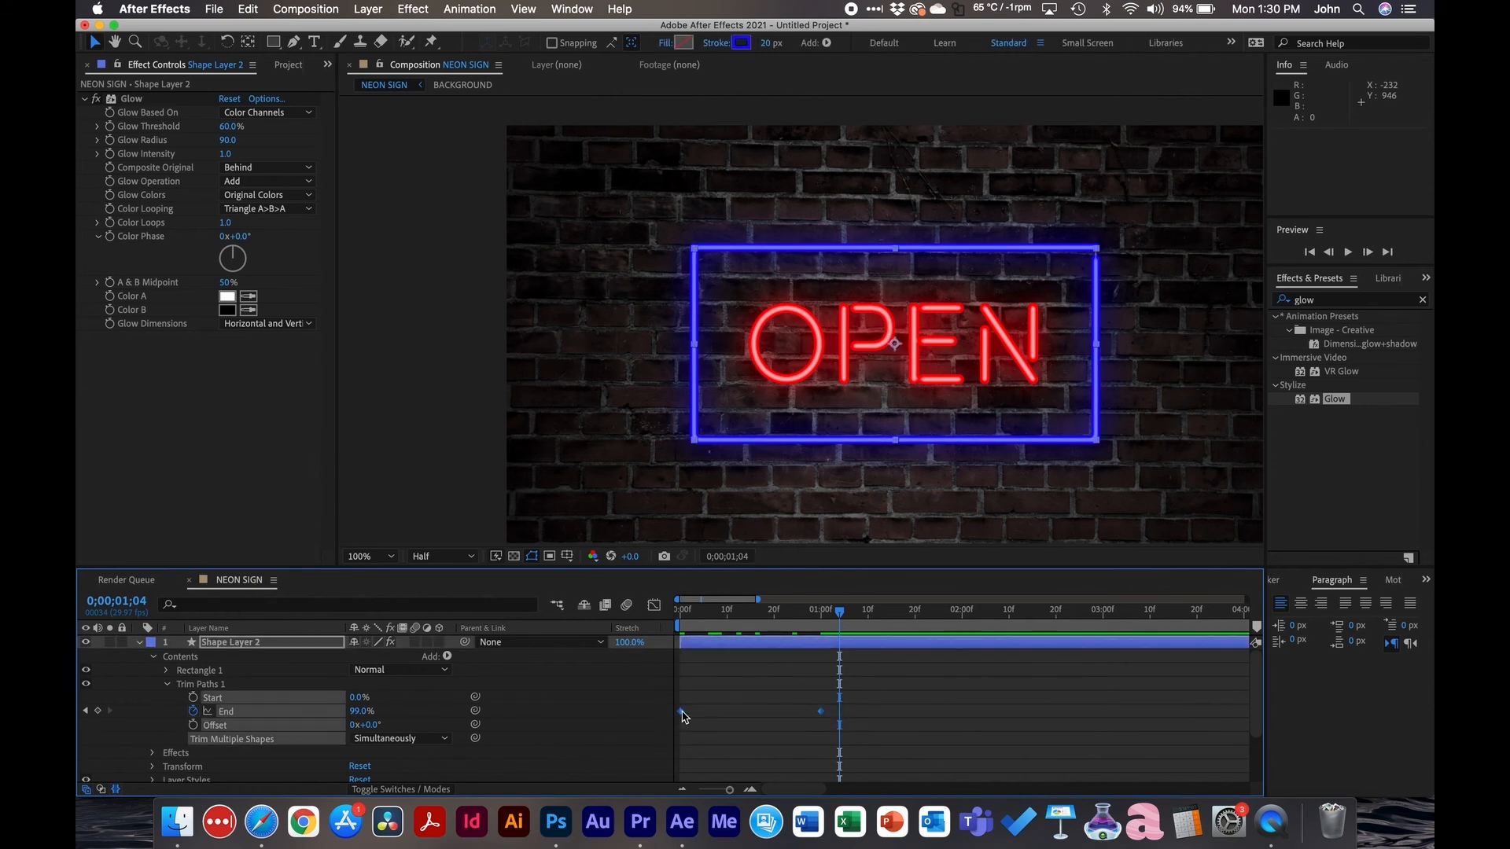
{"action": "right_click", "coordinate": [681, 712]}
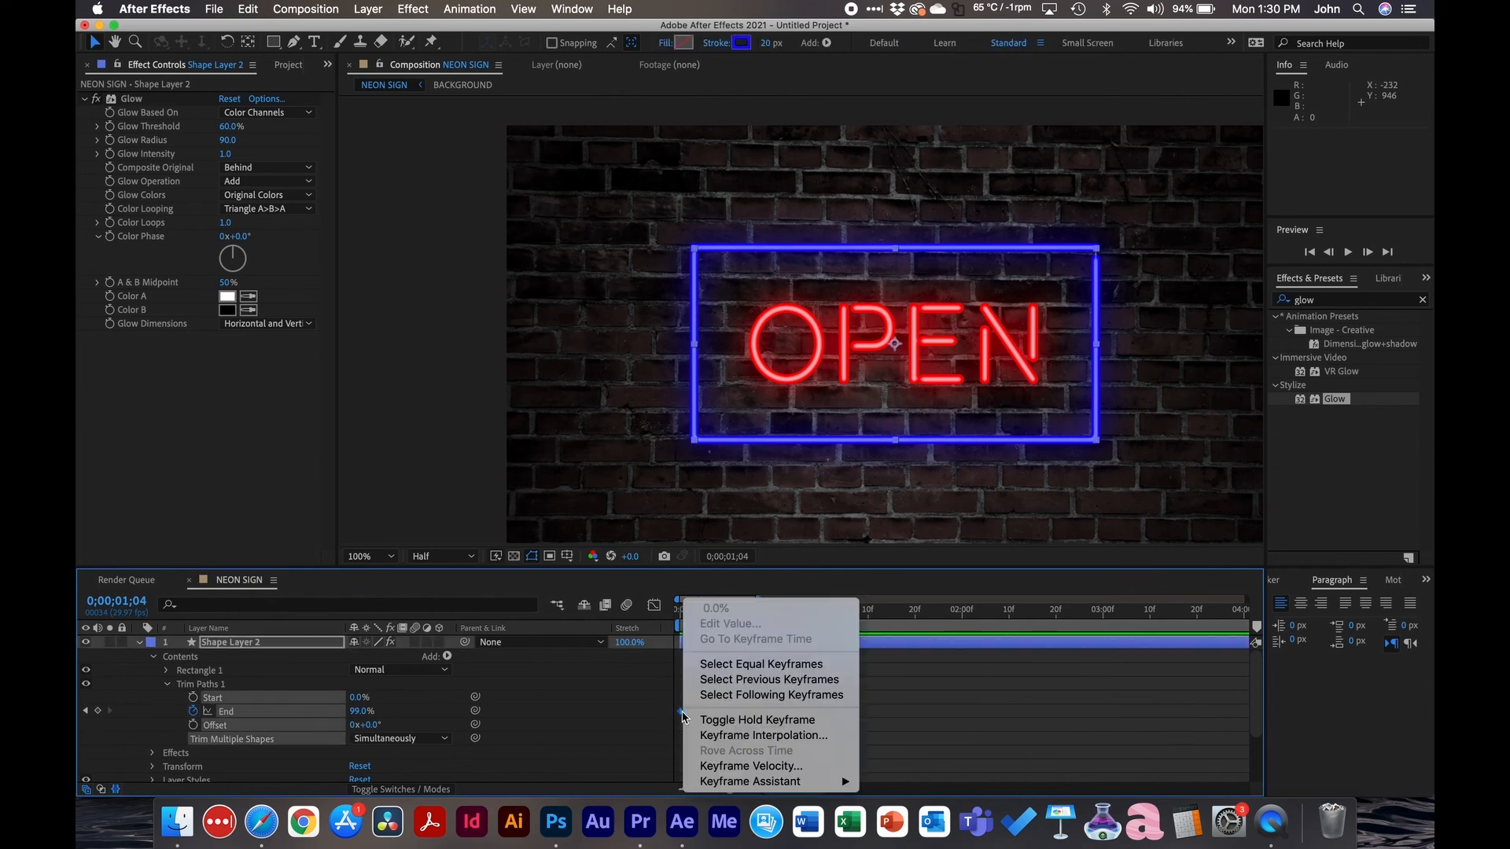
{"action": "mouse_move", "coordinate": [730, 783]}
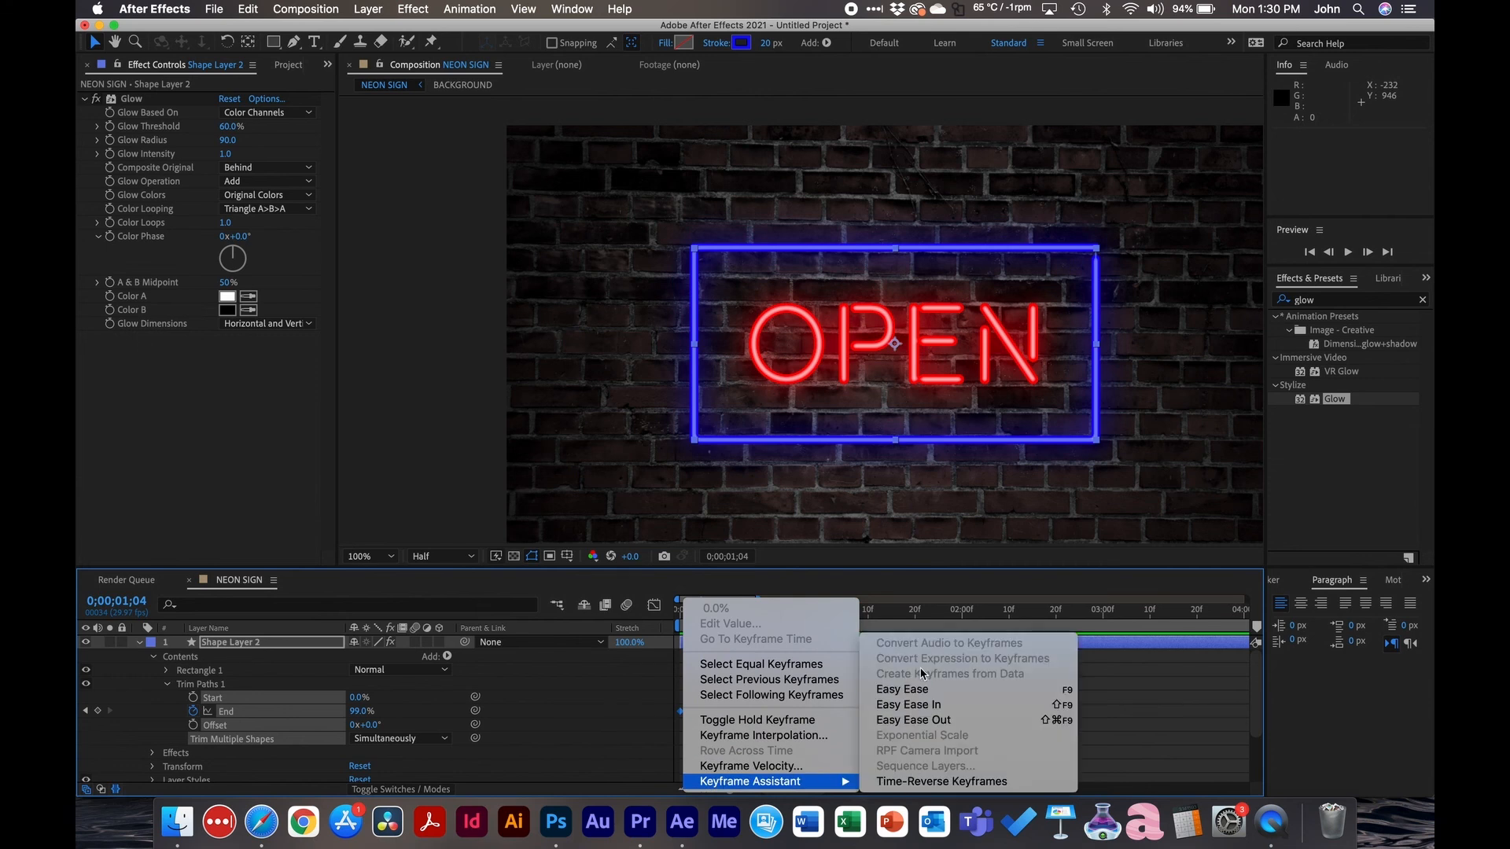
{"action": "left_click", "coordinate": [917, 691]}
{"action": "left_click", "coordinate": [894, 687]}
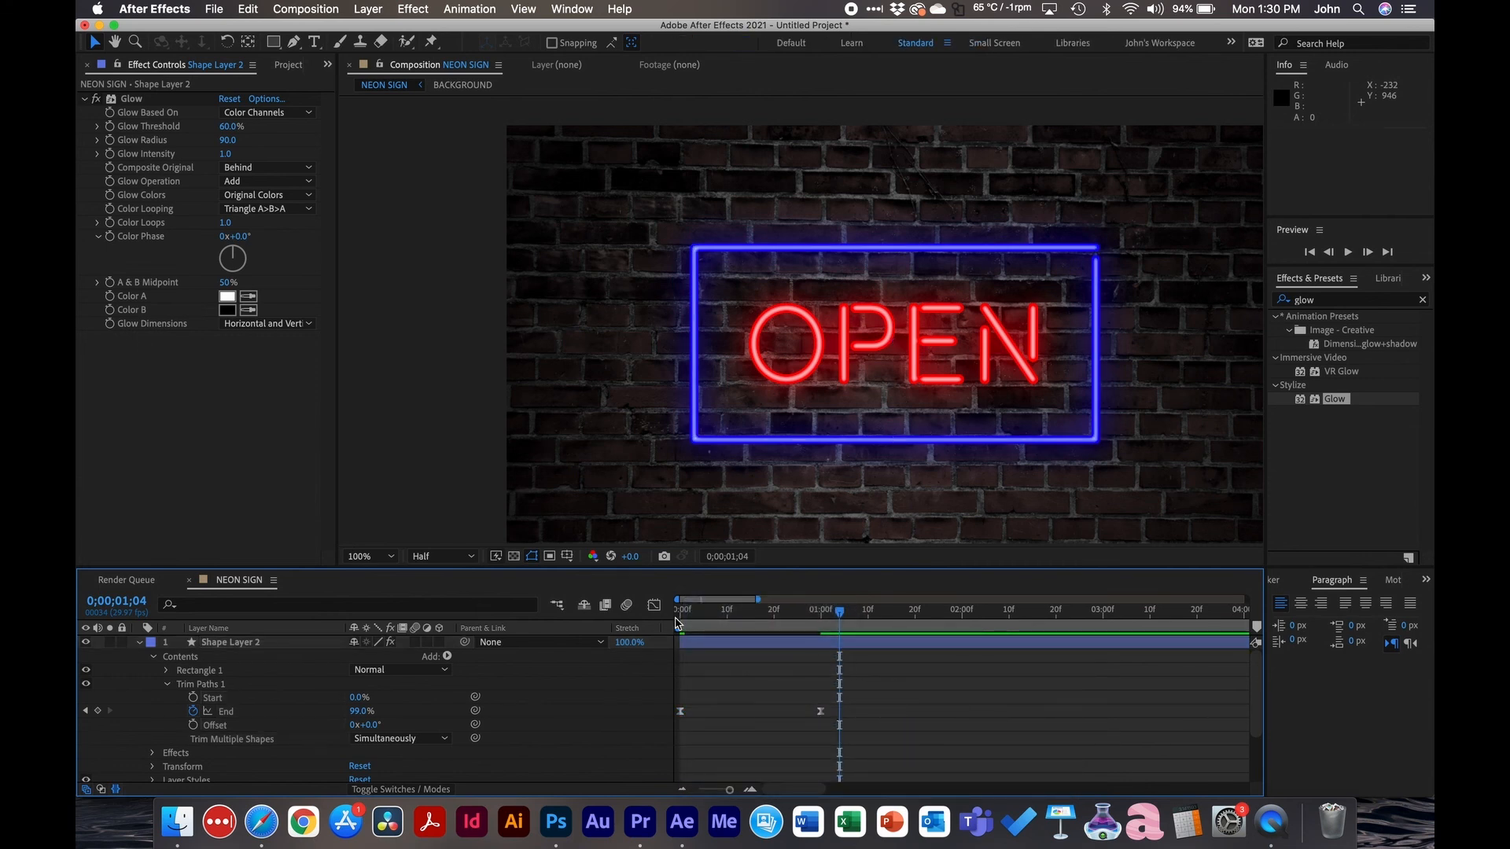
Step: Lengthen the incoming ease of the last End keyframe in the speed graph so the frame draws fast and slows down
{"action": "left_click", "coordinate": [654, 606]}
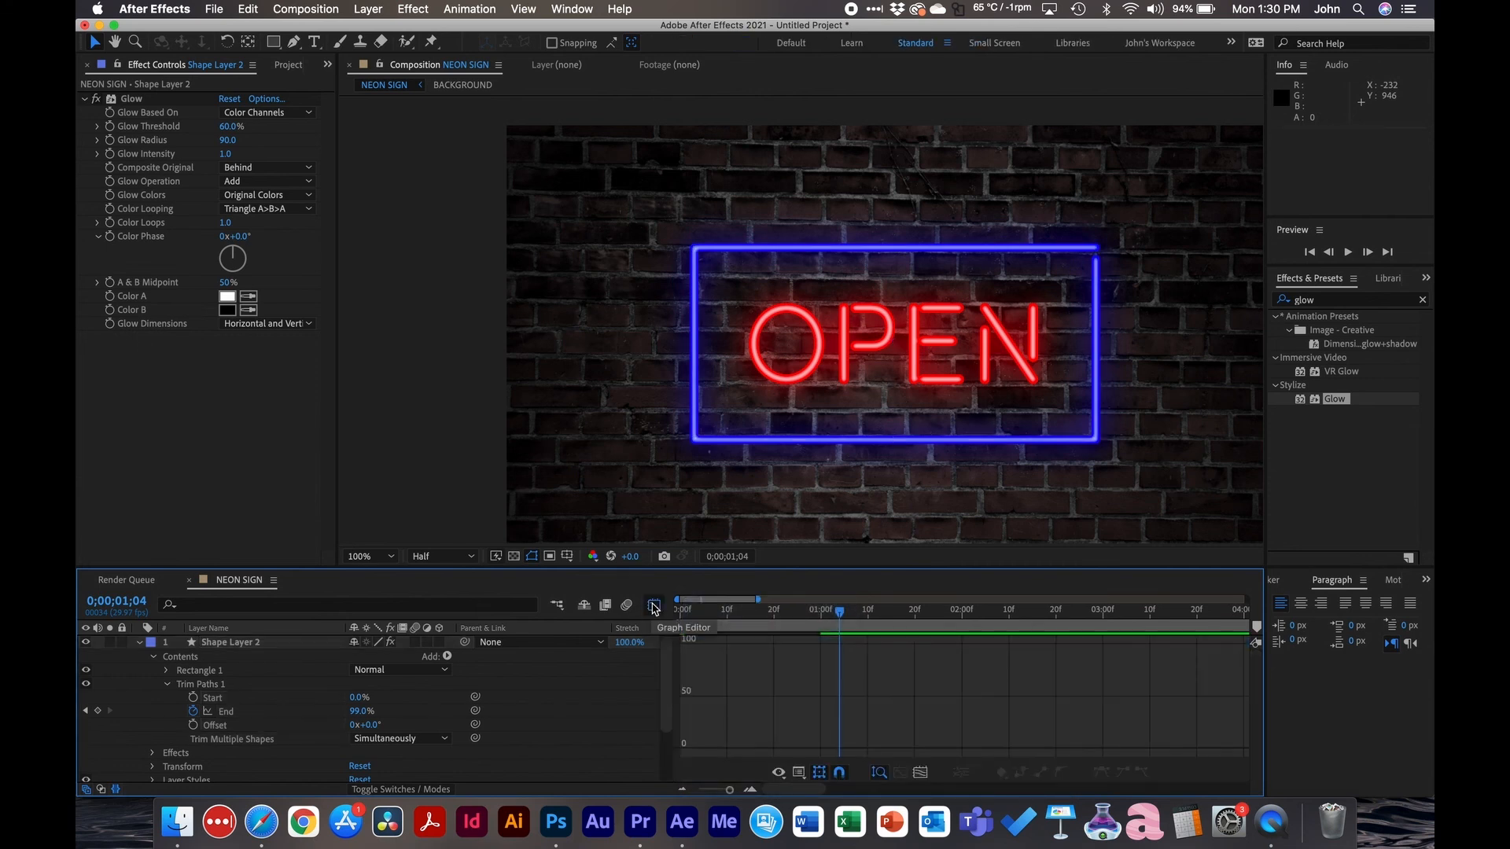
{"action": "left_click", "coordinate": [245, 712]}
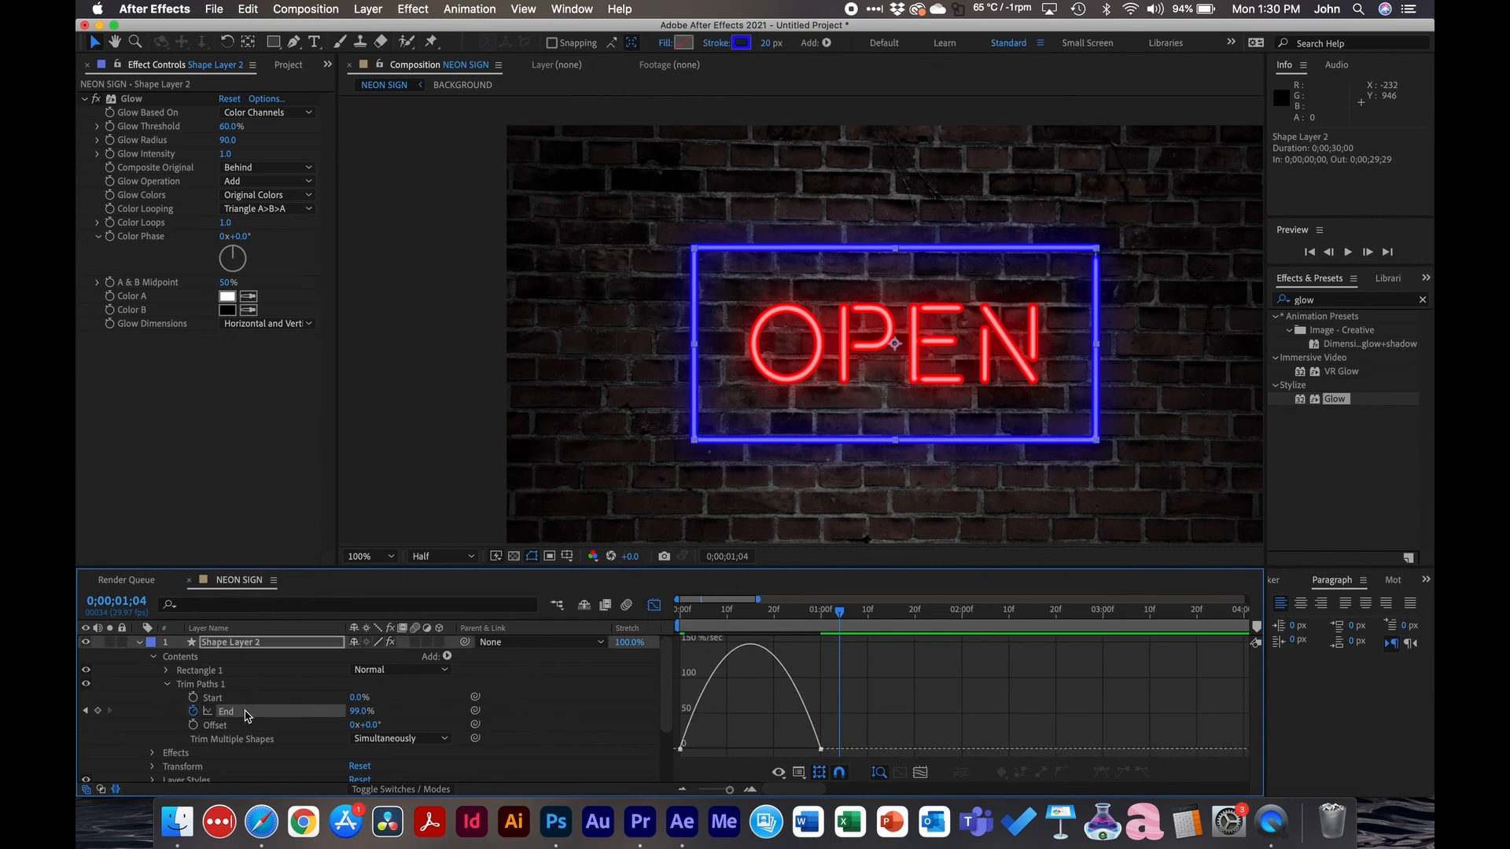
{"action": "left_click", "coordinate": [803, 750]}
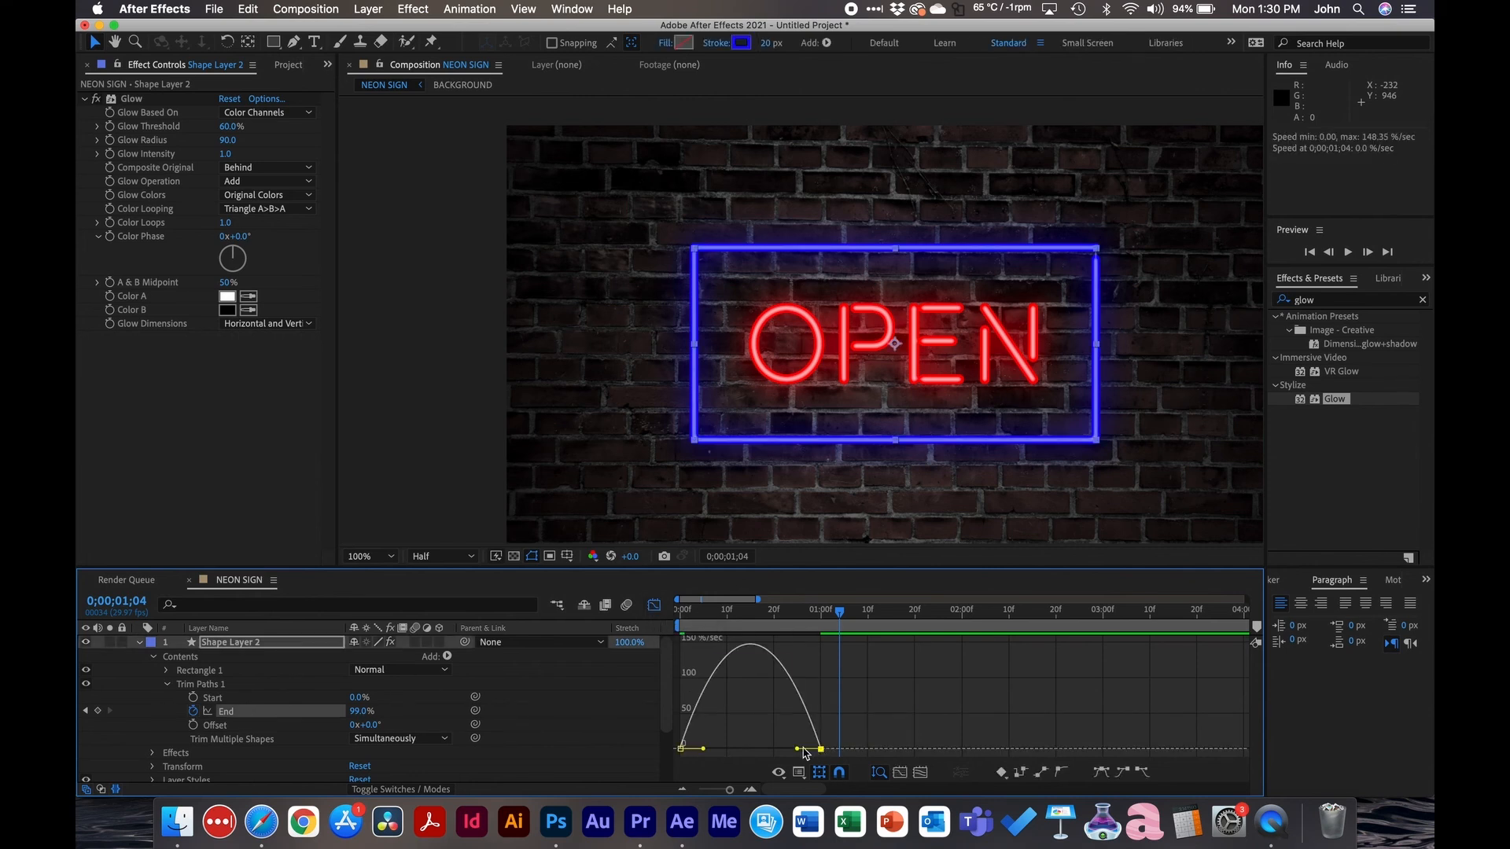
{"action": "left_click_drag", "start_coordinate": [799, 753], "coordinate": [764, 751]}
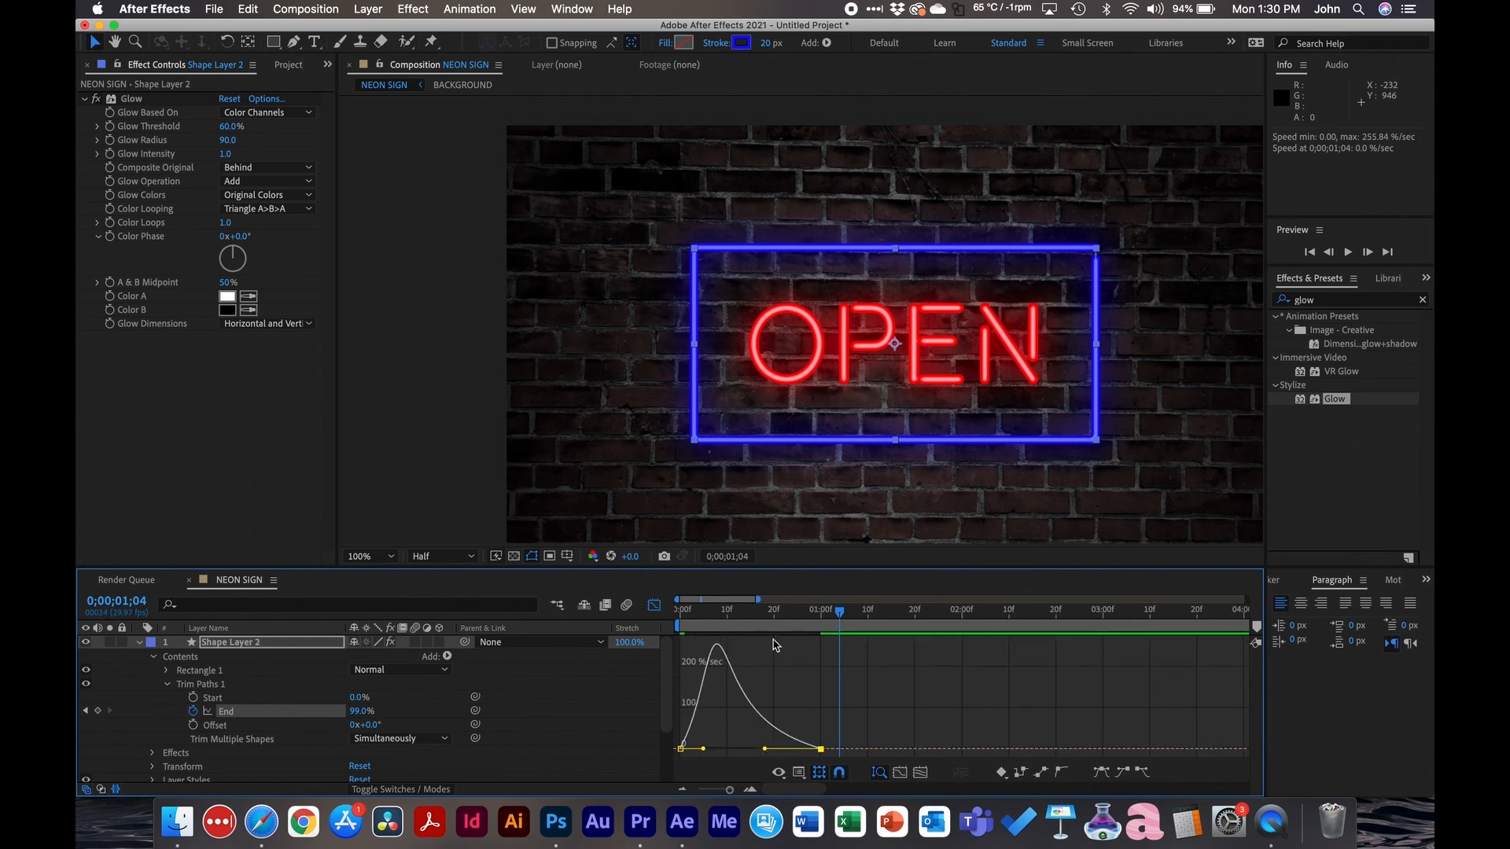
Step: Preview the eased frame animation, close the graph editor and play the whole sign animation again
{"action": "key", "text": "space"}
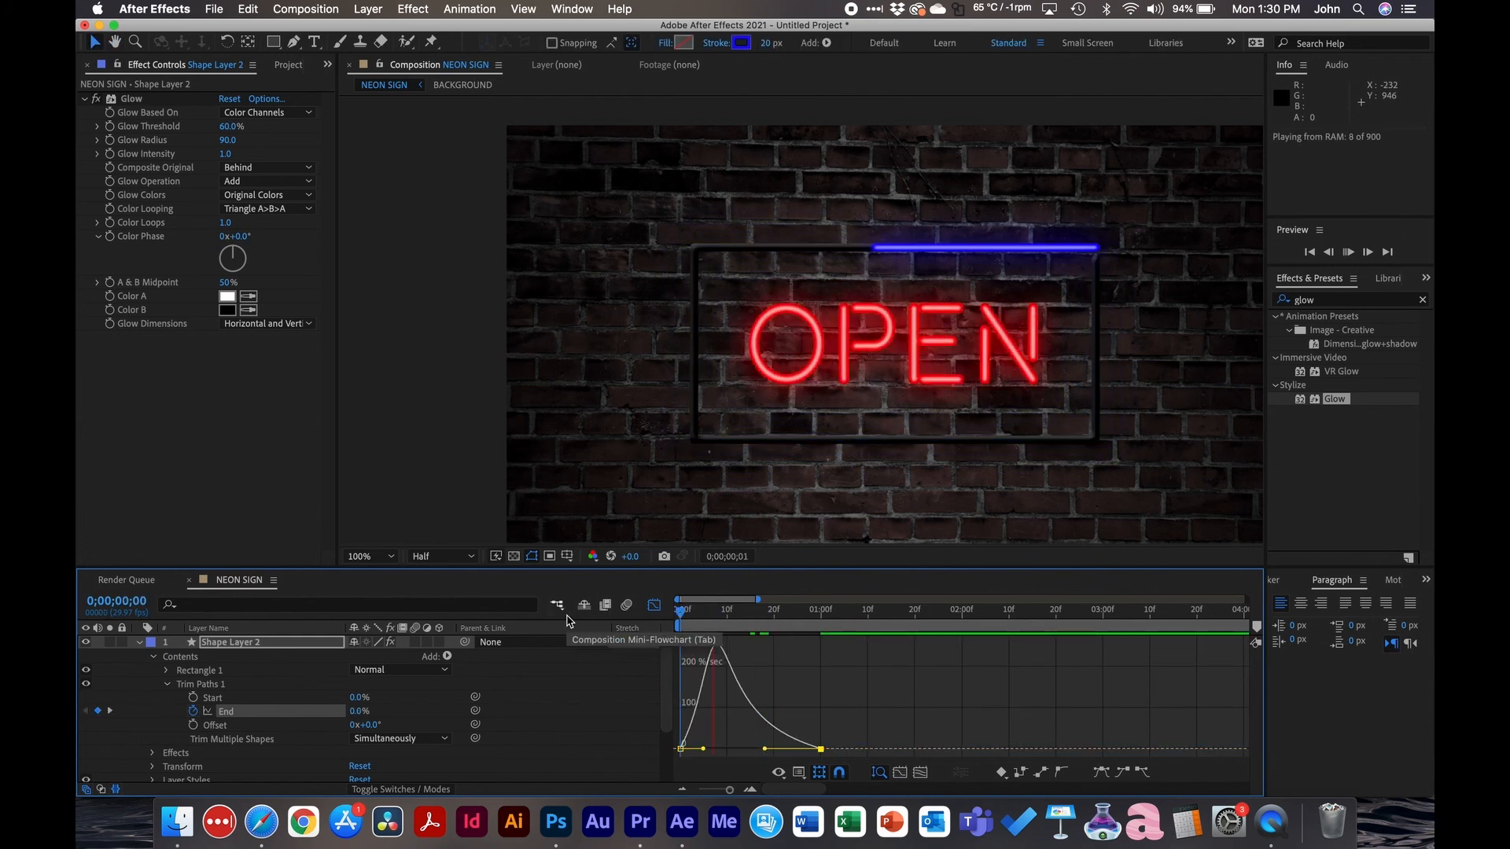
{"action": "key", "text": "space"}
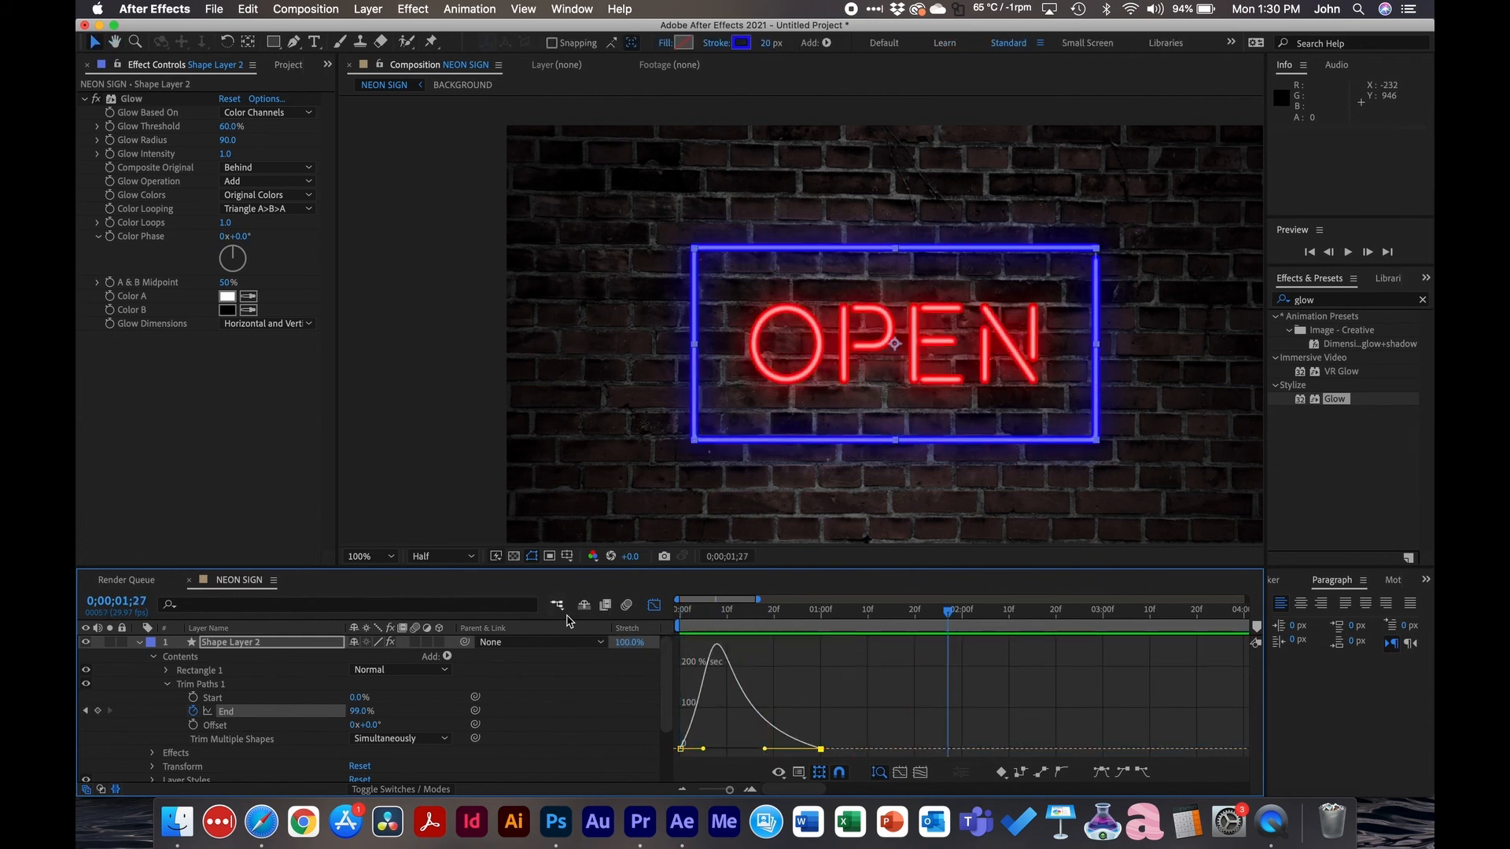
{"action": "left_click", "coordinate": [653, 608]}
{"action": "key", "text": "space"}
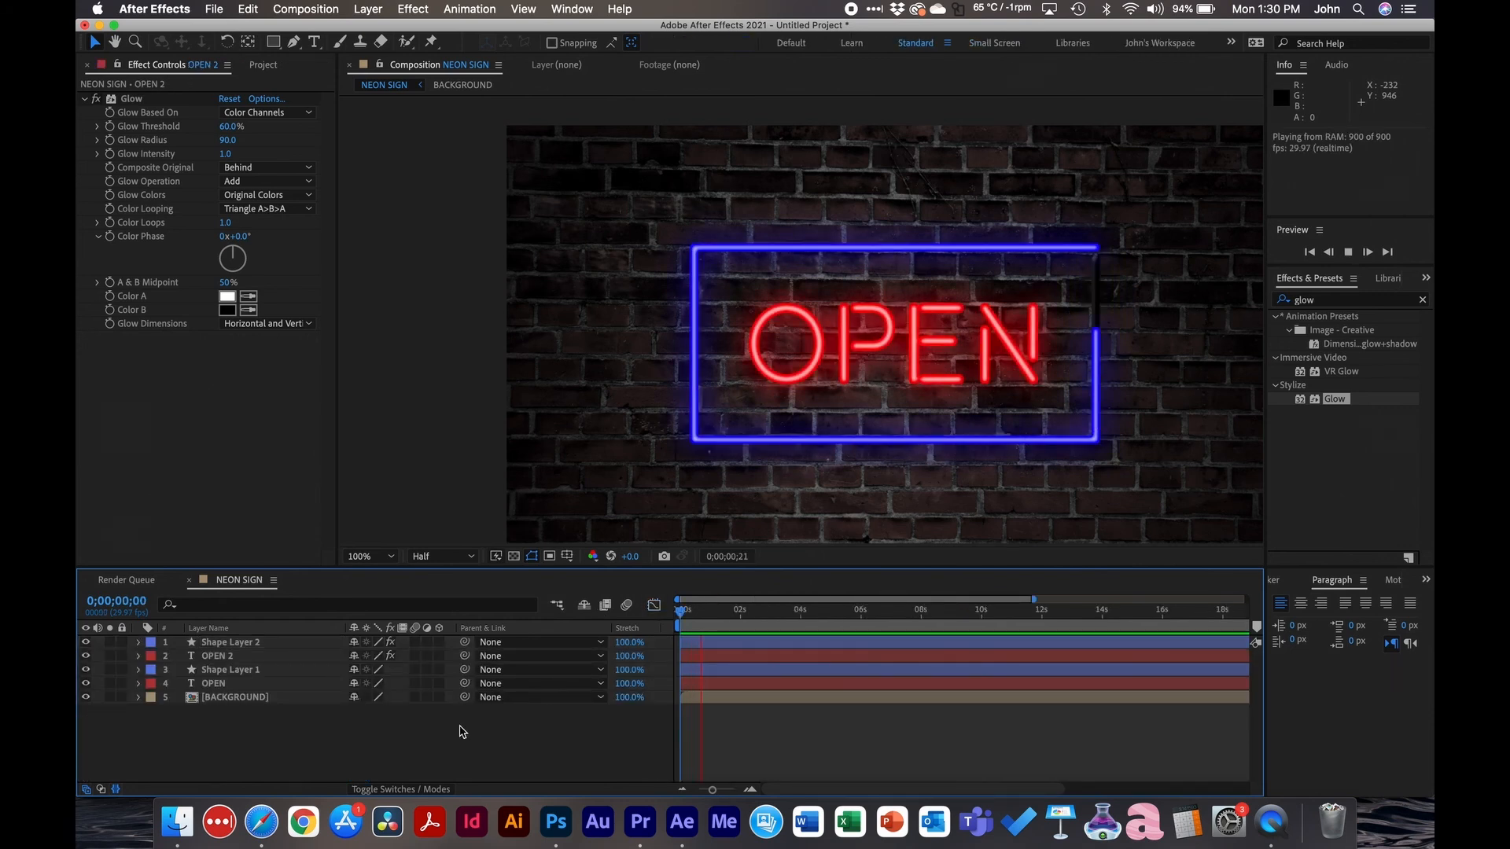
{"action": "key", "text": "space"}
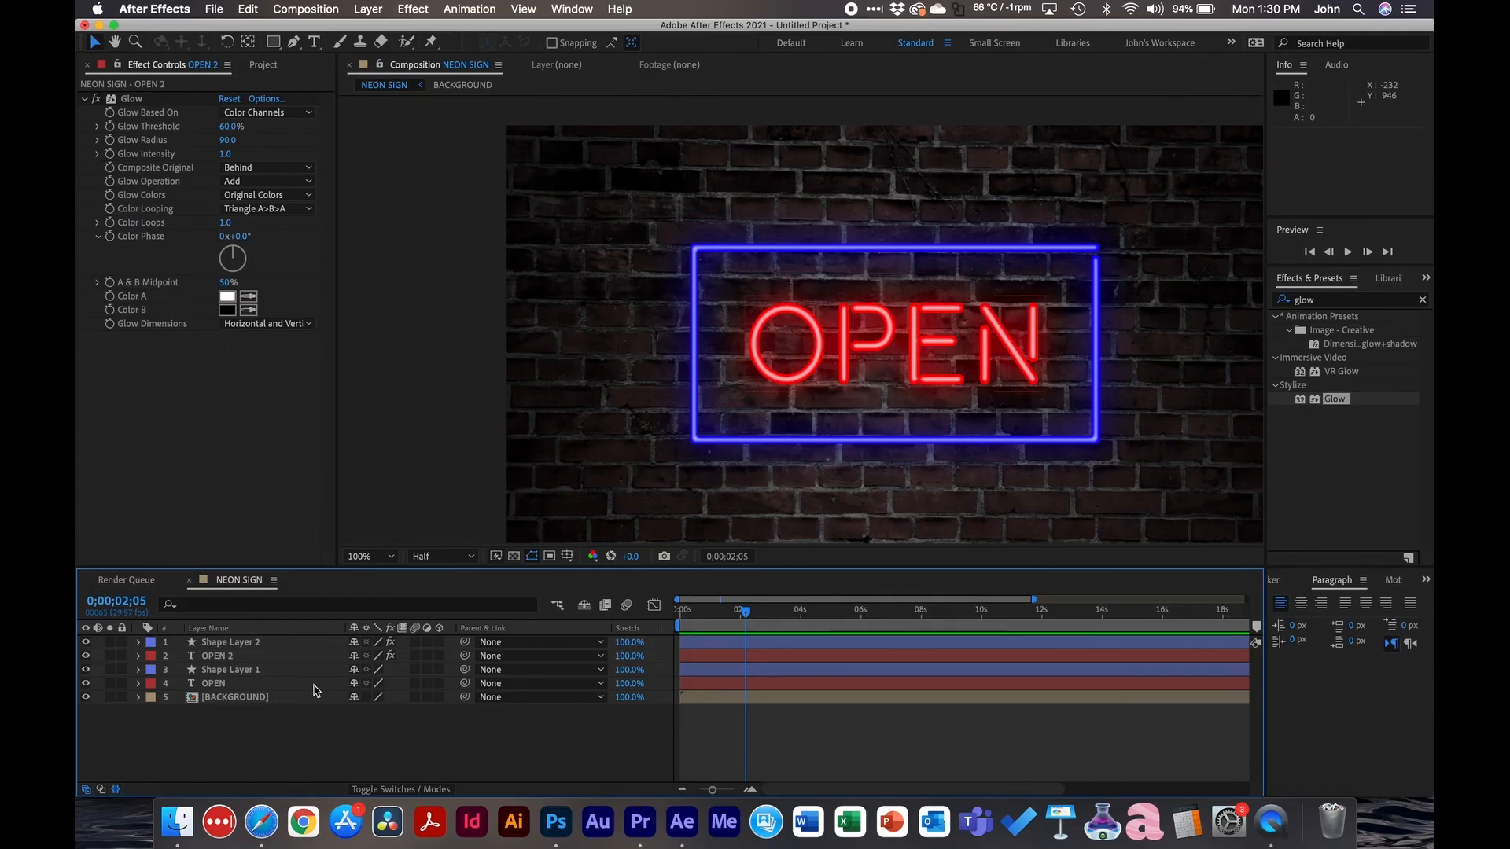
Step: Link the Source Text of the OPEN layer to the Source Text of OPEN 2 with the pick whip
{"action": "left_click", "coordinate": [233, 690]}
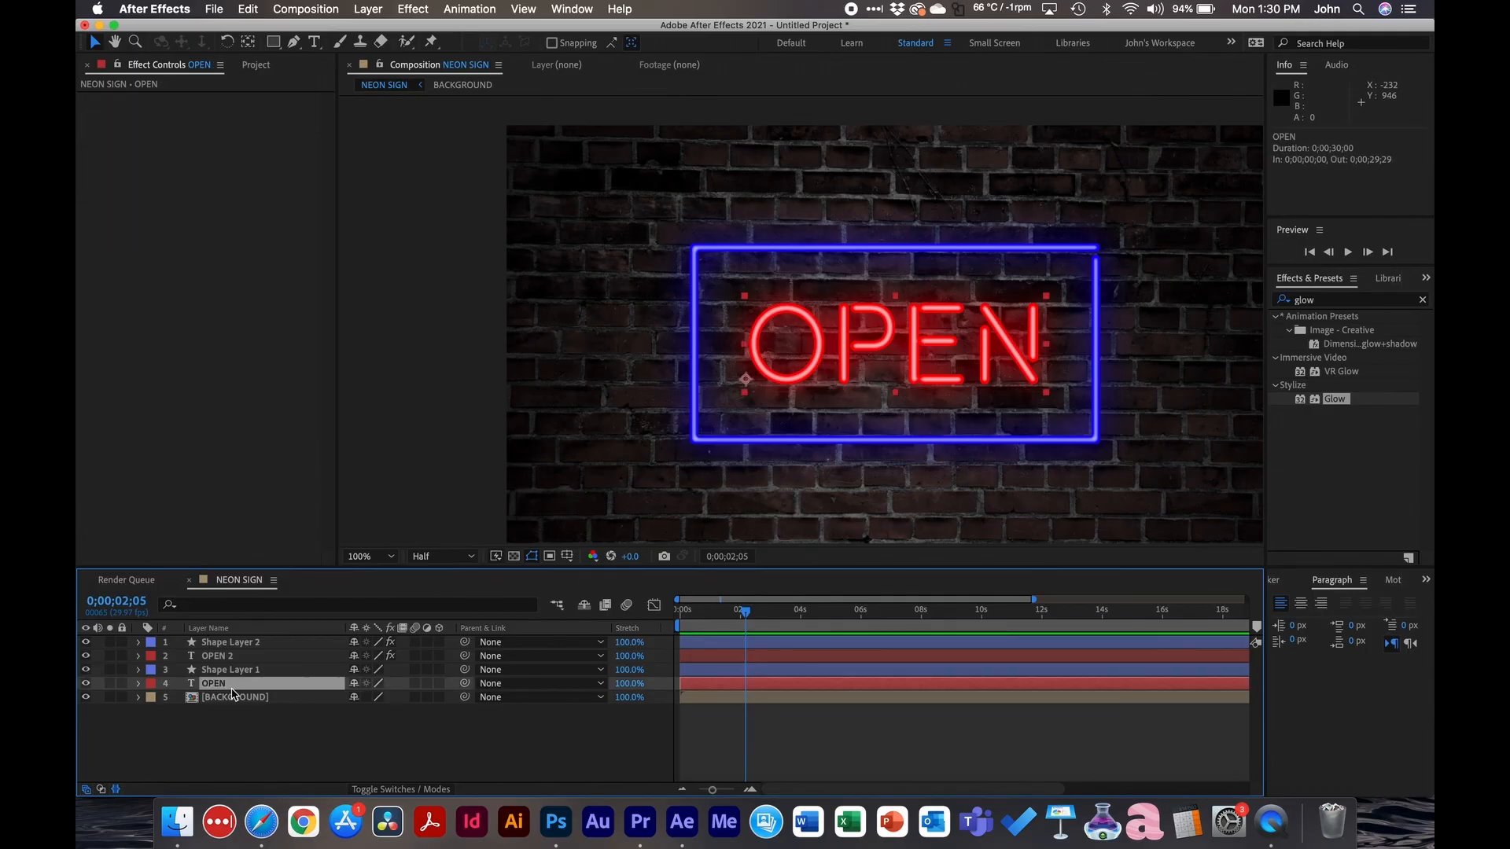
{"action": "left_click", "coordinate": [139, 685]}
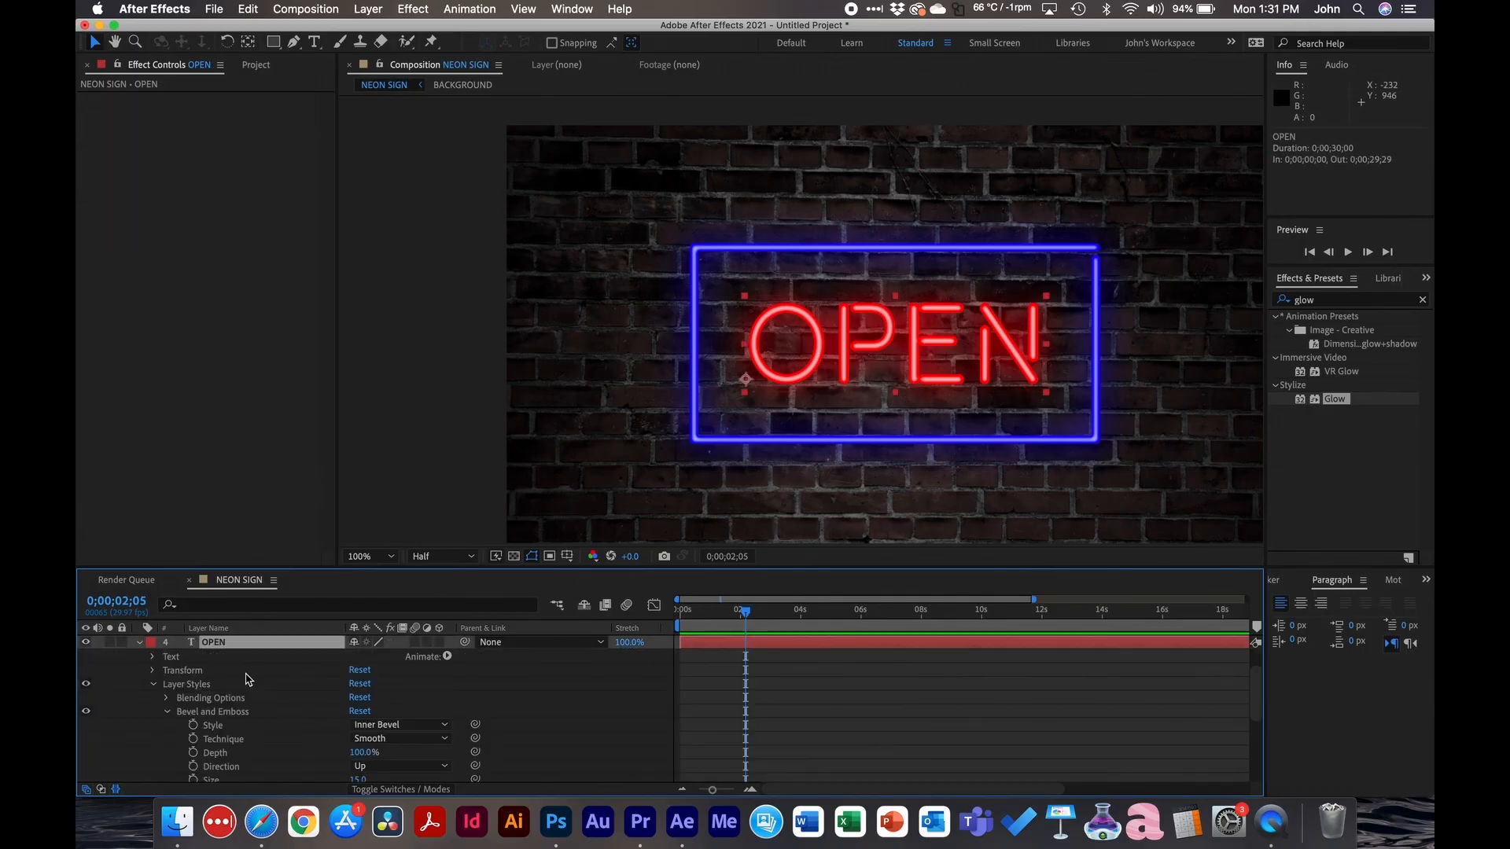
{"action": "key", "text": "grave"}
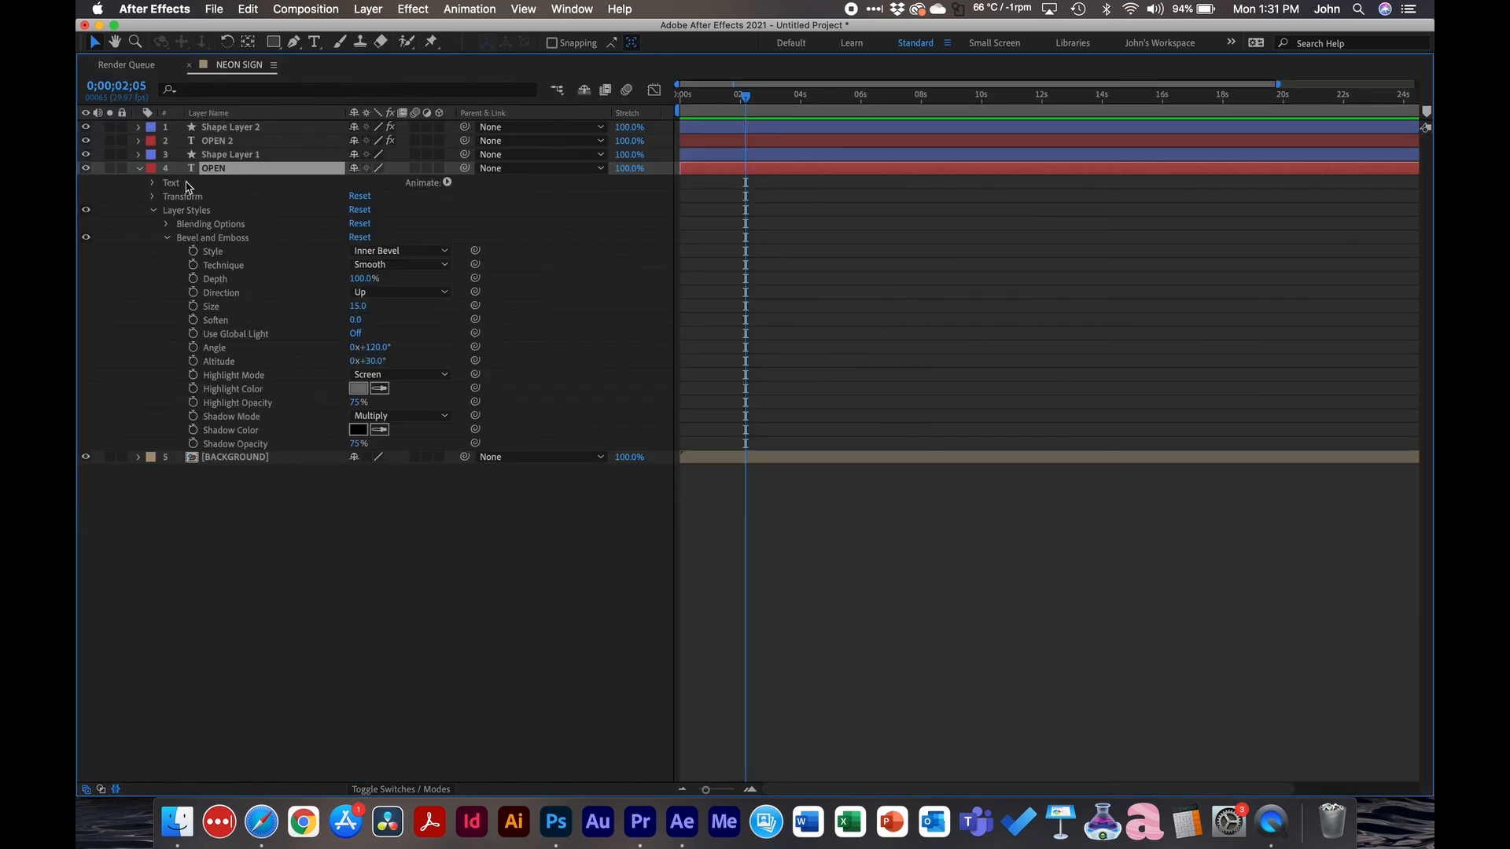
{"action": "left_click", "coordinate": [139, 141]}
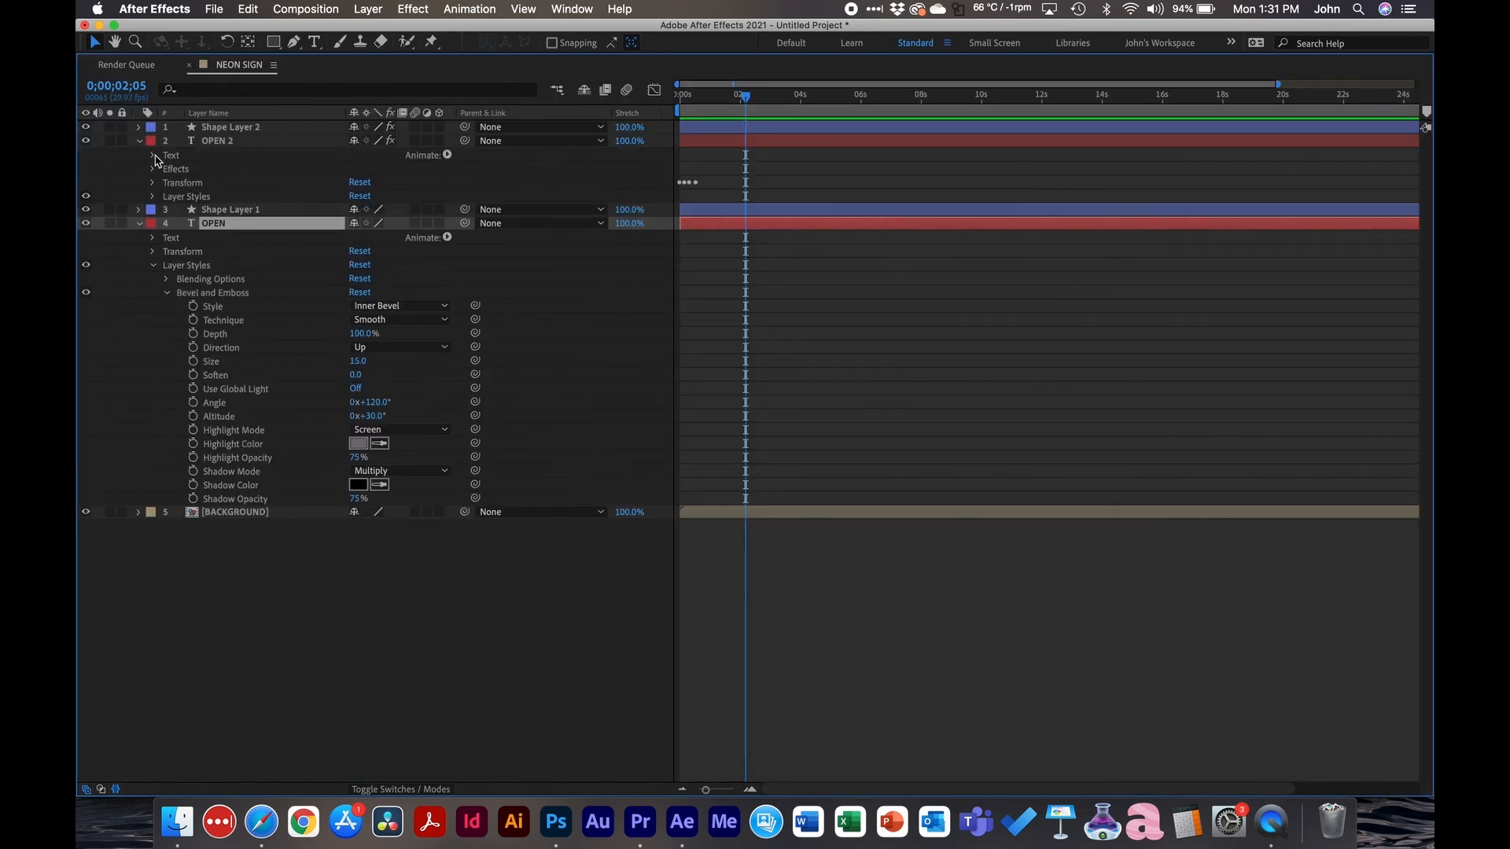
{"action": "left_click", "coordinate": [153, 156]}
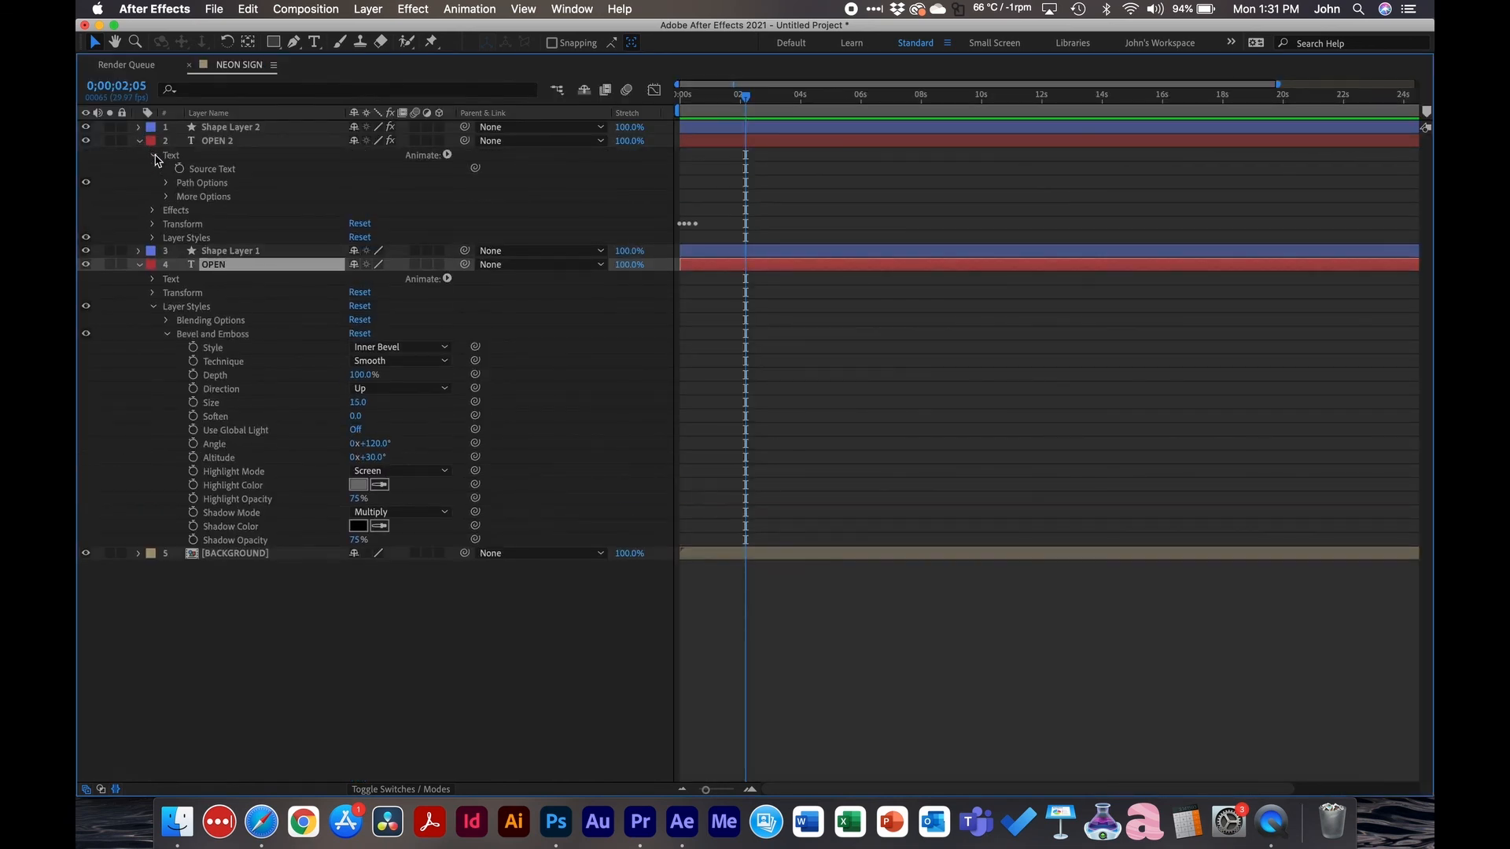
{"action": "left_click", "coordinate": [154, 281]}
{"action": "left_click", "coordinate": [221, 295]}
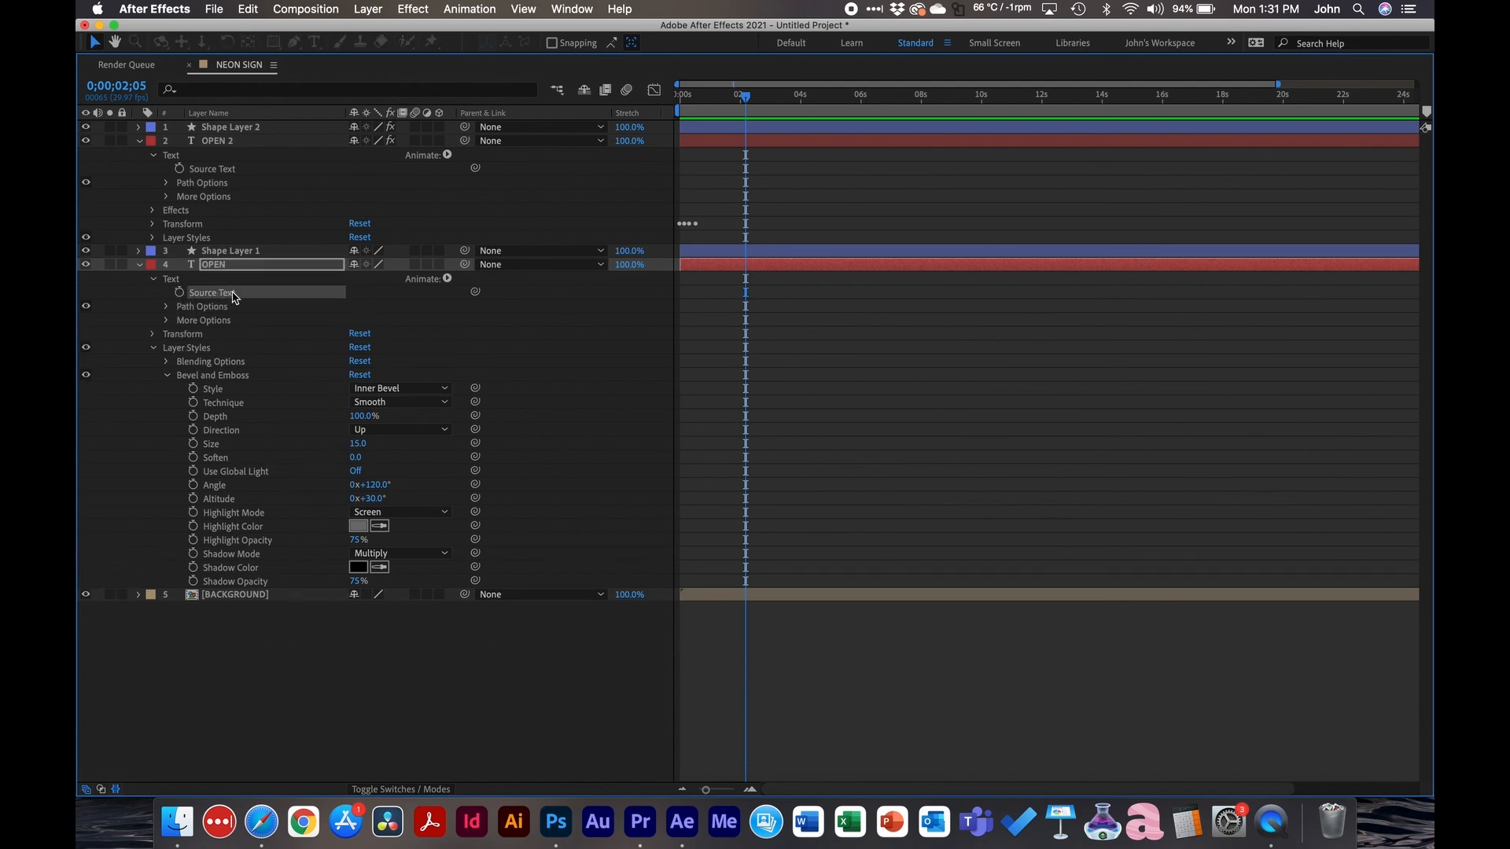
{"action": "left_click_drag", "start_coordinate": [475, 295], "coordinate": [221, 174]}
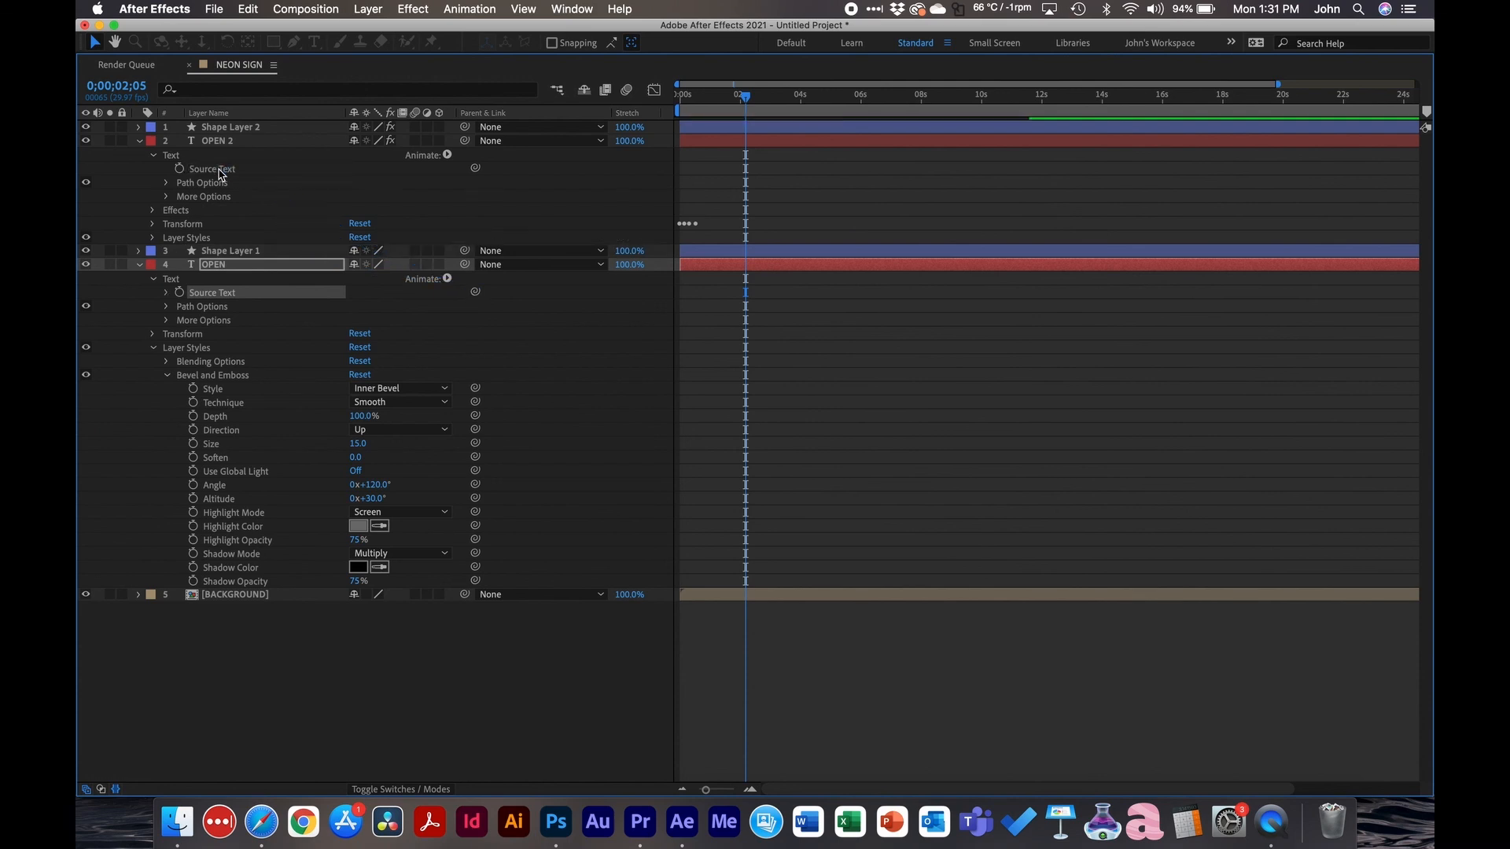
{"action": "key", "text": "grave"}
Step: Replace the text of the OPEN 2 layer with NEW and deselect the layer
{"action": "left_click", "coordinate": [228, 655]}
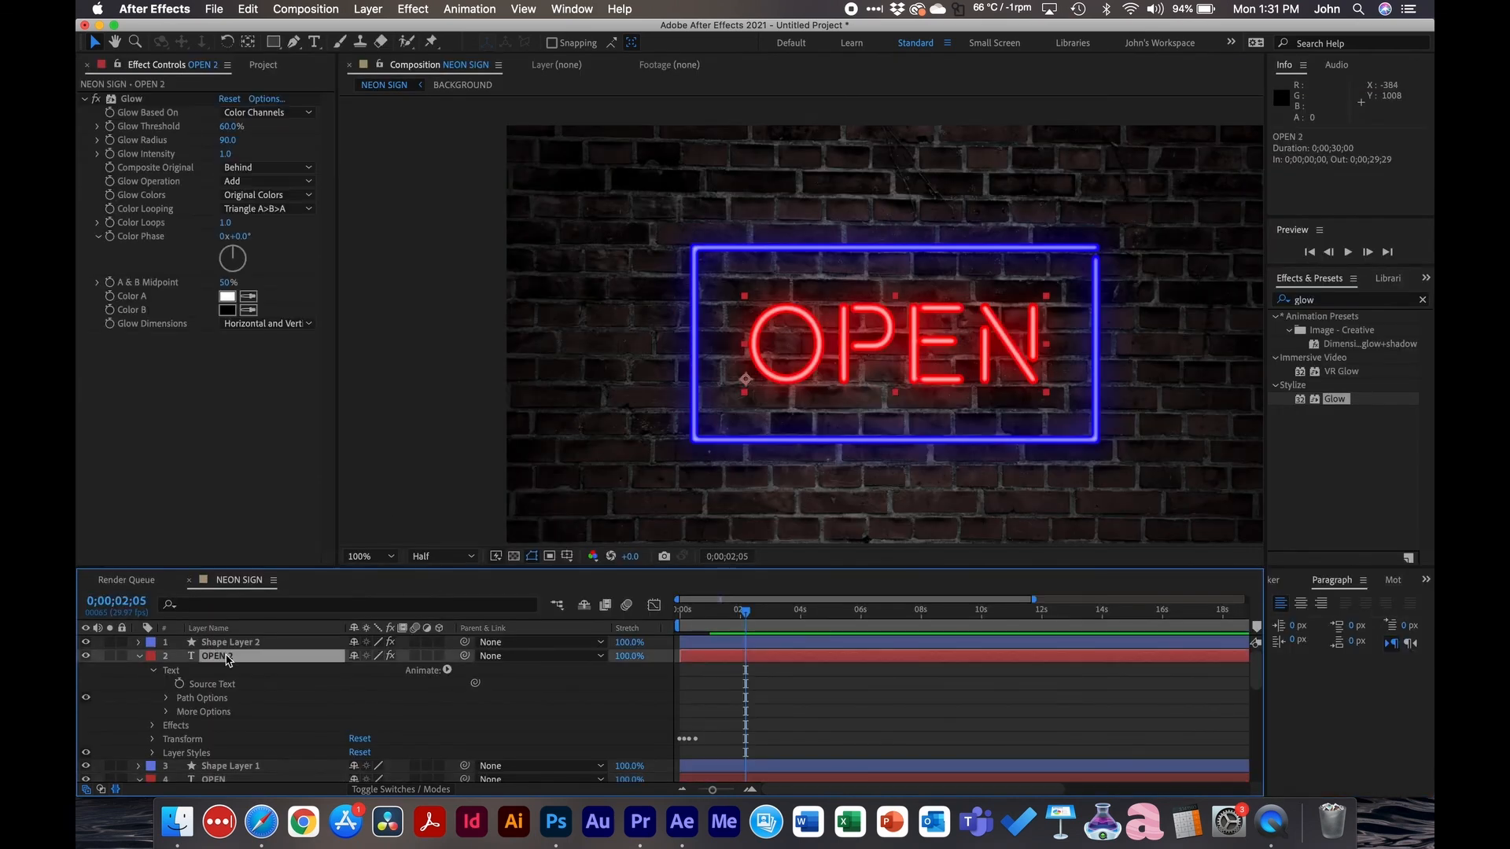
{"action": "left_click", "coordinate": [946, 341]}
{"action": "double_click", "coordinate": [945, 339]}
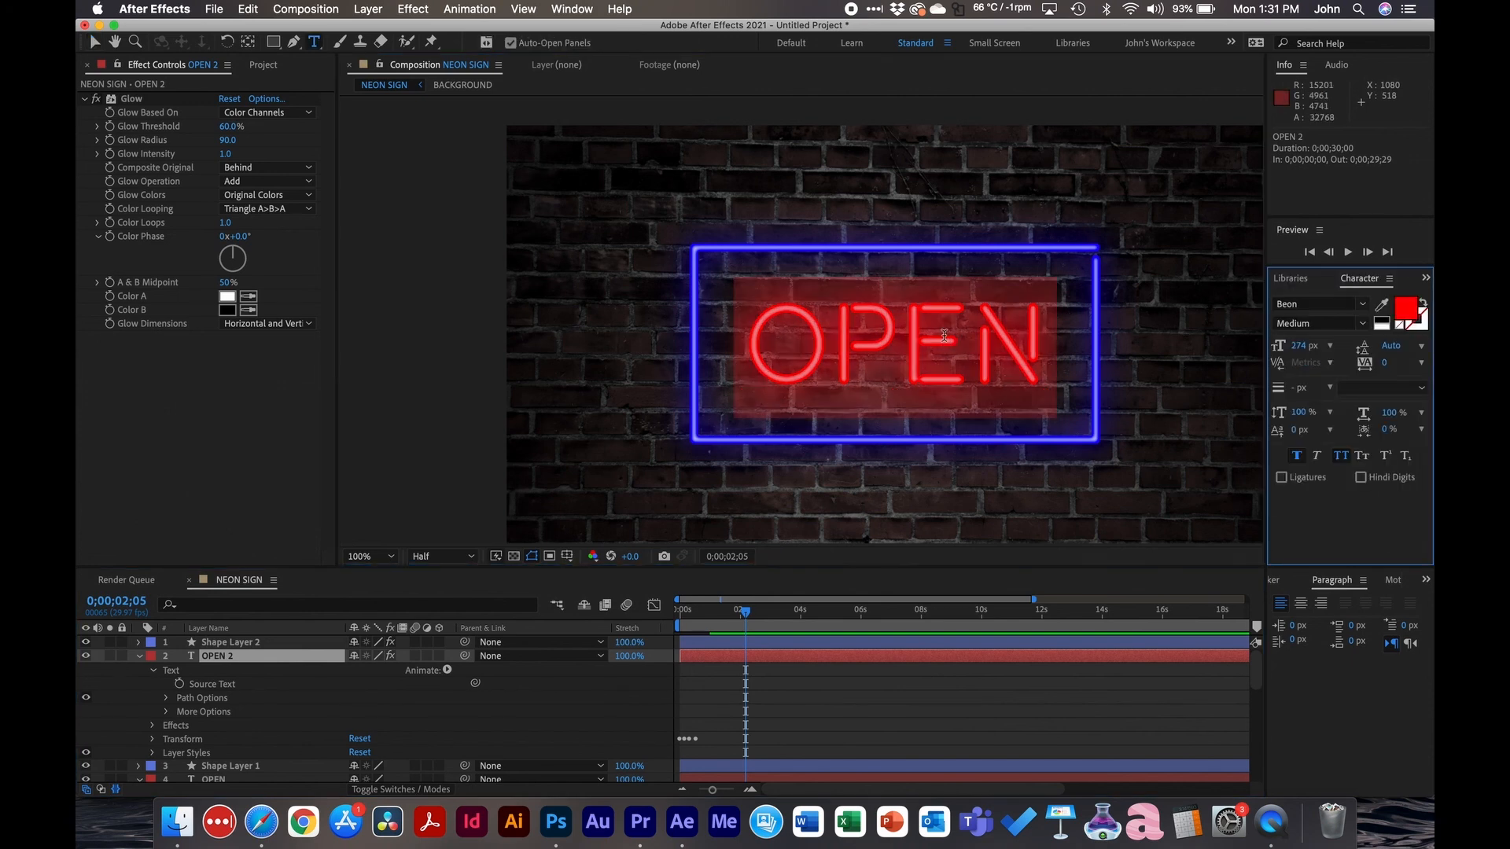
{"action": "type", "text": "EW"}
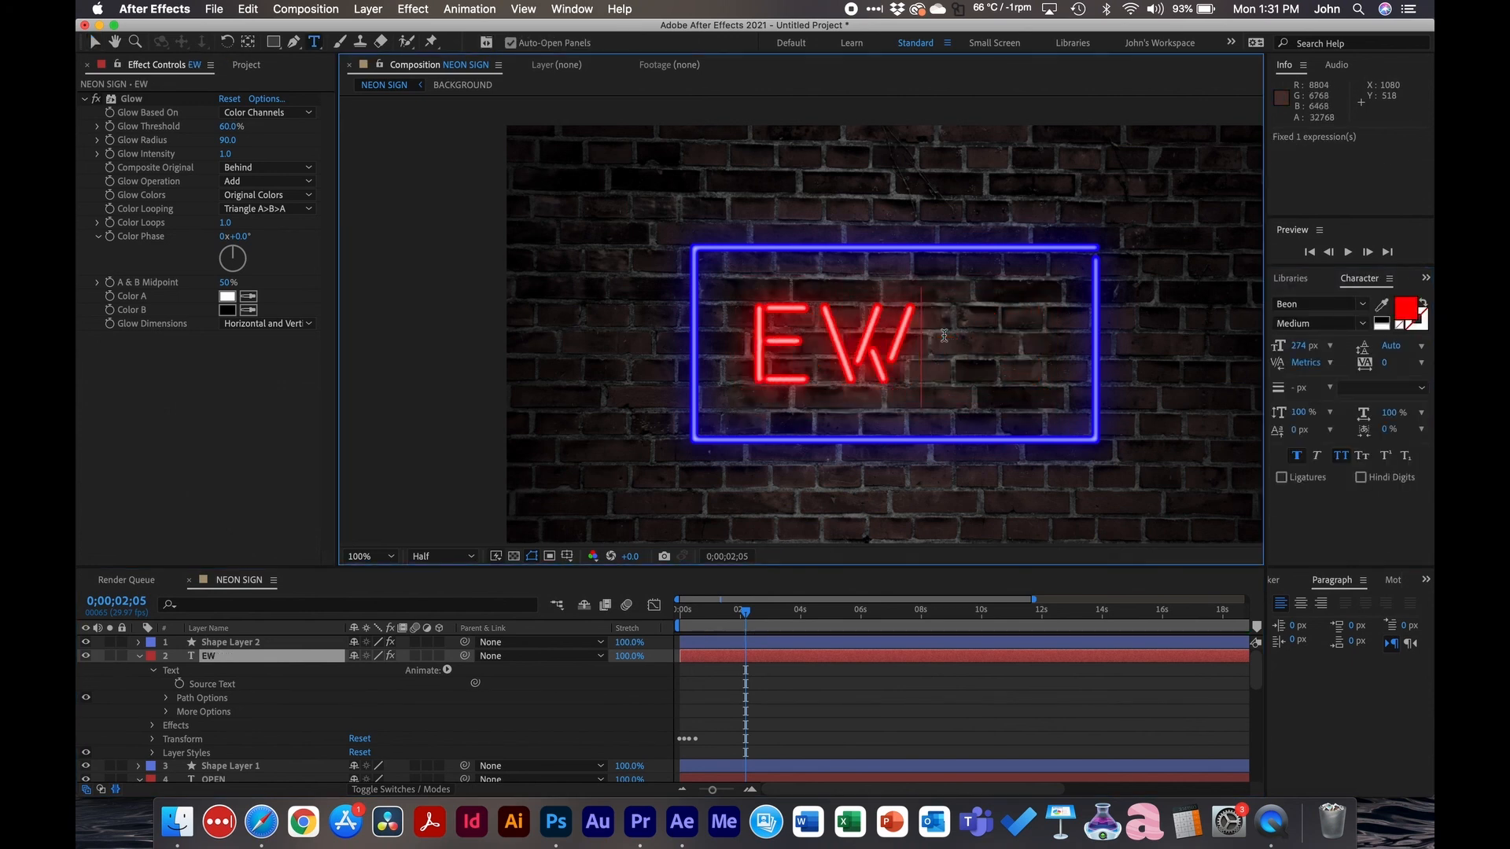
{"action": "type", "text": "N"}
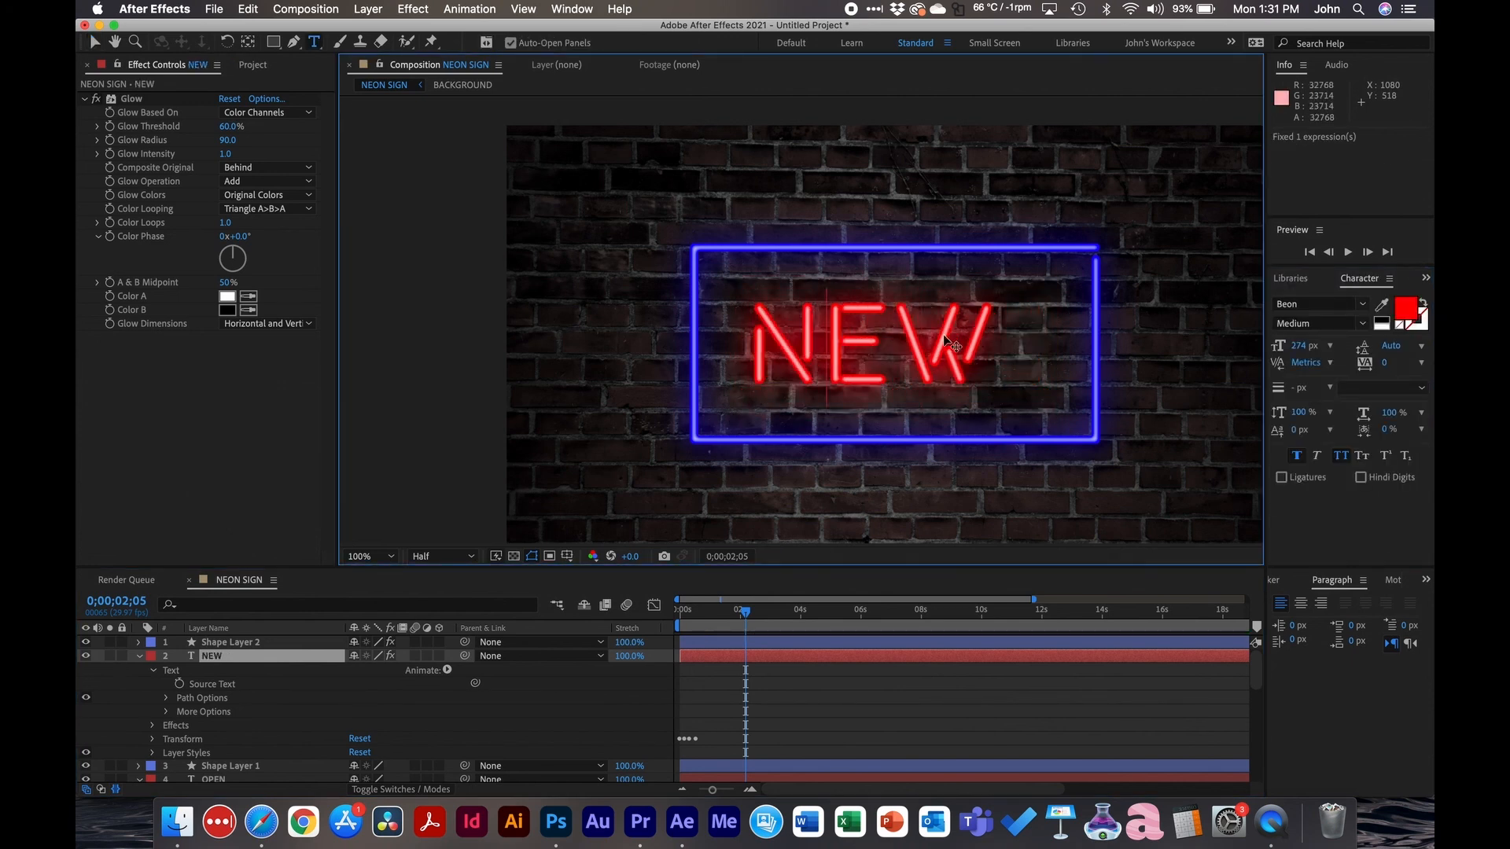
{"action": "left_click", "coordinate": [886, 700]}
Step: Preview the sign animation with the NEW lettering from 0;00;00;00
{"action": "left_click_drag", "start_coordinate": [716, 611], "coordinate": [624, 602]}
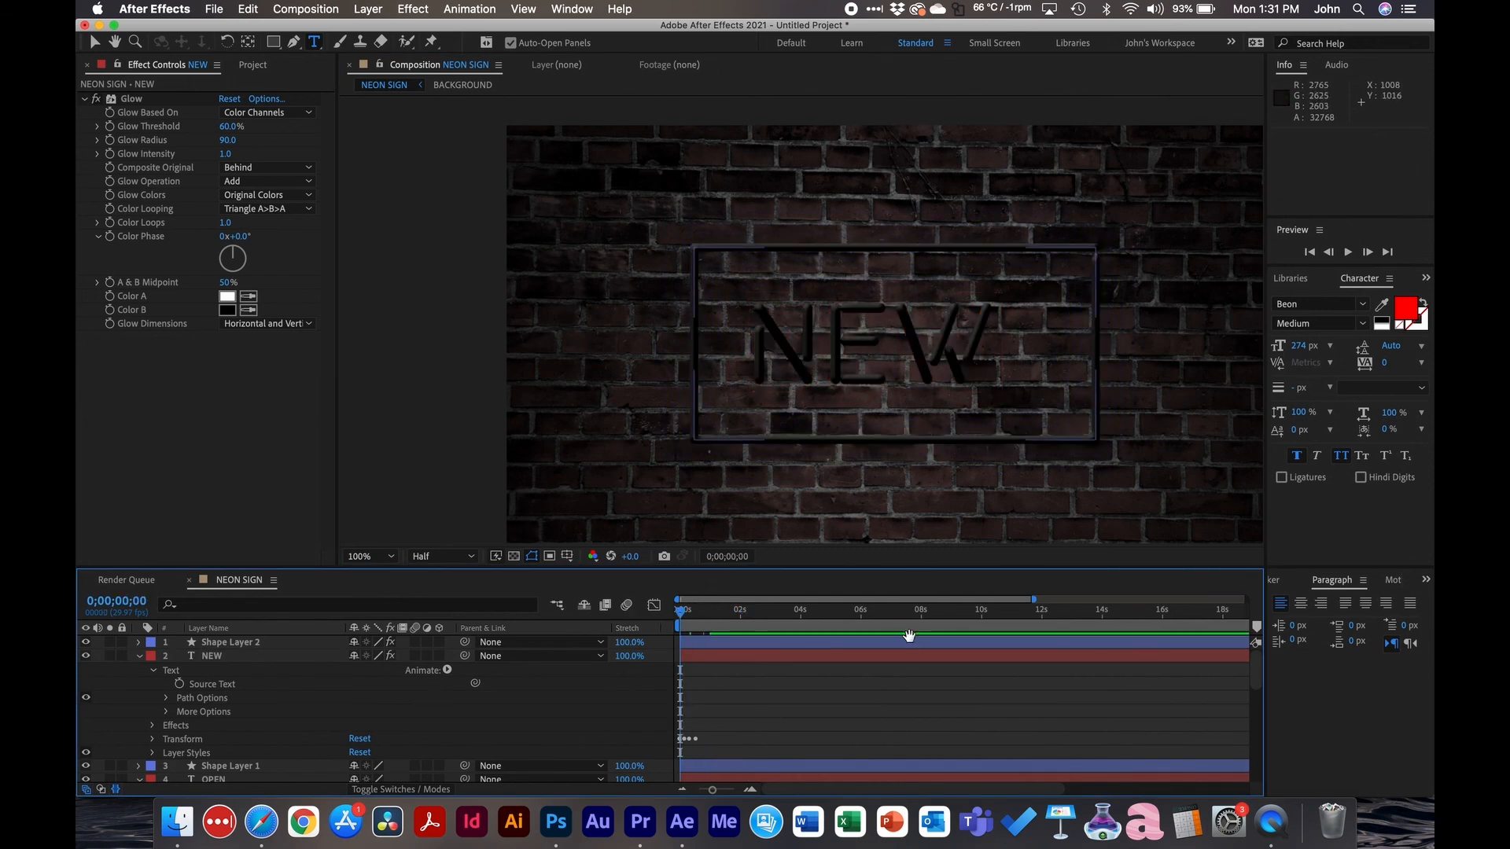
{"action": "key", "text": "space"}
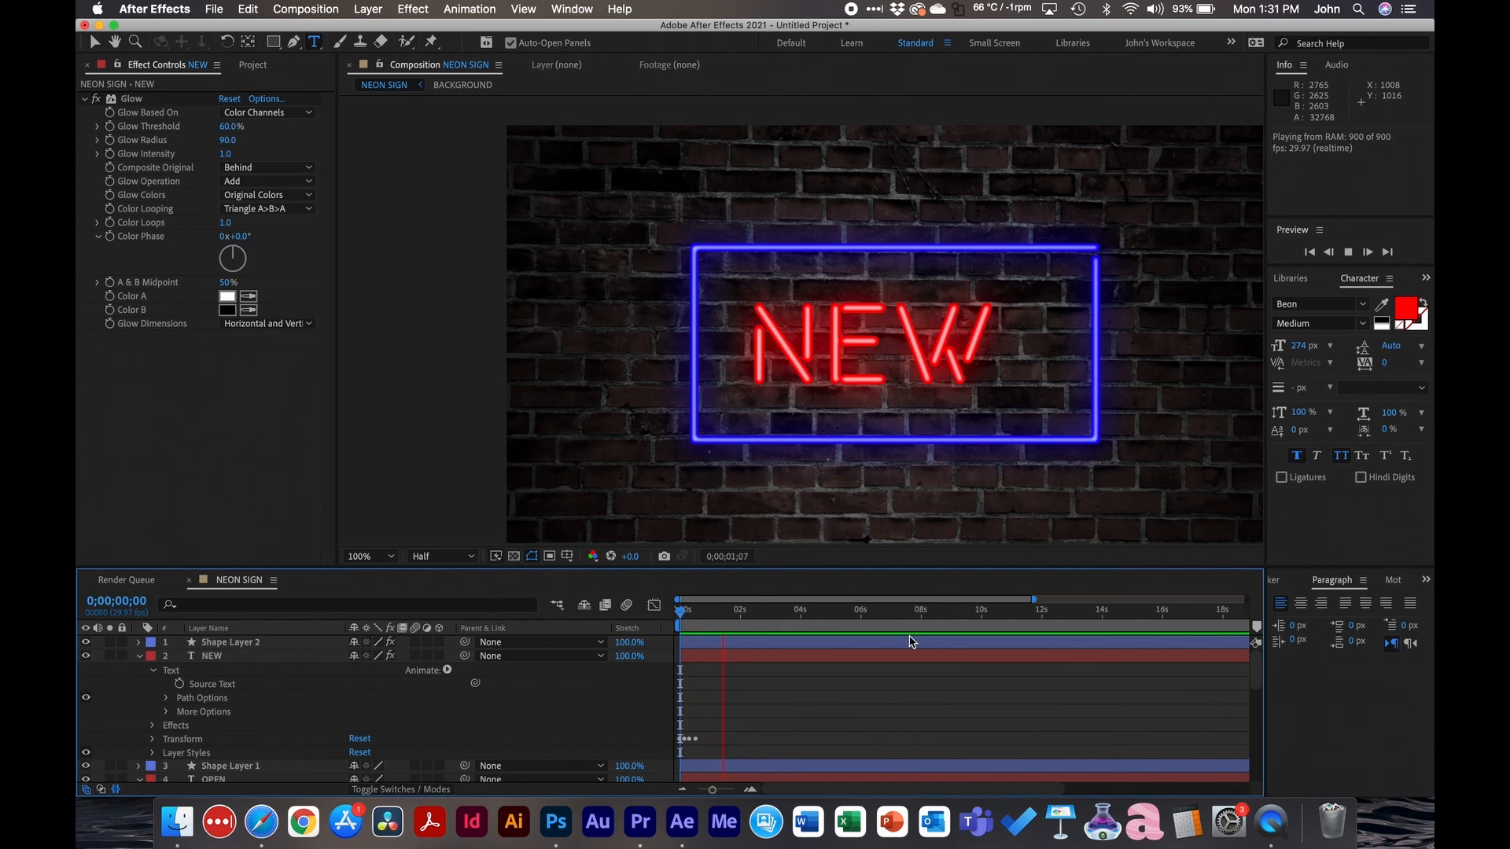
{"action": "key", "text": "space"}
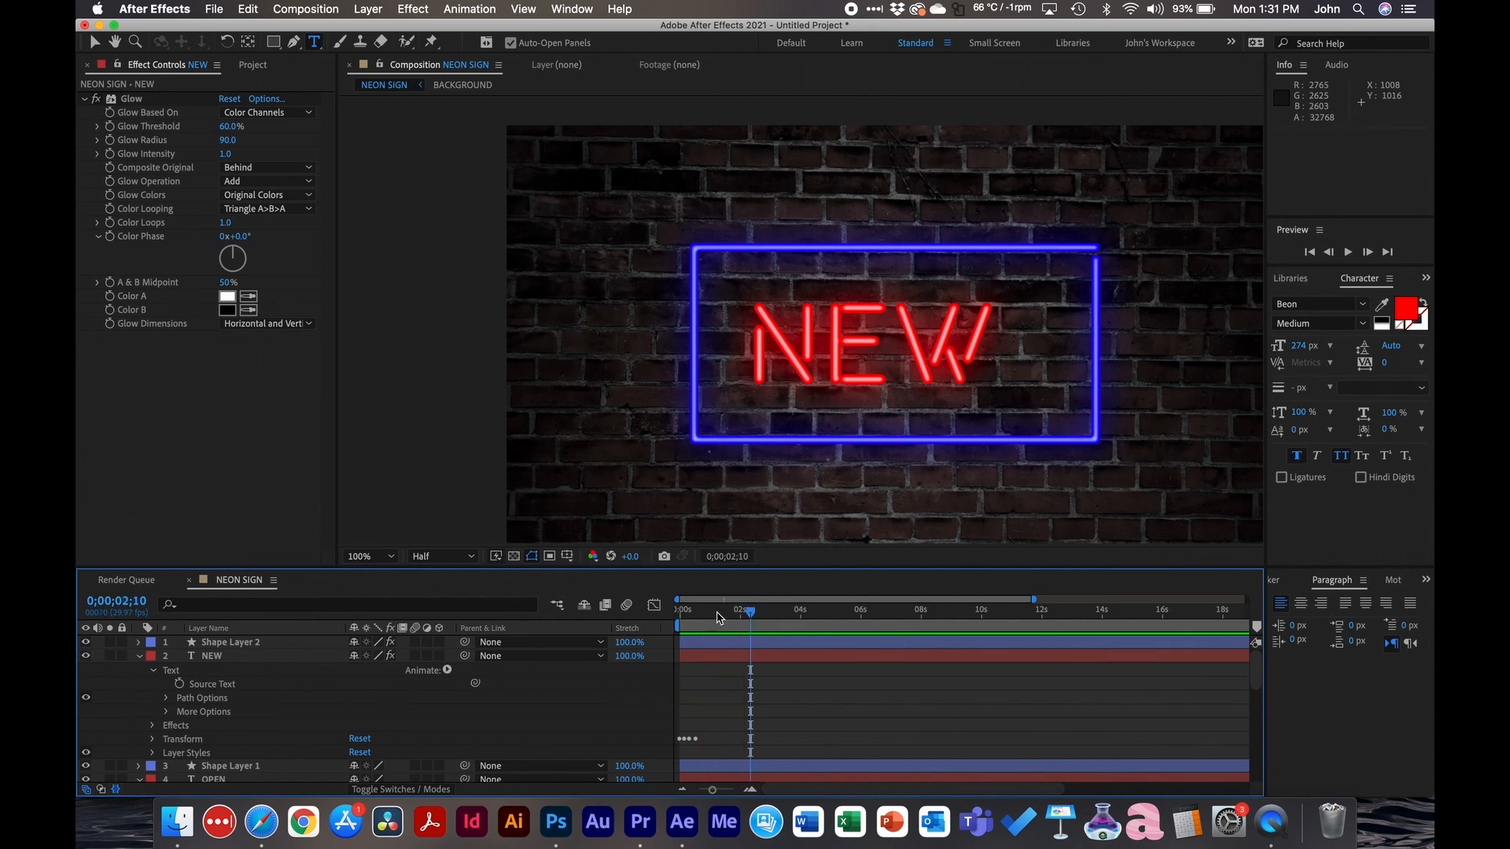